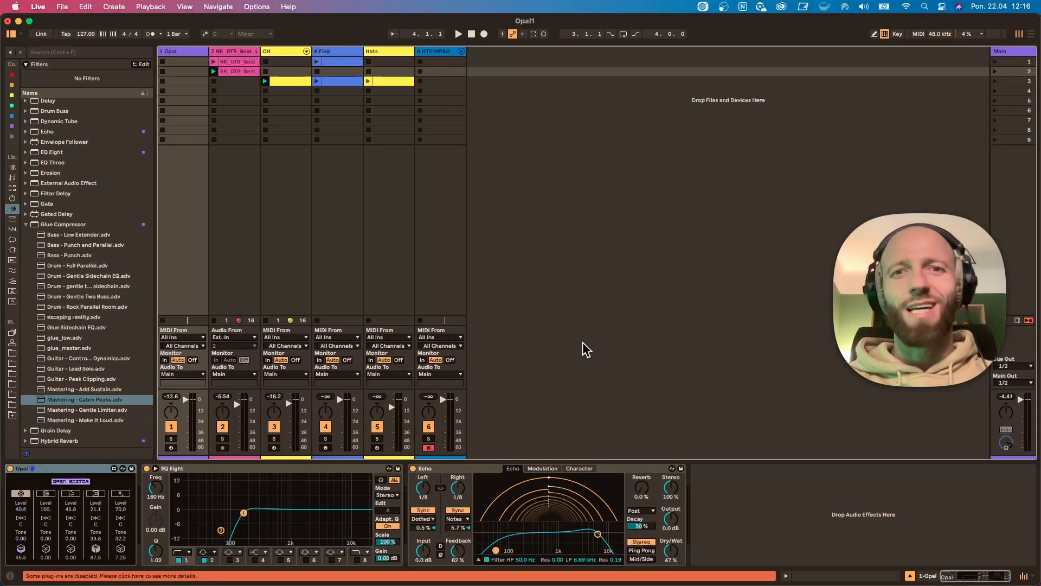
# Audition the current set briefly and open the Opal instrument's editor window over the session
pyautogui.press('space')
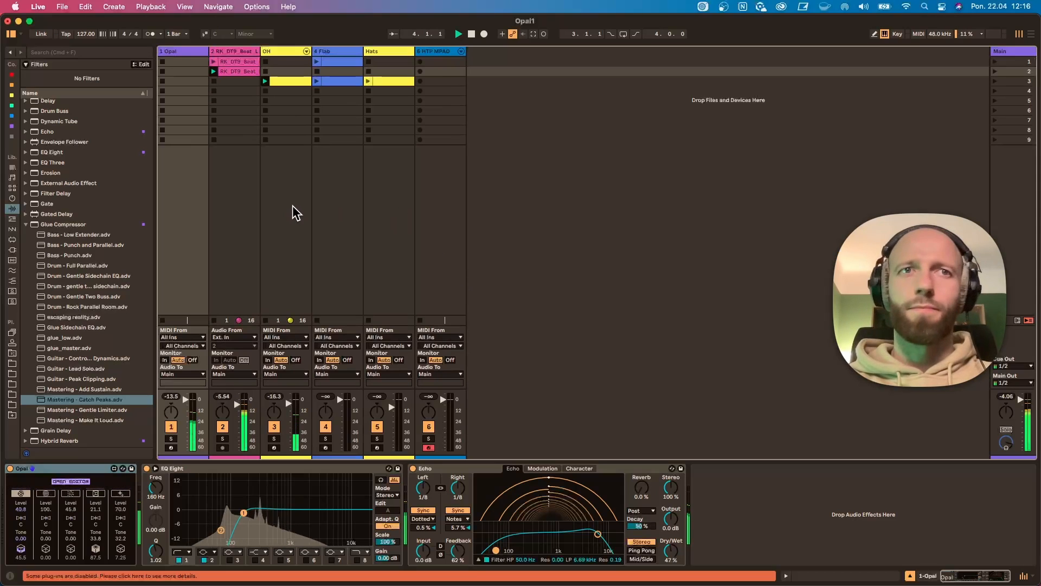
pyautogui.press('space')
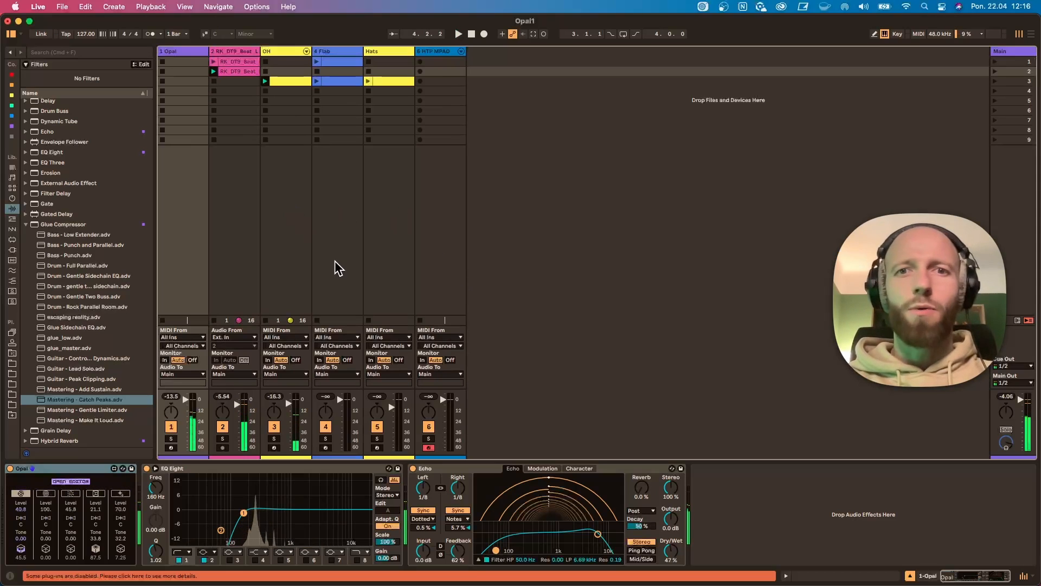
pyautogui.click(81, 481)
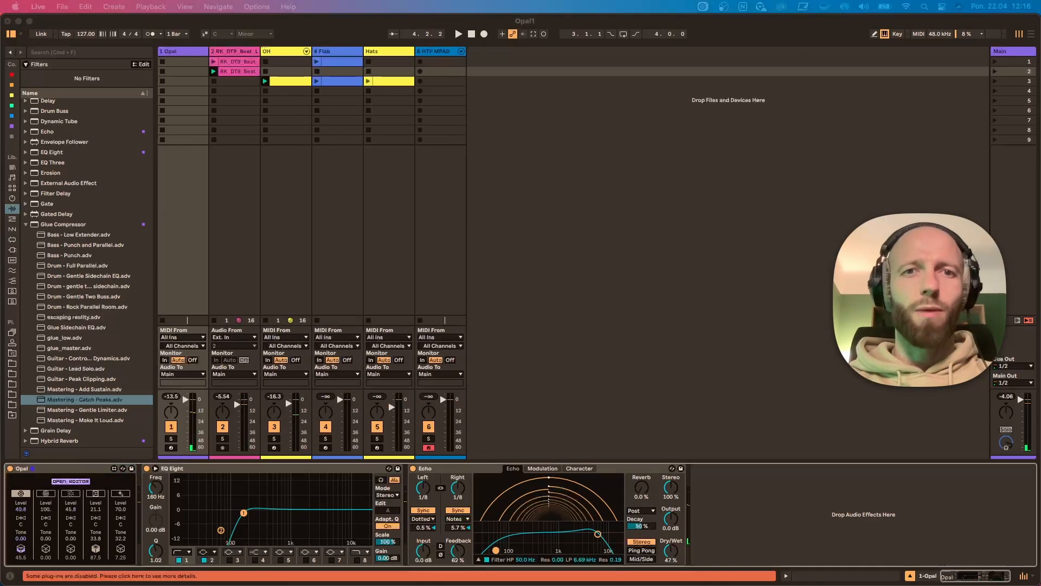
pyautogui.moveTo(441, 454); pyautogui.dragTo(429, 177)
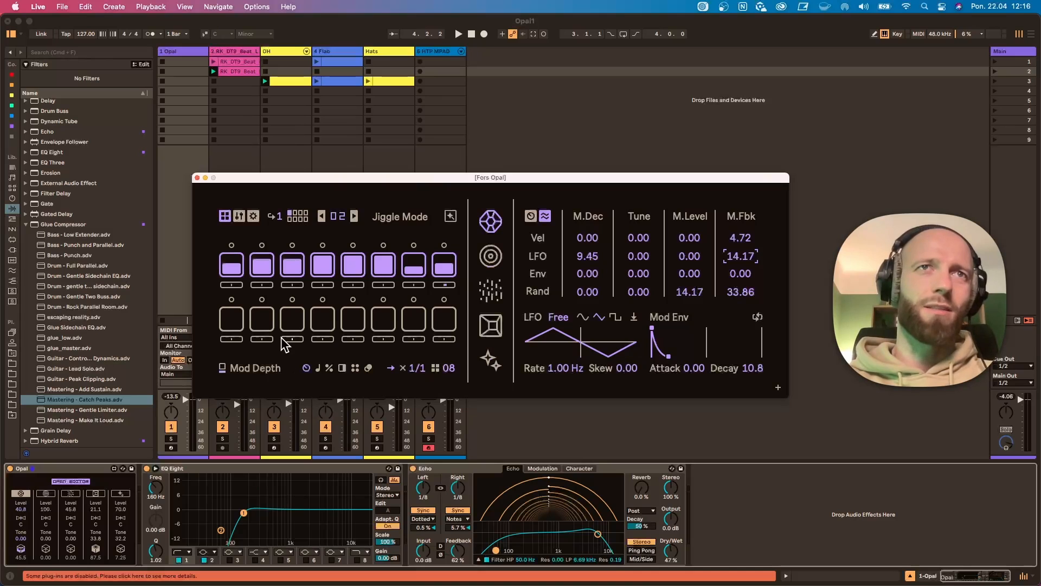
# With the Opal track soloed during playback, set the Gem voice's envelope to 28.35 and phase to -9.75, and unsolo the track
pyautogui.click(171, 439)
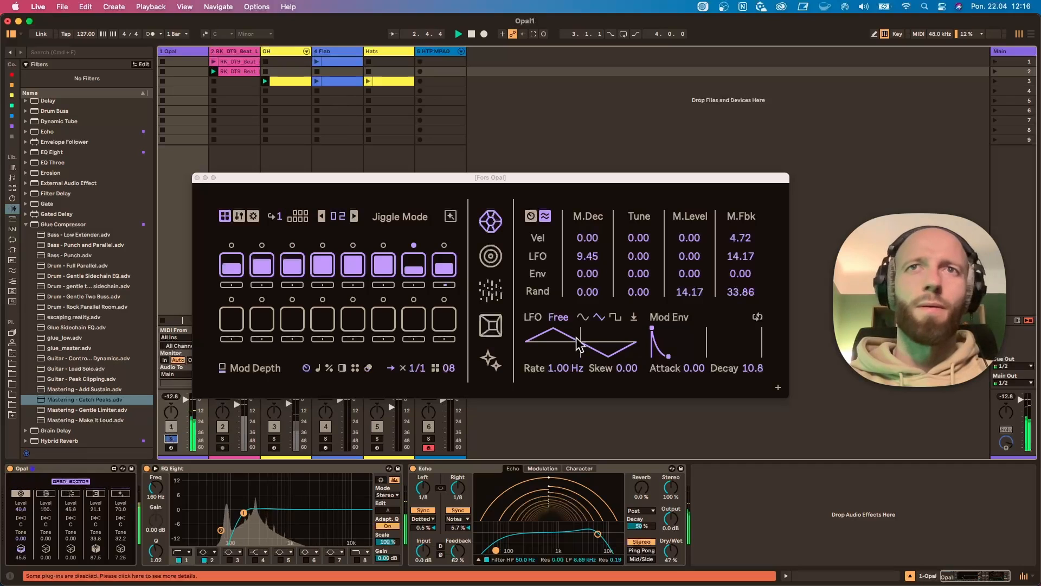
pyautogui.click(531, 216)
pyautogui.moveTo(741, 369)
pyautogui.mouseDown()
pyautogui.moveTo(740, 360)
pyautogui.moveTo(741, 371)
pyautogui.mouseUp()
pyautogui.moveTo(751, 262)
pyautogui.mouseDown()
pyautogui.moveTo(751, 280)
pyautogui.moveTo(751, 266)
pyautogui.mouseUp()
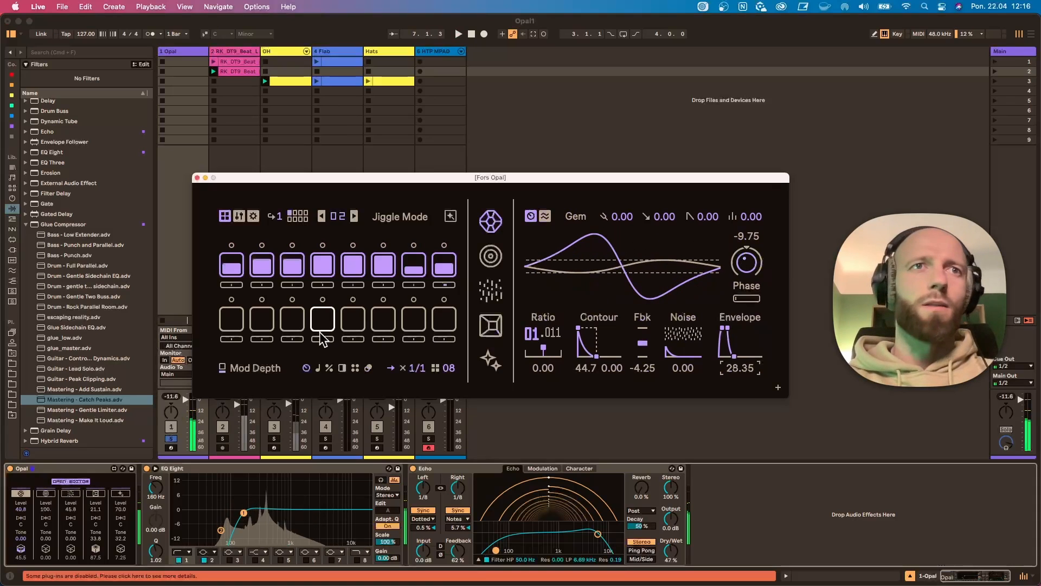
pyautogui.click(173, 448)
pyautogui.click(171, 438)
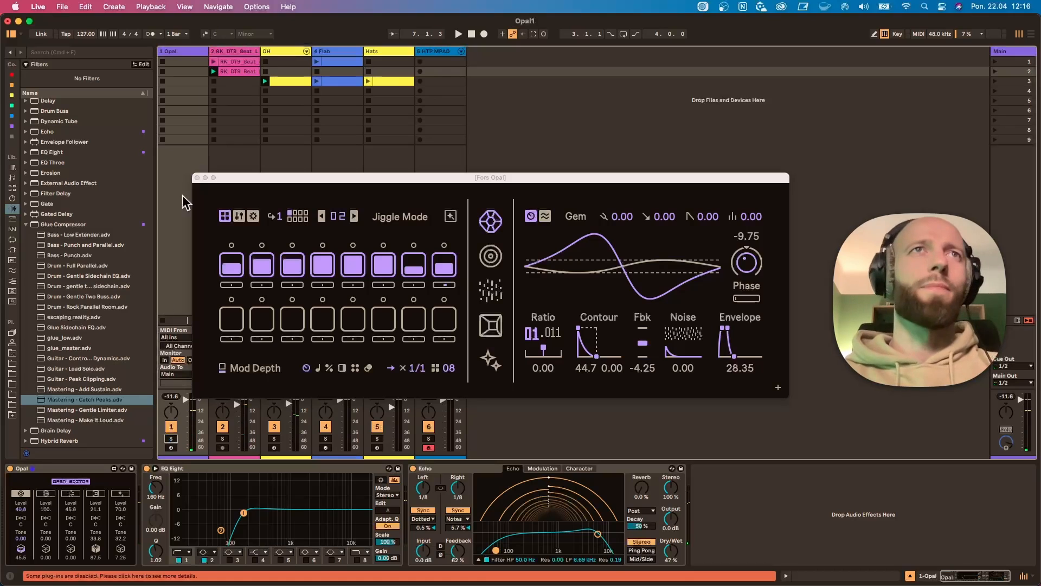
# Play the set and solo the drum loop on track 2 briefly, with the Opal editor moved clear of the tracks
pyautogui.press('space')
pyautogui.moveTo(307, 177); pyautogui.dragTo(298, 168)
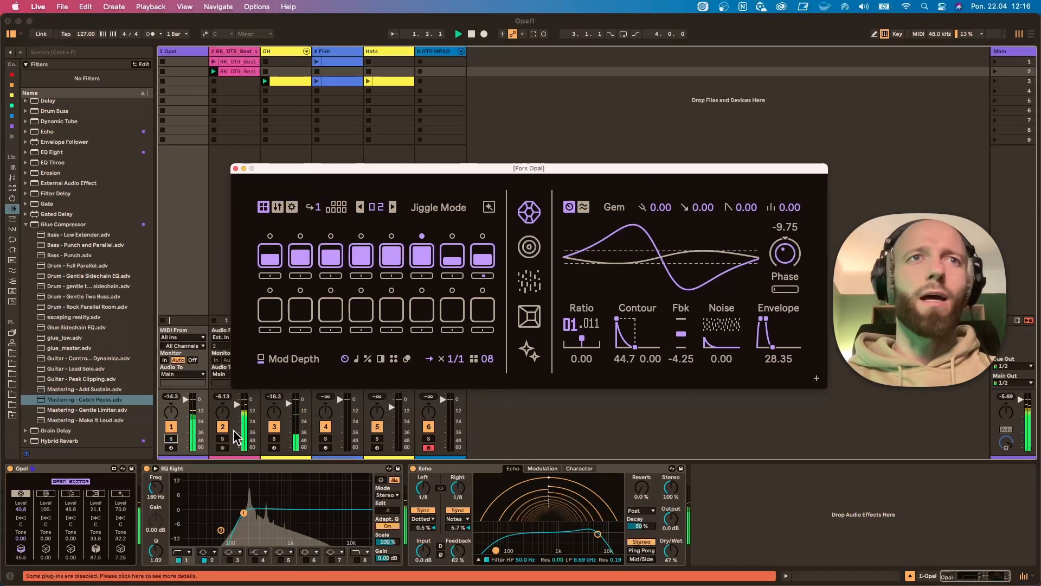
pyautogui.click(222, 438)
pyautogui.click(221, 438)
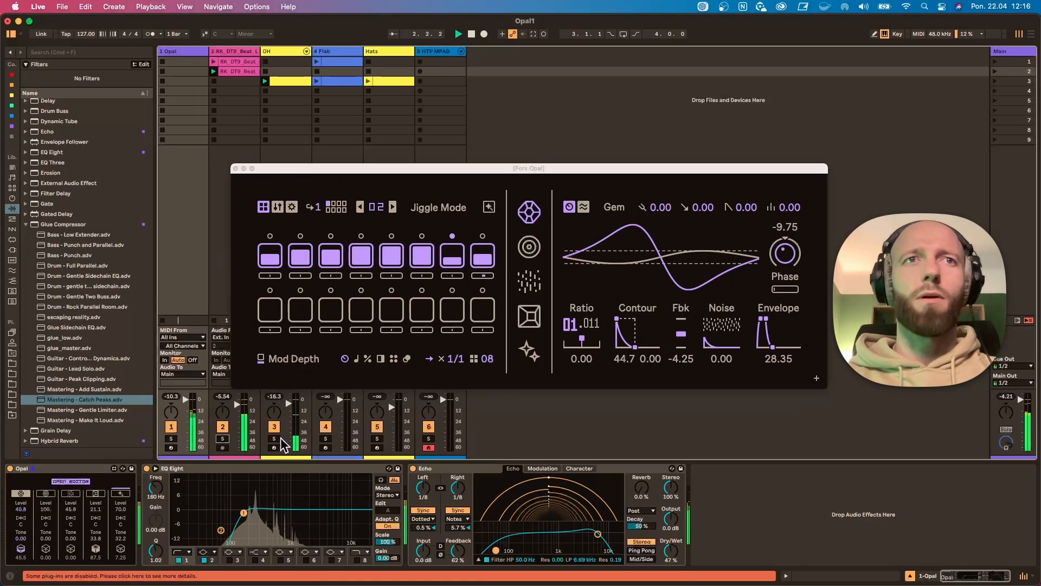
# Launch the scene 3 clips on the Flab and Hats tracks while the set plays
pyautogui.click(325, 83)
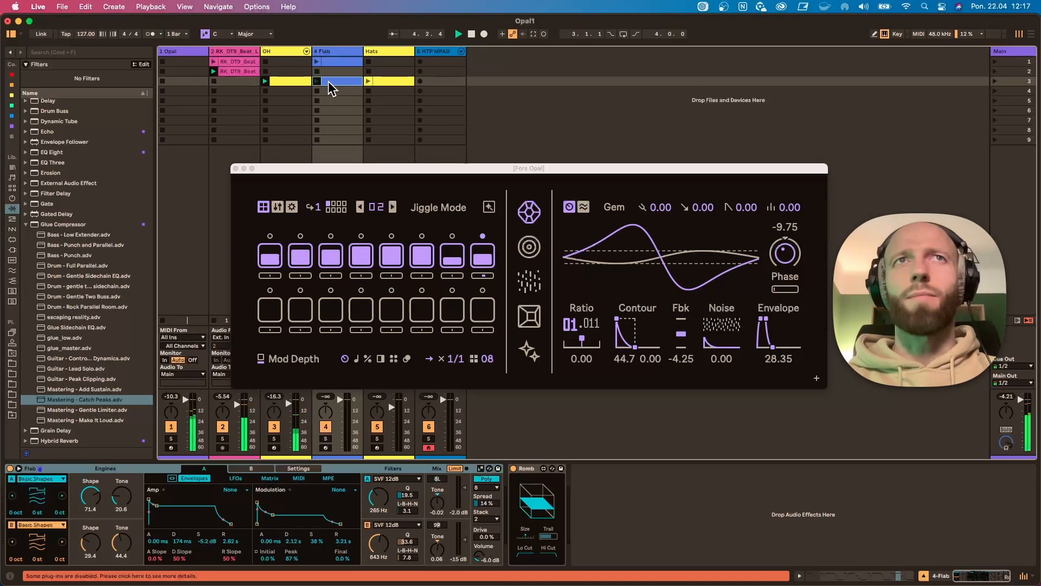
pyautogui.doubleClick(325, 83)
pyautogui.moveTo(450, 432); pyautogui.dragTo(456, 344)
pyautogui.click(336, 55)
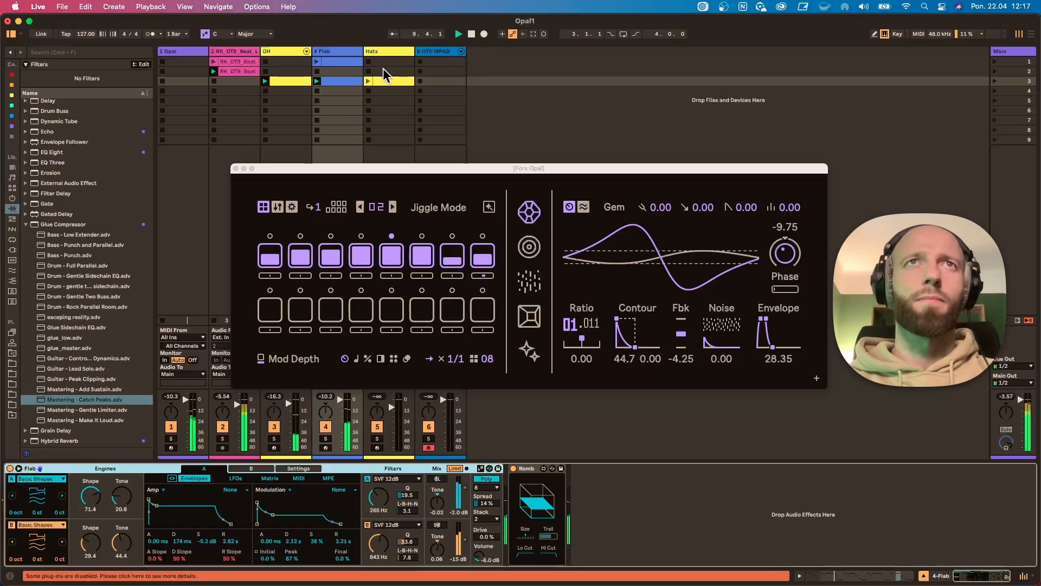
pyautogui.click(369, 81)
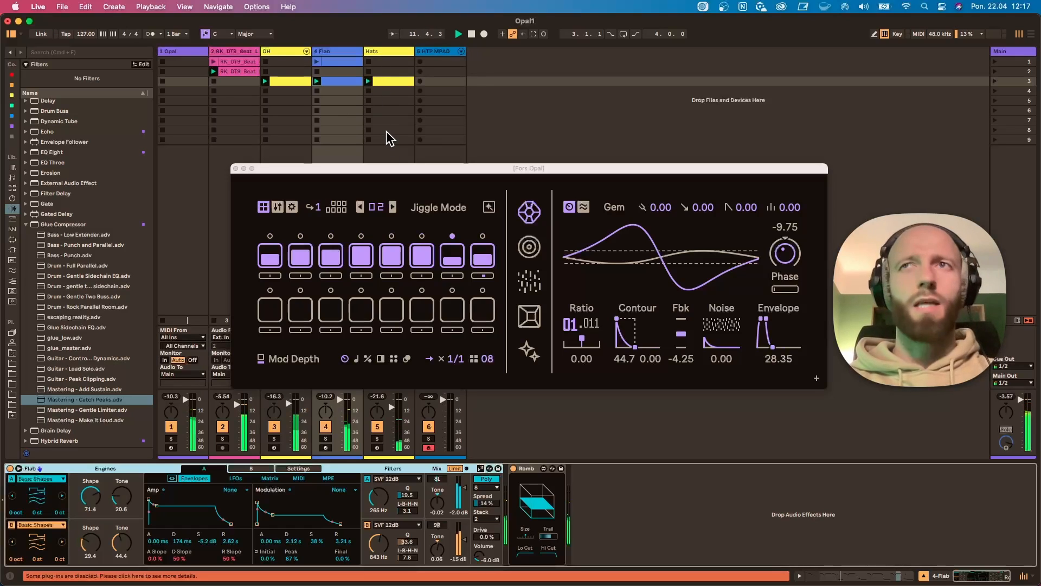
# On the HTP MPAD rack, set A Filter Freq to 695 Hz, B Filter Freq to 92.2 Hz and B Filter Q to 15.7, and stop playback
pyautogui.click(428, 50)
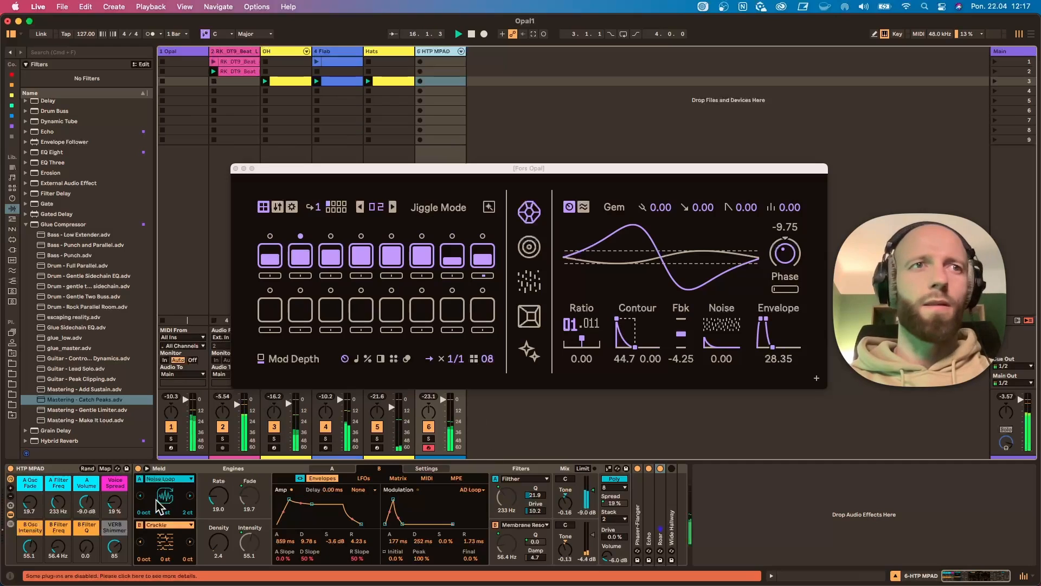
pyautogui.moveTo(64, 515); pyautogui.dragTo(64, 491)
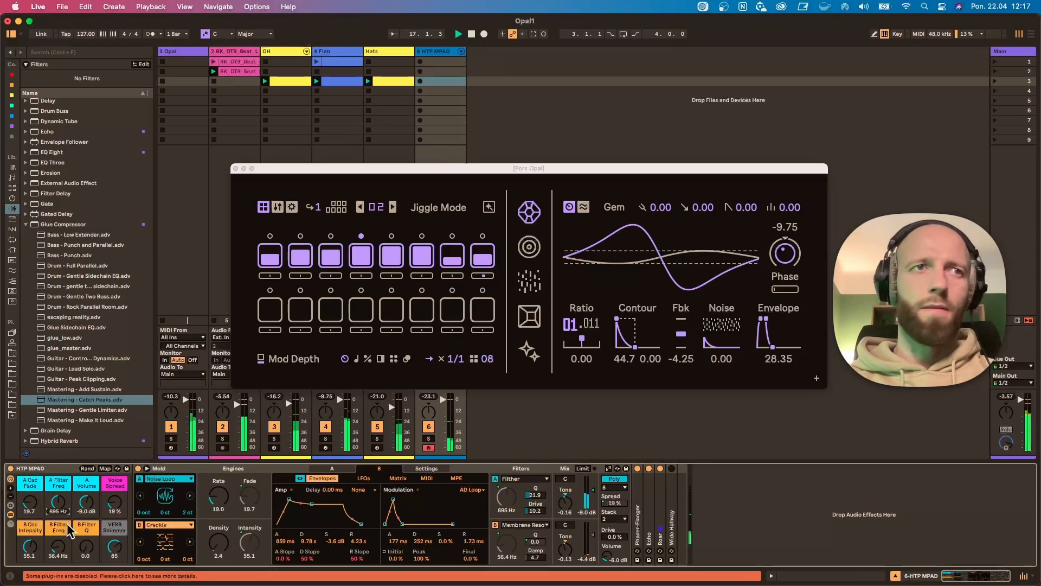
pyautogui.moveTo(58, 548); pyautogui.dragTo(83, 537)
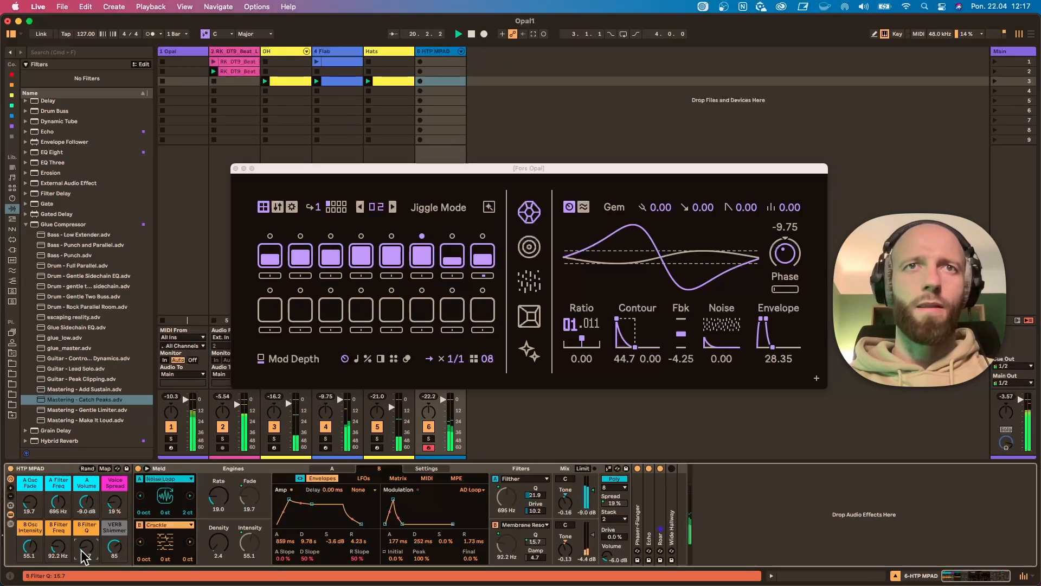
pyautogui.press('space')
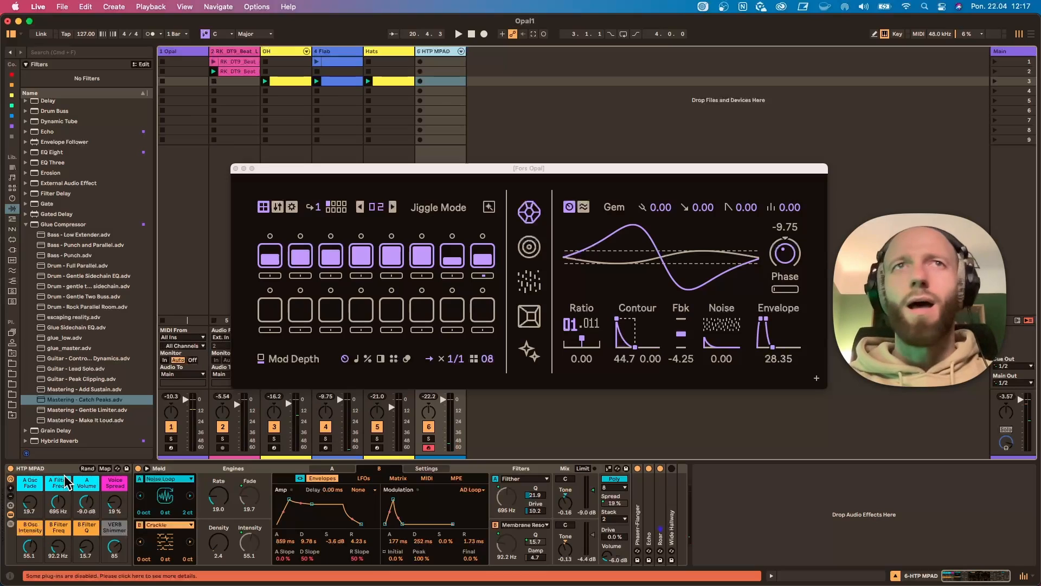
# Close the Opal editor and audition the combined clips, viewing the devices on the Hats and Flab tracks
pyautogui.click(406, 52)
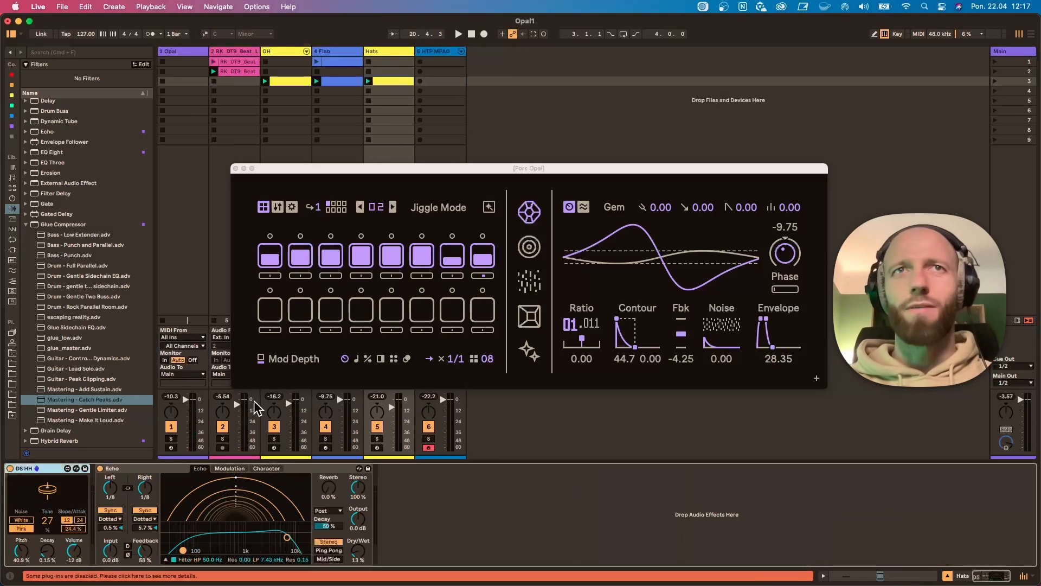
pyautogui.click(236, 168)
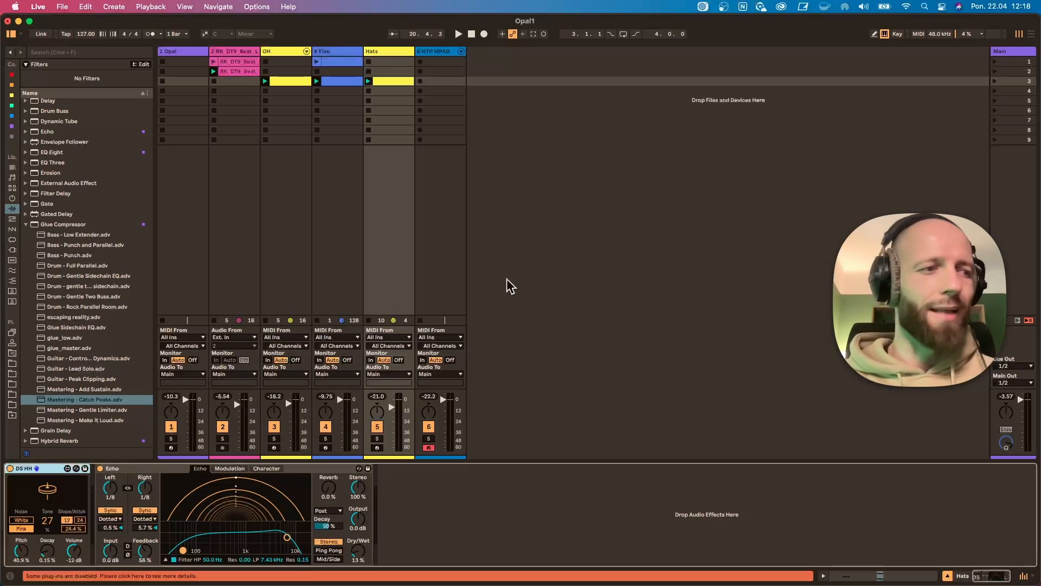
pyautogui.press('space')
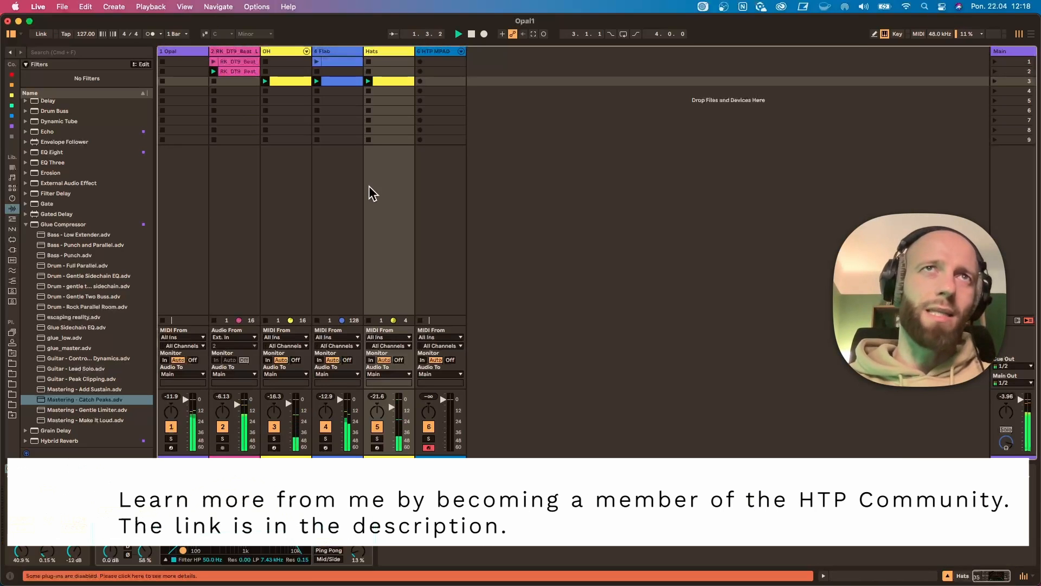
pyautogui.click(325, 51)
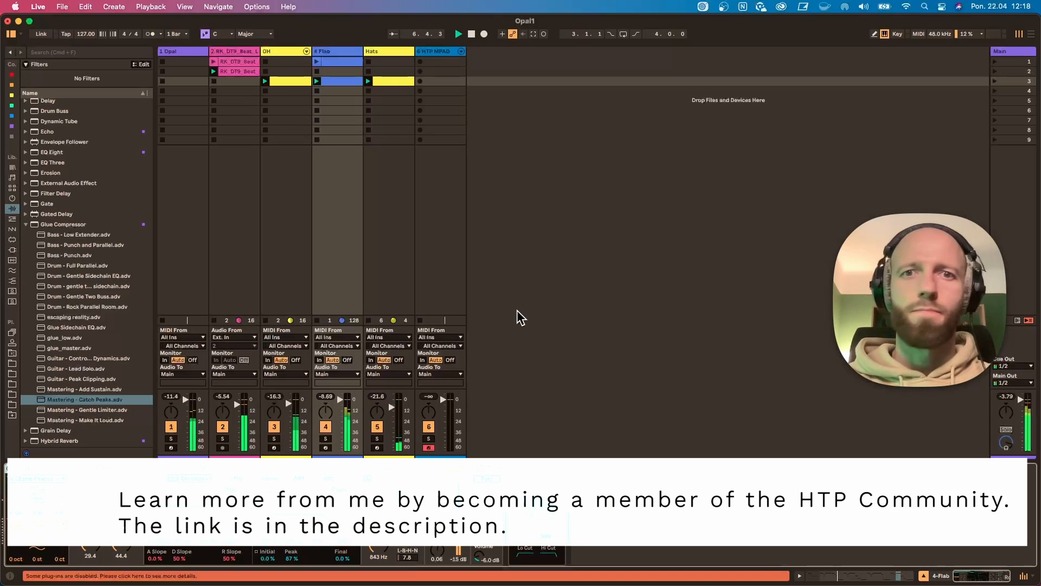
pyautogui.press('space')
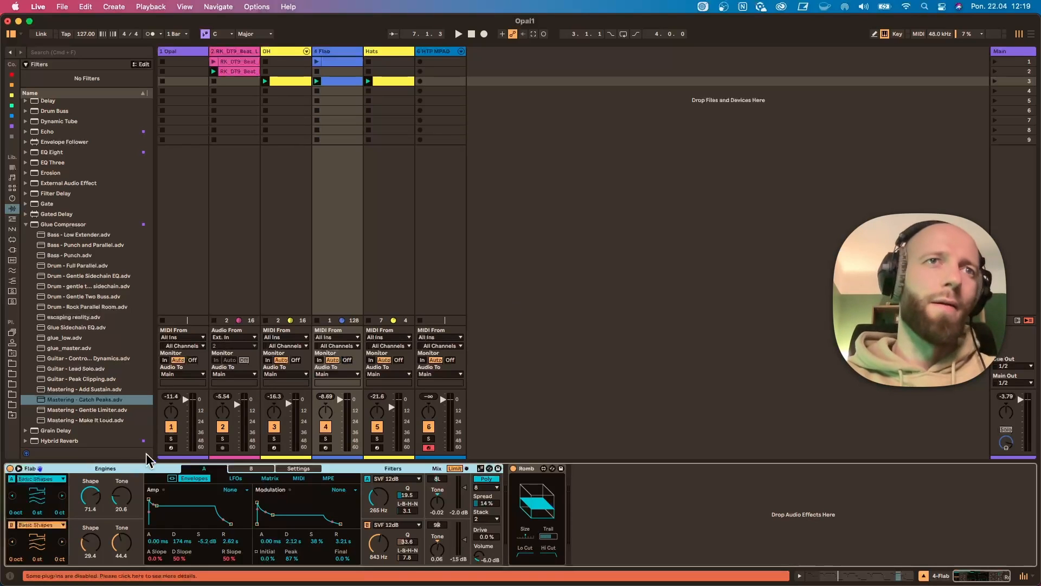
# Compare the Opal and Flab parts by soloing each track in turn during playback
pyautogui.click(171, 438)
pyautogui.press('space')
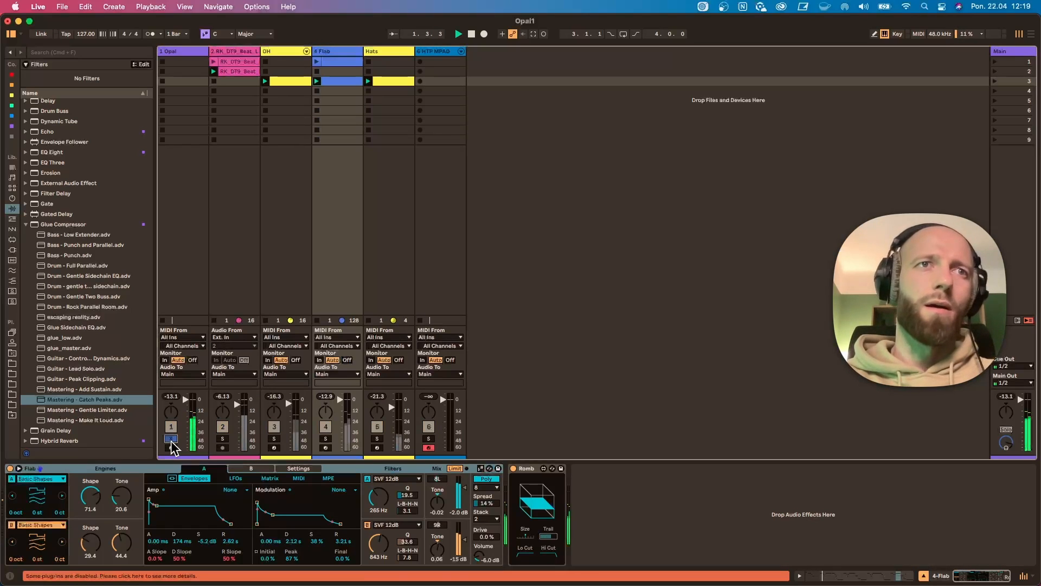
pyautogui.click(171, 439)
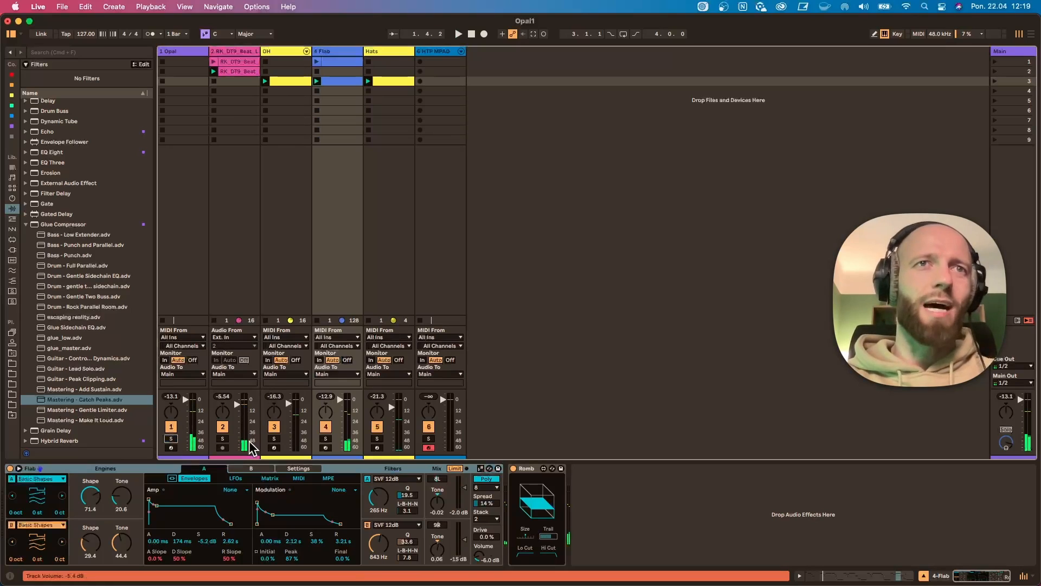
pyautogui.click(326, 438)
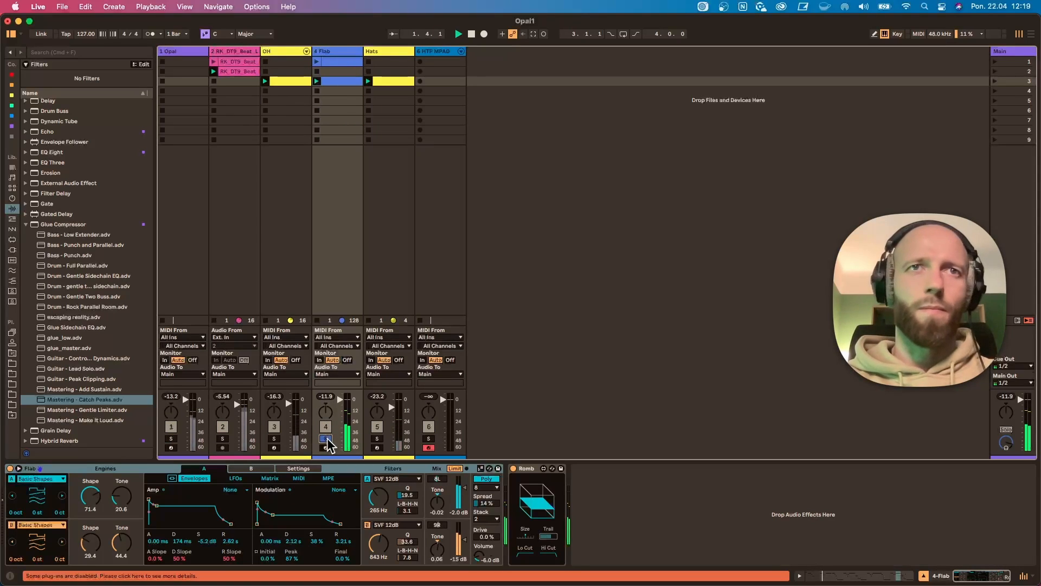
pyautogui.click(327, 439)
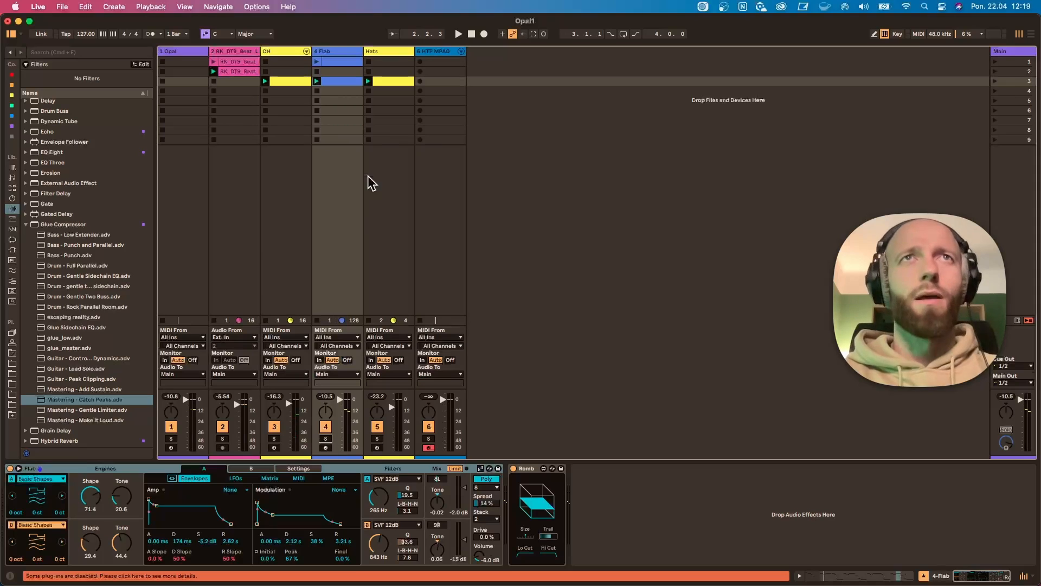
# View the HTP MPAD track's devices and expand the Bass folder inside HTP Live 12 Racks in the browser
pyautogui.click(440, 59)
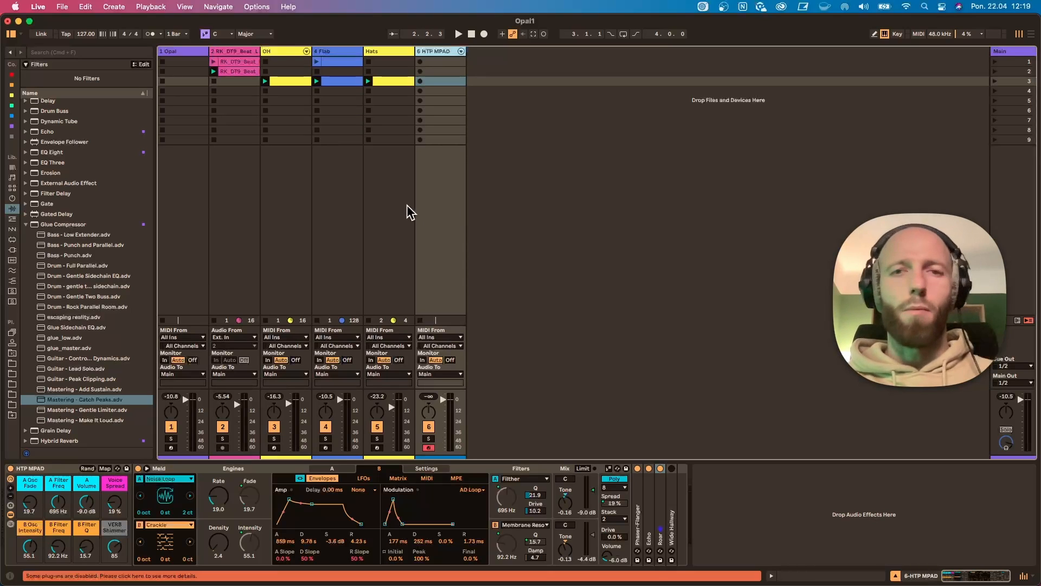
pyautogui.click(485, 188)
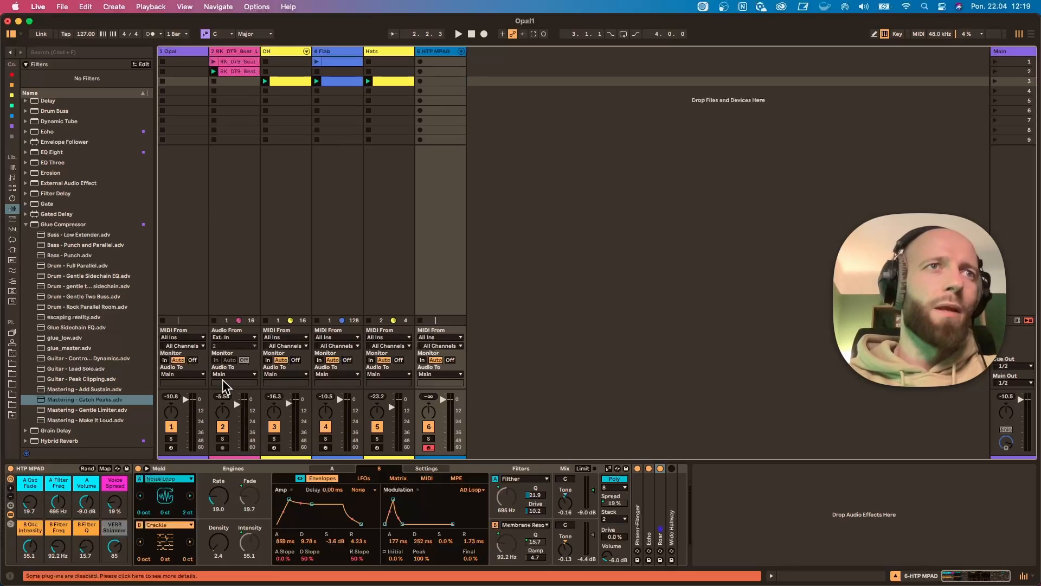
pyautogui.click(12, 363)
pyautogui.click(13, 375)
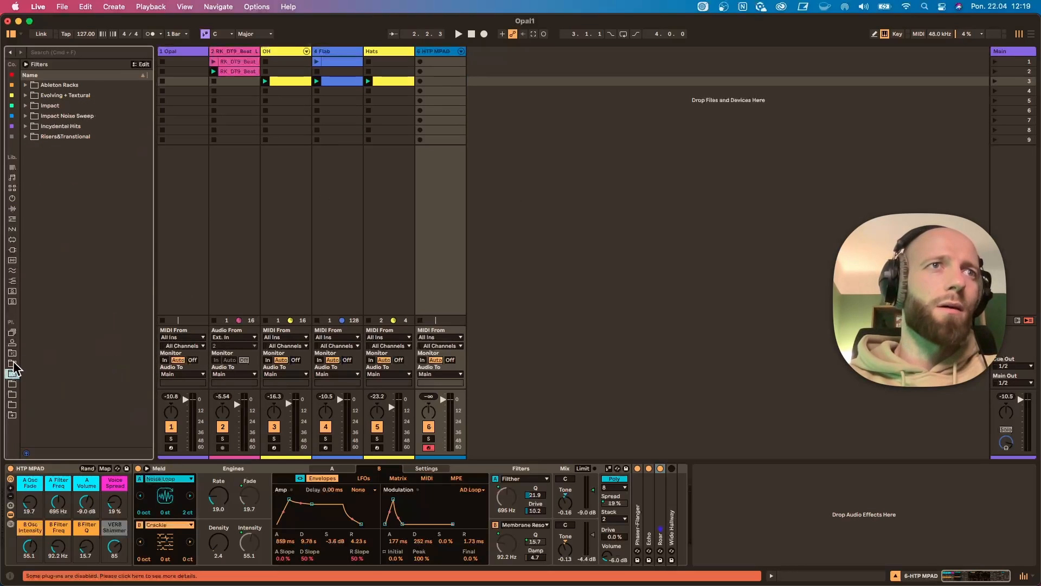
pyautogui.click(12, 343)
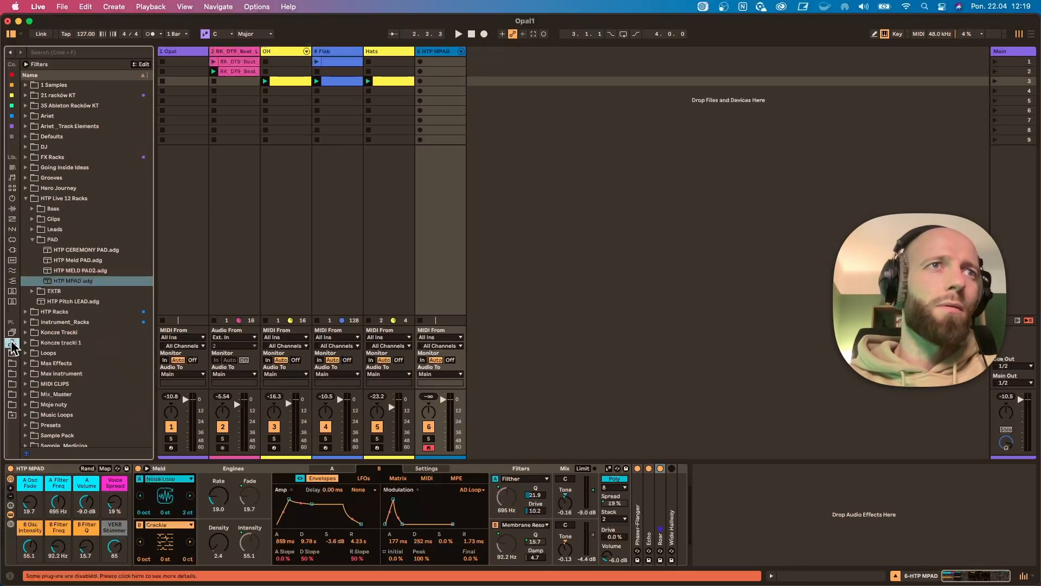
pyautogui.click(53, 208)
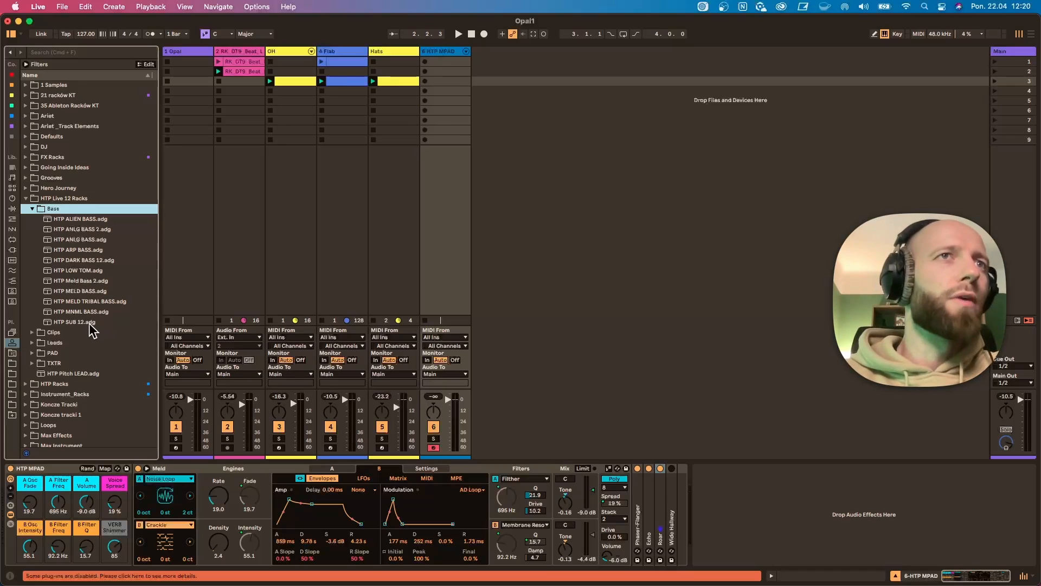
# Load the HTP MELD BASS.adg rack onto a new MIDI track after HTP MPAD and play a test note
pyautogui.click(86, 269)
pyautogui.click(87, 260)
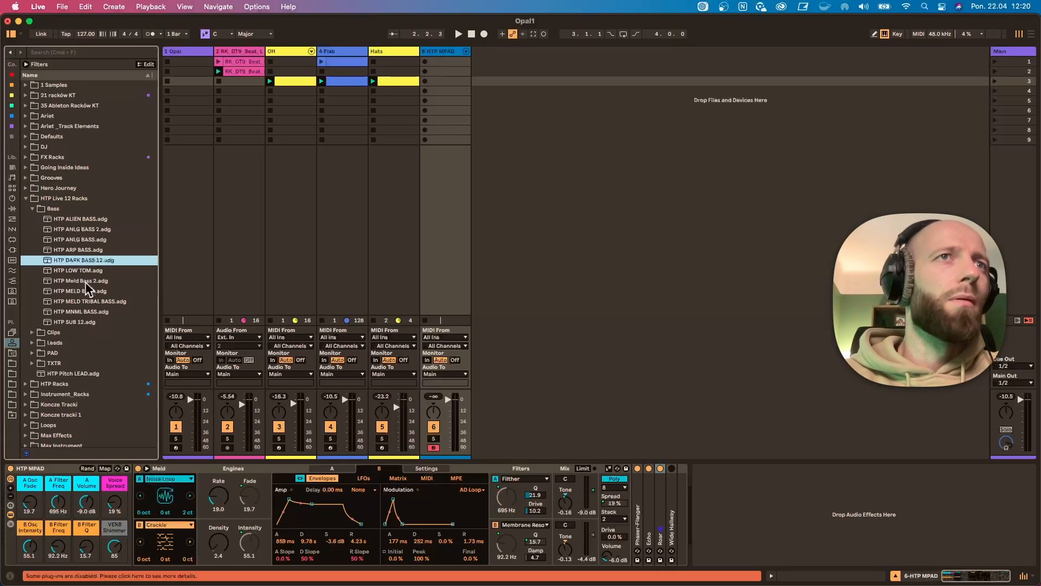
pyautogui.moveTo(93, 291); pyautogui.dragTo(532, 169)
pyautogui.press('a')
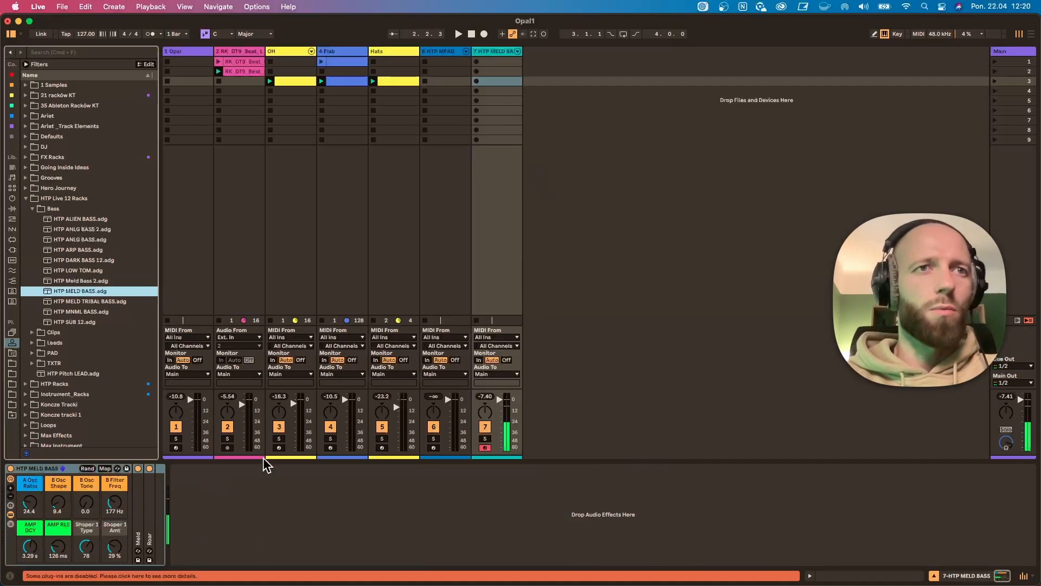
# Stop the clips on the OH, Flab and Hats tracks and create an empty MIDI clip in the HTP MELD BASS track's first slot
pyautogui.click(374, 141)
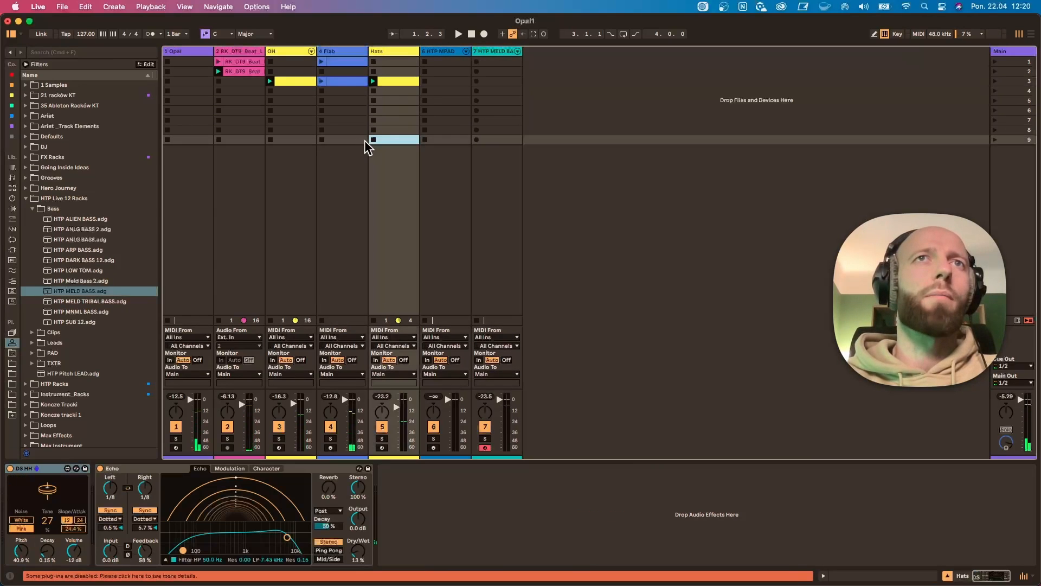
pyautogui.click(271, 140)
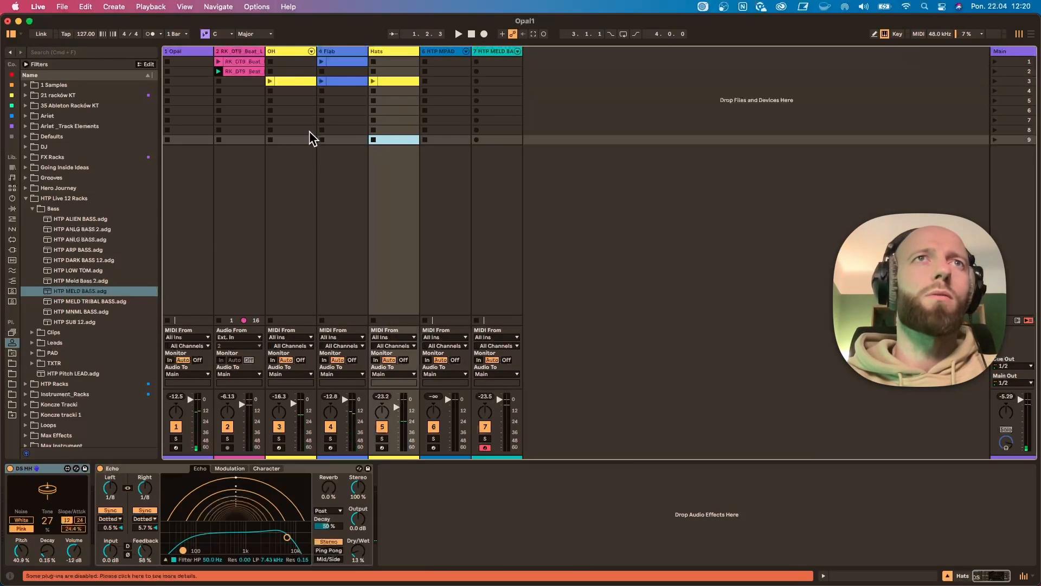
pyautogui.doubleClick(500, 62)
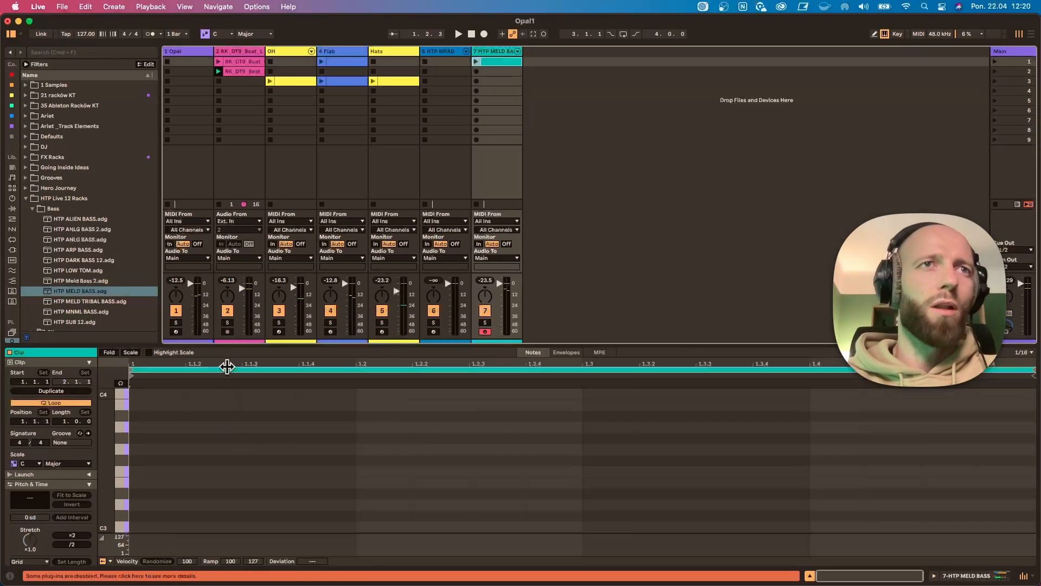
# Play back the running clips in short passes to audition the HTP MELD BASS sound against them
pyautogui.moveTo(242, 344); pyautogui.dragTo(244, 226)
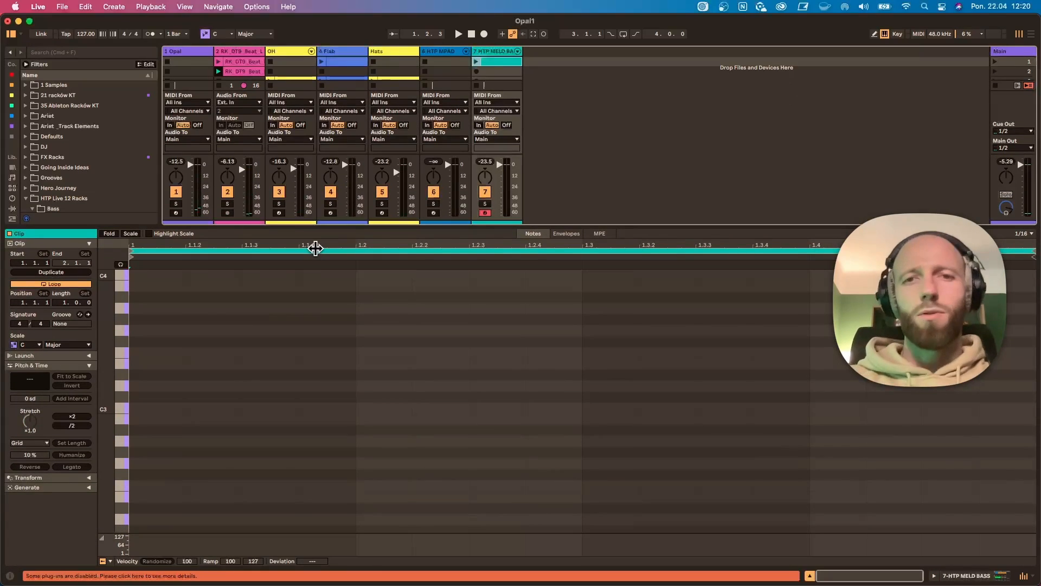
pyautogui.press('space')
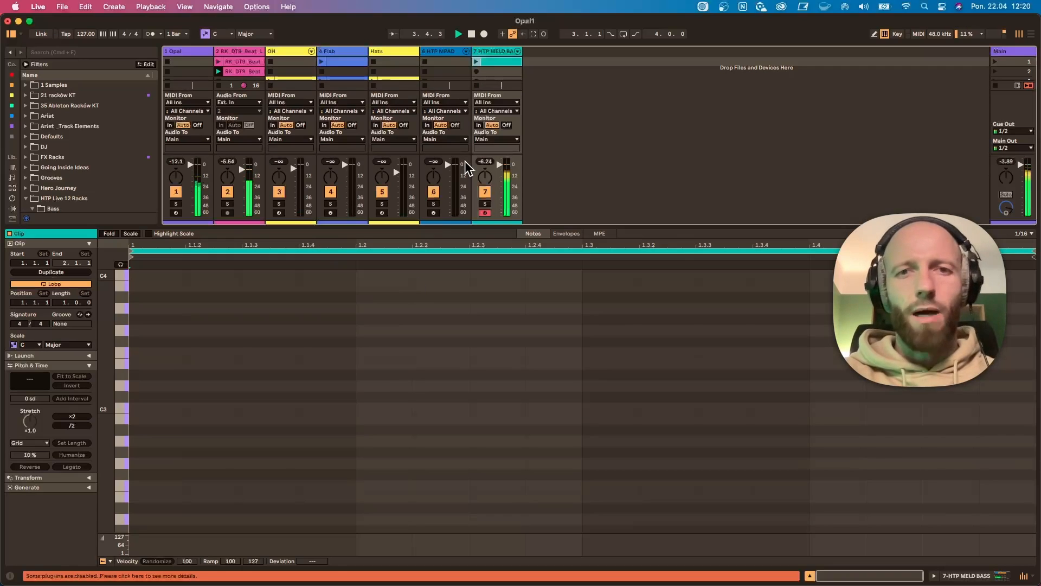
pyautogui.click(494, 47)
pyautogui.press('space')
pyautogui.press('space')
pyautogui.press('space')
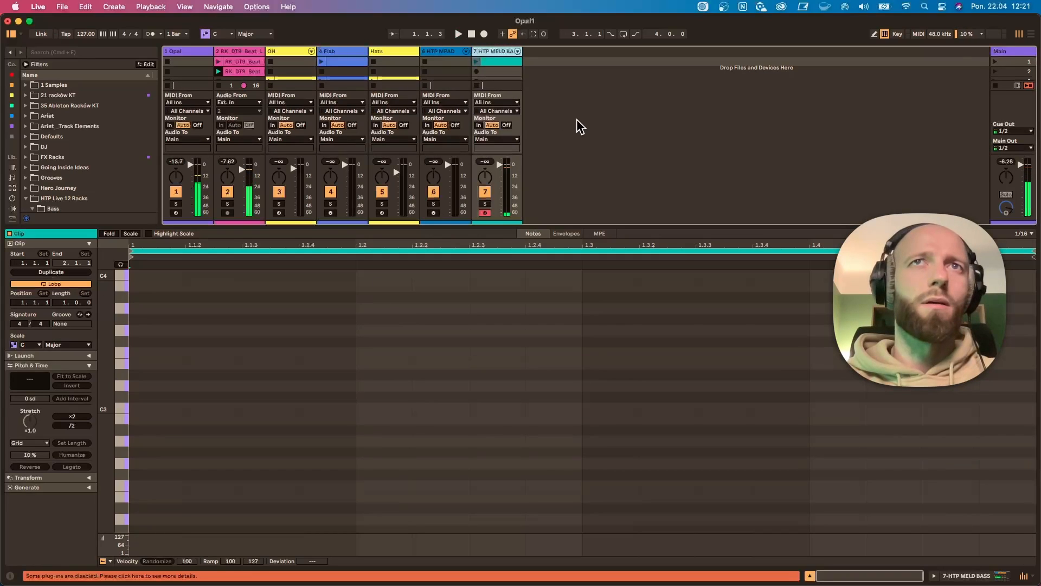
# Set the bass rack's B Osc Shape to 35.4, B Osc Tone to 44.1 and B Filter Freq to 128 Hz, and lower Roar's output
pyautogui.doubleClick(499, 50)
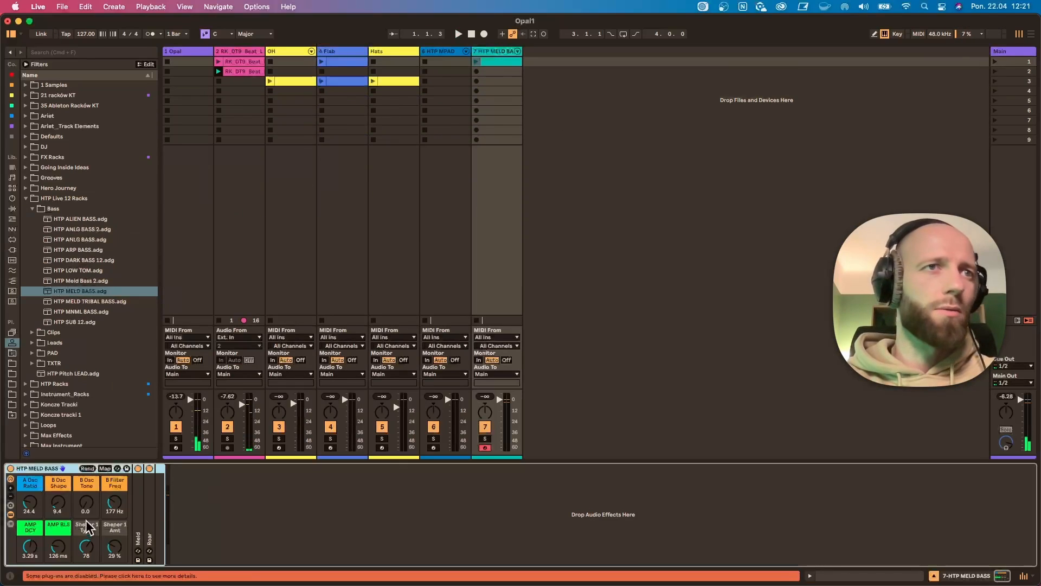
pyautogui.moveTo(62, 510); pyautogui.dragTo(61, 480)
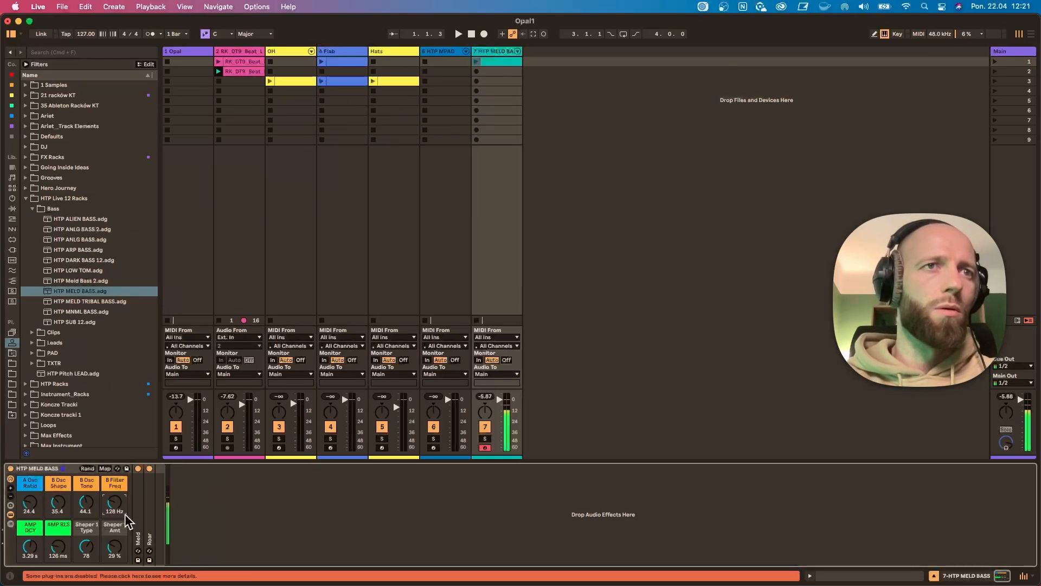
pyautogui.doubleClick(152, 513)
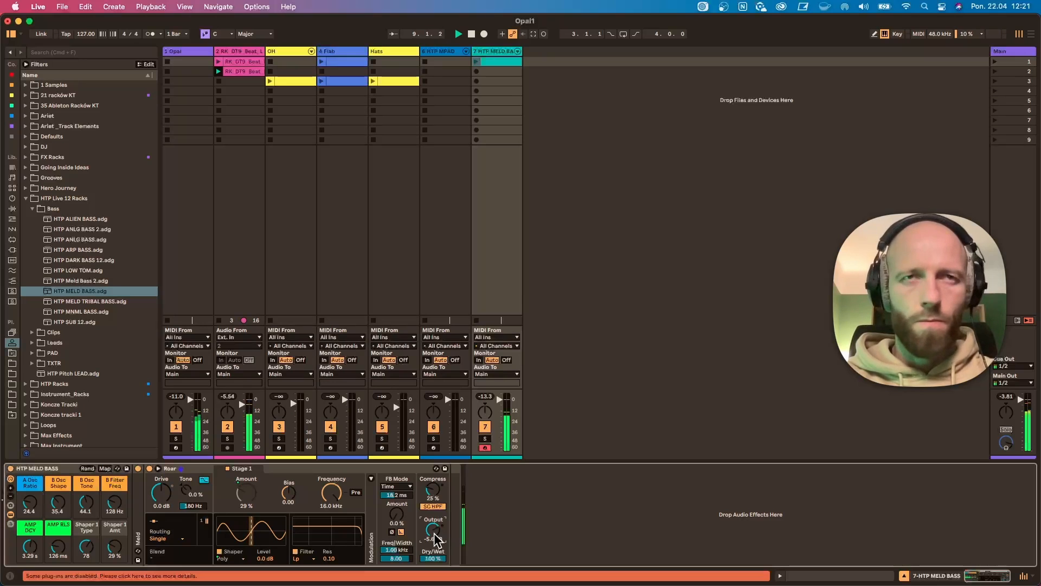
# Create an empty MIDI clip in the second slot of the HTP MELD BASS track
pyautogui.doubleClick(502, 71)
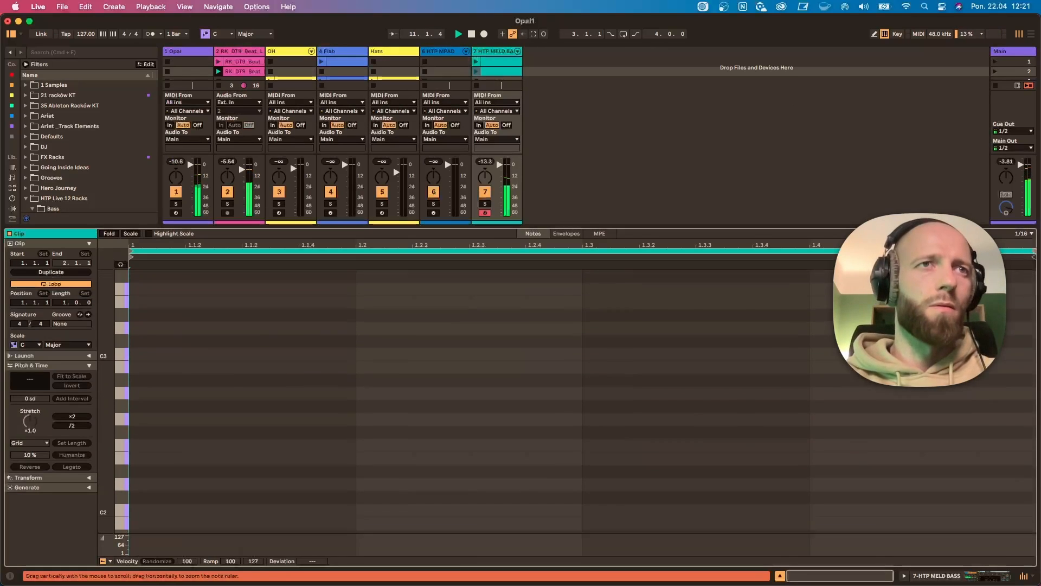
pyautogui.moveTo(107, 401); pyautogui.dragTo(76, 389)
pyautogui.moveTo(112, 477); pyautogui.dragTo(100, 449)
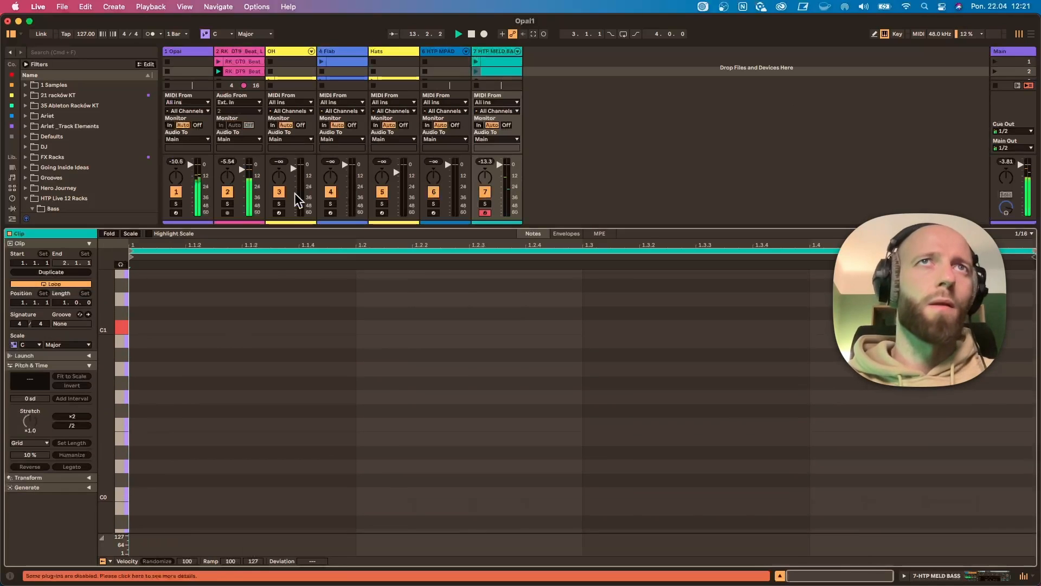
# Enable EQ Eight on the RK_DT9 beat loop track with band 1 switched off, and inspect its enlarged spectrum during playback
pyautogui.click(236, 50)
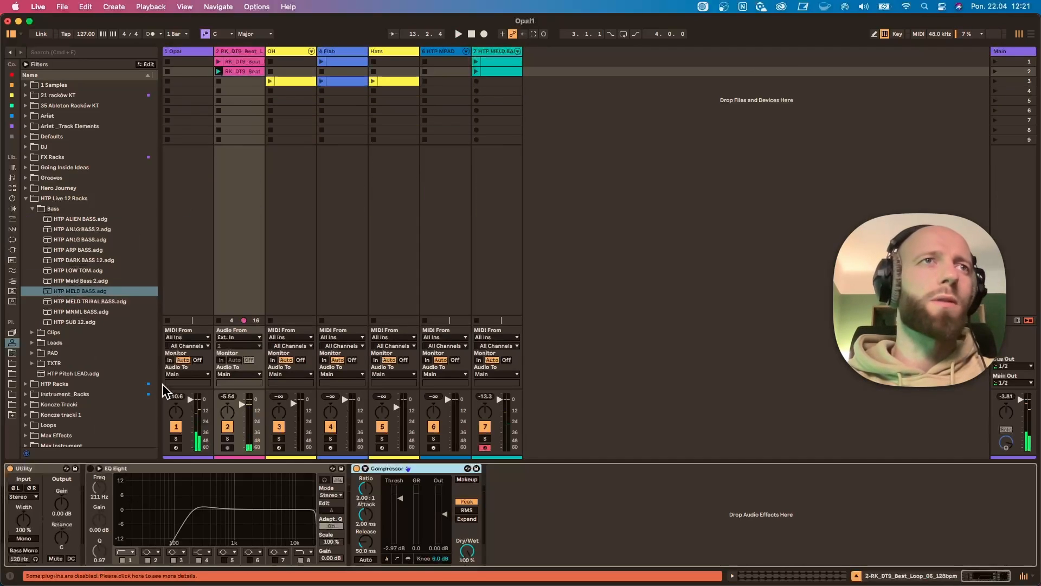
pyautogui.click(90, 468)
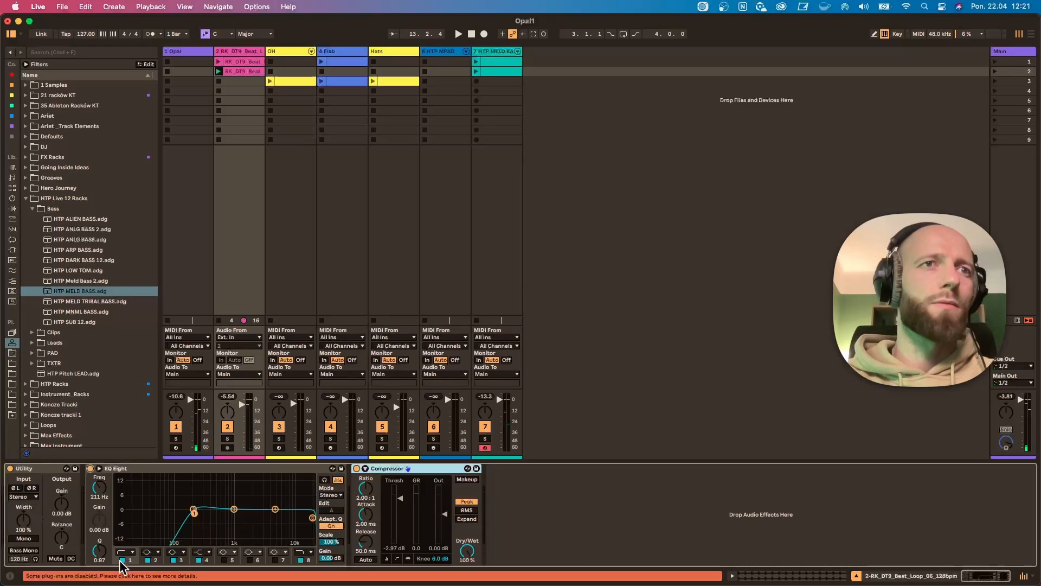
pyautogui.press('space')
pyautogui.click(99, 468)
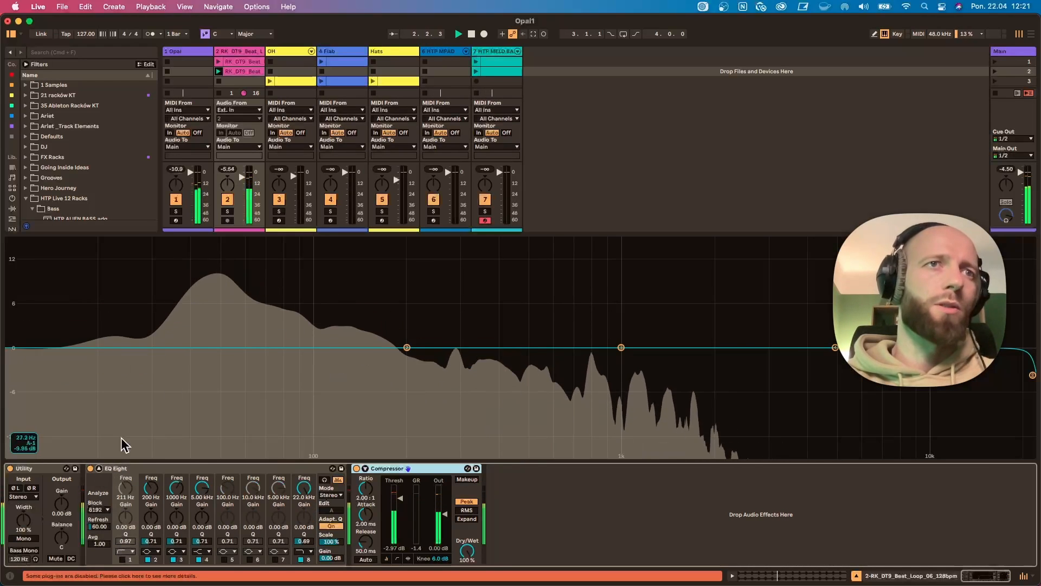
pyautogui.click(99, 468)
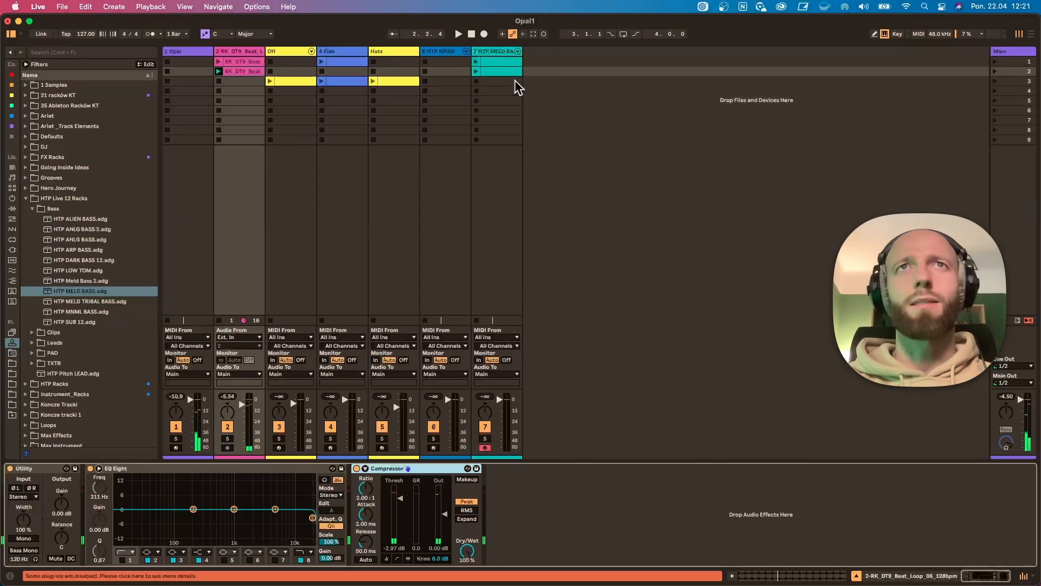
# Draw a C1 note from 1.1.1 to 1.2.3 in the second HTP MELD BASS clip and launch the clip
pyautogui.click(493, 71)
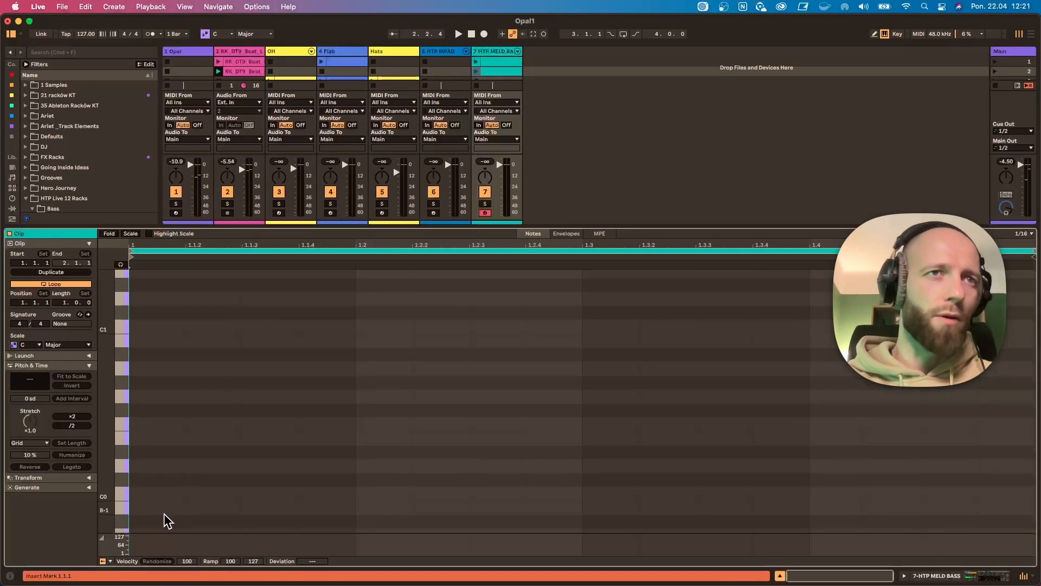
pyautogui.scroll(-1, 160, 507)
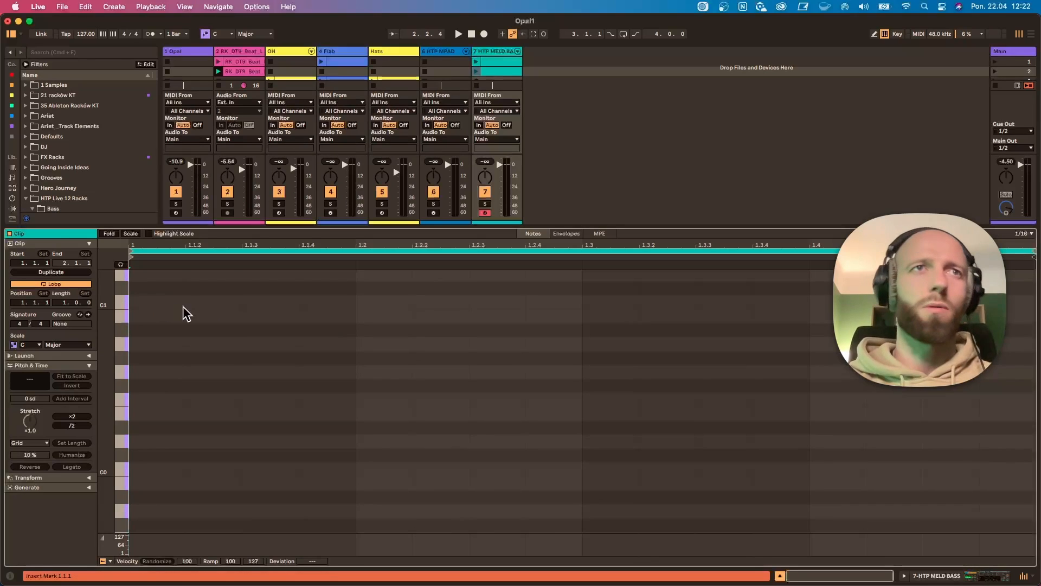
pyautogui.doubleClick(150, 302)
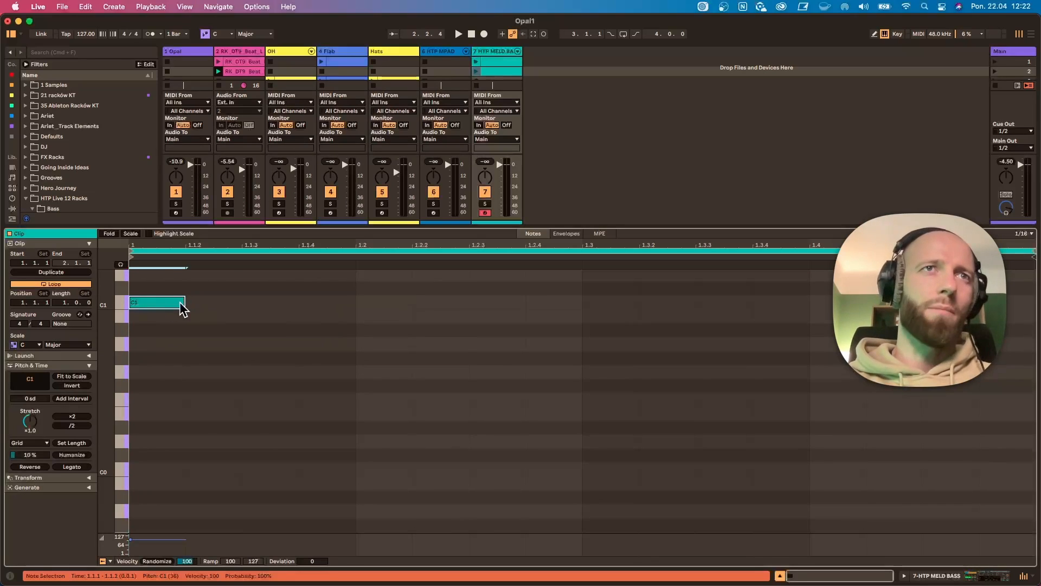
pyautogui.moveTo(183, 302); pyautogui.dragTo(468, 302)
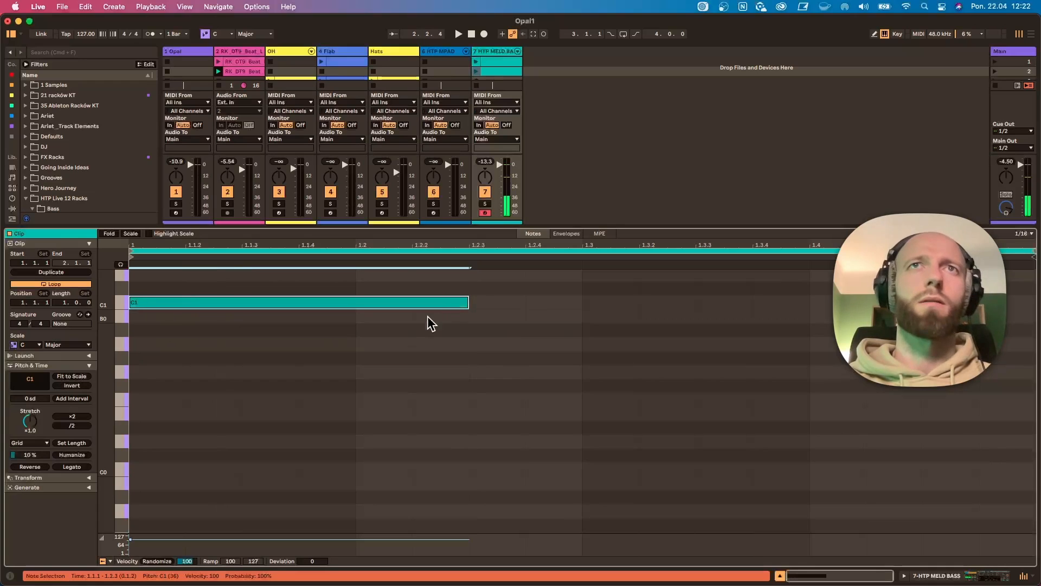
pyautogui.click(475, 71)
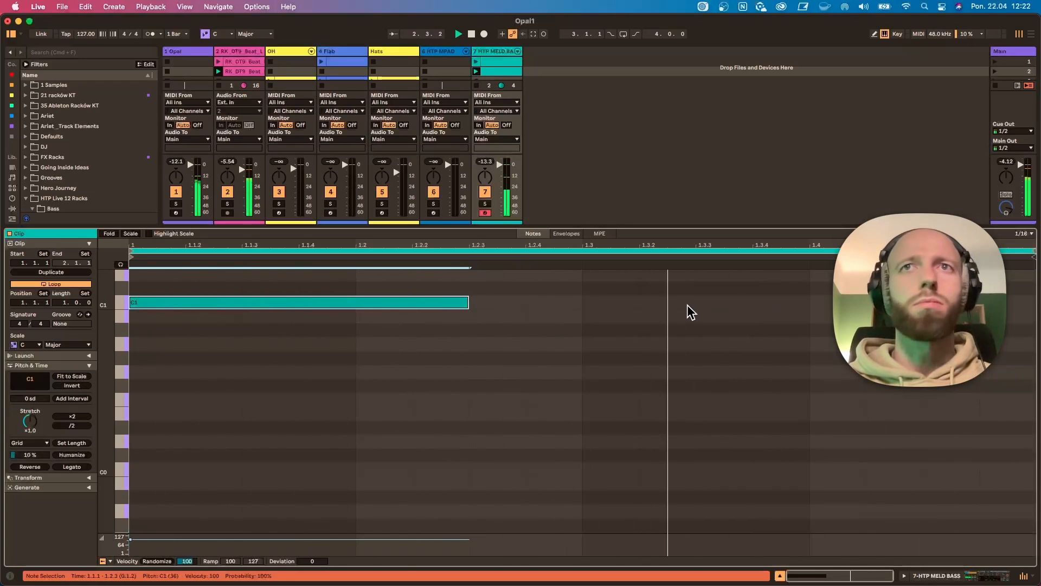
# Add C1 notes from 1.3 to 1.3.3, from 1.4.2 to 1.4.3, and from 1.4.3 to the end of the bar
pyautogui.doubleClick(671, 303)
pyautogui.moveTo(694, 302); pyautogui.dragTo(642, 304)
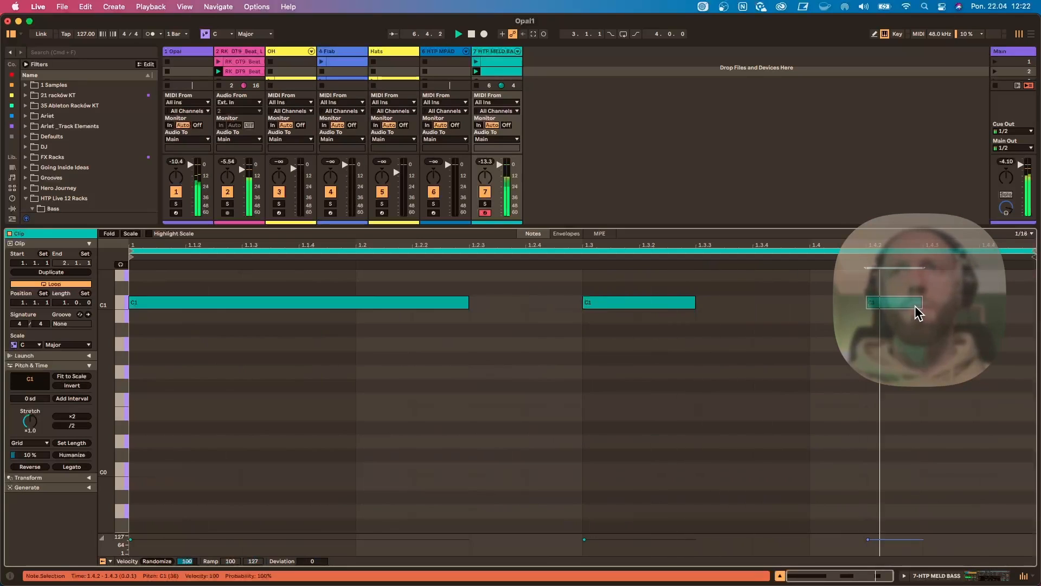
pyautogui.doubleClick(915, 302)
pyautogui.doubleClick(976, 302)
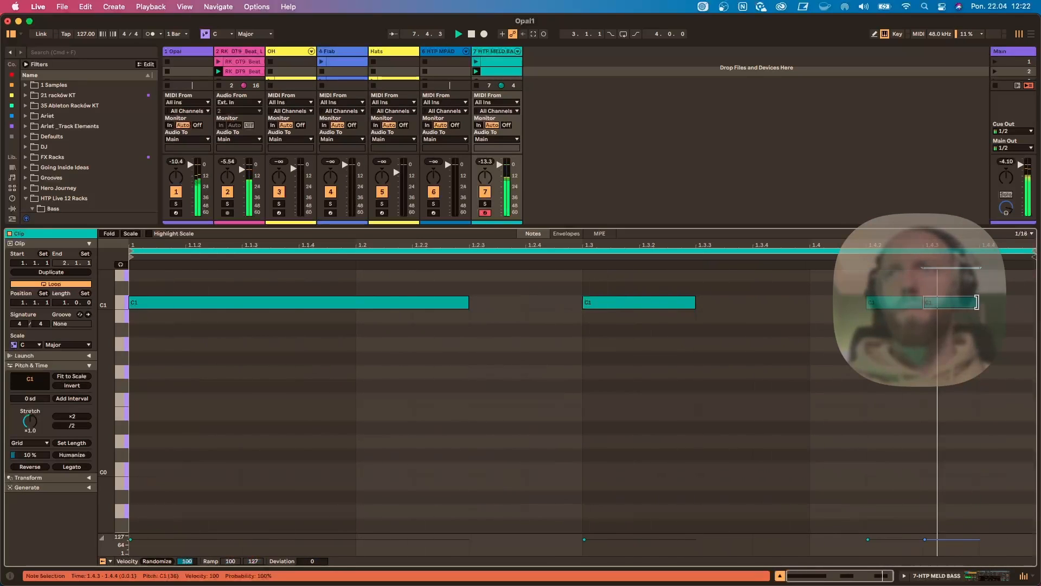
pyautogui.moveTo(979, 302); pyautogui.dragTo(1024, 302)
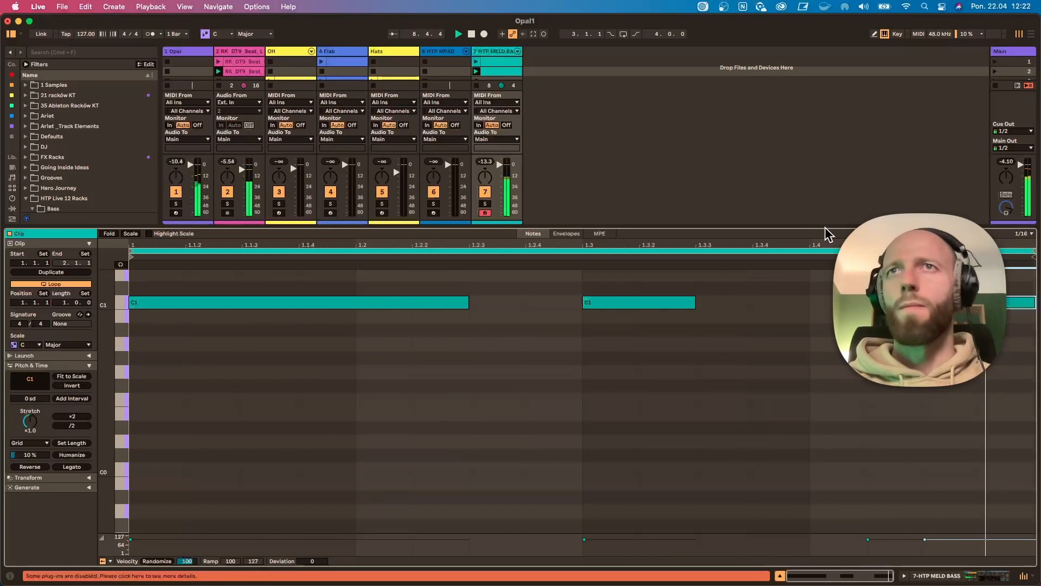
# Replace the C1 note at 1.3 with one running from 1.2.4 to 1.3.3 and add another from 1.3.3 to 1.4
pyautogui.moveTo(825, 231); pyautogui.dragTo(744, 358)
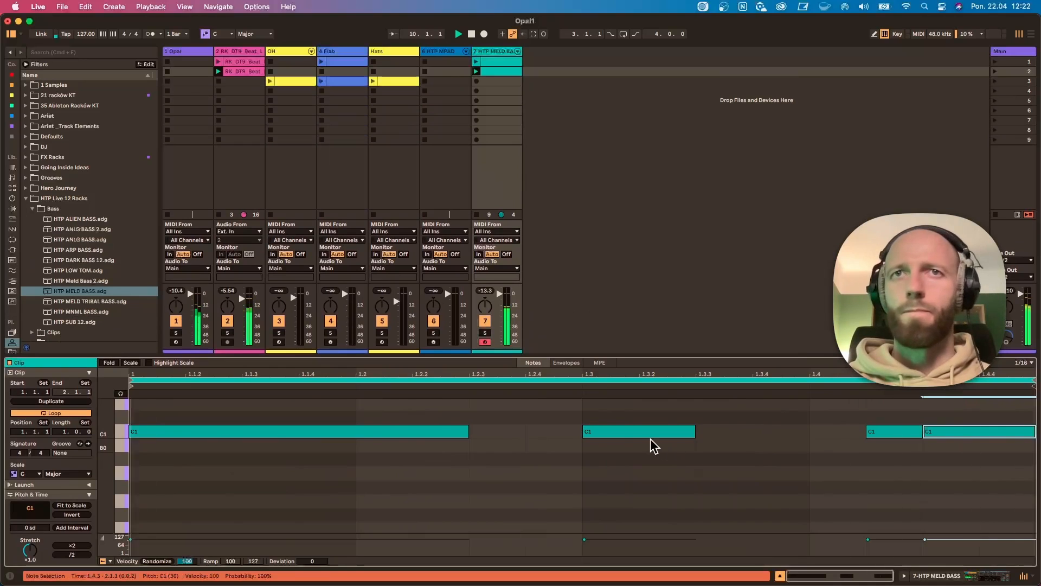
pyautogui.doubleClick(543, 437)
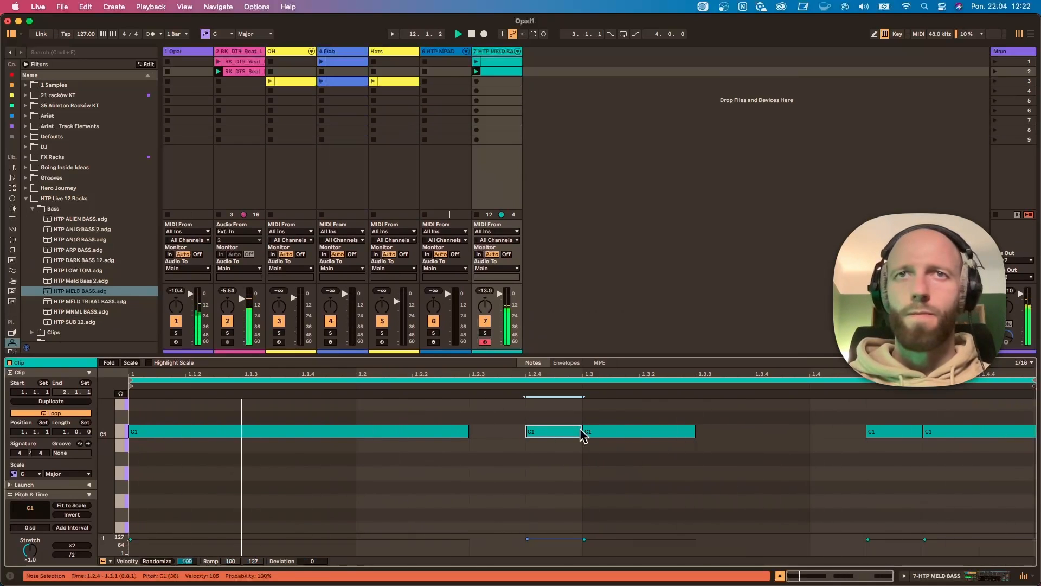
pyautogui.moveTo(582, 431); pyautogui.dragTo(689, 434)
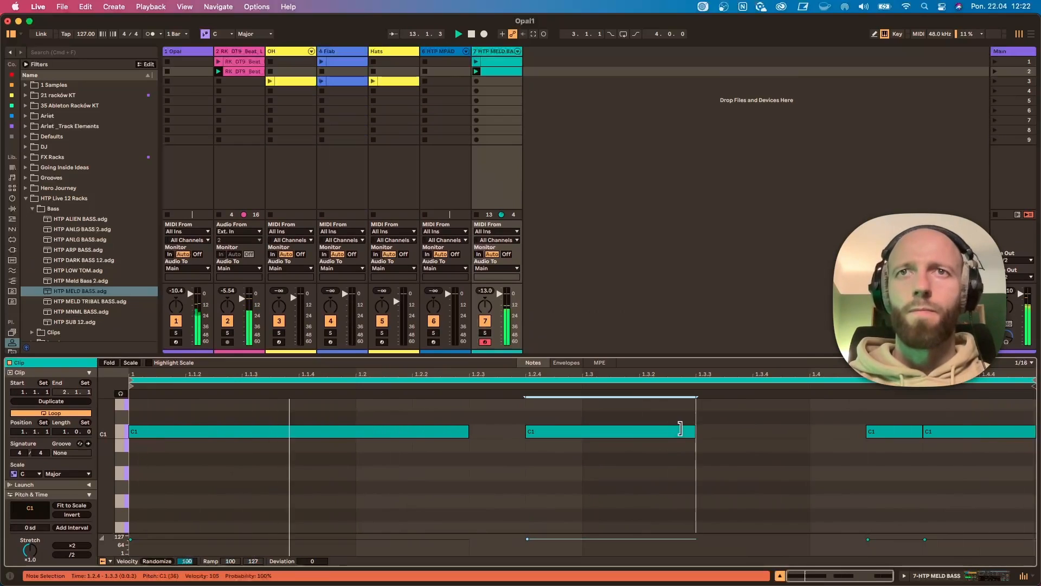
pyautogui.doubleClick(745, 431)
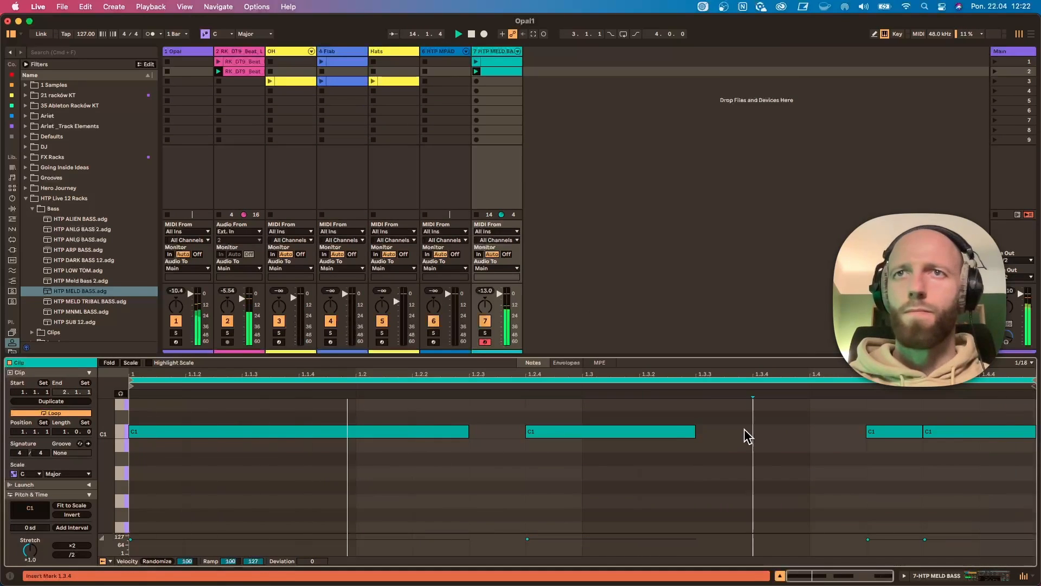
pyautogui.moveTo(751, 432); pyautogui.dragTo(808, 434)
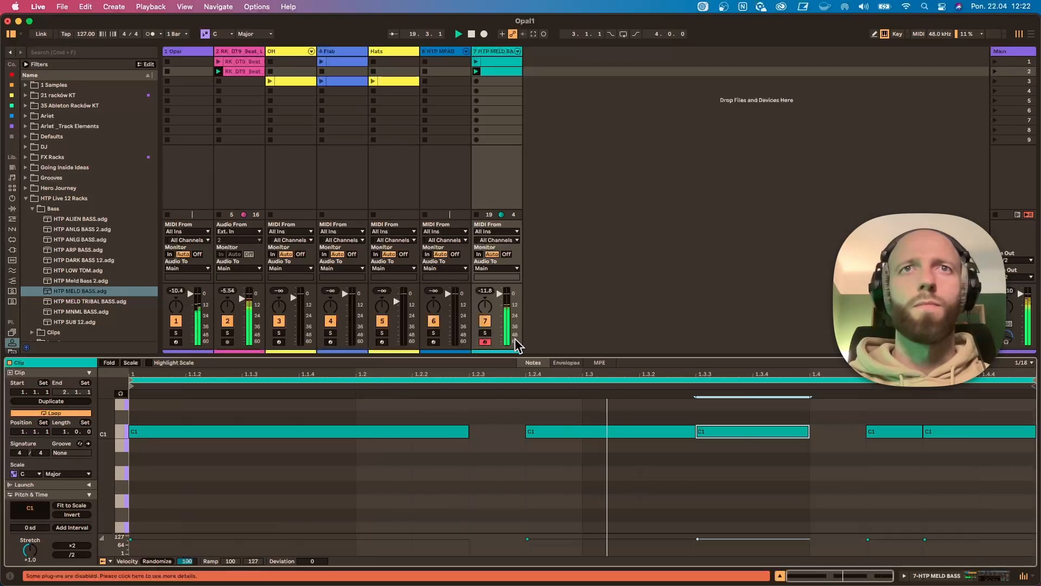
# Listen briefly to the bass track in solo, then duplicate its clip loop to a length of two bars
pyautogui.click(486, 333)
pyautogui.click(485, 333)
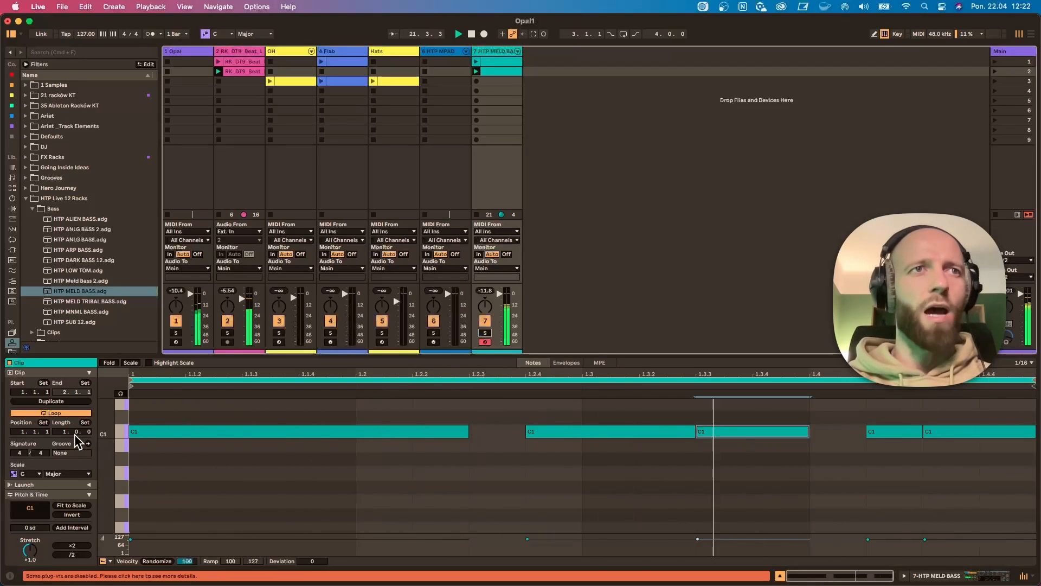
pyautogui.click(61, 402)
# Trim the second bar's first C1 note to start at 2.1.3 and extend the note at 1.4.3 to 2.1.2
pyautogui.click(526, 493)
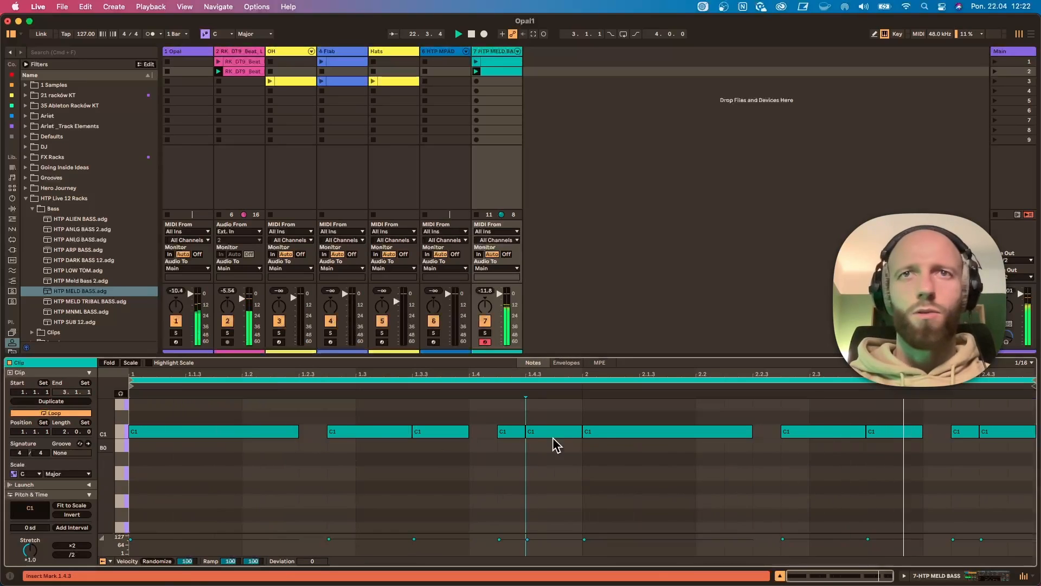
pyautogui.moveTo(672, 444); pyautogui.dragTo(716, 437)
pyautogui.press('super+z')
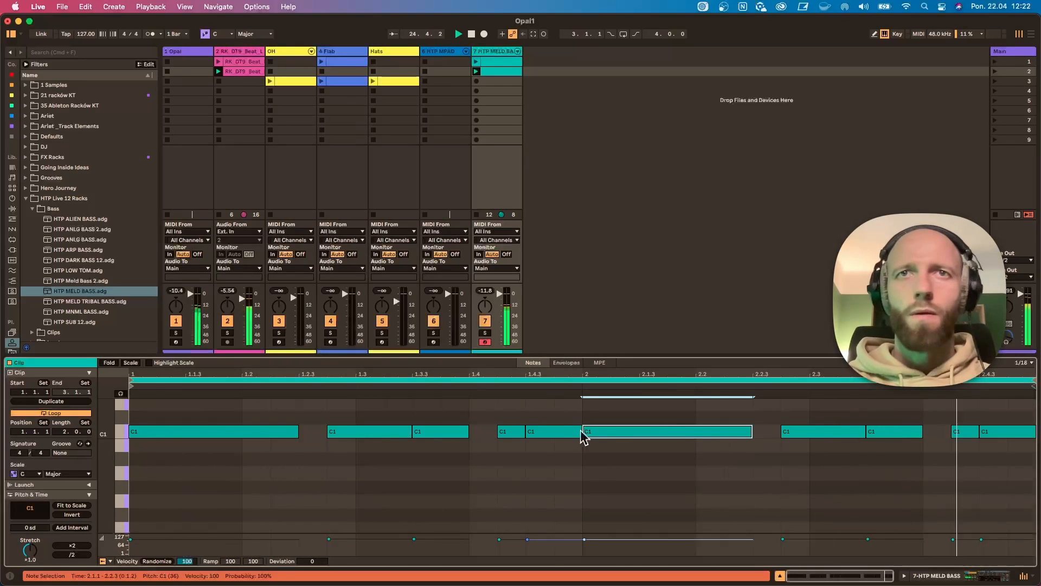
pyautogui.moveTo(588, 437); pyautogui.dragTo(610, 432)
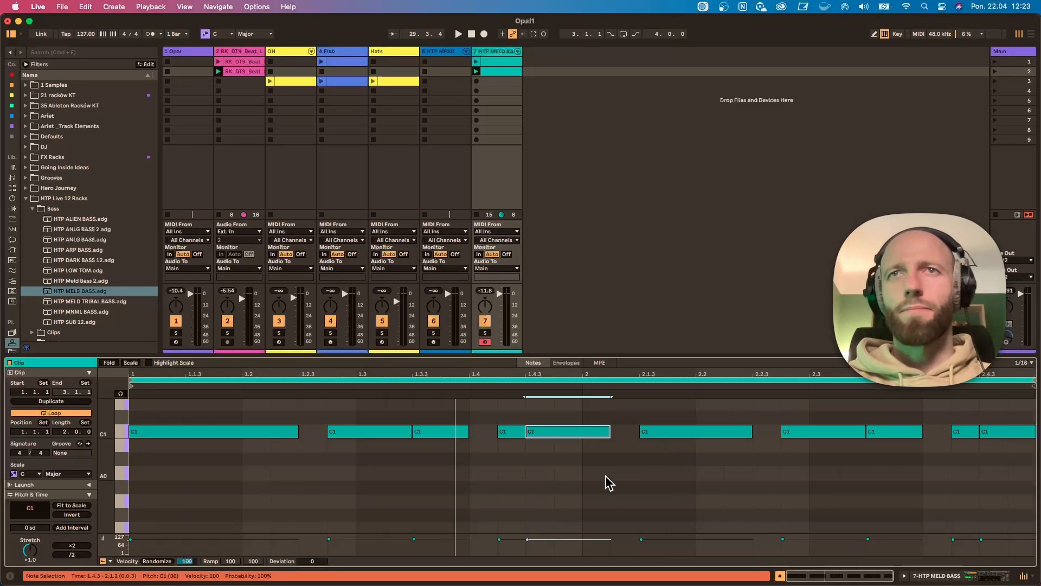
# Humanize all notes in the bass clip, first with an amount of 10% and again with 17%
pyautogui.moveTo(575, 311); pyautogui.dragTo(575, 307)
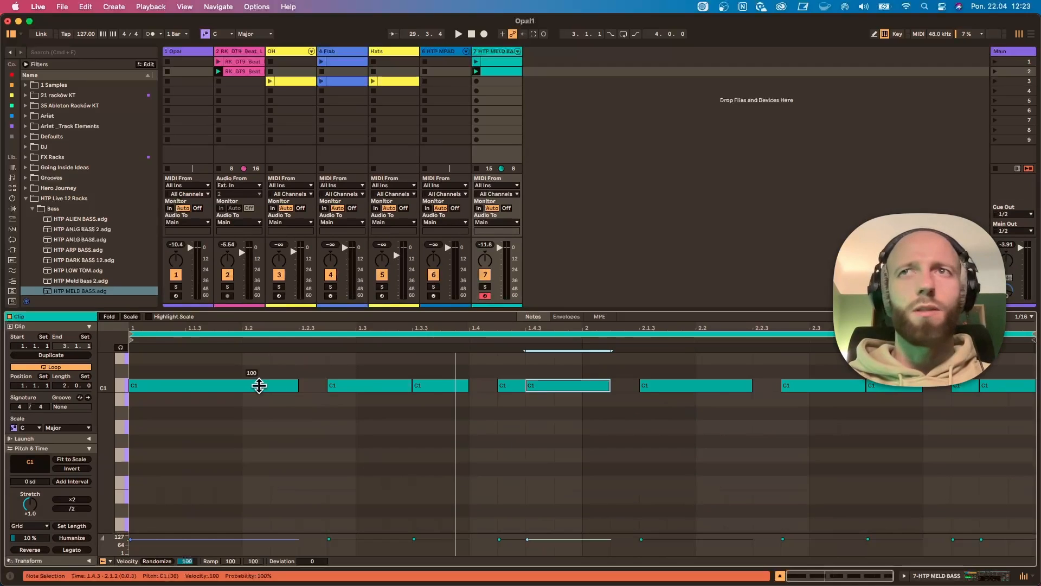
pyautogui.click(311, 433)
pyautogui.scroll(-1, 60, 494)
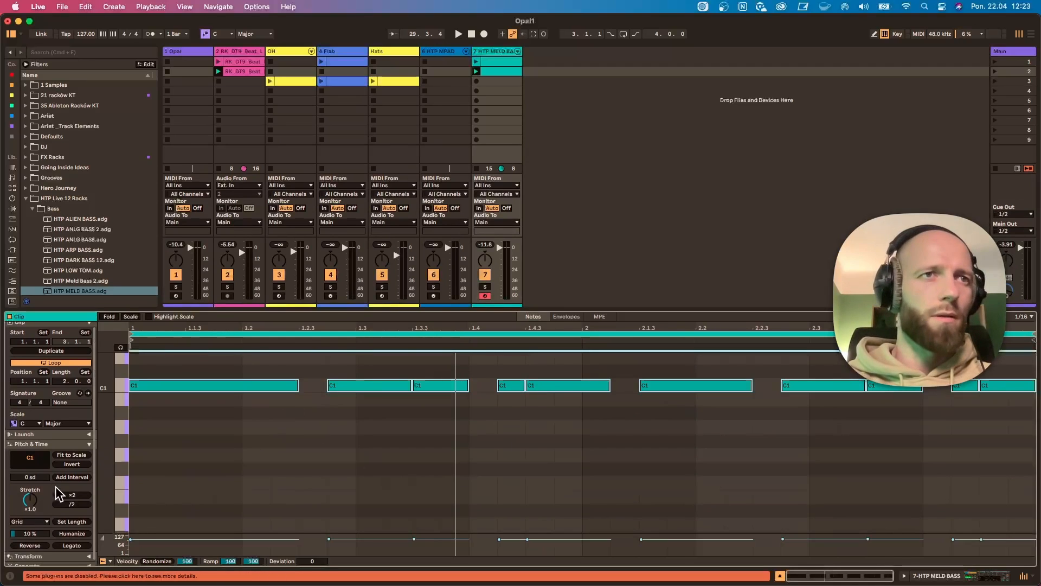
pyautogui.click(71, 533)
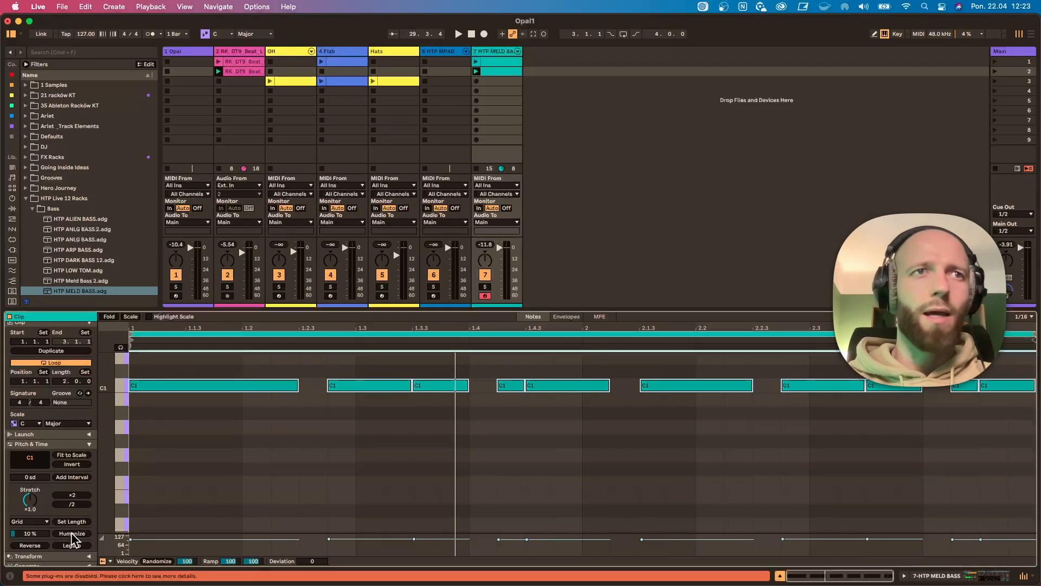
pyautogui.moveTo(24, 540); pyautogui.dragTo(24, 531)
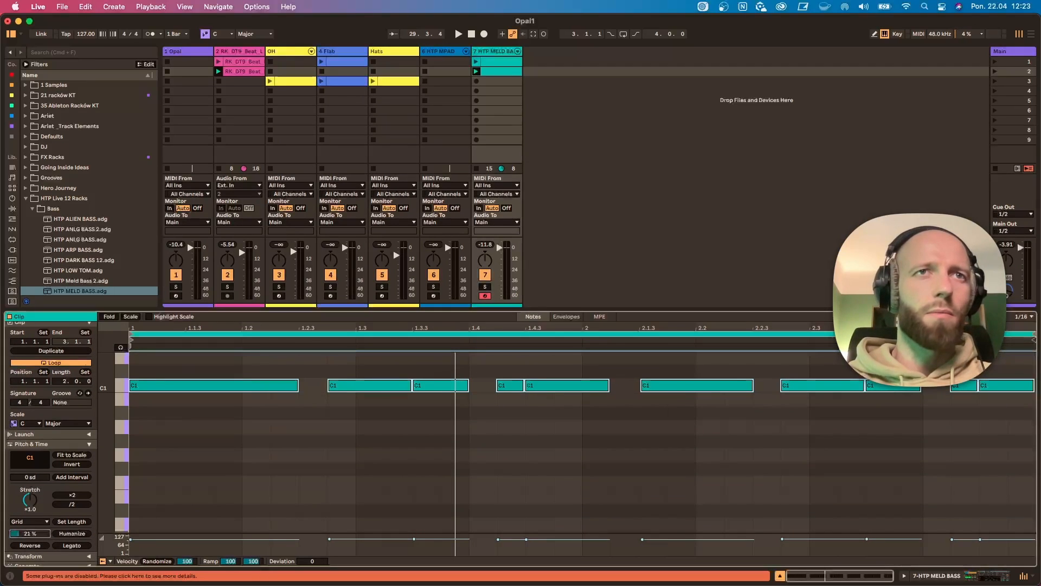
pyautogui.click(72, 533)
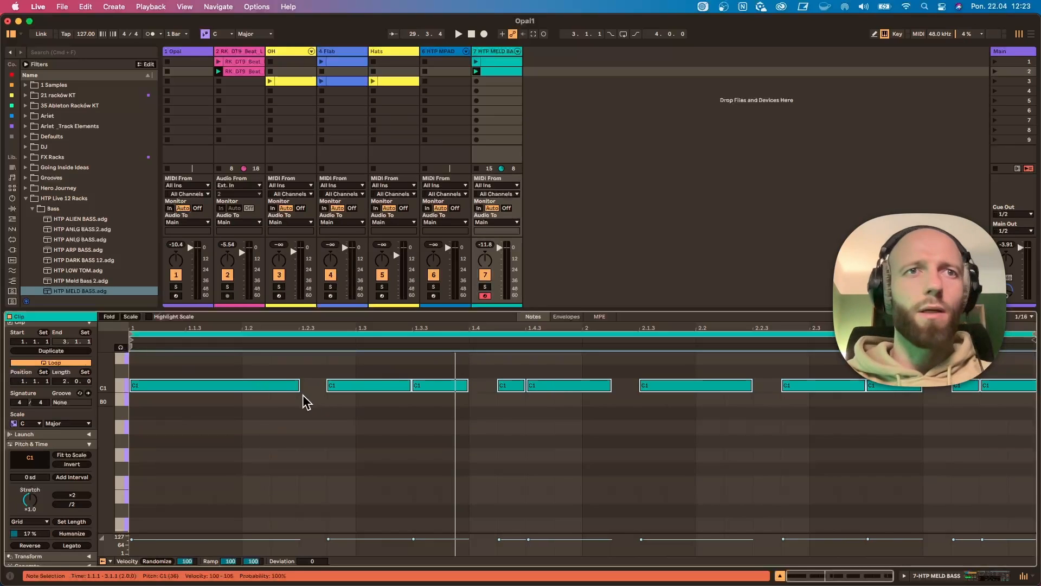
pyautogui.click(300, 425)
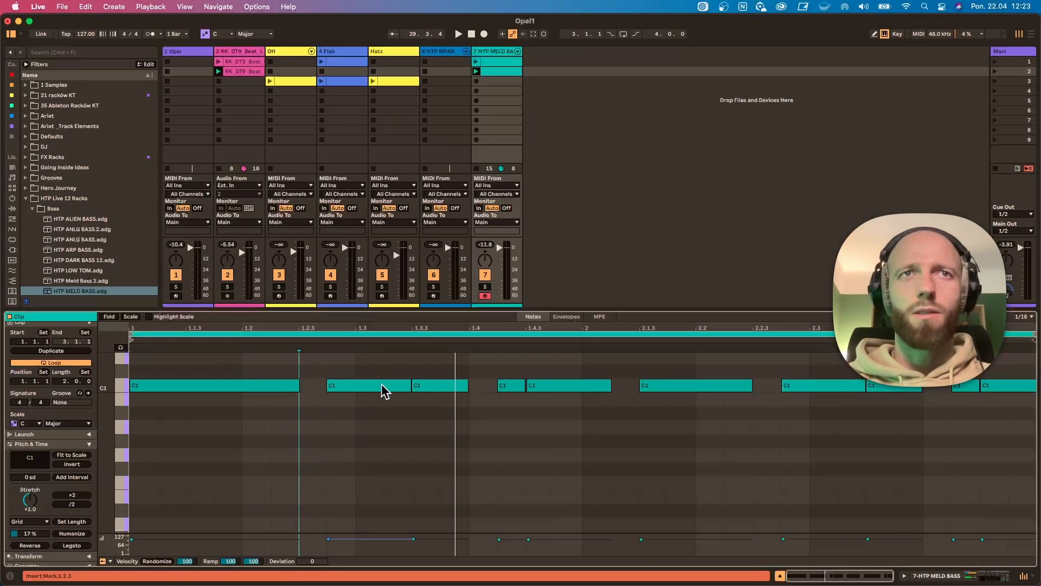
# With the track playing, lower the velocities of the first bar's C1 notes at 1.2.4, 1.3.3 and 1.4.3
pyautogui.press('space')
pyautogui.click(233, 385)
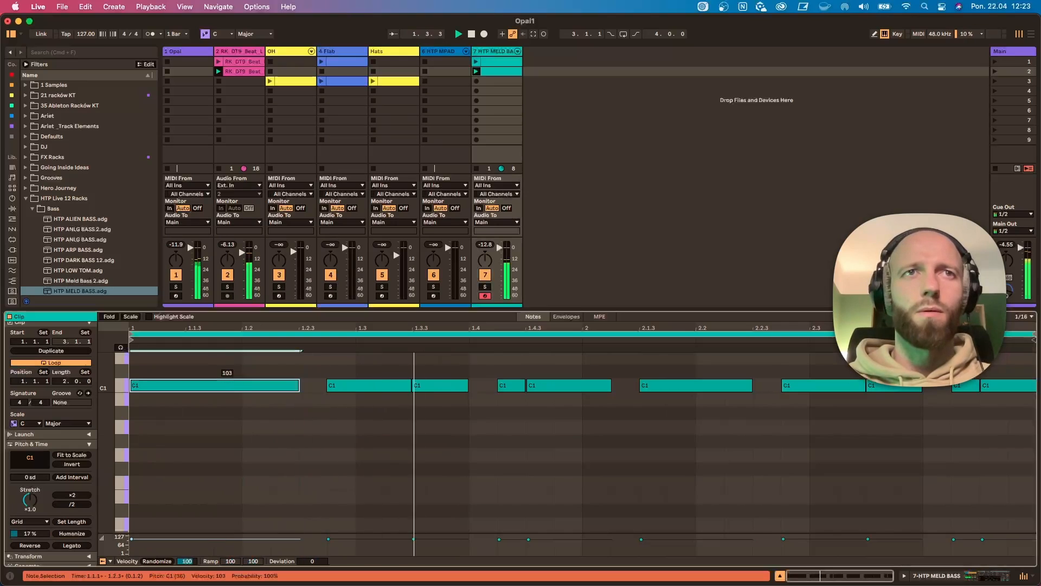
pyautogui.moveTo(367, 384); pyautogui.dragTo(367, 409)
pyautogui.click(439, 385)
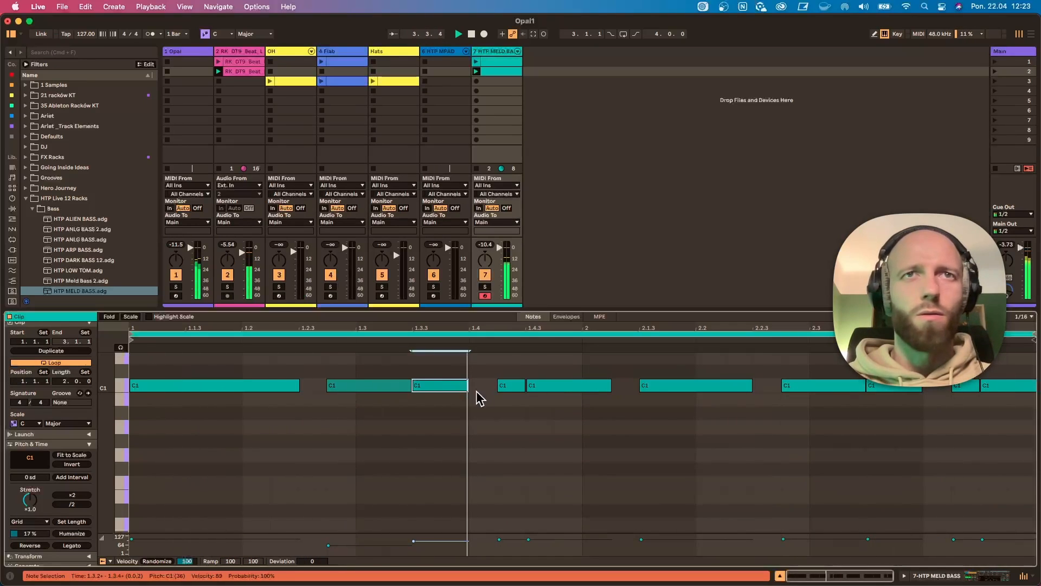
pyautogui.moveTo(530, 386); pyautogui.dragTo(530, 399)
# Vary the second bar's C1 note velocities, lowering the notes at 2.2.4, 2.4.2 and 2.4.3
pyautogui.moveTo(650, 385); pyautogui.dragTo(651, 379)
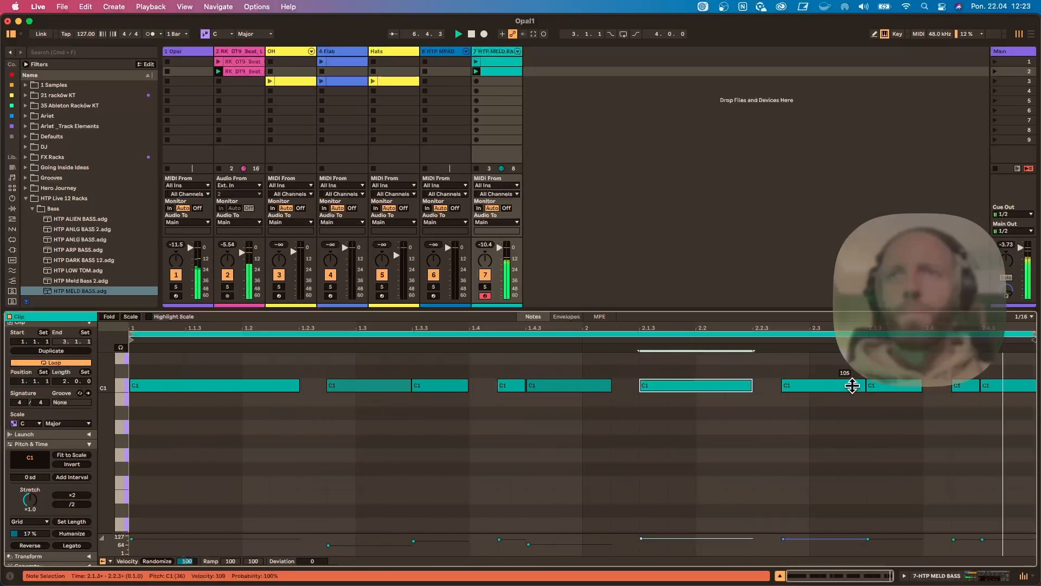
pyautogui.moveTo(853, 385); pyautogui.dragTo(853, 401)
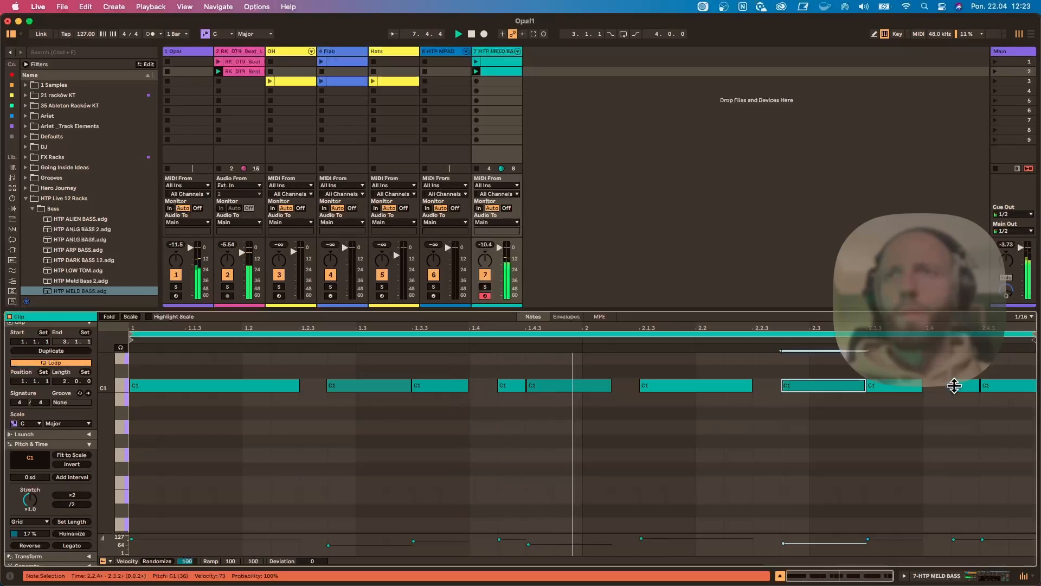
pyautogui.moveTo(957, 385); pyautogui.dragTo(1002, 398)
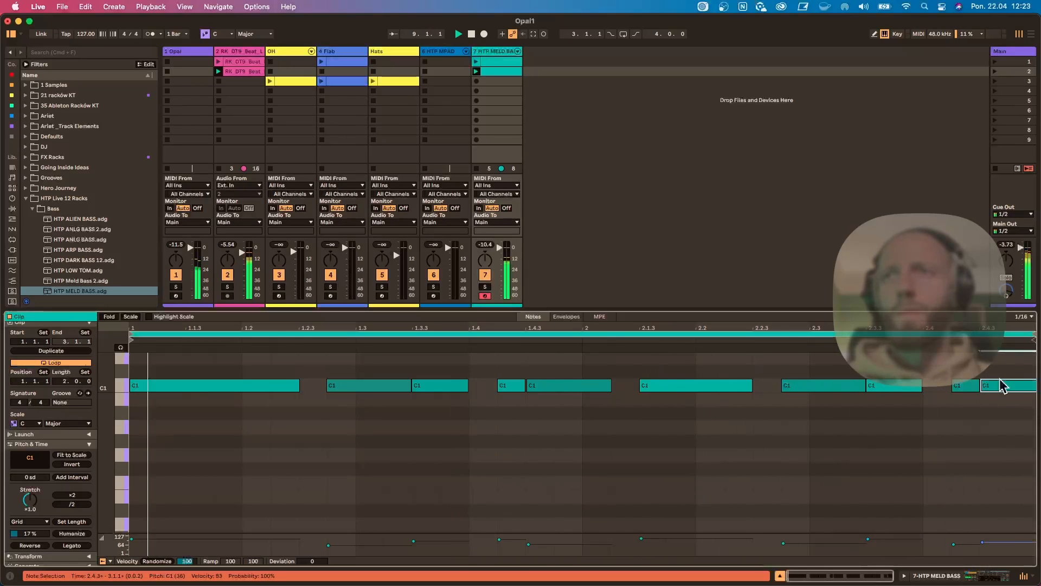
pyautogui.moveTo(840, 386); pyautogui.dragTo(840, 396)
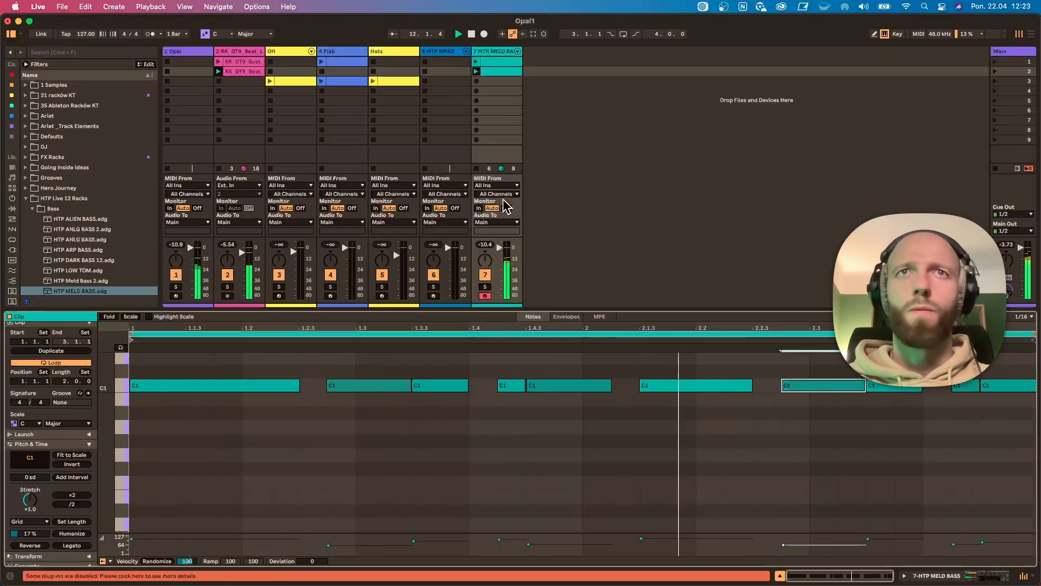
# Set the bass track's Roar output to -9.9 dB and, with the track soloed, its shaper level to 4.9 dB
pyautogui.click(494, 52)
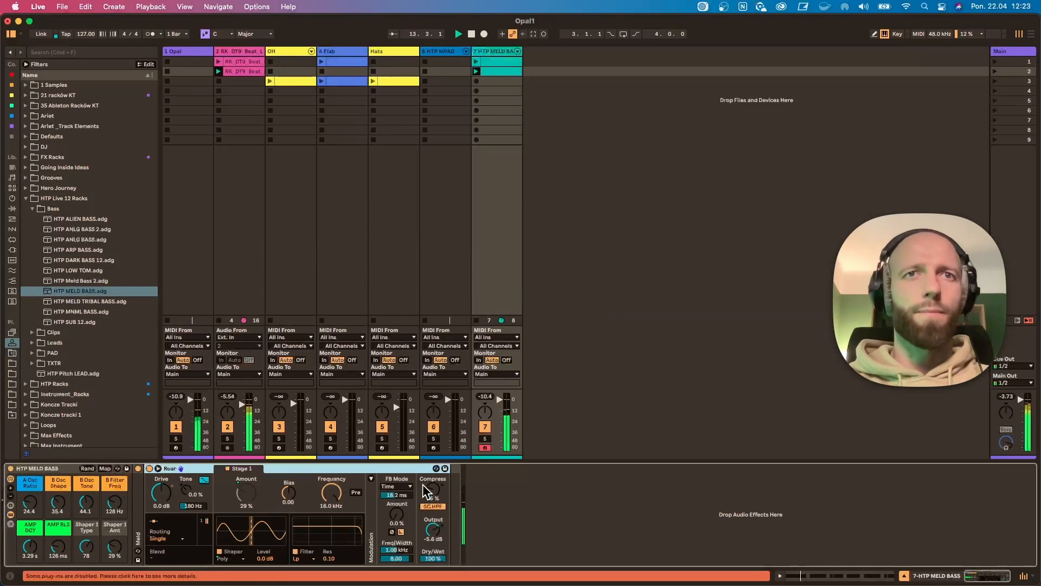
pyautogui.moveTo(434, 529); pyautogui.dragTo(434, 537)
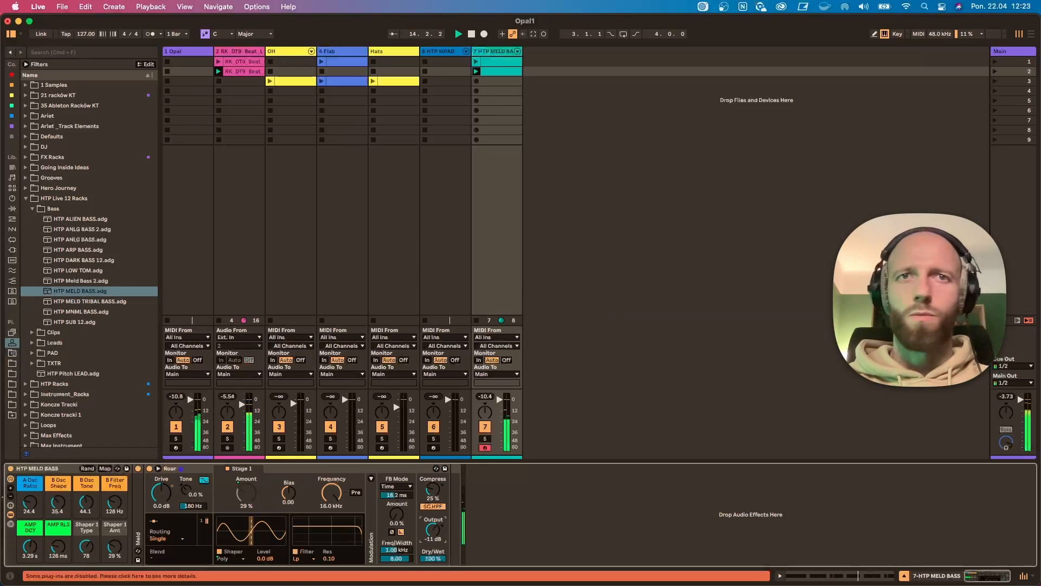
pyautogui.click(488, 428)
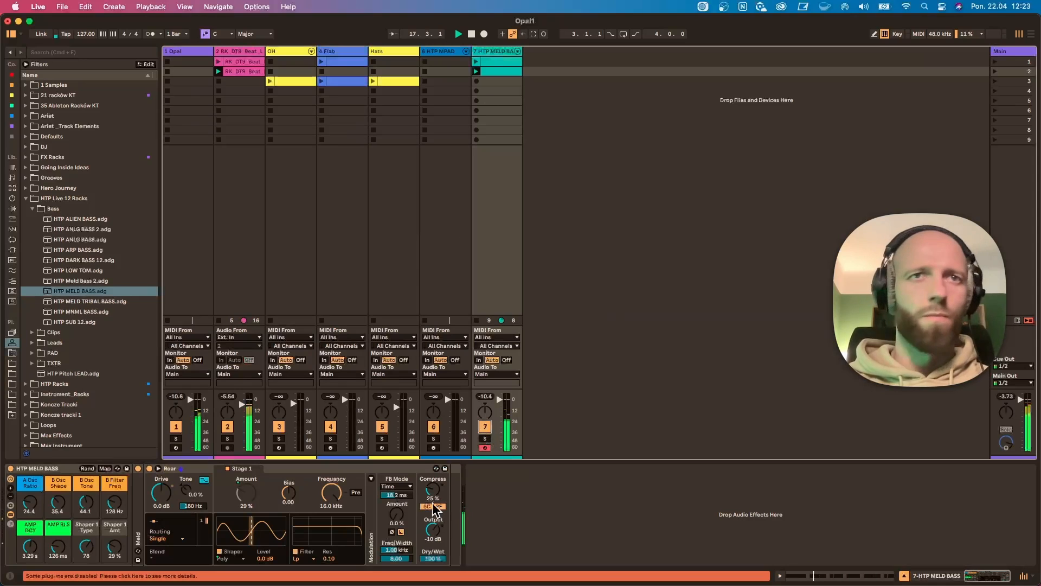
pyautogui.moveTo(439, 529); pyautogui.dragTo(439, 527)
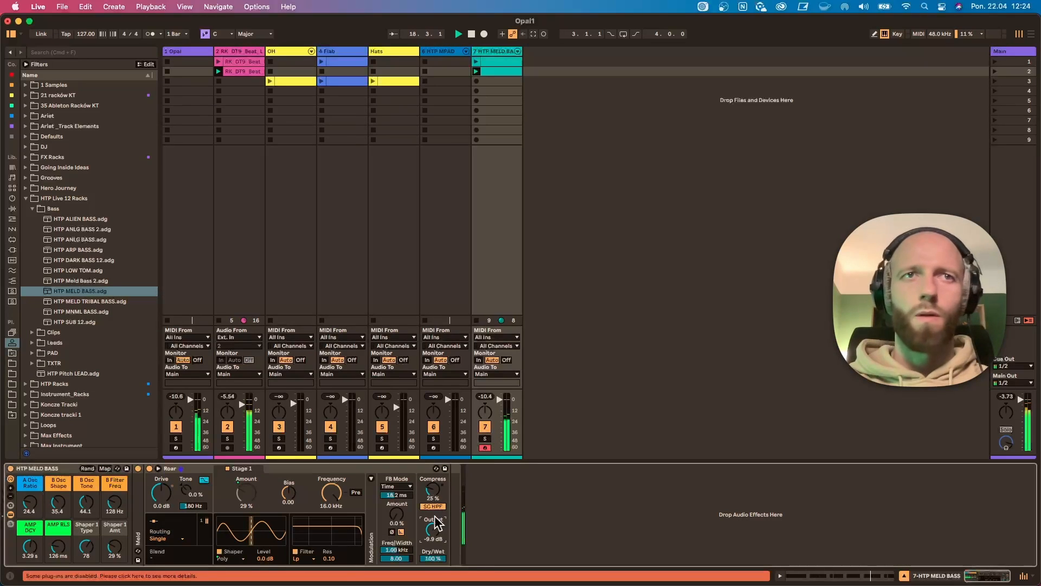
pyautogui.click(486, 439)
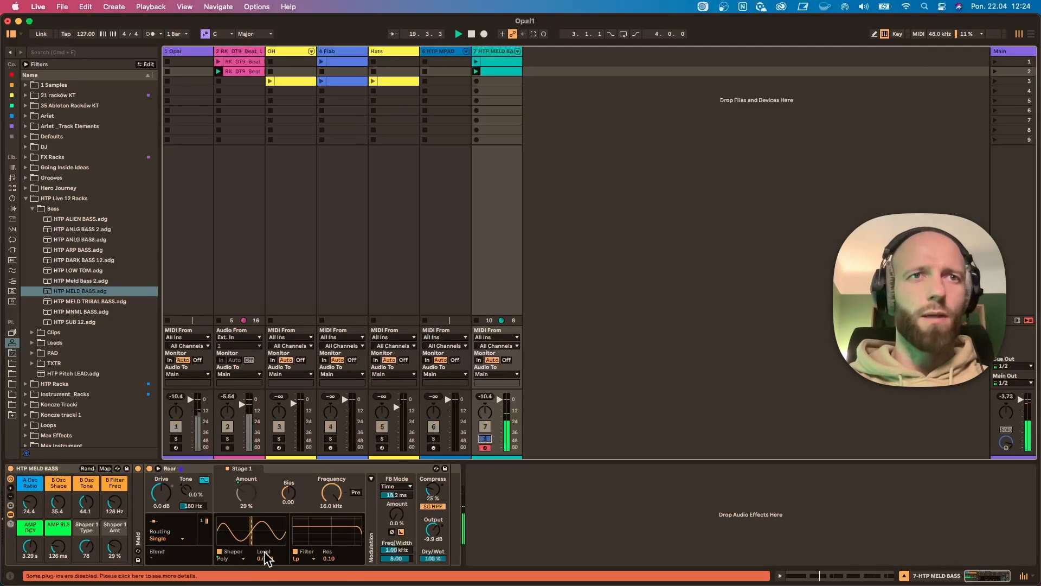
pyautogui.moveTo(267, 558)
pyautogui.mouseDown()
pyautogui.moveTo(267, 537)
pyautogui.moveTo(265, 563)
pyautogui.mouseUp()
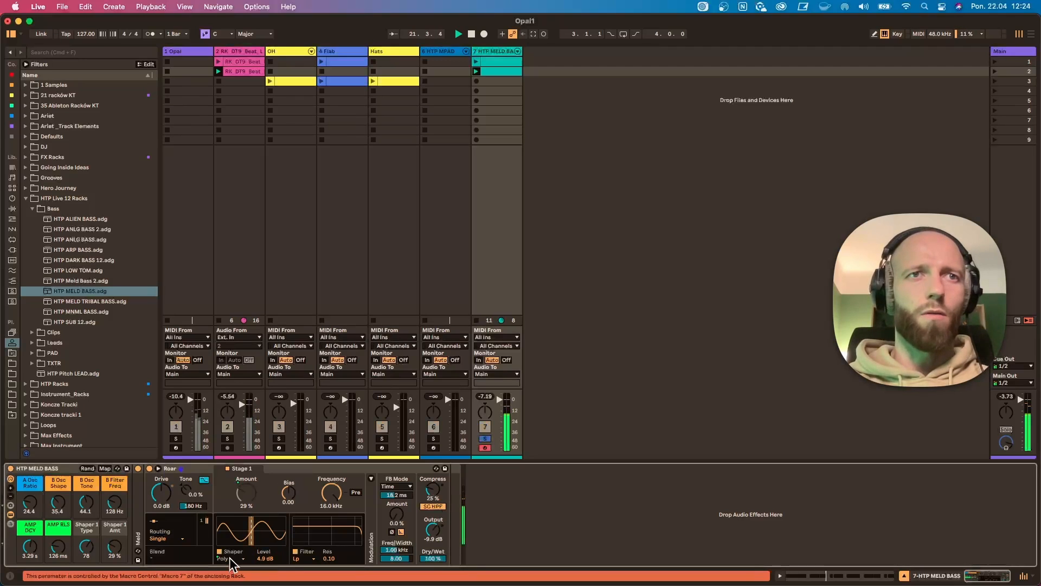
# Set the bass rack's Shaper 1 Type to 83, B Filter Freq to 260 Hz and B Osc Tone to 35.4, ending the solo
pyautogui.moveTo(85, 556)
pyautogui.mouseDown()
pyautogui.moveTo(85, 548)
pyautogui.moveTo(85, 558)
pyautogui.mouseUp()
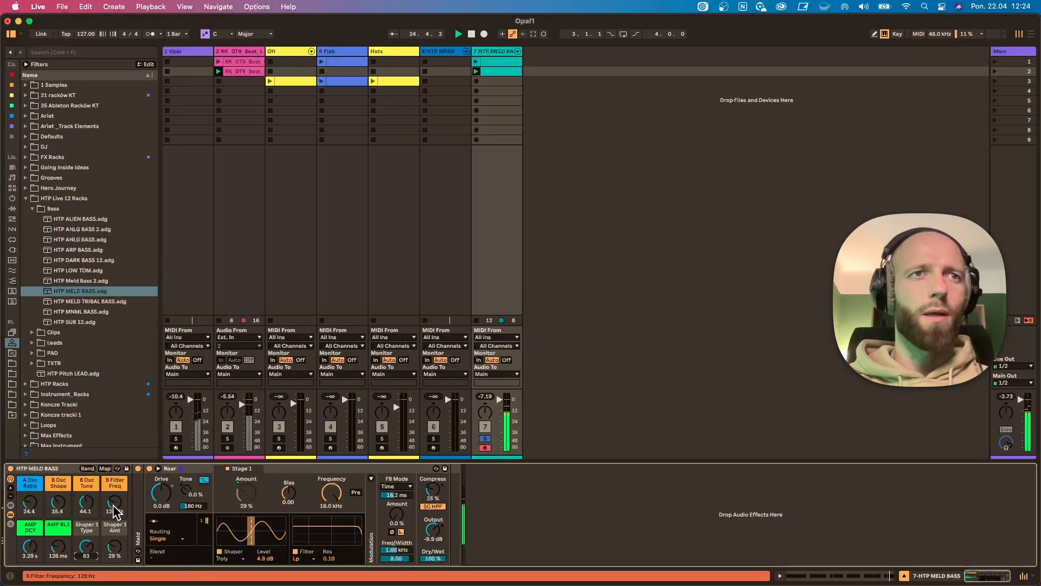
pyautogui.click(484, 438)
pyautogui.moveTo(125, 496); pyautogui.dragTo(125, 499)
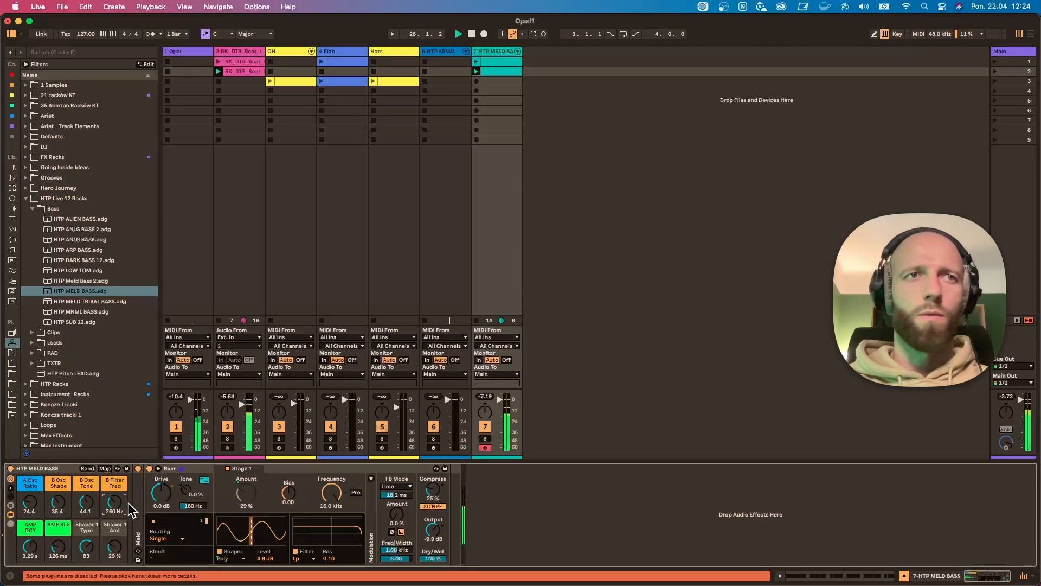
pyautogui.moveTo(87, 502); pyautogui.dragTo(87, 510)
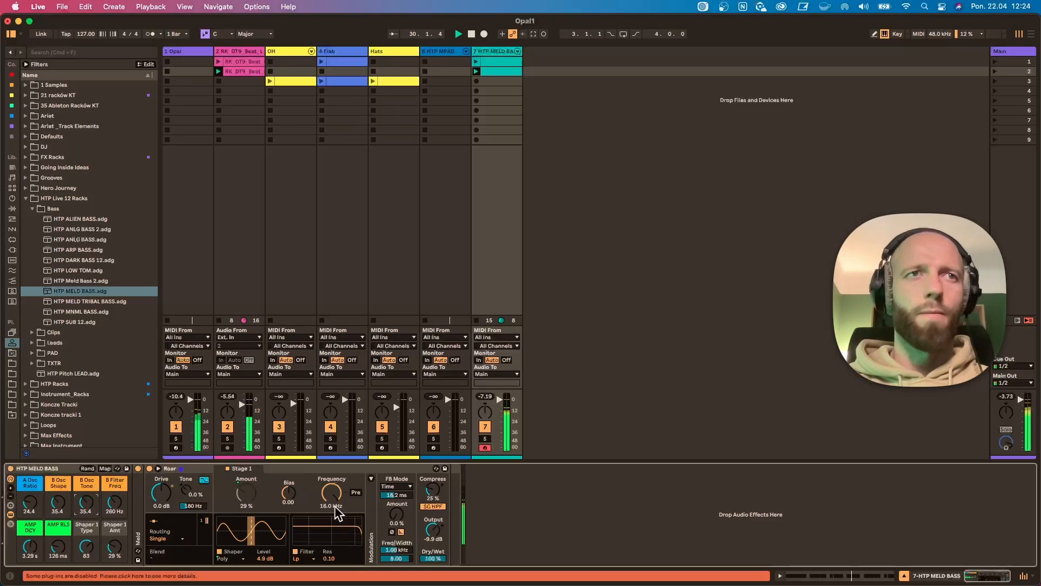
# Add an EQ Eight after the bass rack and lower the Roar output to -17 dB
pyautogui.click(12, 126)
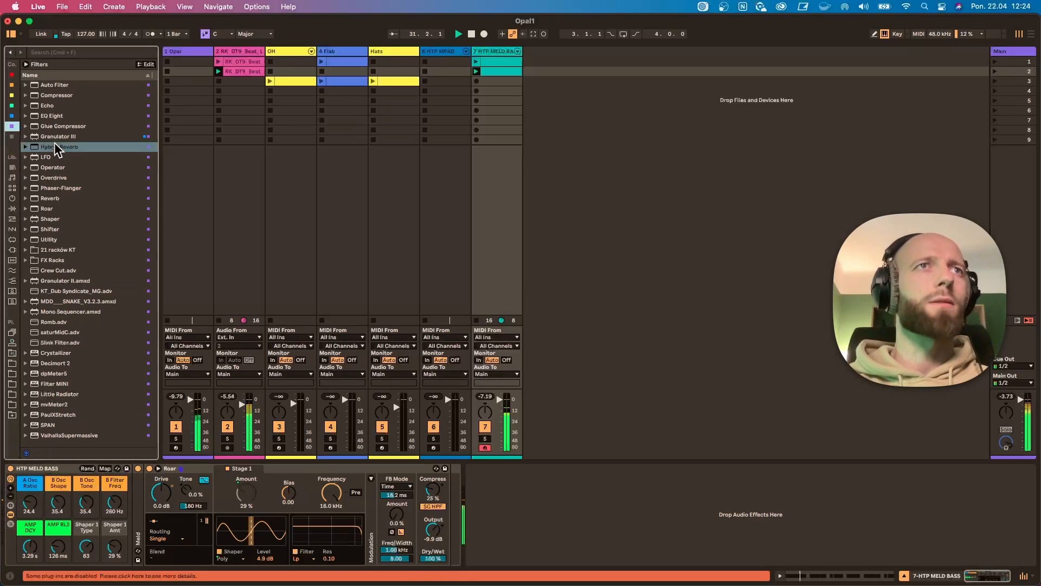
pyautogui.doubleClick(51, 115)
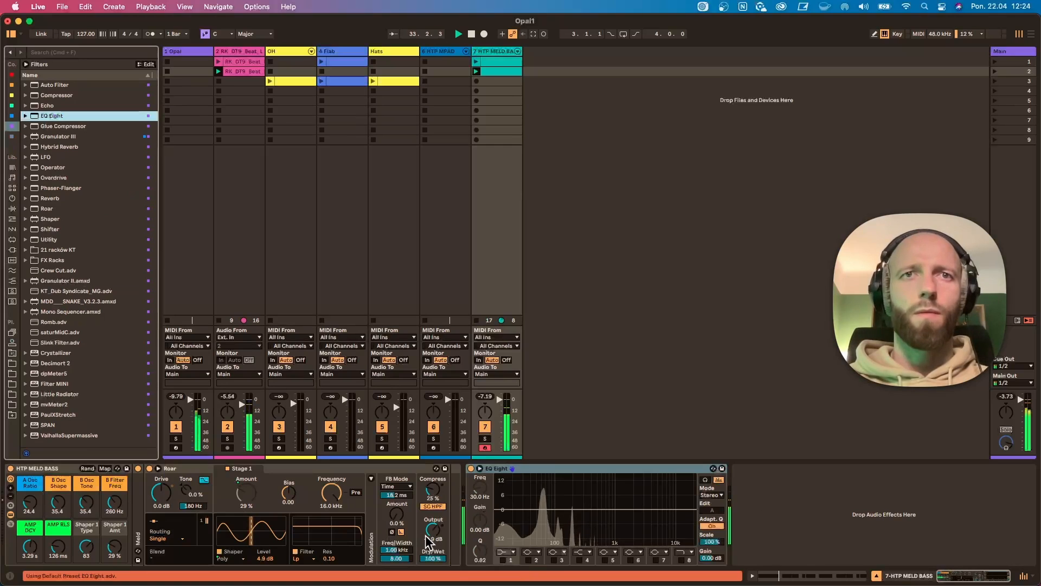
pyautogui.moveTo(428, 541); pyautogui.dragTo(428, 559)
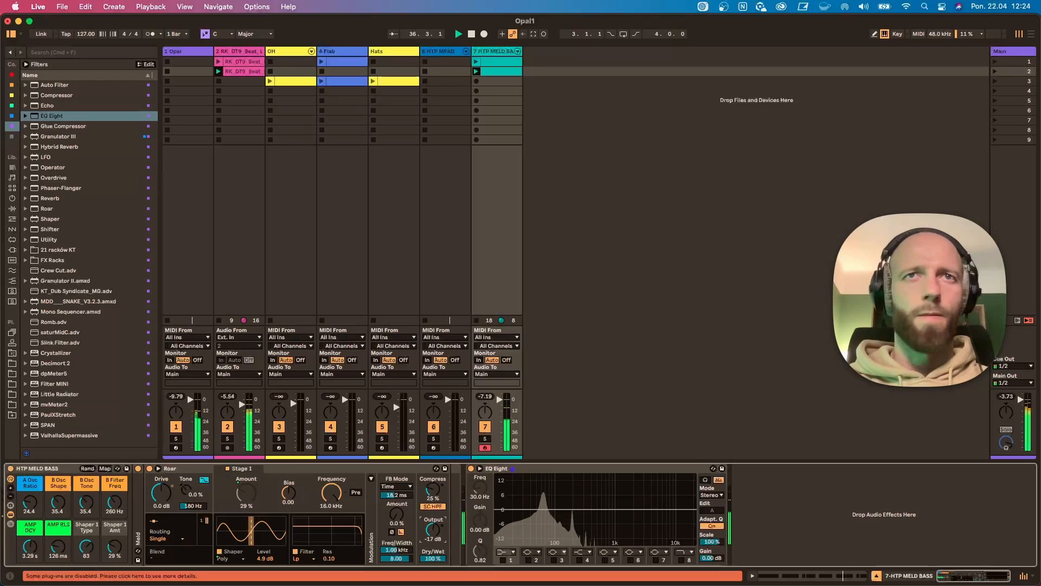
pyautogui.click(486, 427)
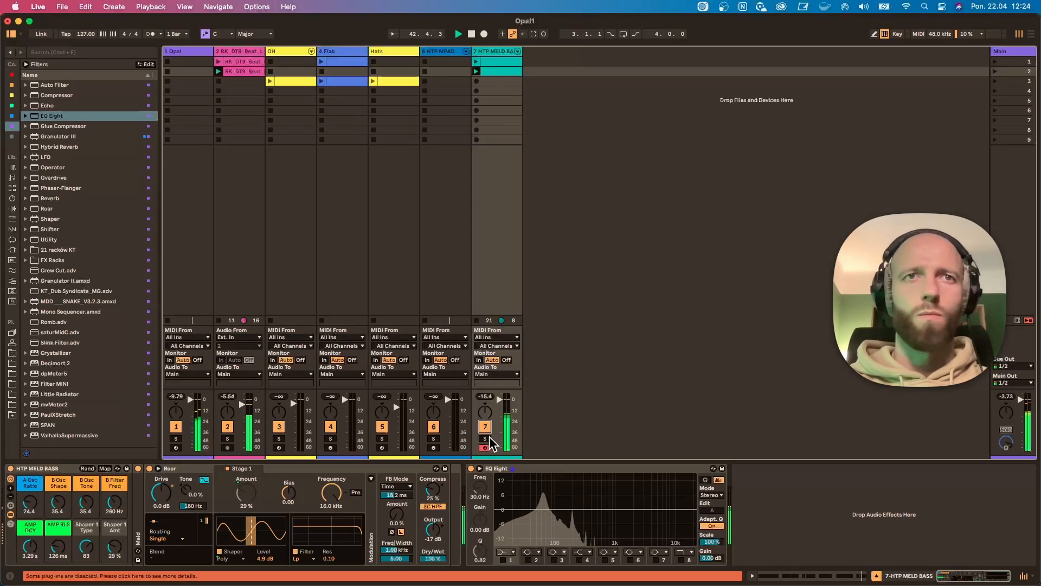
# Duplicate the bass clip's loop to four bars and transpose all notes in bars 3 and 4 up to D#1
pyautogui.doubleClick(500, 71)
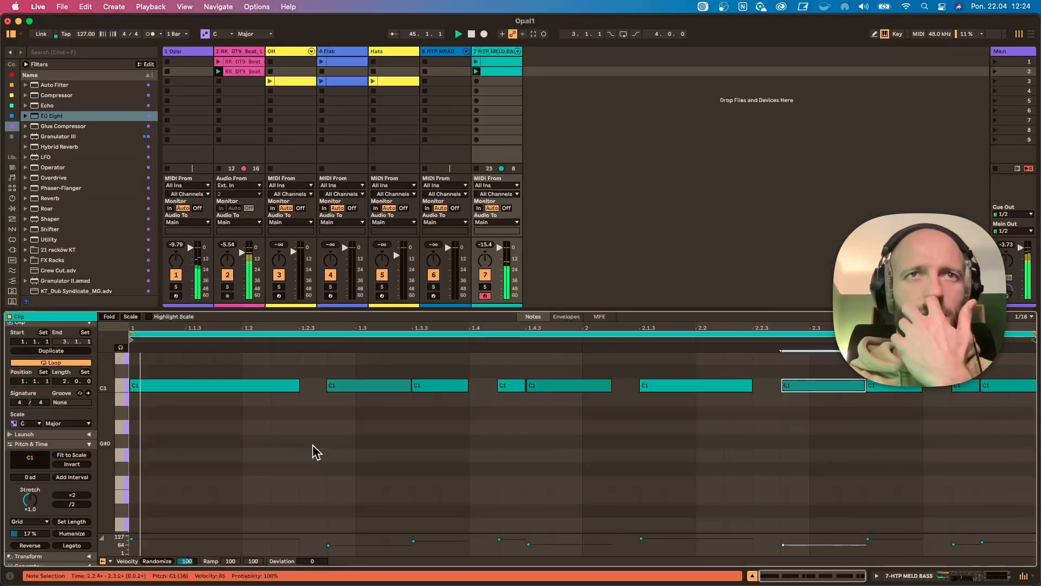
pyautogui.click(51, 350)
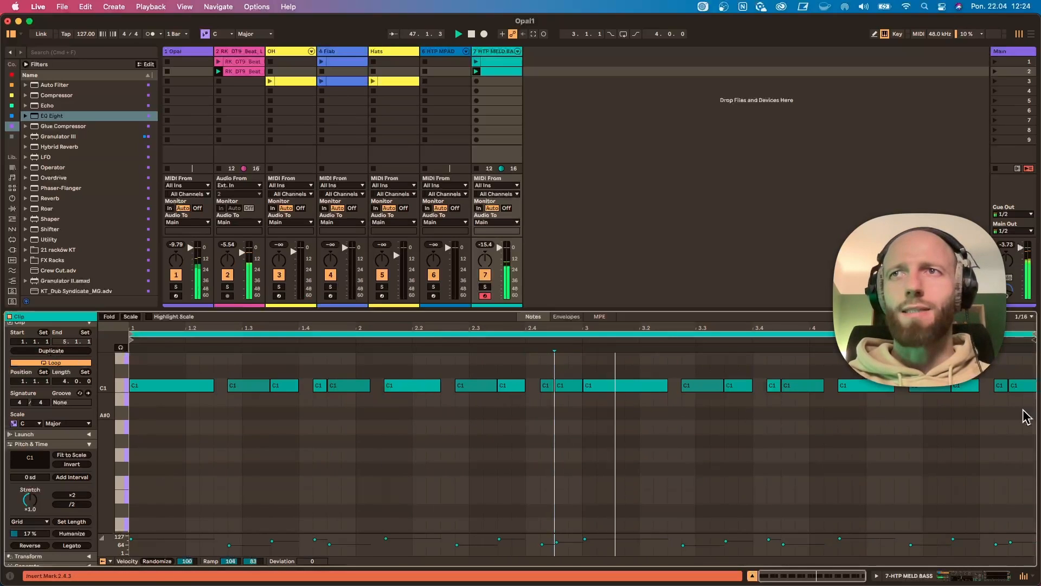
pyautogui.moveTo(1023, 410); pyautogui.dragTo(618, 372)
pyautogui.scroll(1, 628, 394)
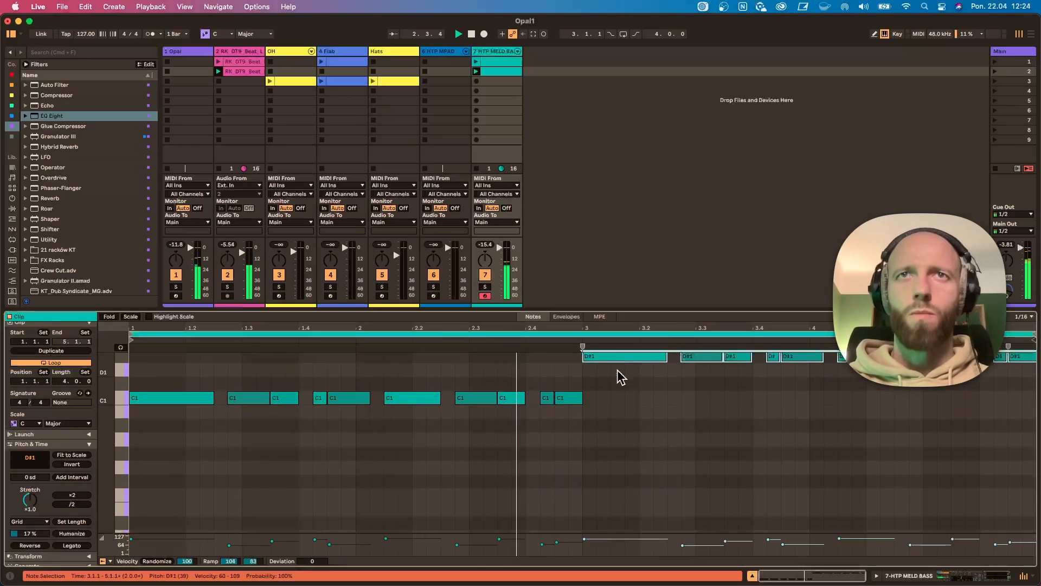
pyautogui.scroll(1, 620, 423)
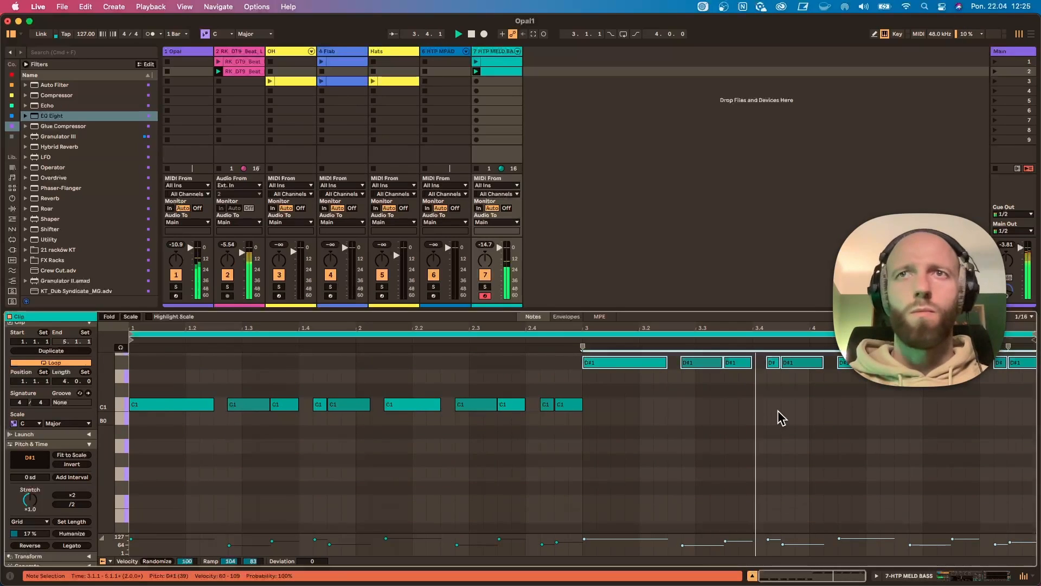
pyautogui.moveTo(820, 311); pyautogui.dragTo(813, 369)
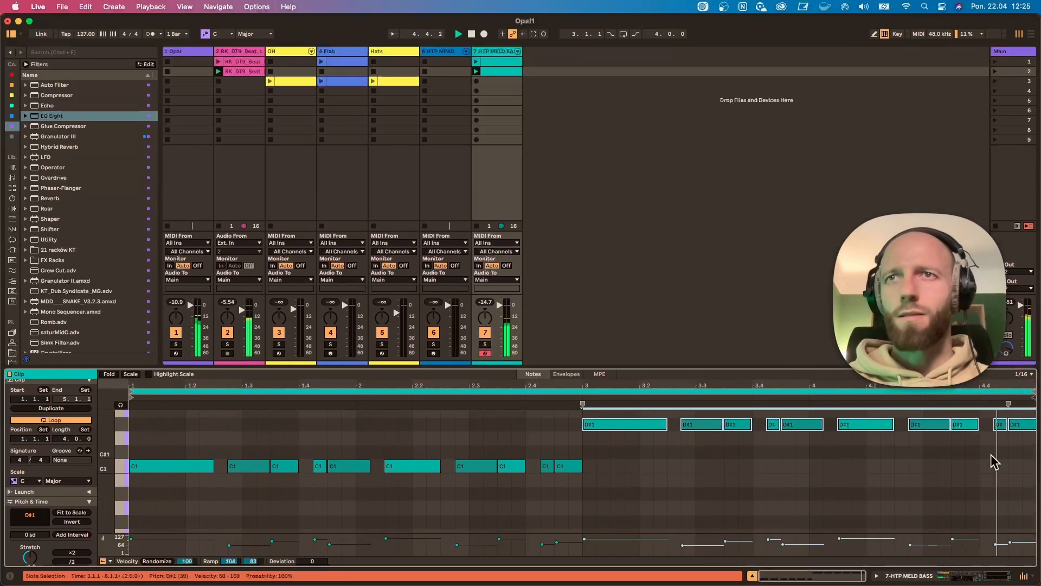
# Lower the D#1 notes from 4.1.3 onward to C1, and move the one at 4.3.3 down to A#0
pyautogui.moveTo(995, 463); pyautogui.dragTo(852, 462)
pyautogui.press('super+z')
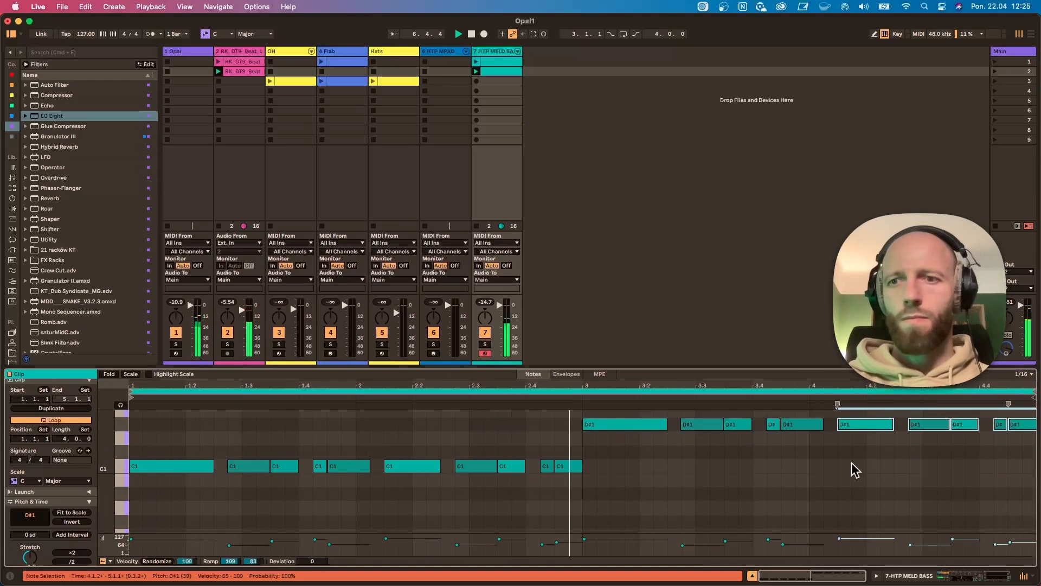
pyautogui.press('Down')
pyautogui.press('Down')
pyautogui.press('Down')
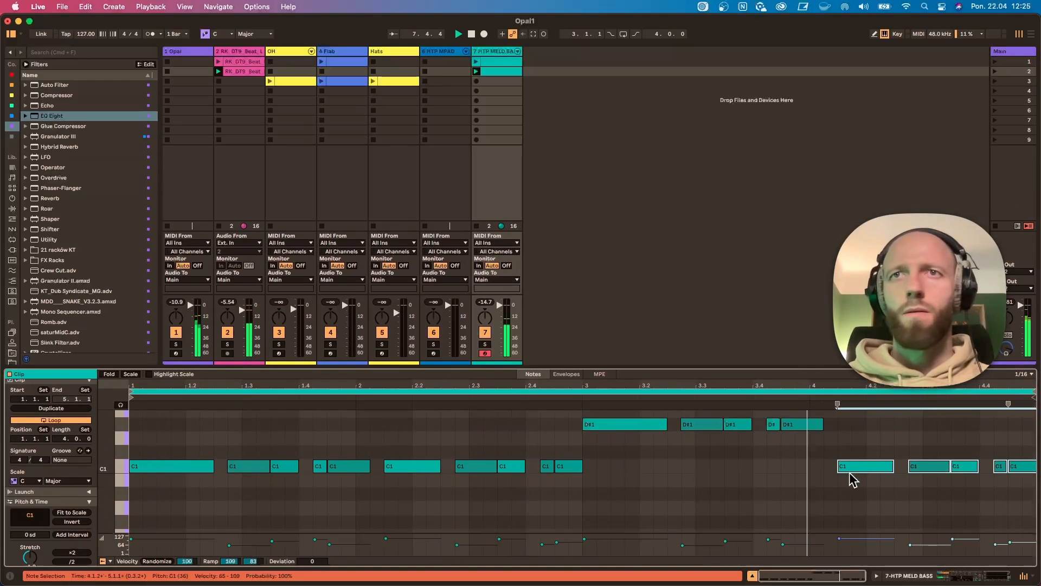
pyautogui.click(951, 495)
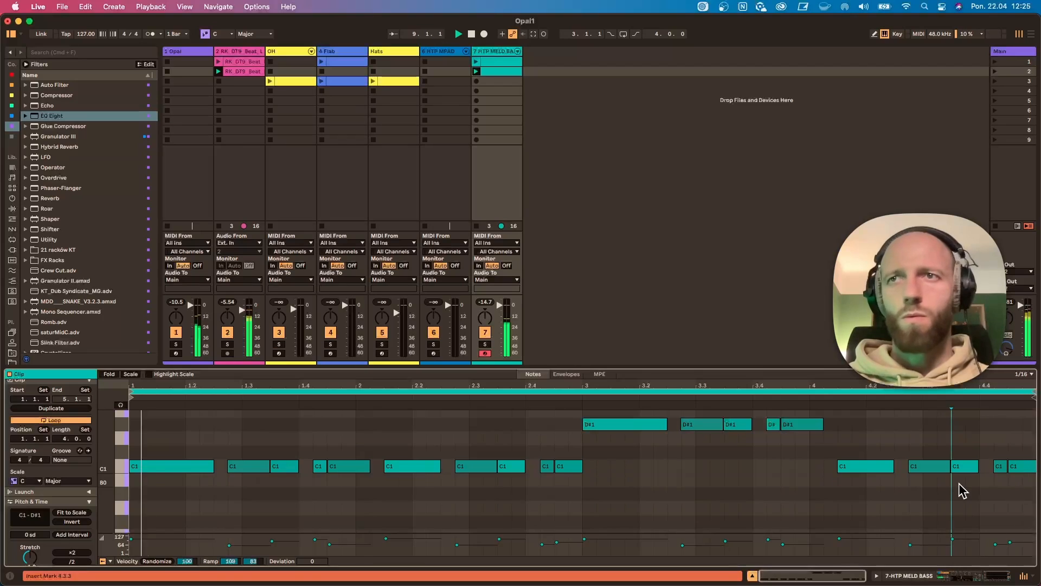
pyautogui.moveTo(966, 467); pyautogui.dragTo(964, 502)
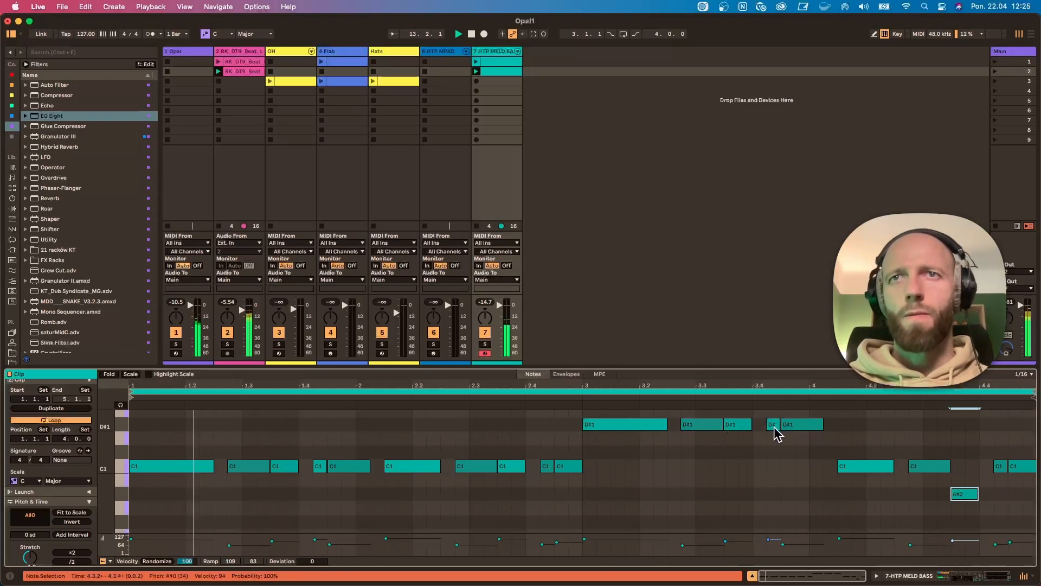
# Try lowering the two D#1 notes at 3.4.1 and 3.4.2 to C1, and restore them to D#1
pyautogui.moveTo(780, 430); pyautogui.dragTo(769, 471)
pyautogui.moveTo(806, 425); pyautogui.dragTo(805, 469)
pyautogui.press('super+z')
pyautogui.press('super+z')
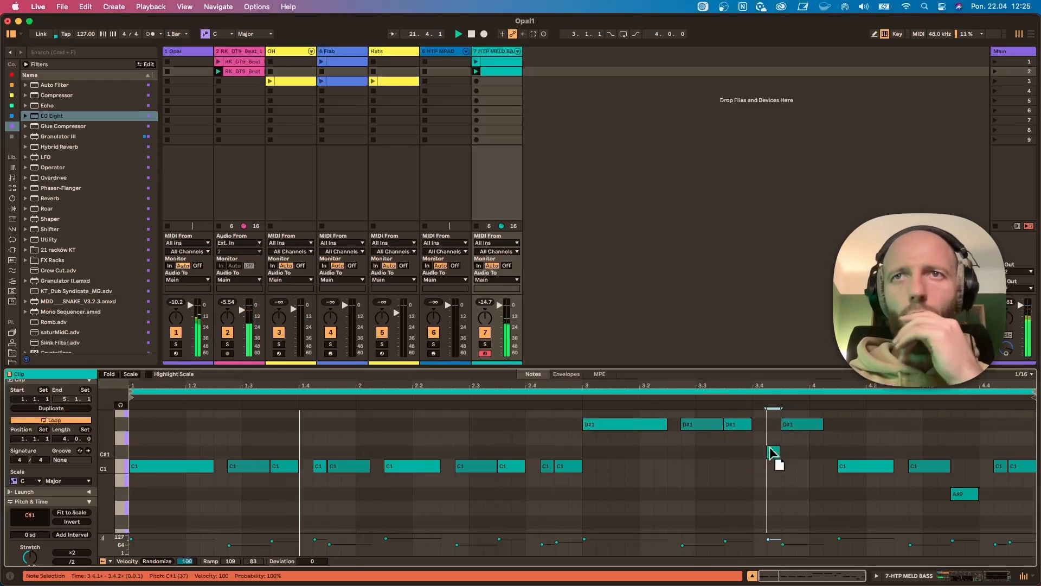
pyautogui.moveTo(773, 466); pyautogui.dragTo(773, 425)
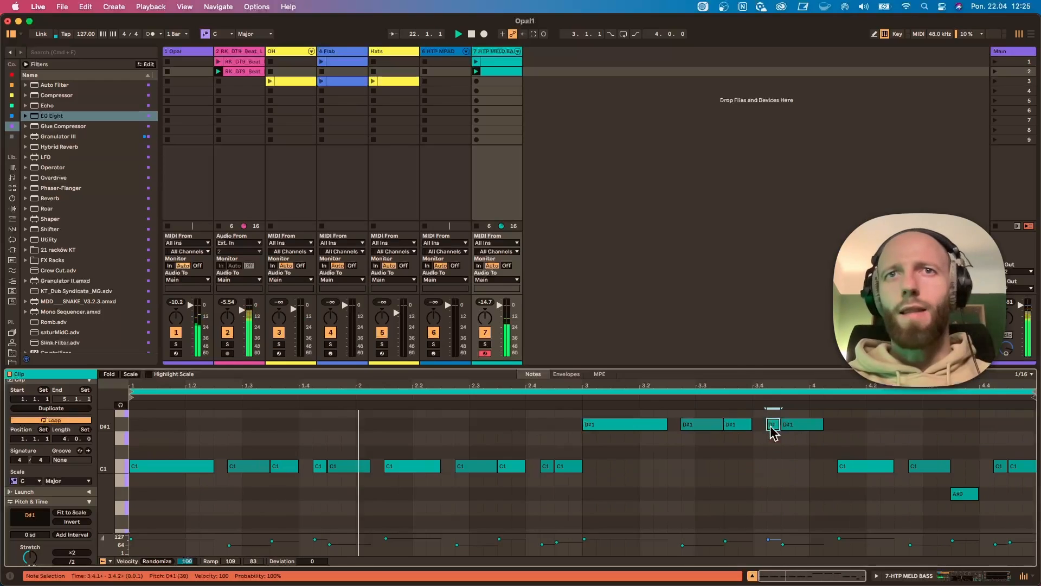
# Duplicate the clip loop to eight bars and move all D#1 and A#0 notes in bars 3 and 4 to C1
pyautogui.click(66, 409)
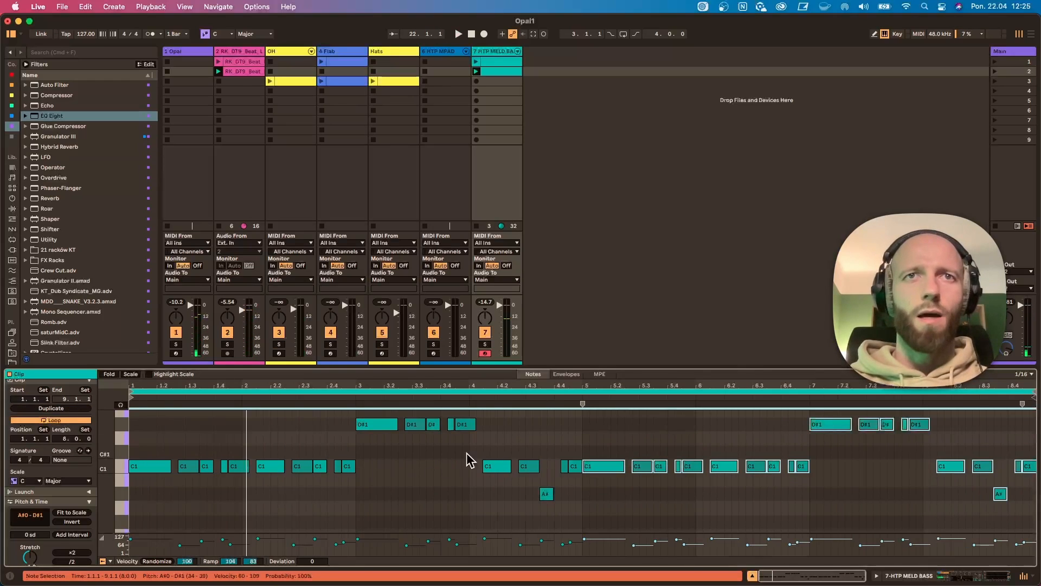
pyautogui.moveTo(467, 453); pyautogui.dragTo(363, 421)
pyautogui.press('Down')
pyautogui.press('Down')
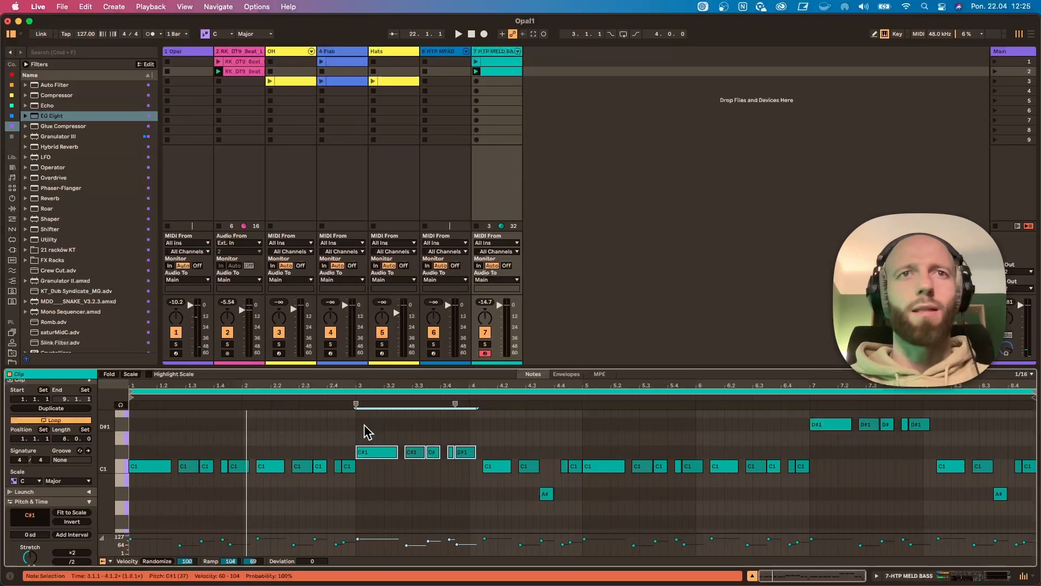
pyautogui.press('Down')
pyautogui.click(545, 493)
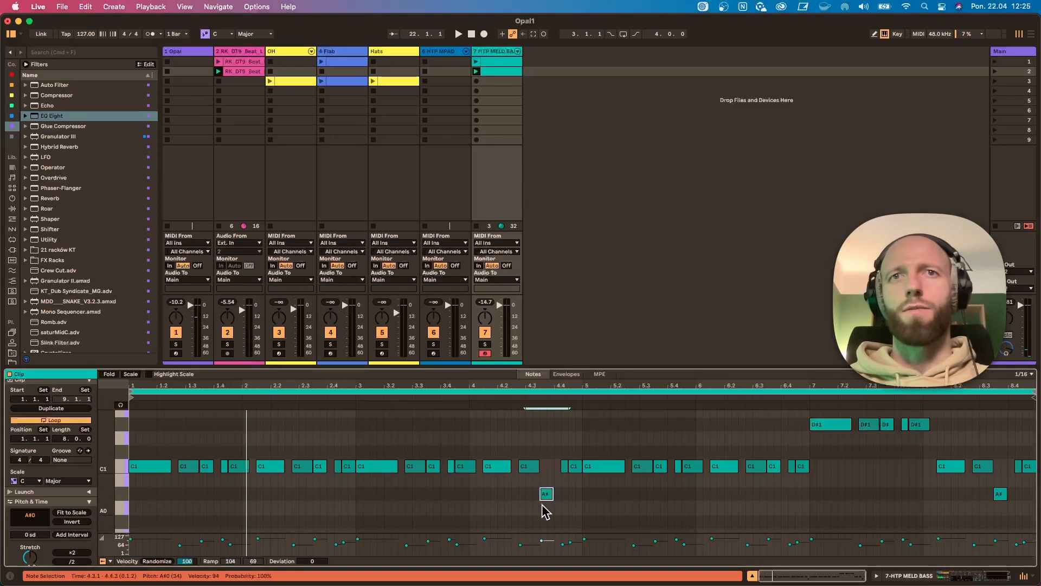
pyautogui.press('Up')
pyautogui.press('Up')
# Raise the C1 note at the start of bar 3 to D#1
pyautogui.click(369, 466)
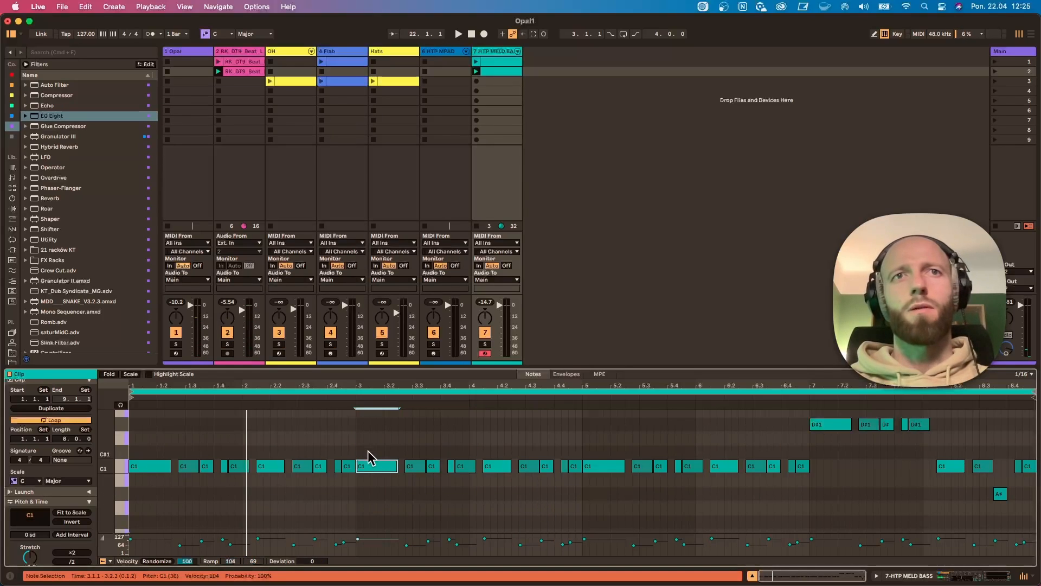
pyautogui.press('Up')
pyautogui.press('Up')
pyautogui.press('Up')
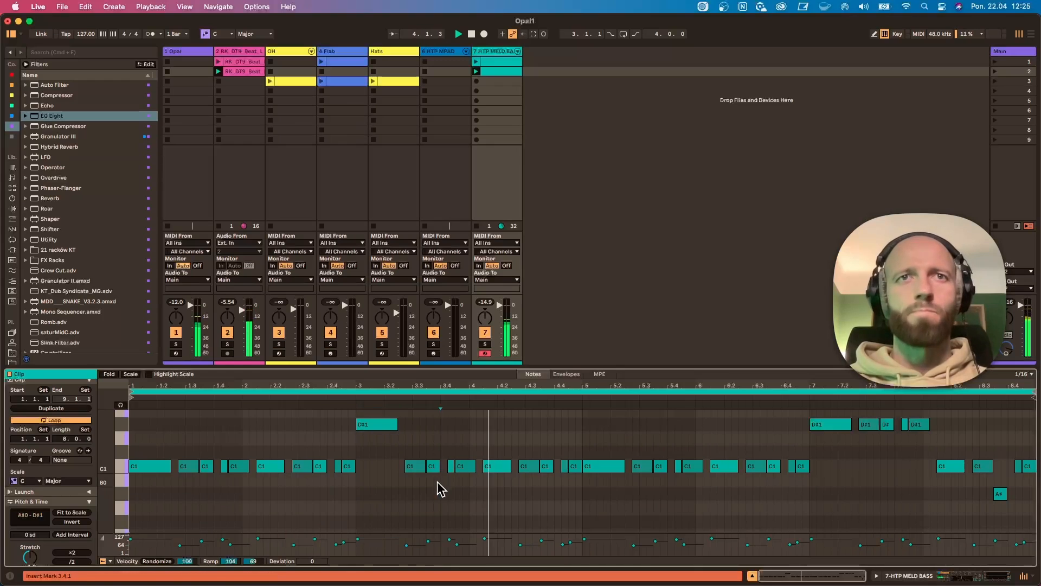
# Try raising the two C1 notes between 3.2.3 and 3.3.4 to D#1
pyautogui.moveTo(437, 488); pyautogui.dragTo(407, 461)
pyautogui.press('Up')
pyautogui.press('Up')
pyautogui.press('Up')
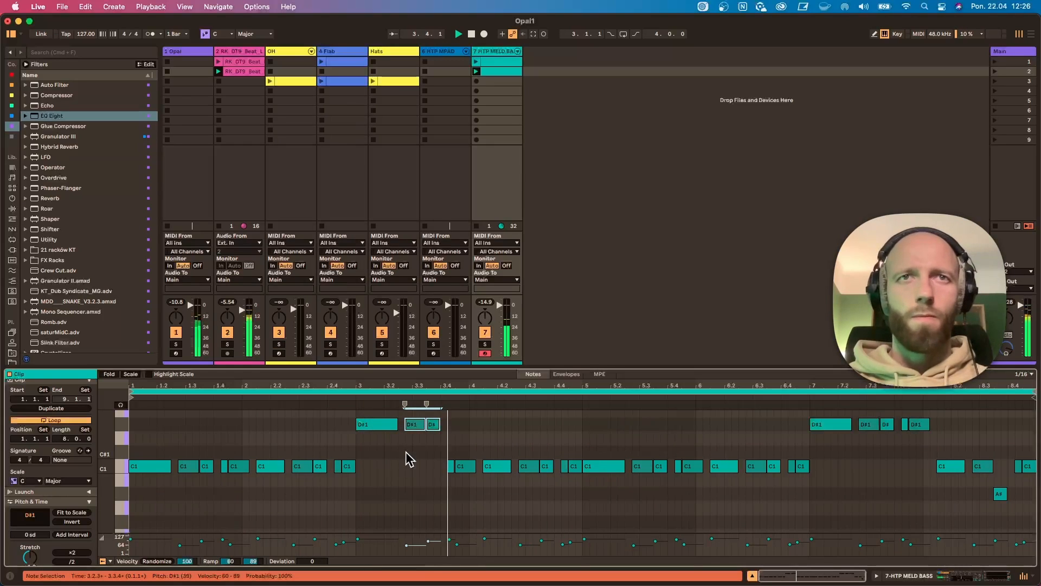
# Lower all three D#1 notes in bar 3 to C1
pyautogui.moveTo(451, 459); pyautogui.dragTo(342, 417)
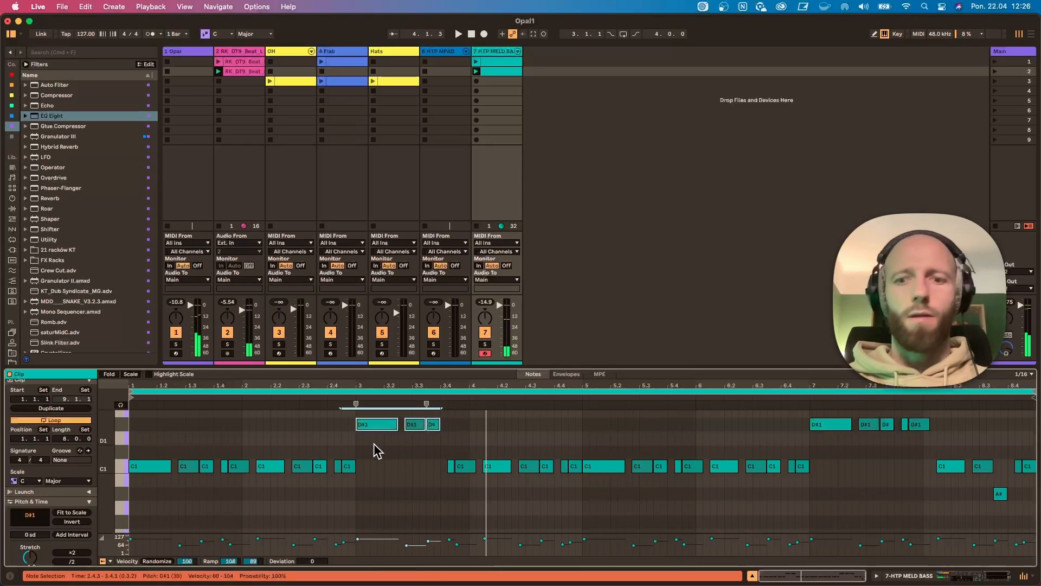
pyautogui.press('Down')
pyautogui.press('Down')
pyautogui.press('Down')
pyautogui.click(510, 483)
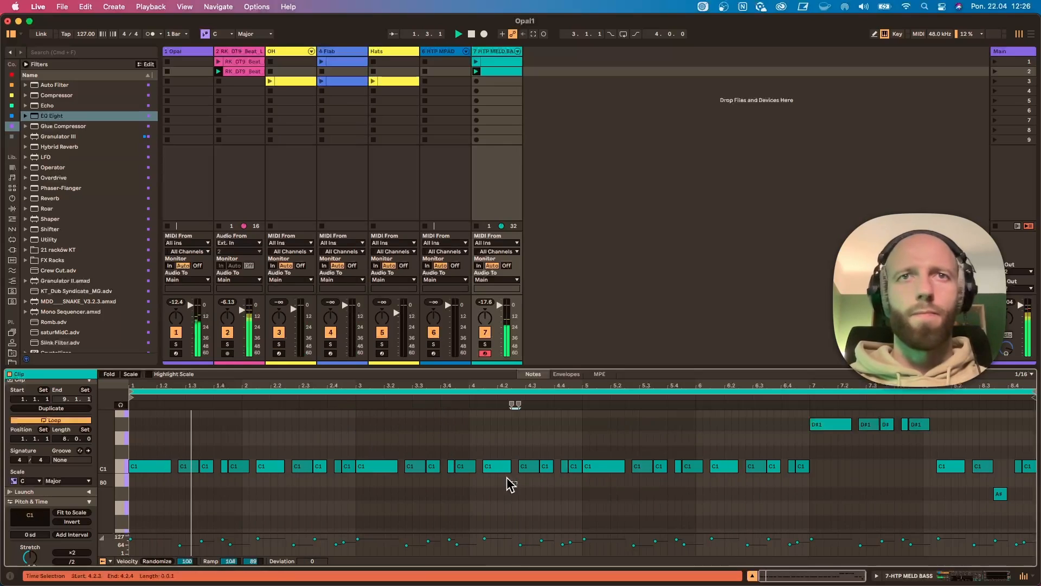
# Raise the C1 note at 4.1.3 and the two C1 notes that follow it to D#1
pyautogui.moveTo(507, 477); pyautogui.dragTo(501, 470)
pyautogui.press('Up')
pyautogui.press('Up')
pyautogui.press('Up')
pyautogui.moveTo(560, 491); pyautogui.dragTo(536, 481)
pyautogui.press('Up')
pyautogui.press('Up')
pyautogui.press('Up')
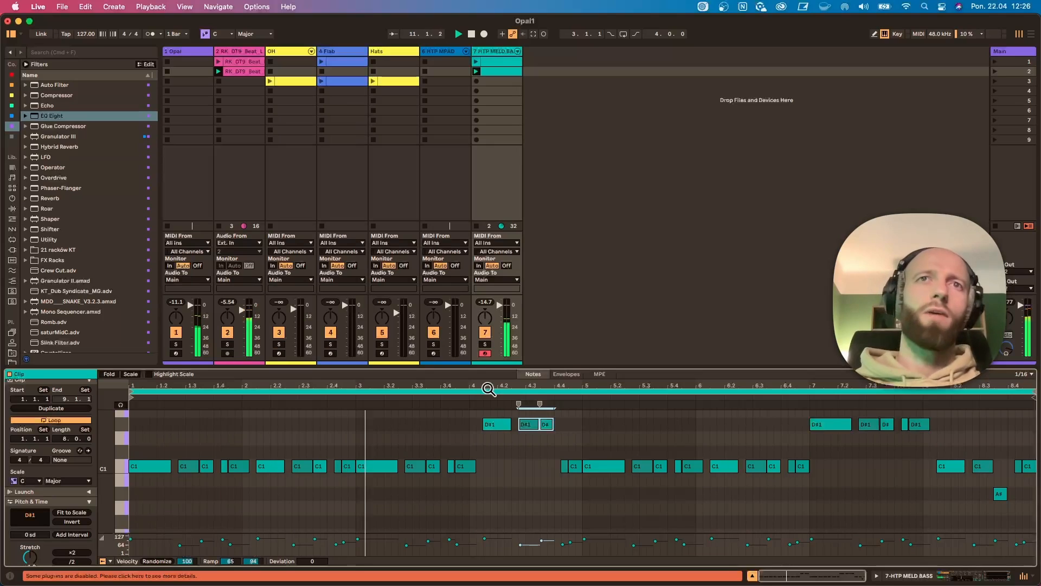
# Recolour the HTP MELD BASS track and its clips red, and name the second clip Bass
pyautogui.rightClick(491, 52)
pyautogui.click(513, 72)
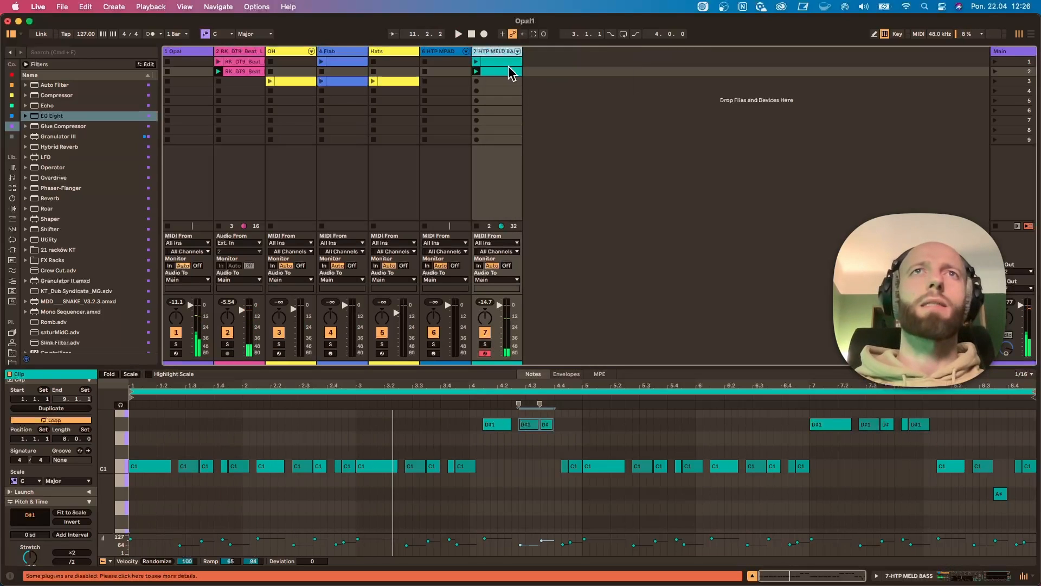
pyautogui.rightClick(492, 54)
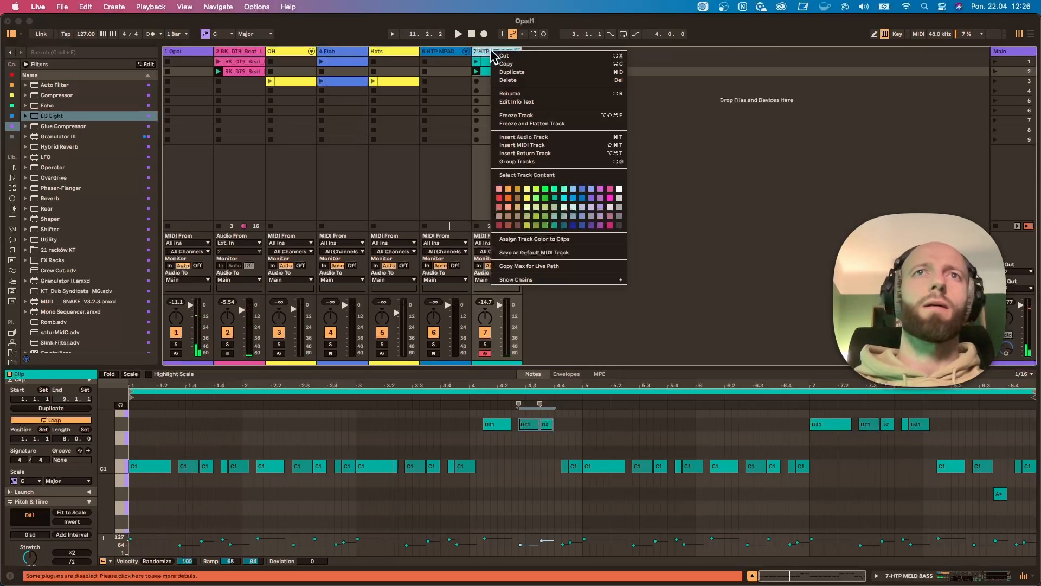
pyautogui.click(500, 204)
pyautogui.rightClick(489, 50)
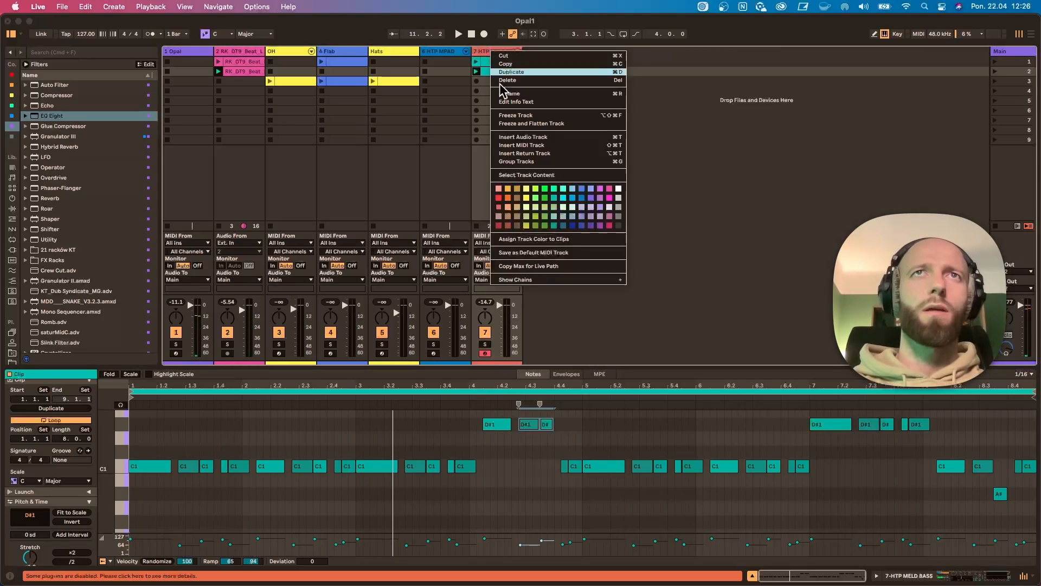
pyautogui.click(535, 236)
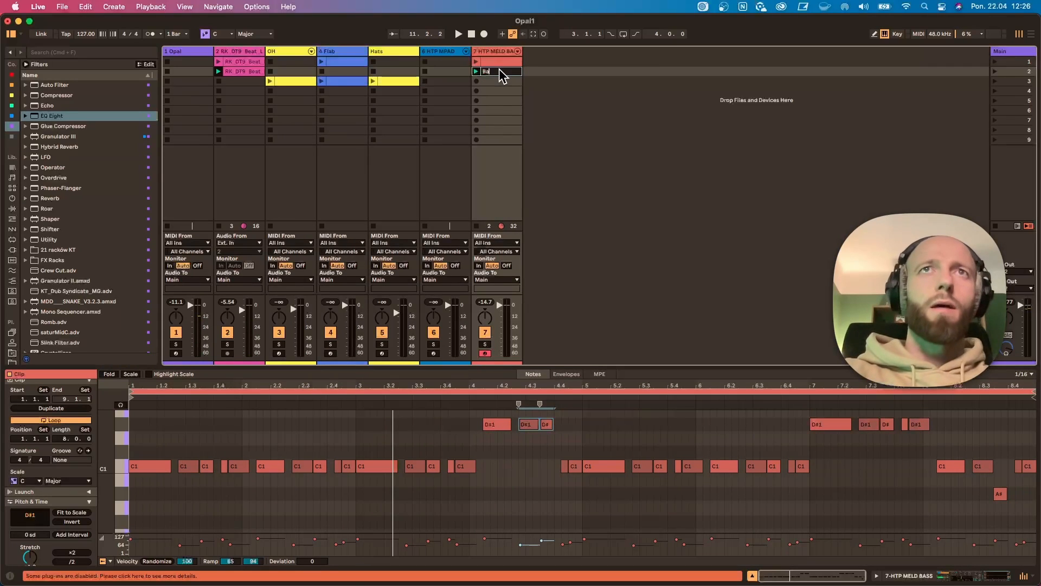
# Reorder the tracks so the RK_DT9 Beat, HTP MELD BASS and OH tracks come first, and give the session grid more height
pyautogui.moveTo(231, 54); pyautogui.dragTo(187, 57)
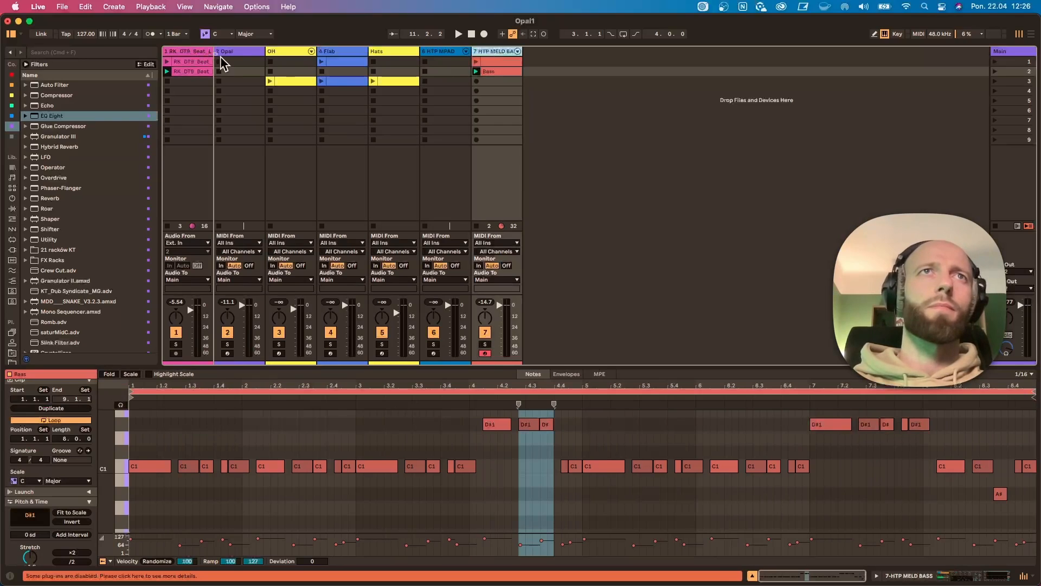
pyautogui.moveTo(220, 56); pyautogui.dragTo(222, 57)
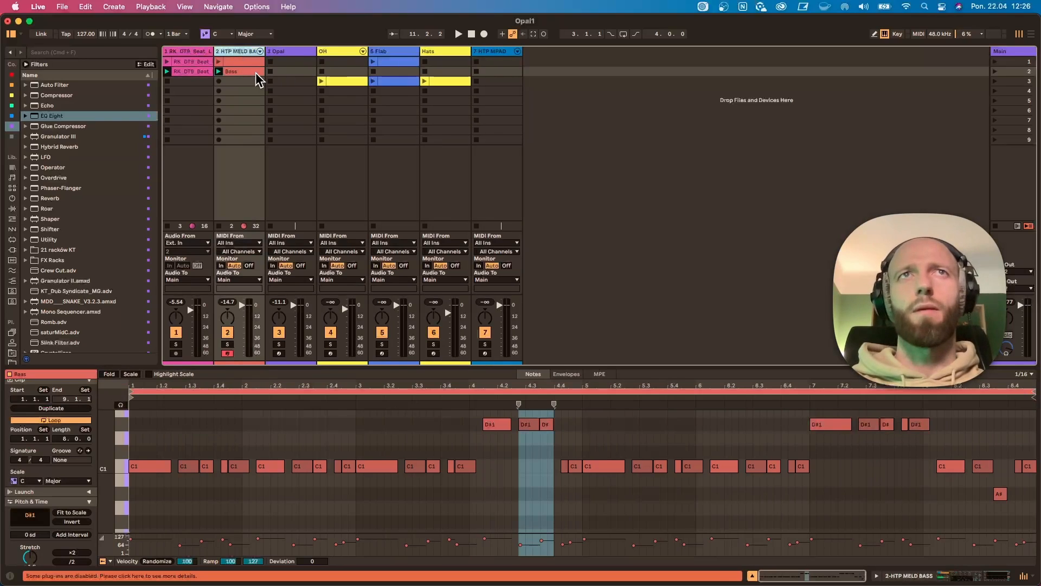
pyautogui.moveTo(330, 53); pyautogui.dragTo(278, 60)
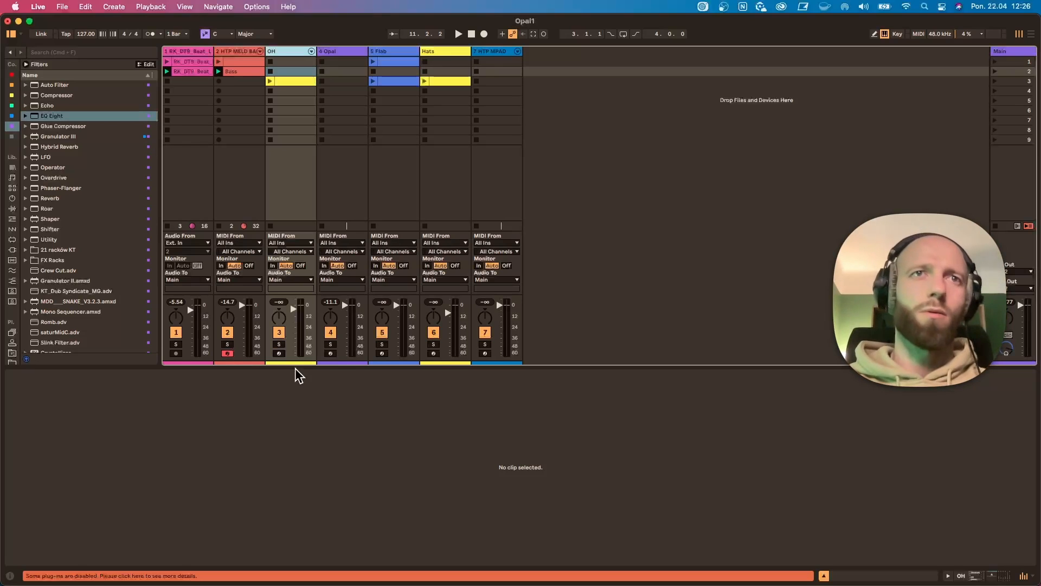
pyautogui.moveTo(296, 366); pyautogui.dragTo(309, 441)
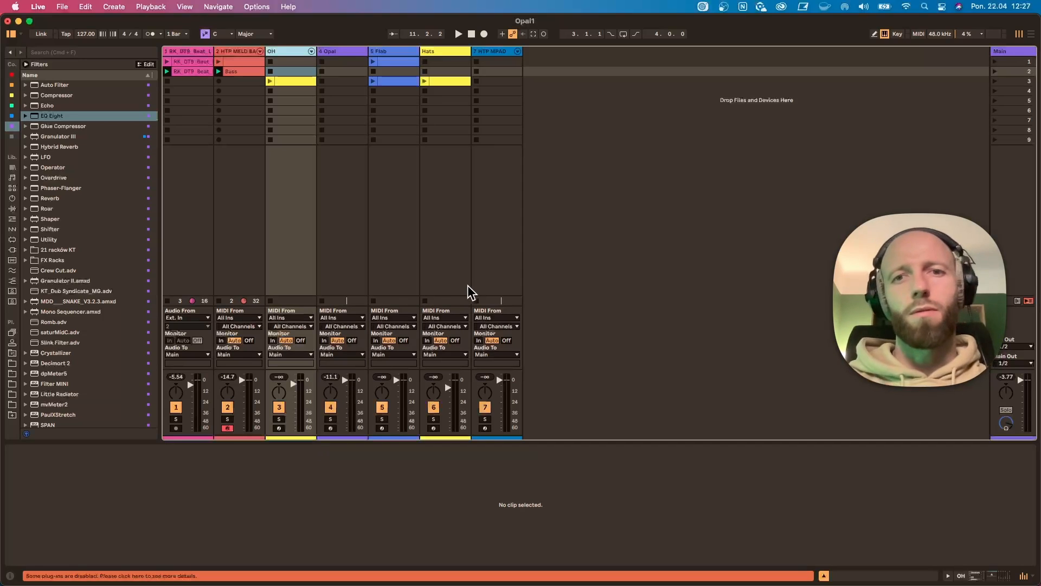
# Play the set with the OH clip launched and inspect the RKTD1_Hihat_18 sample in its Drum Rack
pyautogui.press('space')
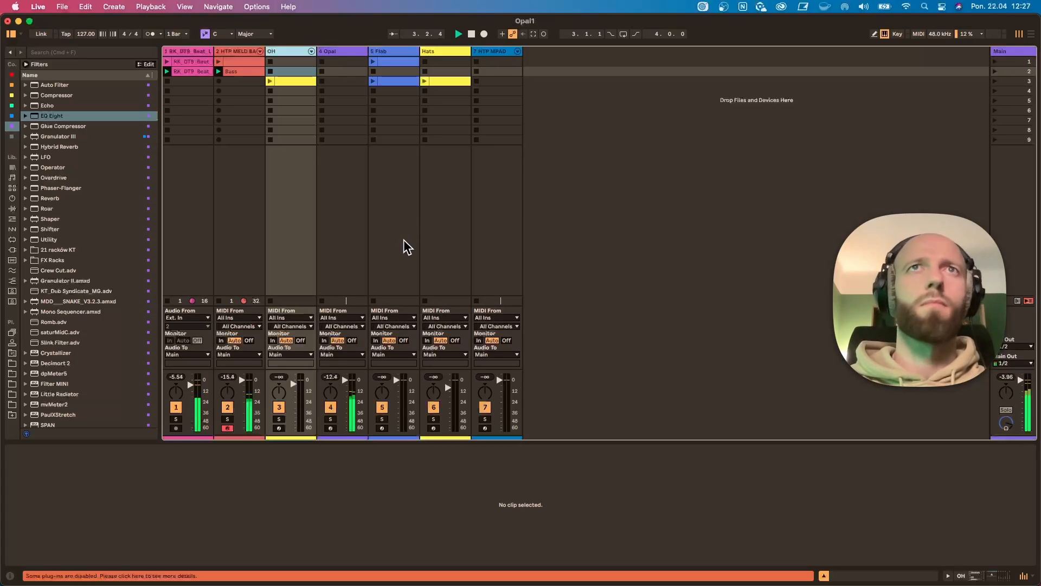
pyautogui.click(269, 81)
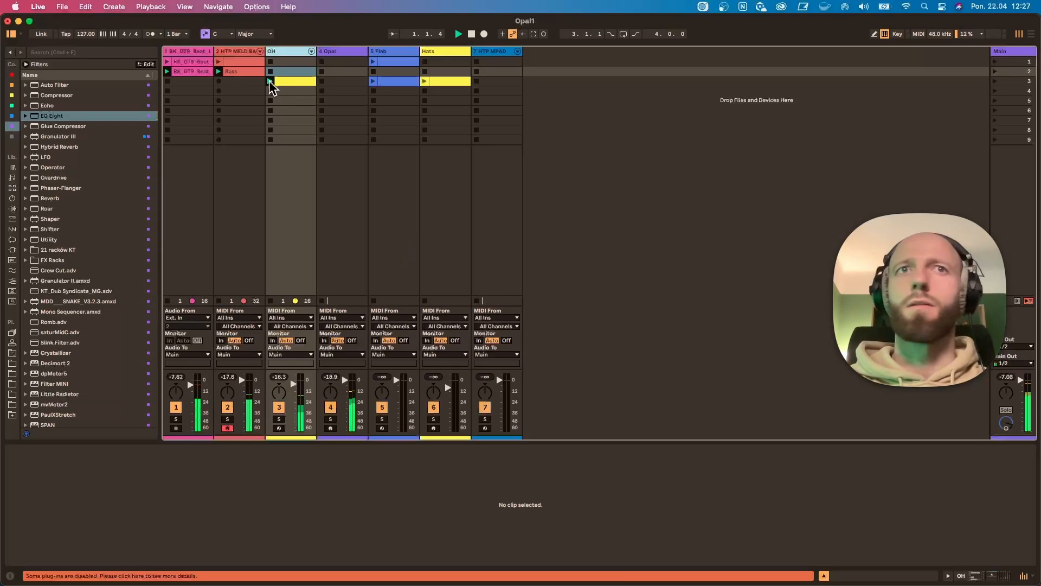
pyautogui.doubleClick(283, 53)
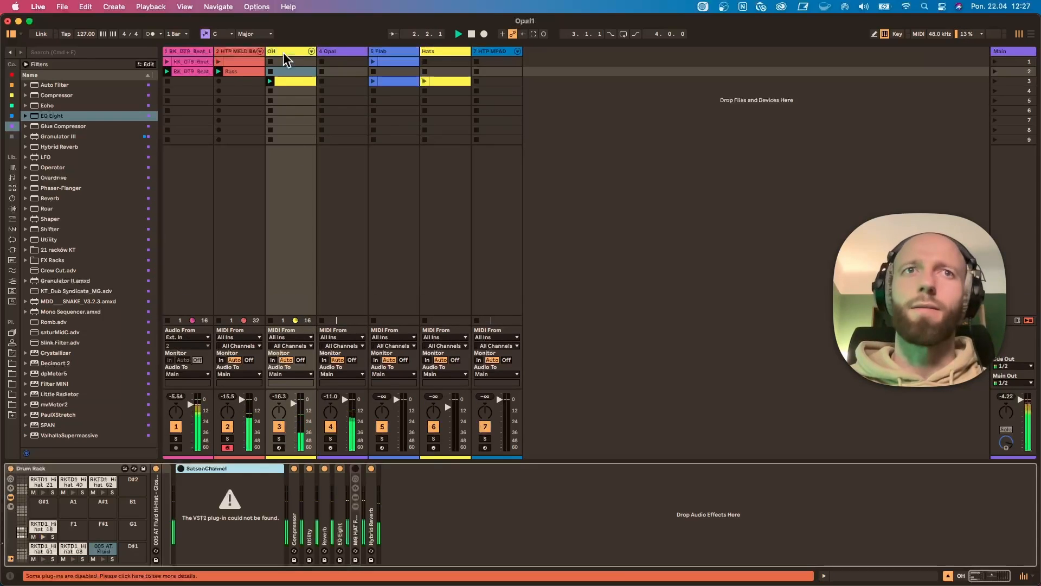
pyautogui.click(46, 529)
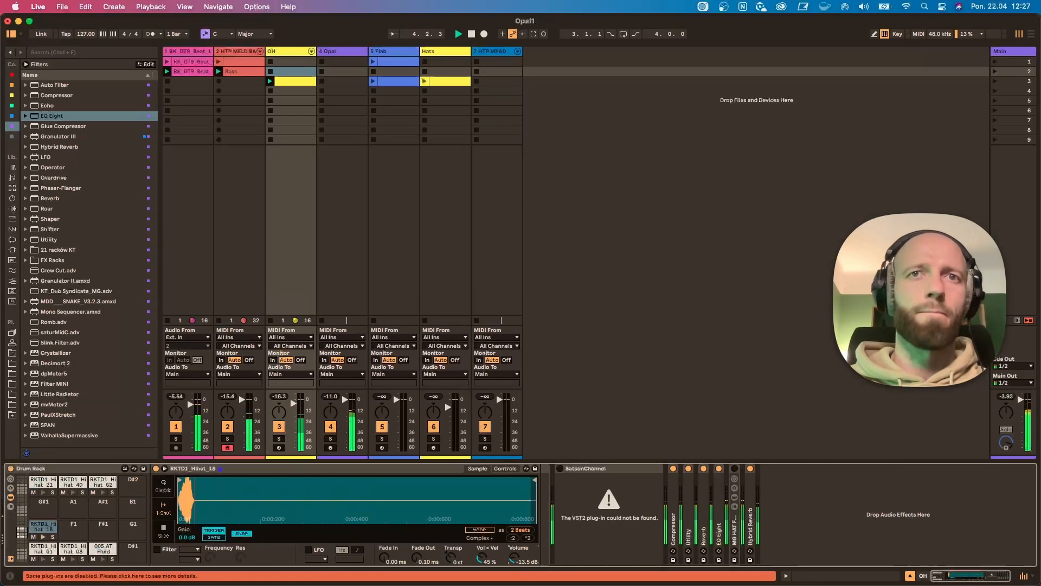
pyautogui.doubleClick(384, 469)
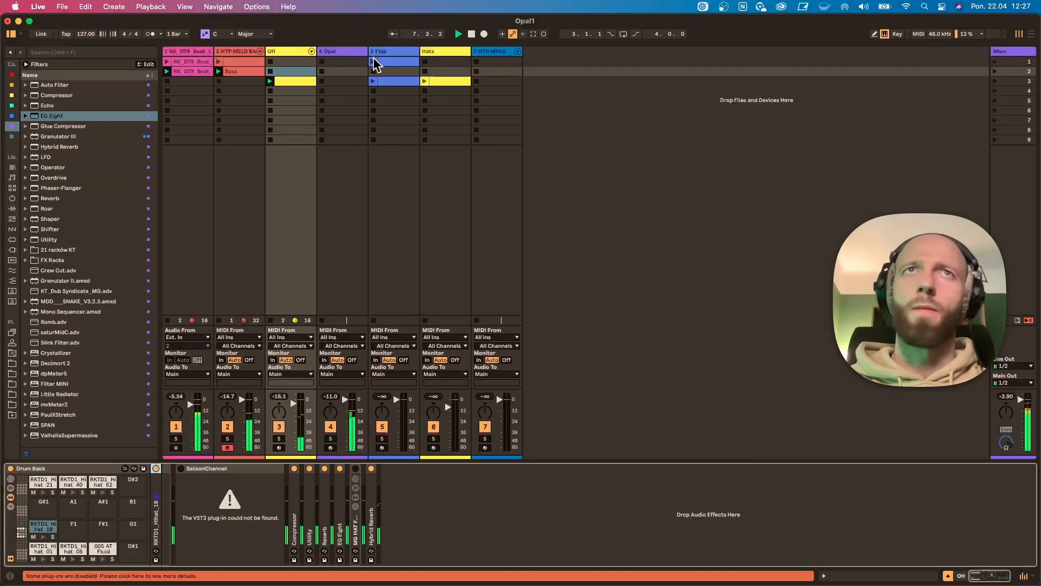
# Launch the Hats clip, open its notes in an enlarged editor and duplicate its loop to two bars
pyautogui.click(434, 72)
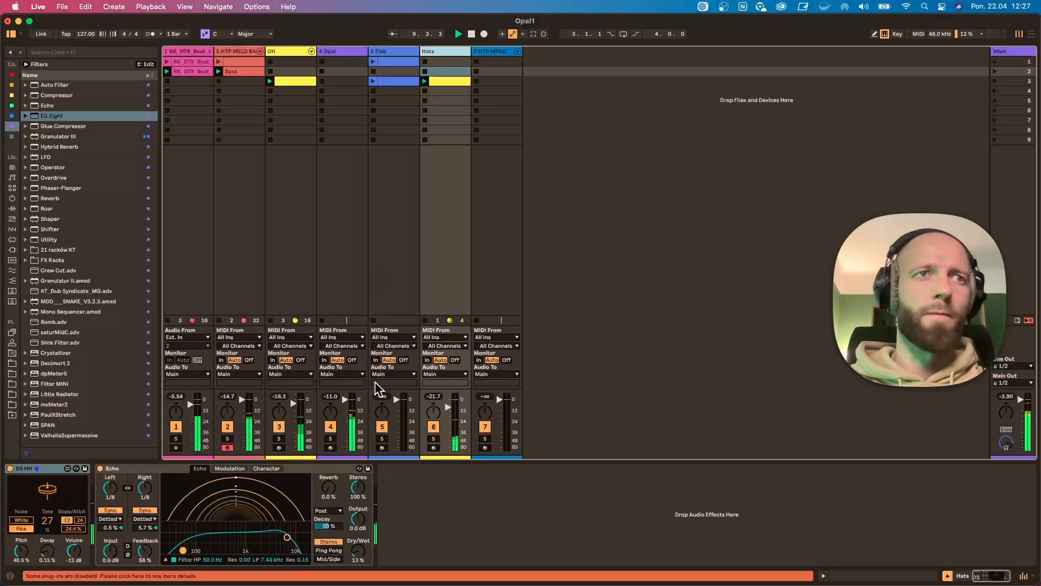
pyautogui.click(442, 83)
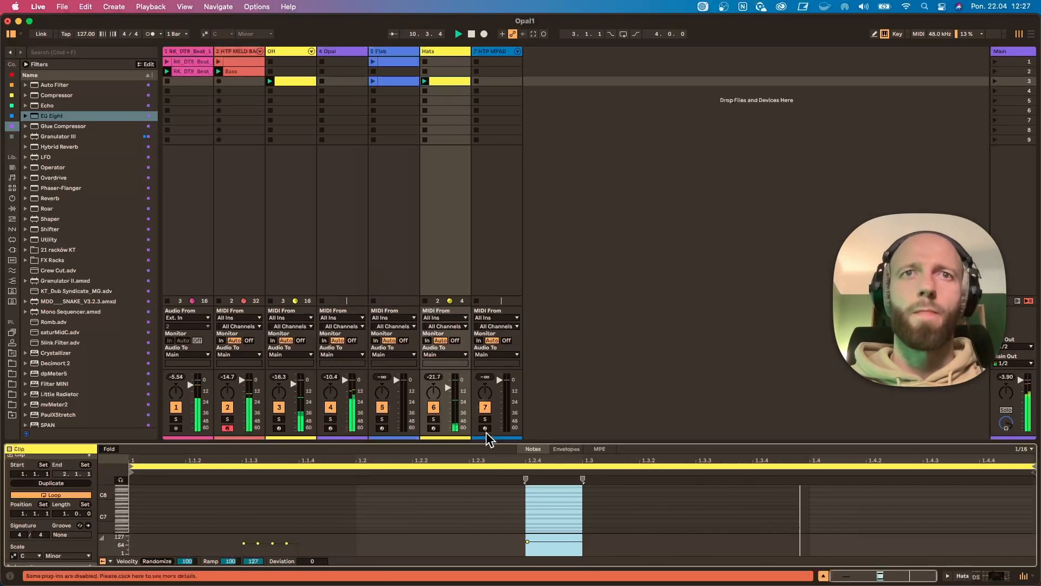
pyautogui.moveTo(481, 442); pyautogui.dragTo(480, 286)
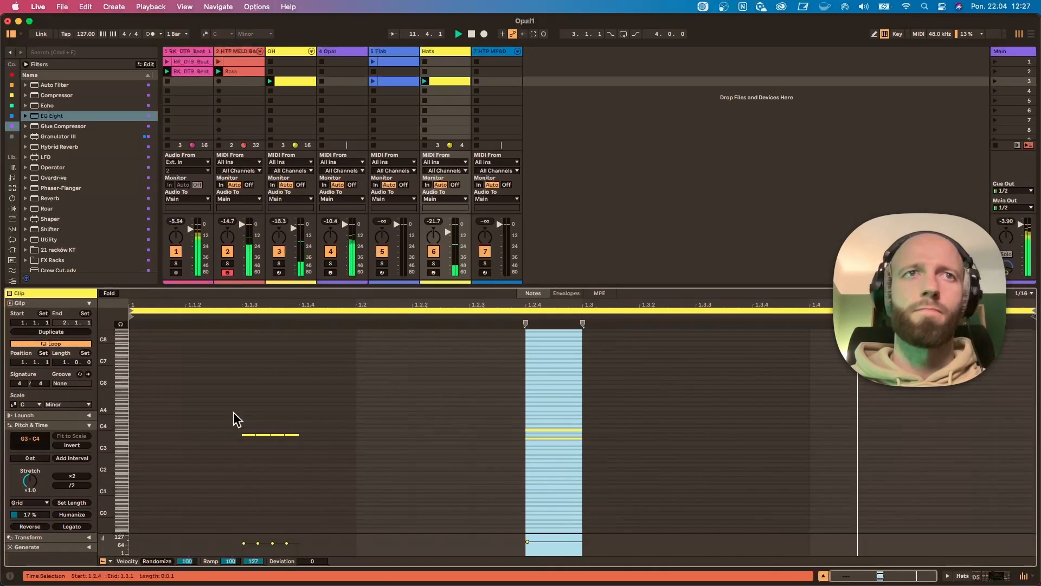
pyautogui.click(51, 331)
# Deactivate the stacked G3 and C4 notes at 2.2.4 in the Hats clip
pyautogui.click(580, 448)
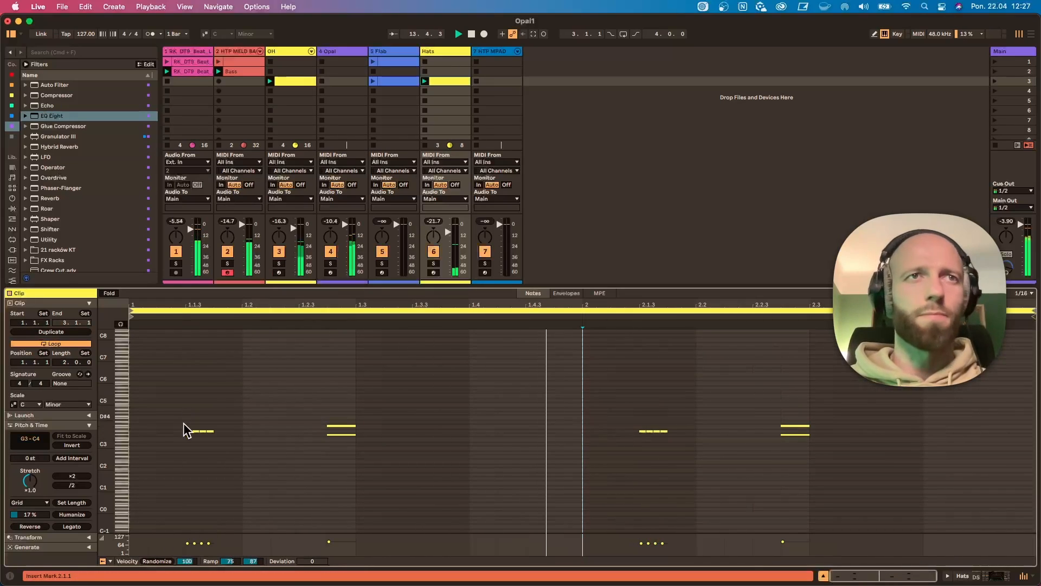
pyautogui.moveTo(818, 459)
pyautogui.mouseDown()
pyautogui.moveTo(784, 421)
pyautogui.moveTo(797, 422)
pyautogui.mouseUp()
pyautogui.press('0')
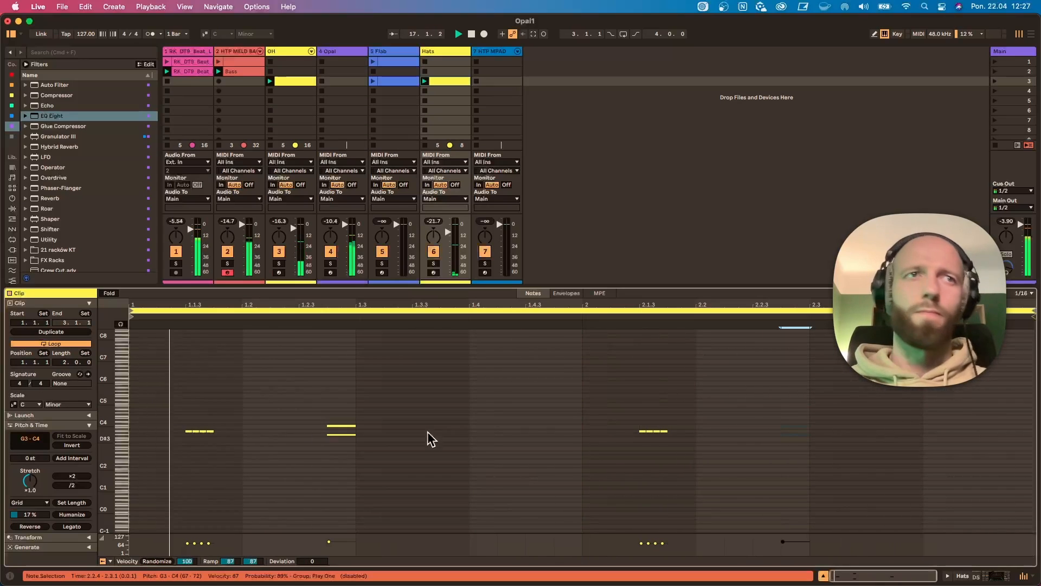
# Duplicate the Hats loop to four bars and shift bar 4's deactivated G3 and C4 notes to 4.3.2, auditioning them active before deactivating them again
pyautogui.click(51, 331)
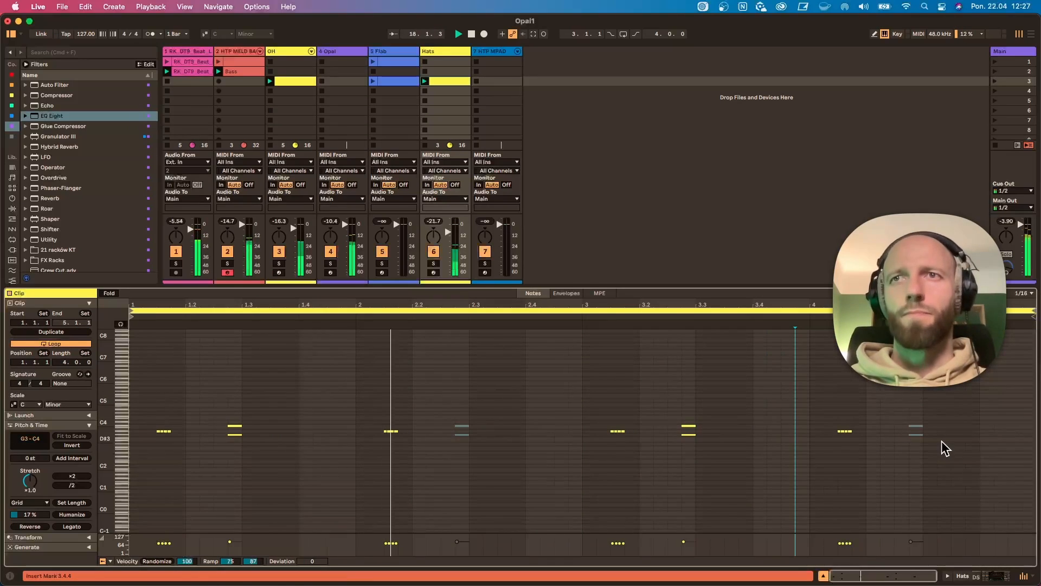
pyautogui.press('Right')
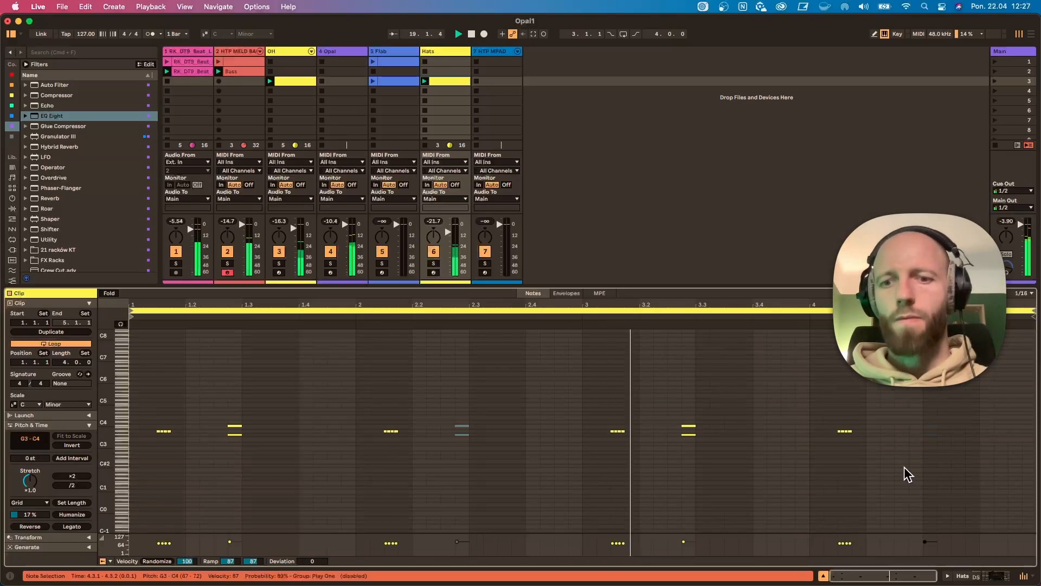
pyautogui.press('0')
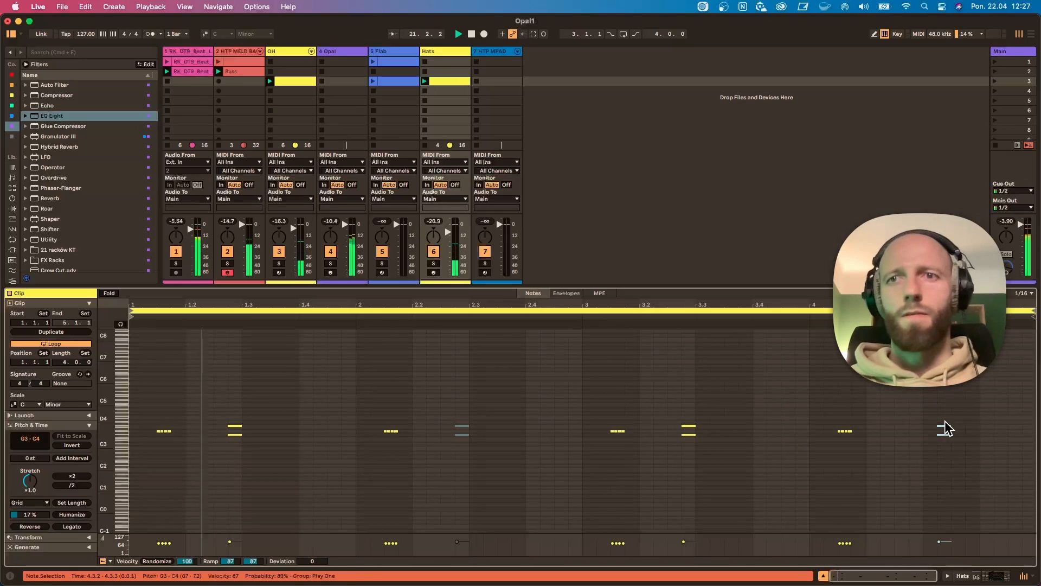
pyautogui.press('0')
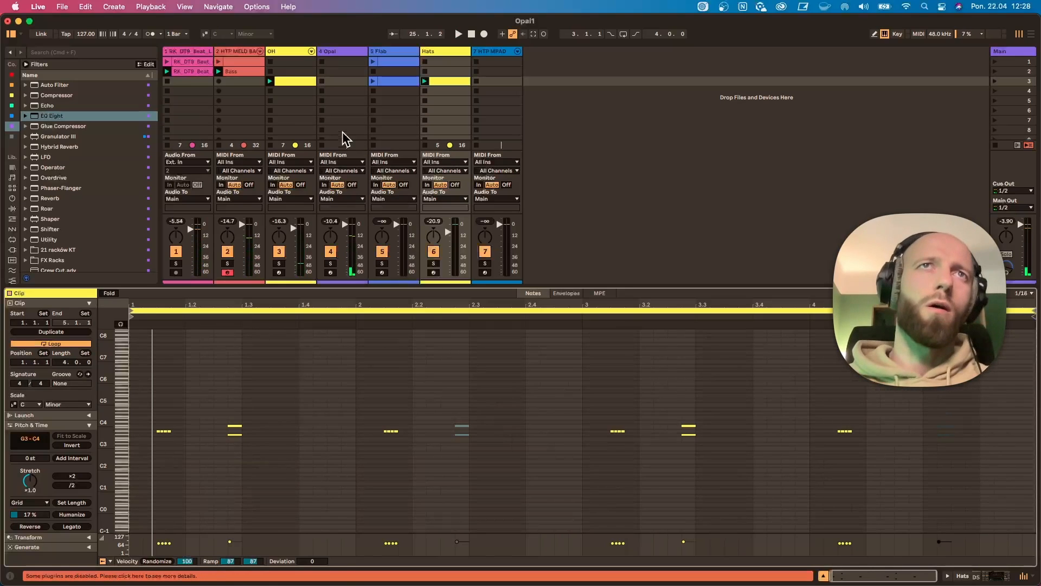
# Open the OH clip, play it soloed and duplicate its loop to eight bars
pyautogui.click(294, 85)
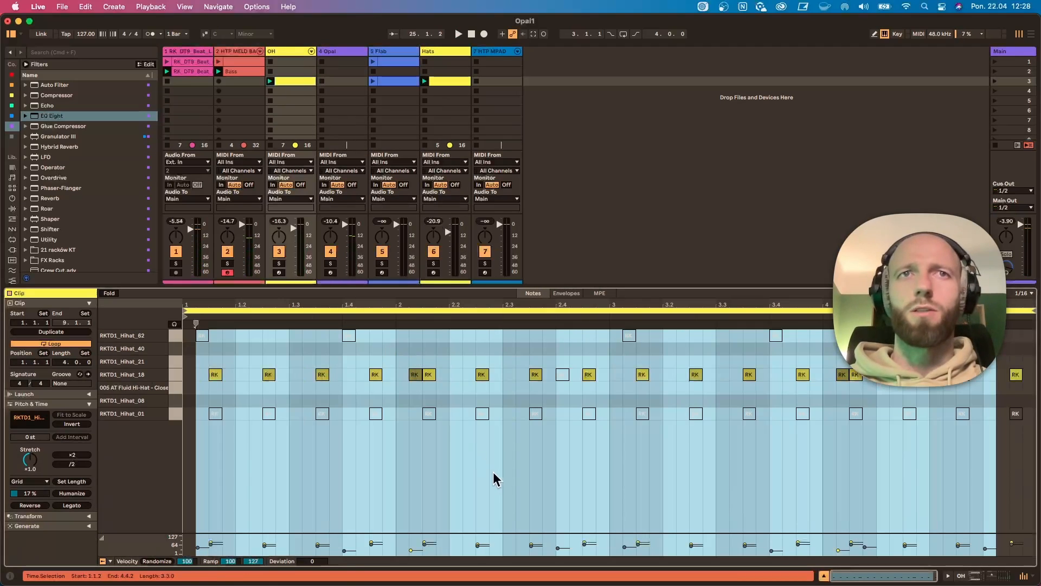
pyautogui.moveTo(424, 283); pyautogui.dragTo(426, 239)
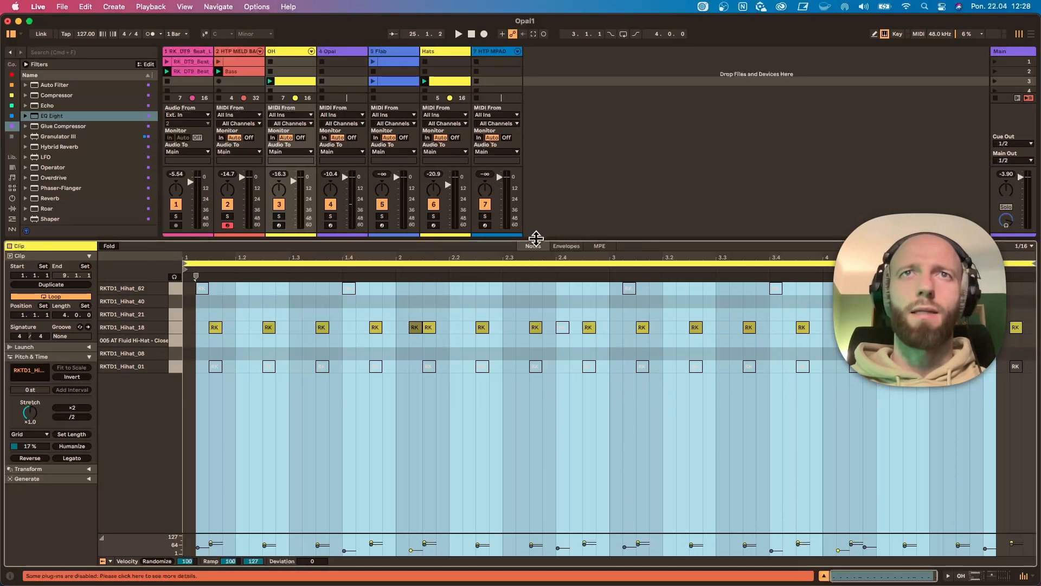
pyautogui.moveTo(536, 238); pyautogui.dragTo(541, 371)
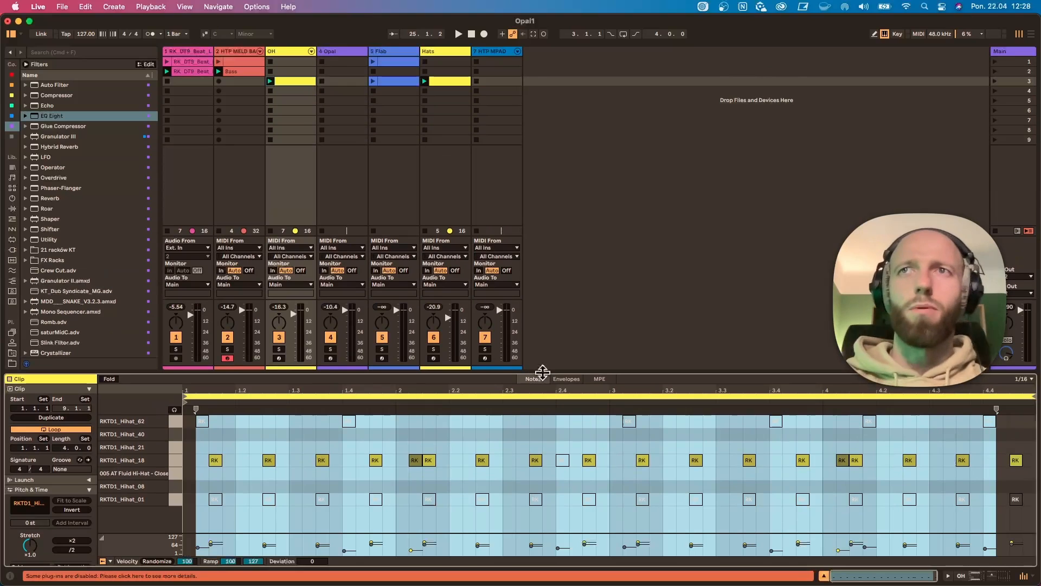
pyautogui.moveTo(543, 372); pyautogui.dragTo(541, 363)
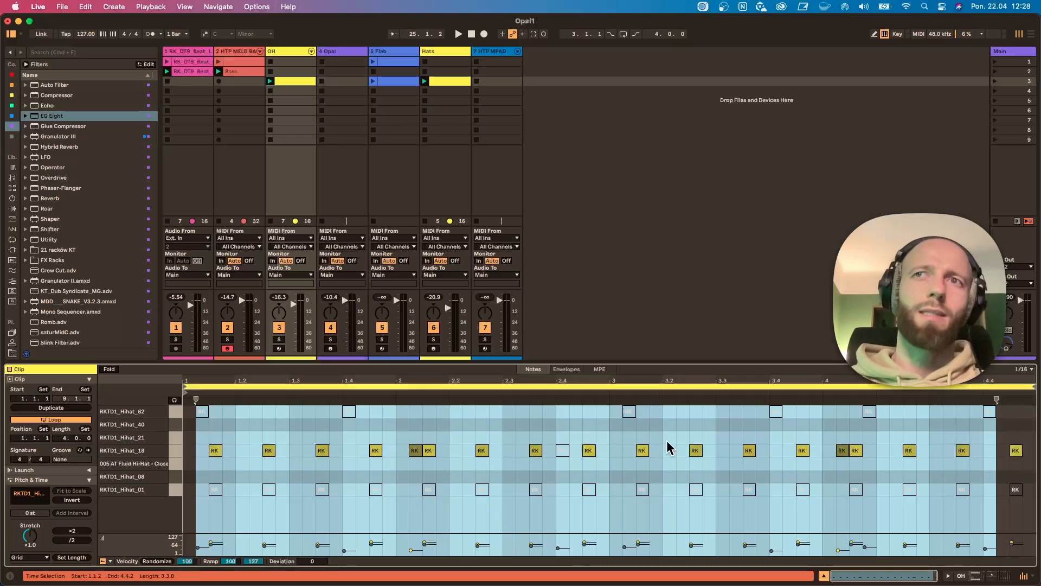
pyautogui.press('space')
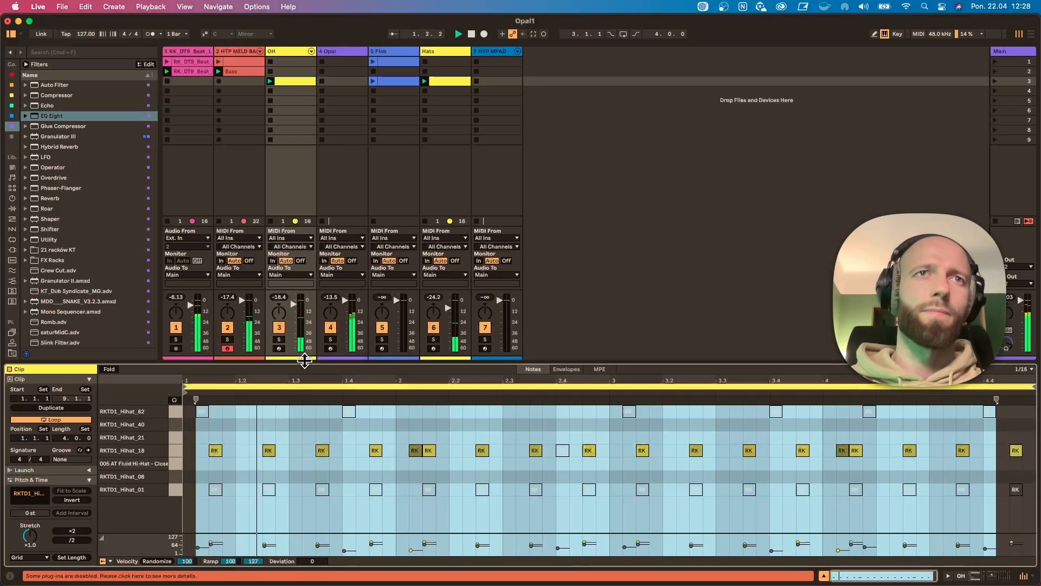
pyautogui.click(279, 340)
pyautogui.click(51, 407)
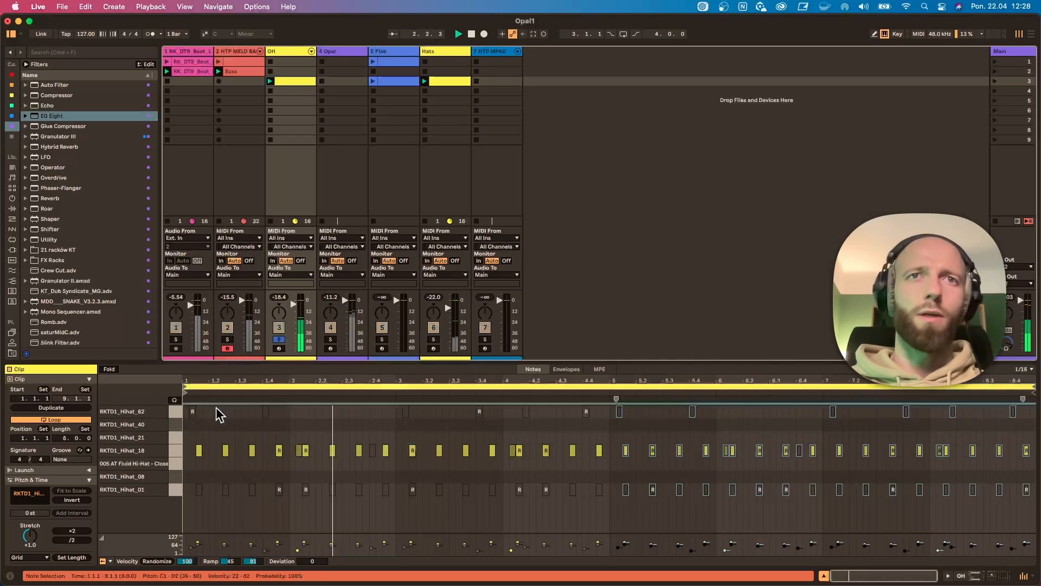
# Try adding a velocity 1 note on RKTD1_Hihat_18 at 3.3.4 in the OH clip
pyautogui.moveTo(302, 385); pyautogui.dragTo(321, 477)
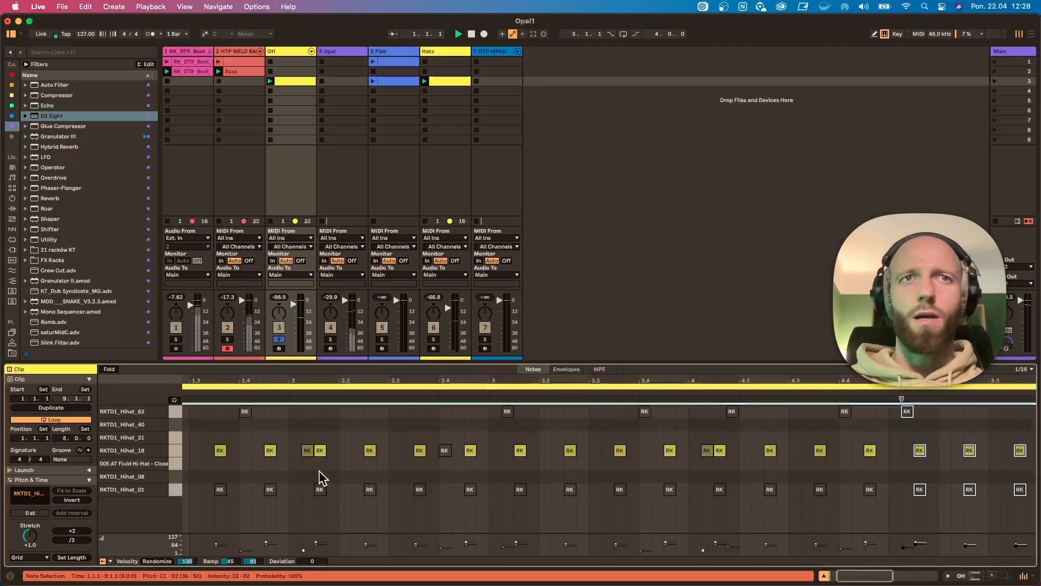
pyautogui.click(307, 450)
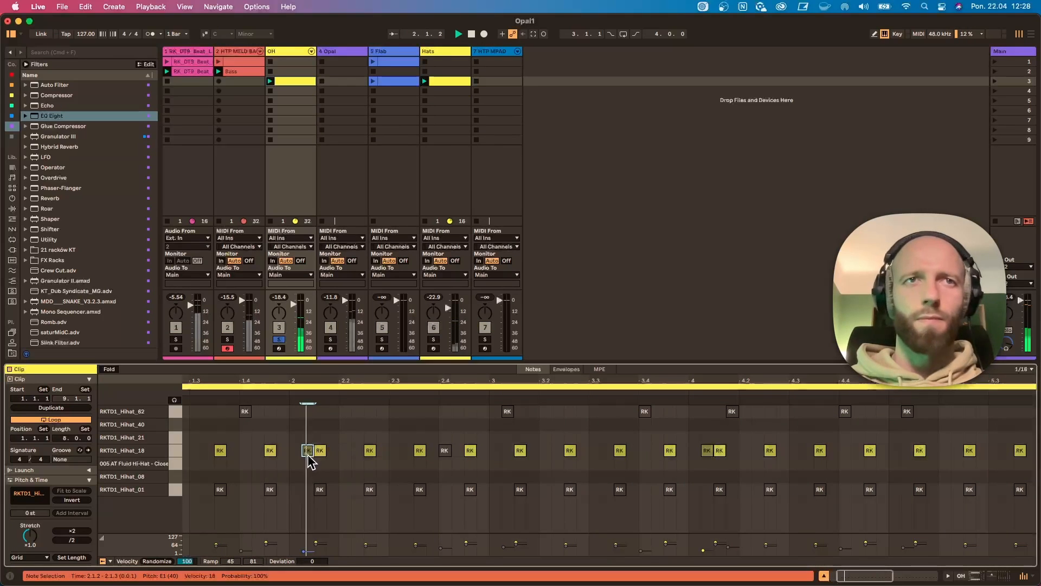
pyautogui.keyDown('shift'); pyautogui.click(706, 451); pyautogui.keyUp('shift')
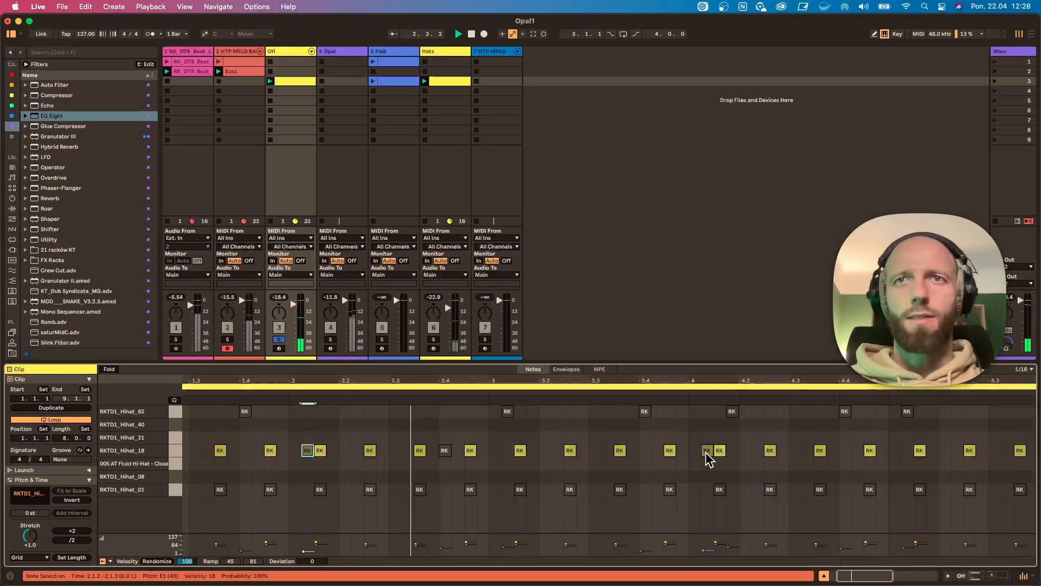
pyautogui.doubleClick(632, 451)
pyautogui.moveTo(634, 453); pyautogui.dragTo(634, 463)
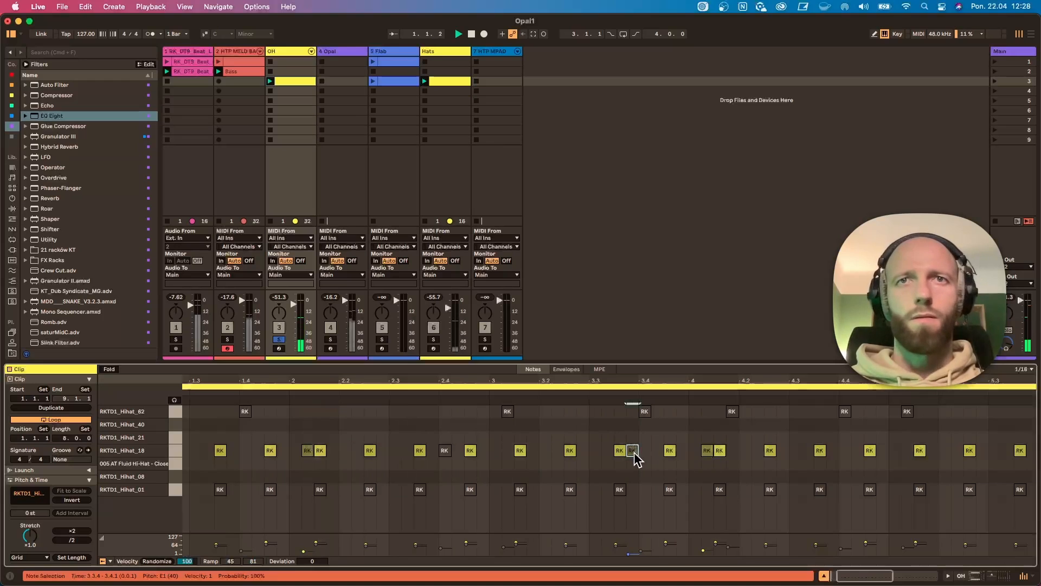
# Solo the beat and HTP MELD BASS tracks alongside OH, audition the pattern and delete the note at 3.3.4
pyautogui.click(176, 339)
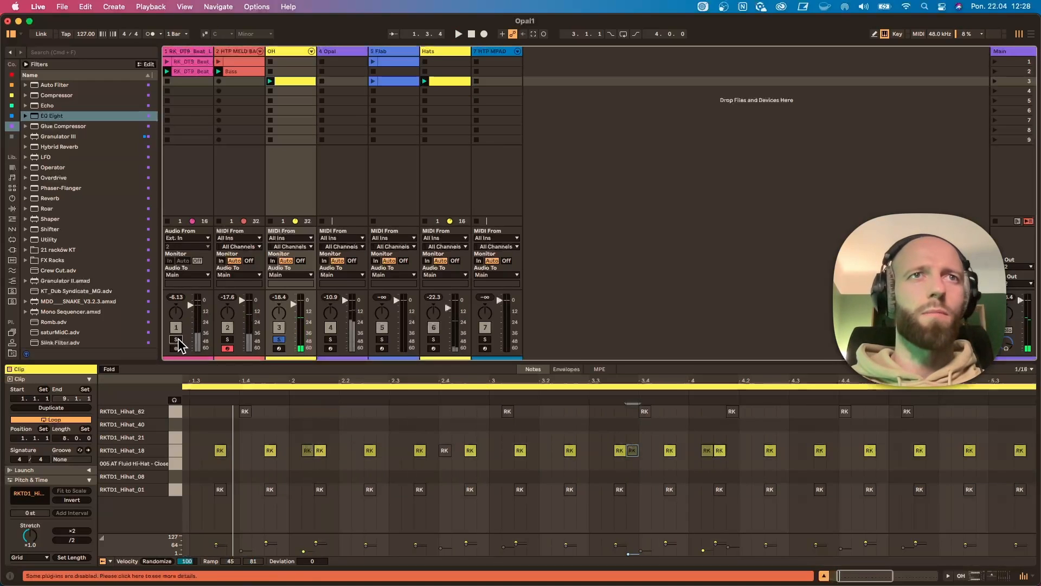
pyautogui.keyDown('super'); pyautogui.click(227, 339); pyautogui.keyUp('super')
pyautogui.press('space')
pyautogui.moveTo(642, 378); pyautogui.dragTo(642, 325)
pyautogui.moveTo(469, 380)
pyautogui.mouseDown()
pyautogui.moveTo(473, 409)
pyautogui.moveTo(486, 368)
pyautogui.mouseUp()
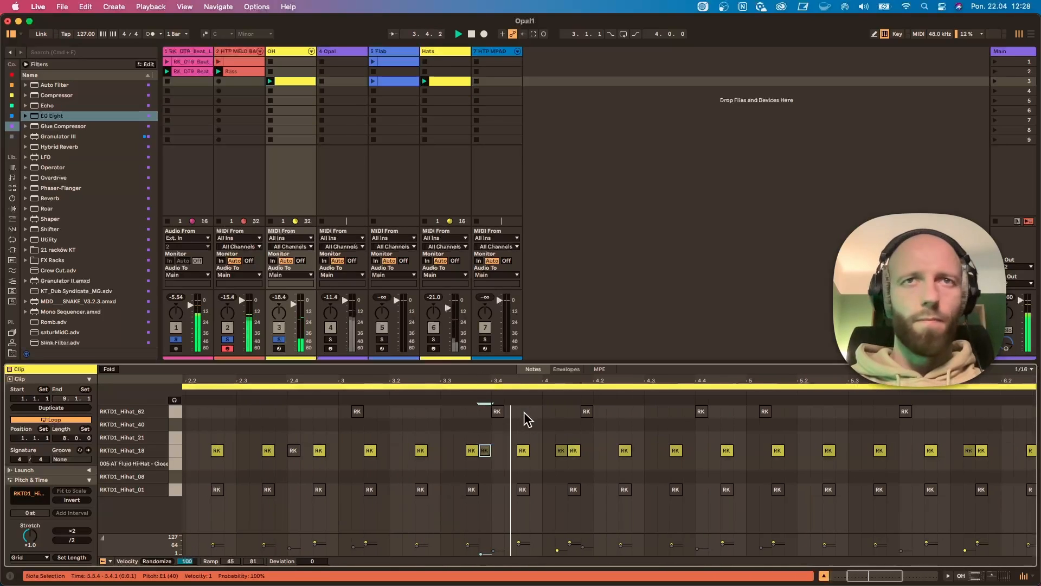
pyautogui.press('Delete')
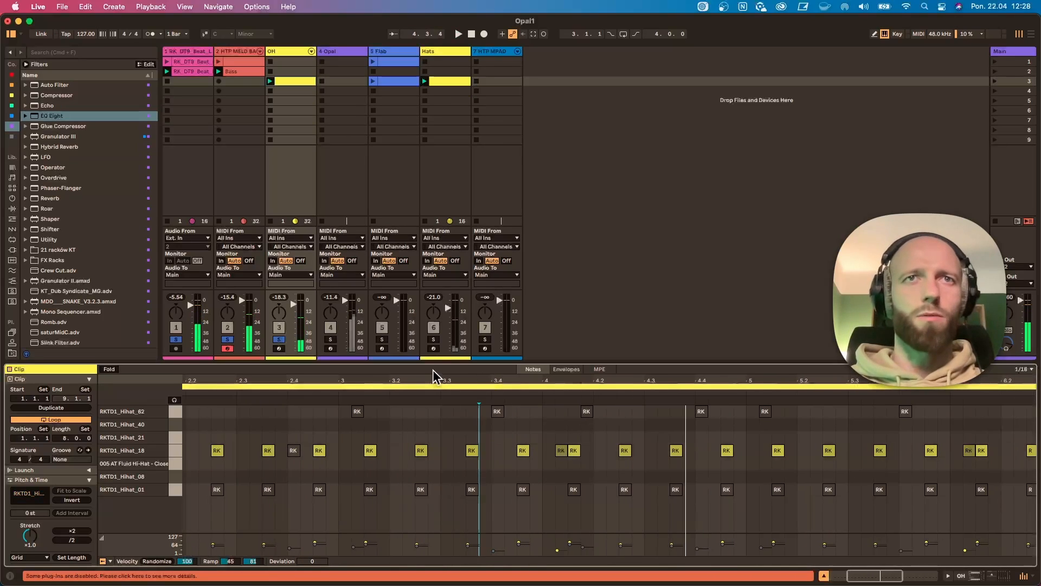
# Try a note on RKTD1_Hihat_62 at 3.2.1, shift it to 3.2.2 and delete it
pyautogui.moveTo(433, 379); pyautogui.dragTo(523, 372)
pyautogui.doubleClick(502, 412)
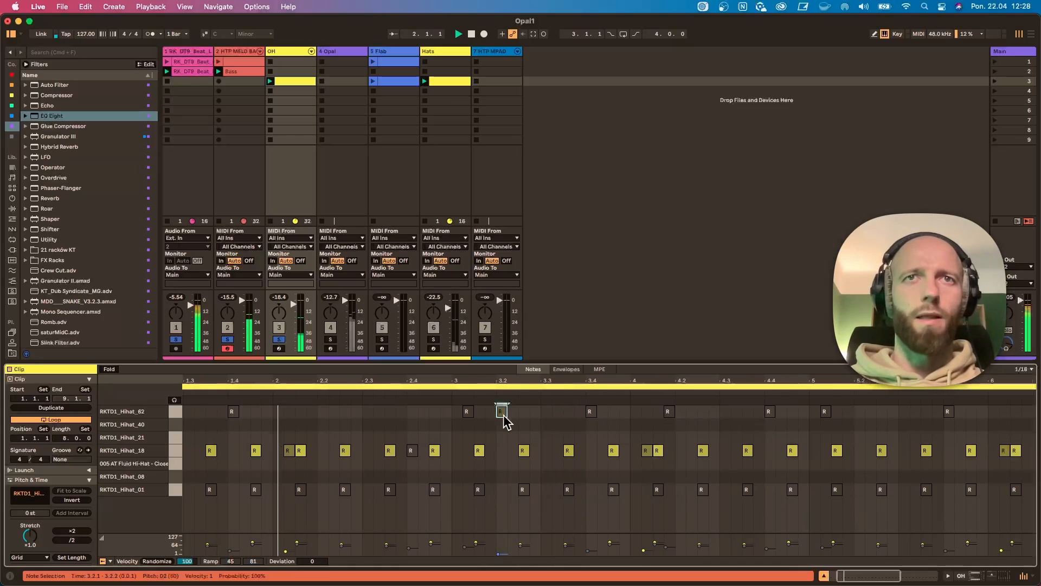
pyautogui.moveTo(502, 412)
pyautogui.mouseDown()
pyautogui.moveTo(520, 425)
pyautogui.moveTo(514, 416)
pyautogui.mouseUp()
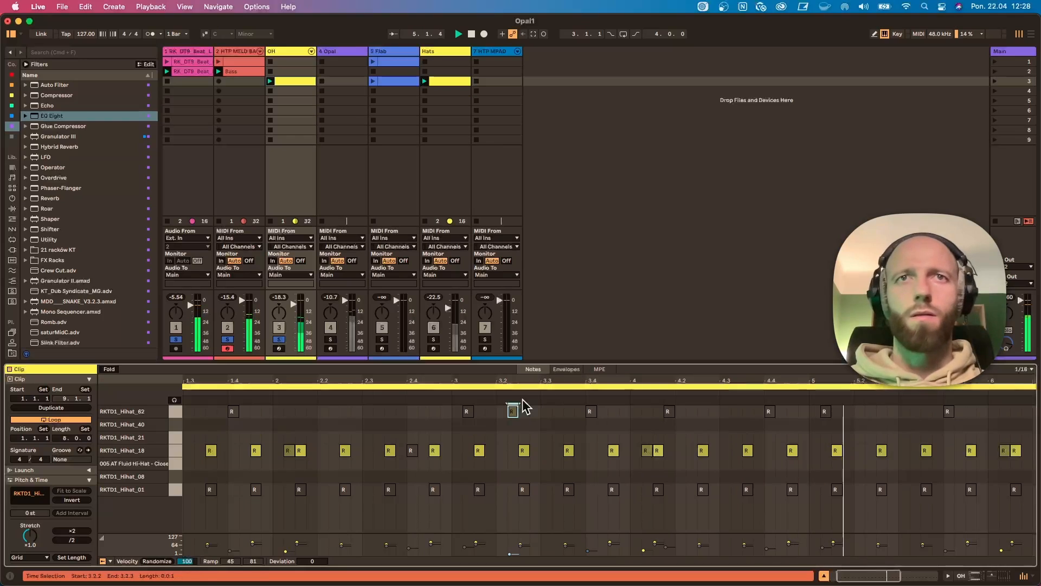
pyautogui.doubleClick(513, 415)
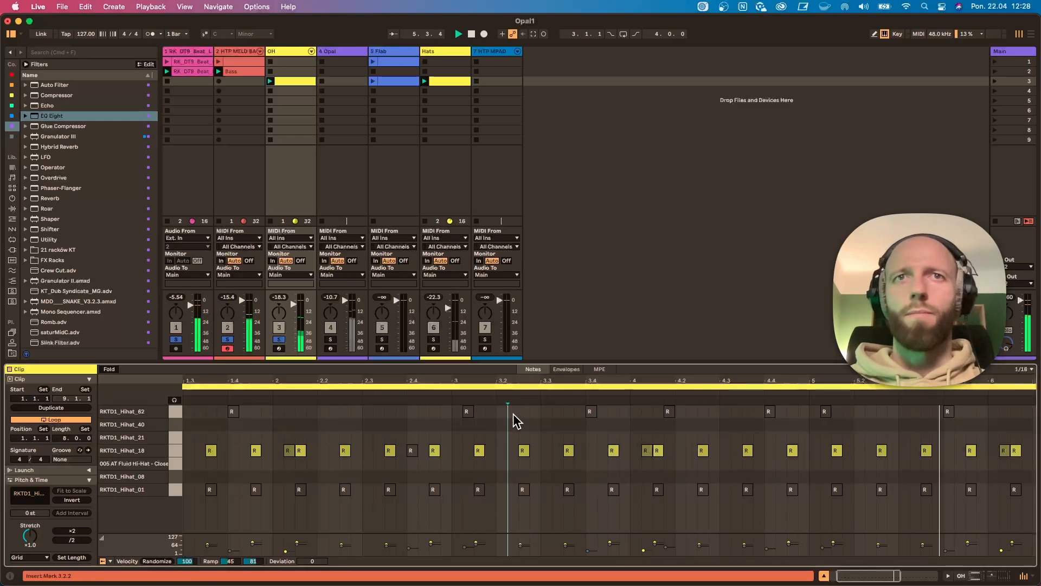
# Insert a new MIDI track directly after the OH track
pyautogui.click(281, 54)
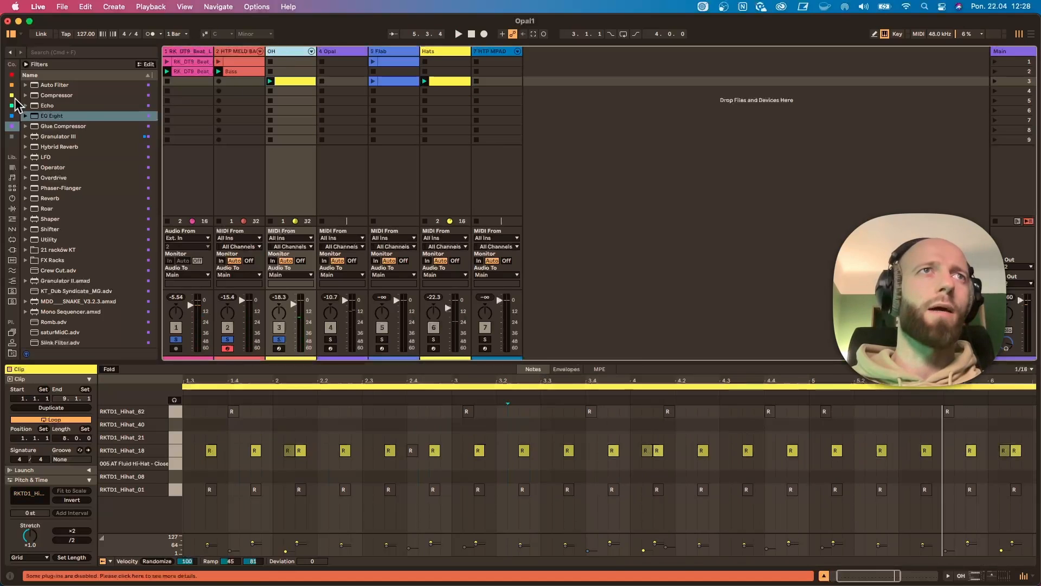
pyautogui.press('super+shift+t')
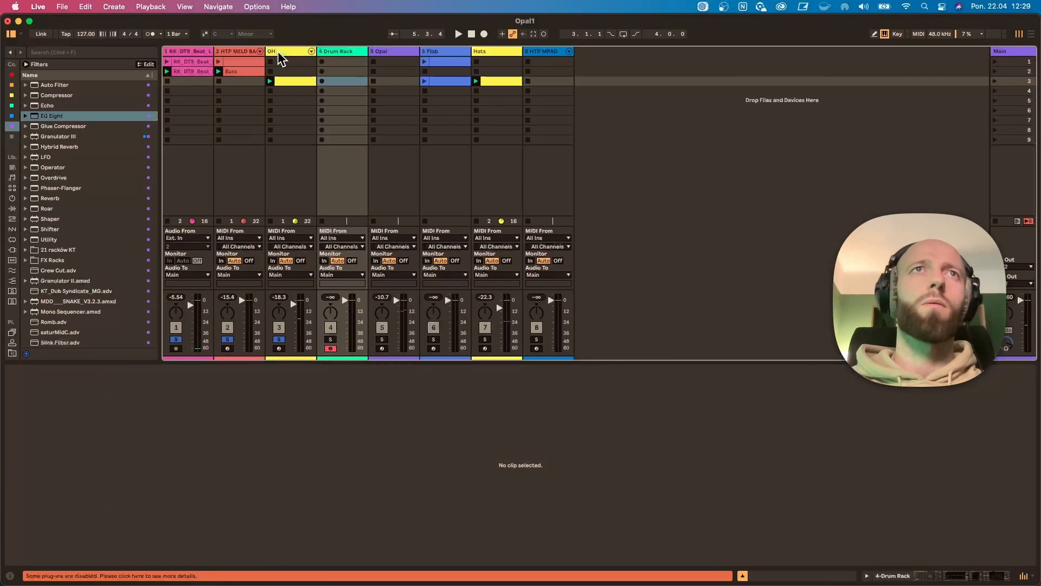
pyautogui.moveTo(257, 360); pyautogui.dragTo(267, 440)
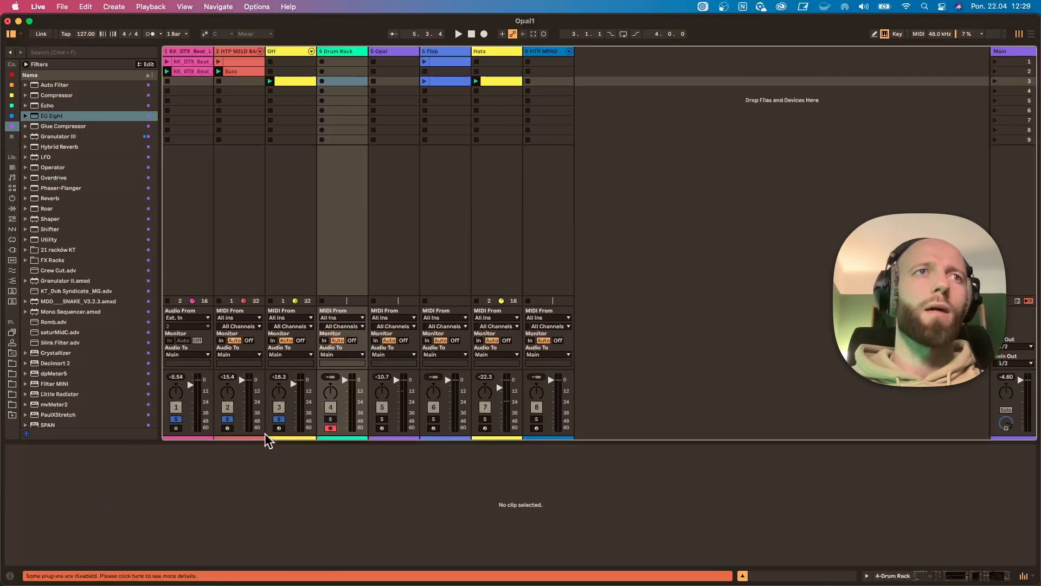
# Load Hats_Rack.adg from the Highs folder of Ariet's Percs in the user library onto the new track
pyautogui.click(13, 345)
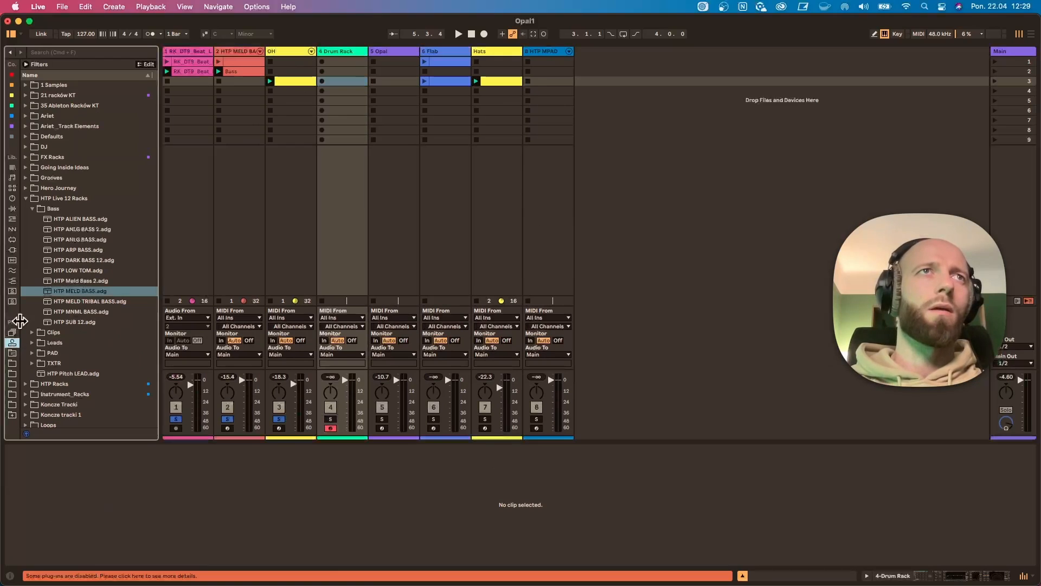
pyautogui.click(26, 198)
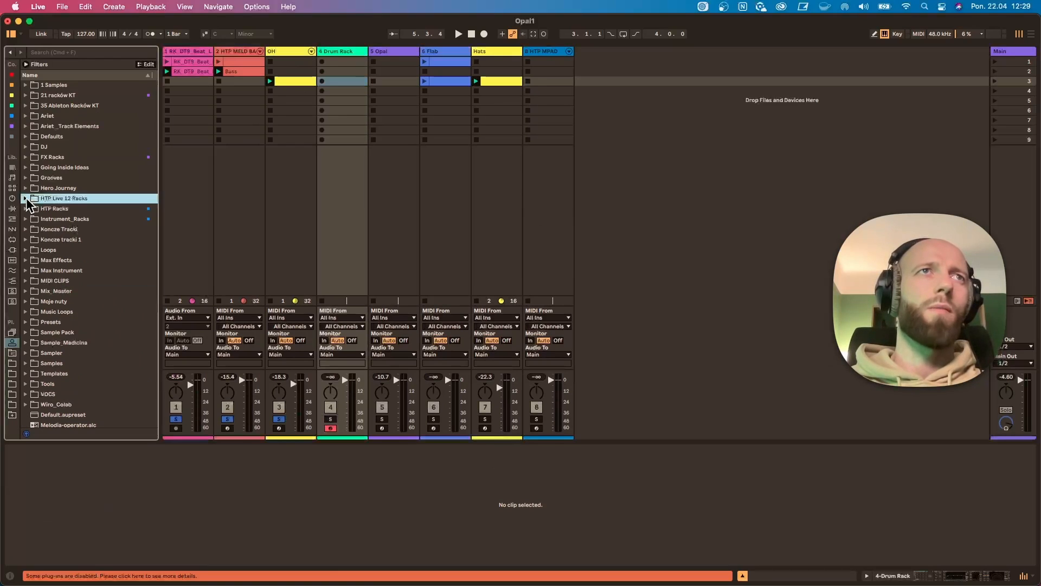
pyautogui.click(26, 96)
pyautogui.click(25, 95)
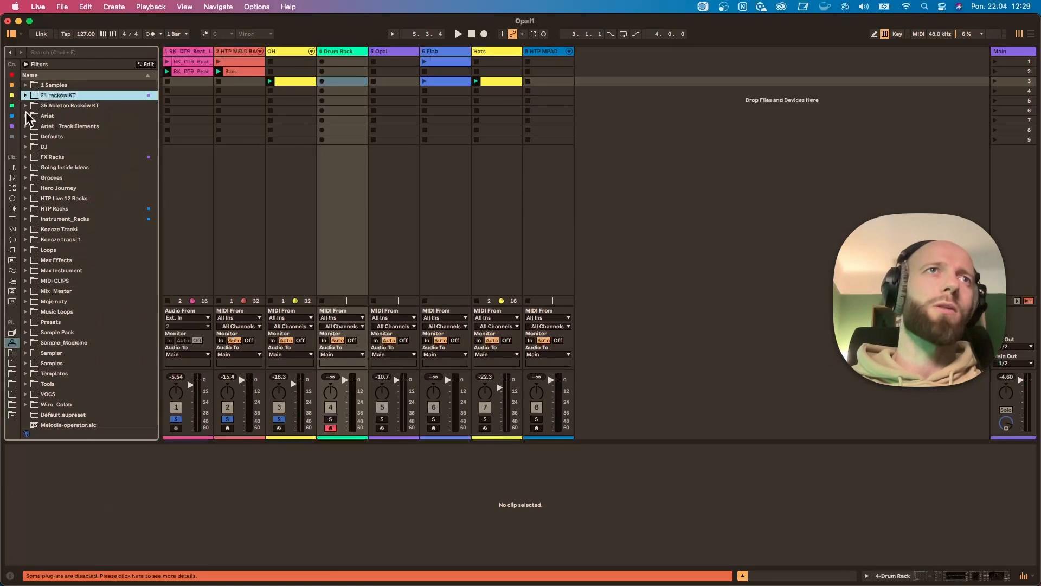
pyautogui.click(26, 116)
pyautogui.click(32, 167)
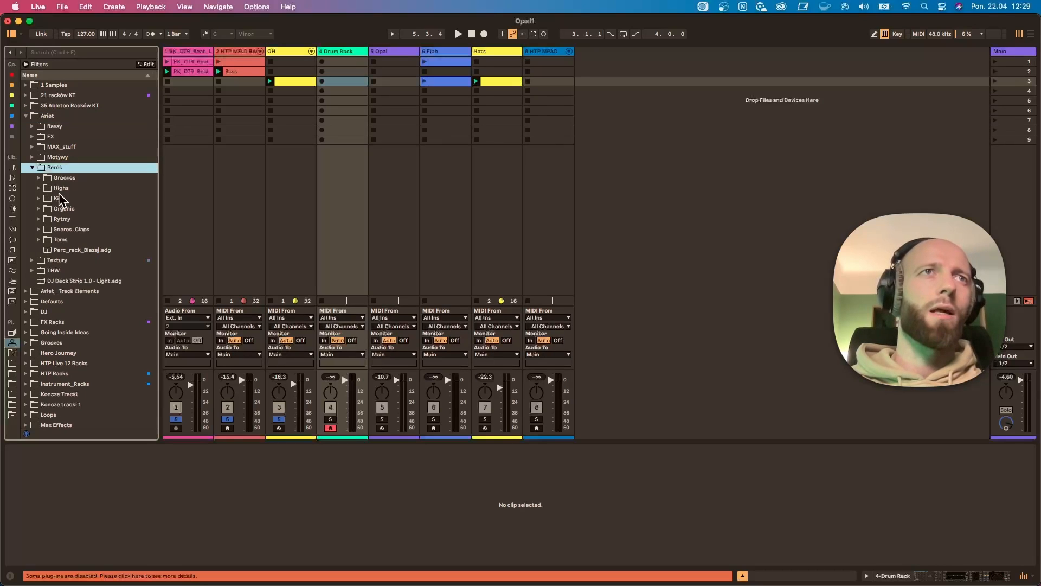
pyautogui.click(39, 189)
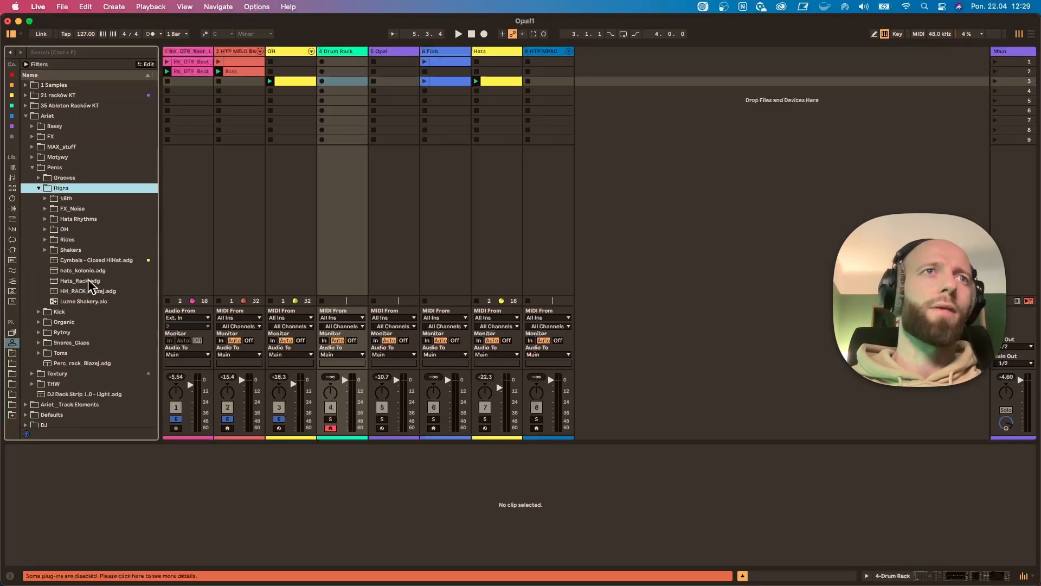
pyautogui.moveTo(87, 286); pyautogui.dragTo(349, 76)
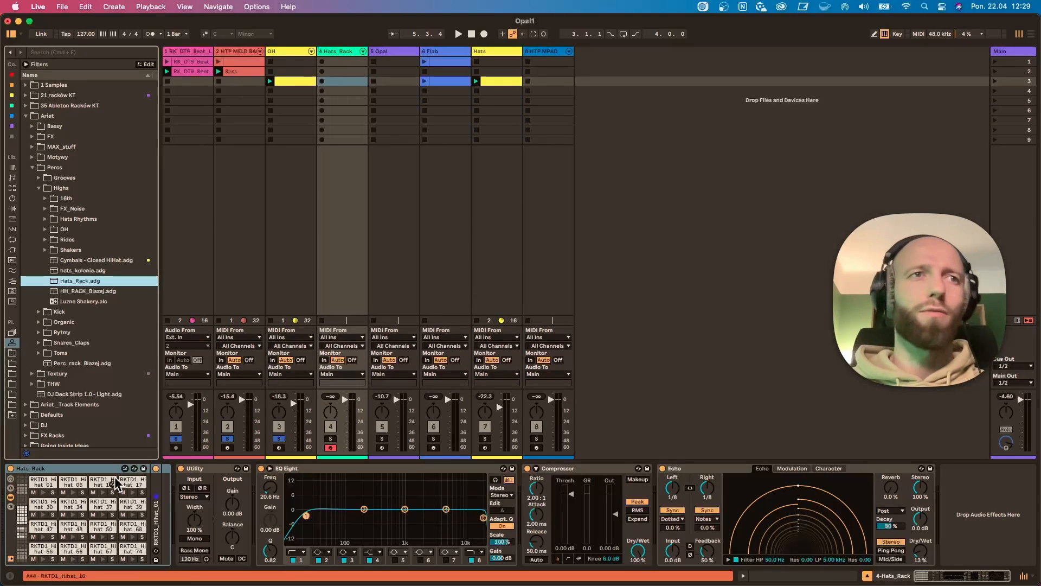
# Swap the sample on the G2 pad of Hats_Rack for FH_HiHat_32
pyautogui.click(23, 525)
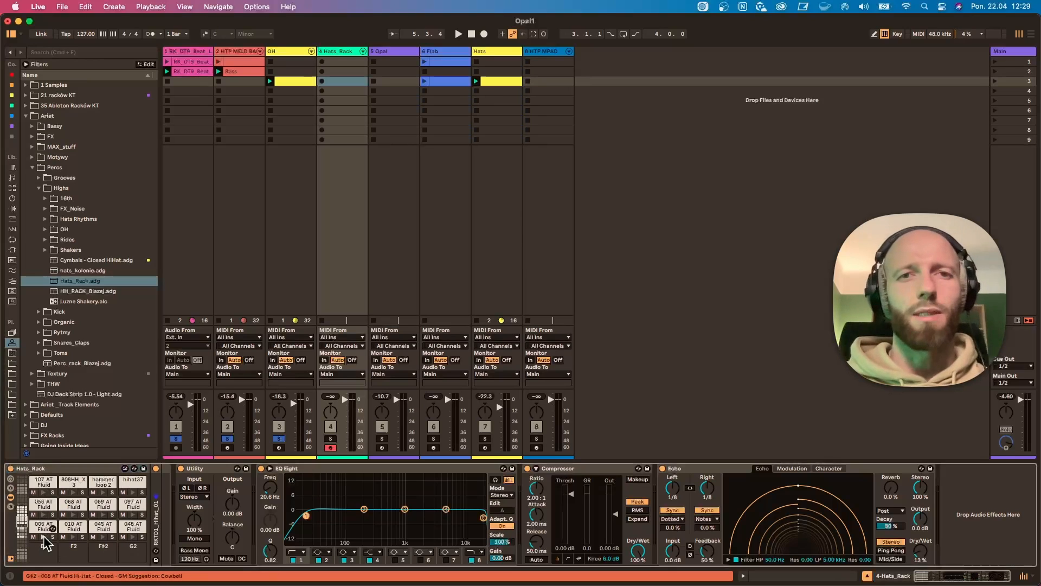
pyautogui.click(134, 528)
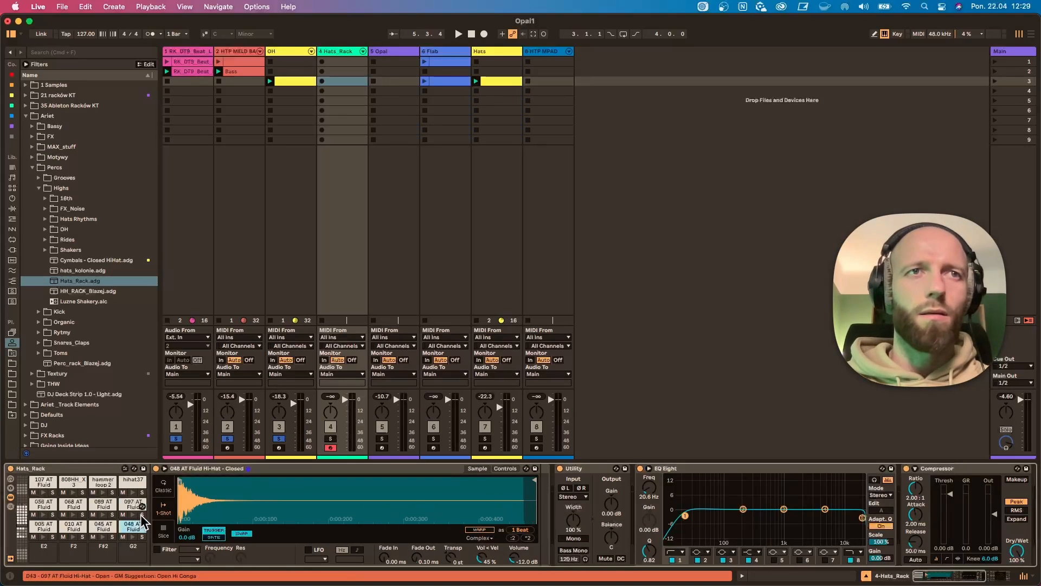
pyautogui.press('super+Right')
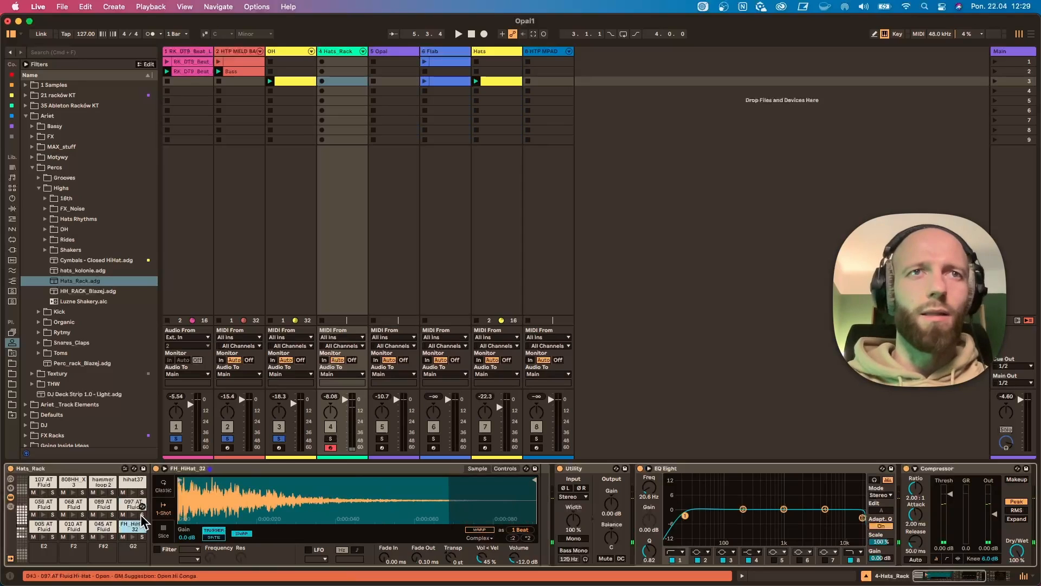
# Turn off the track solos, play the set and create an empty clip in Hats_Rack's third slot with an enlarged note editor
pyautogui.click(281, 438)
pyautogui.press('space')
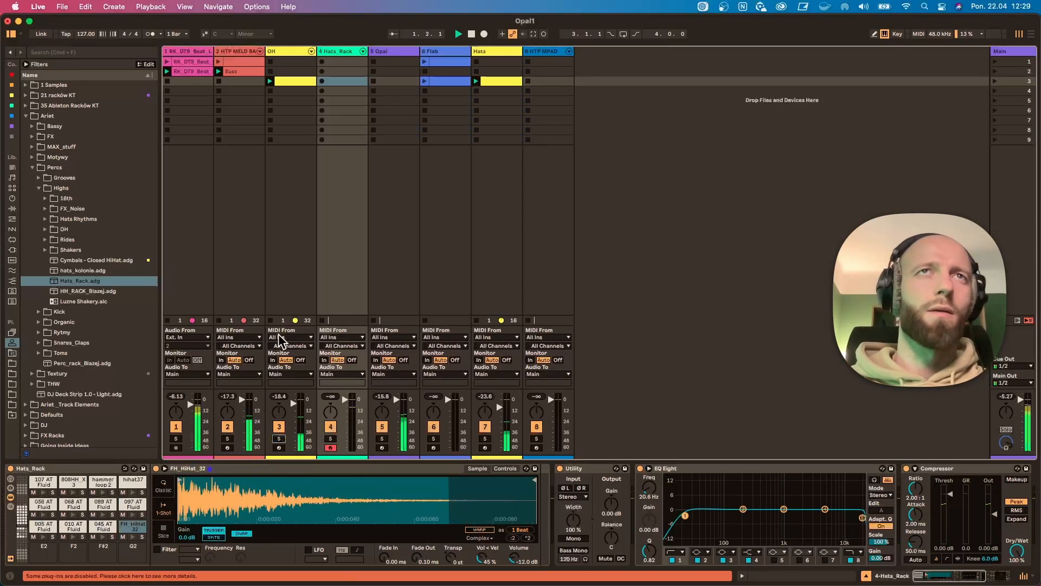
pyautogui.doubleClick(344, 81)
pyautogui.moveTo(362, 442); pyautogui.dragTo(362, 244)
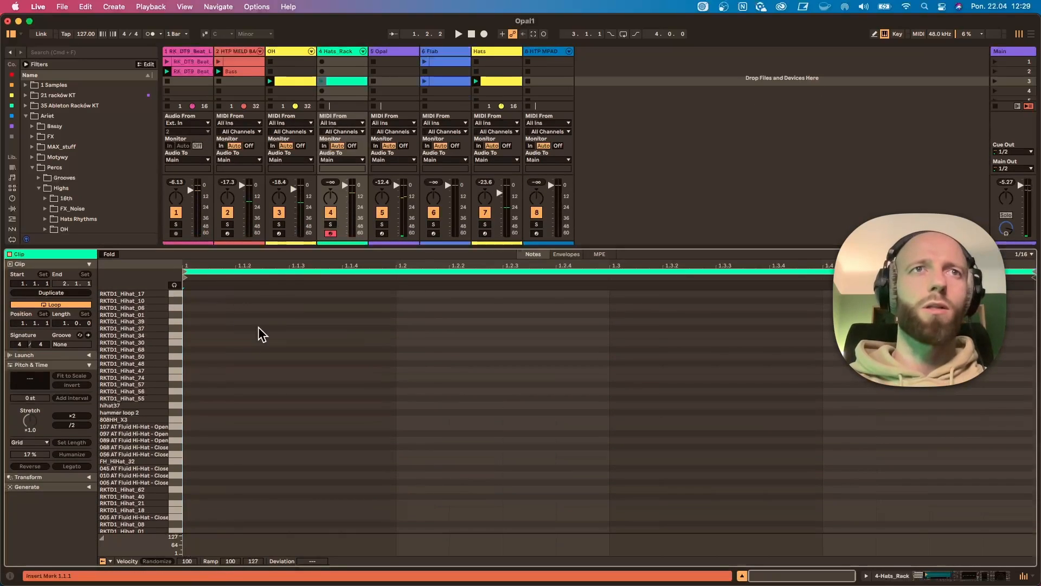
# Place a single note on RKTD1_Hihat_34 at 1.1.4 and launch the new Hats_Rack clip
pyautogui.doubleClick(320, 334)
pyautogui.press('Right')
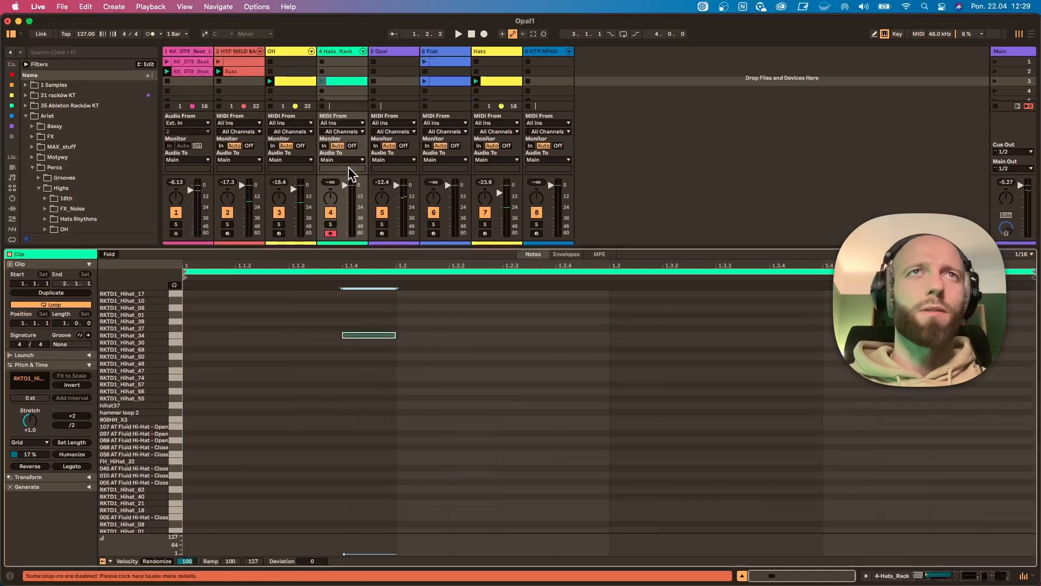
pyautogui.click(323, 81)
# Move the note to RKTD1_Hihat_55 at 1.4.2 and play the clip with the other tracks
pyautogui.moveTo(361, 337); pyautogui.dragTo(943, 419)
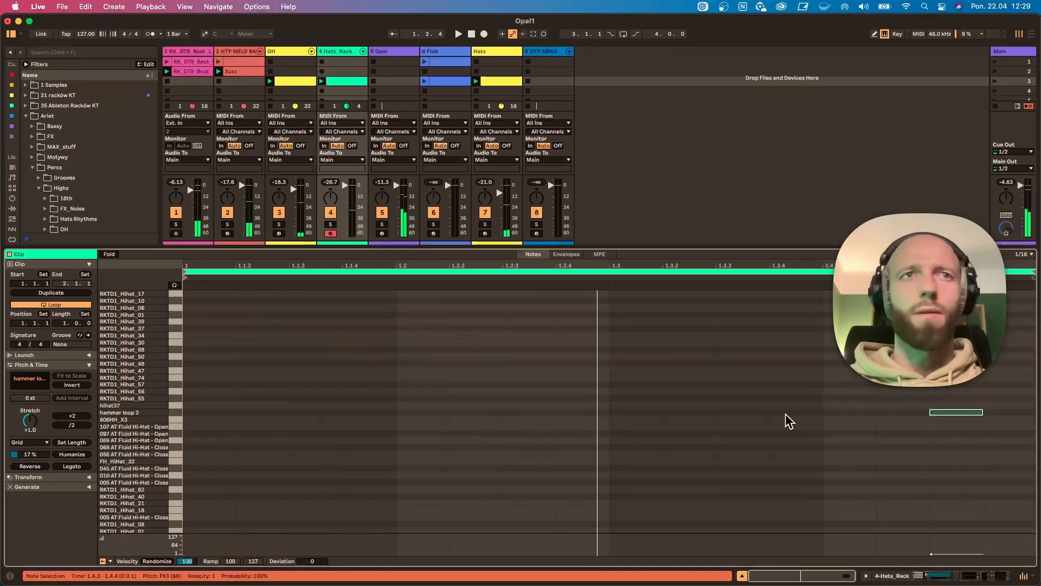
pyautogui.press('super+z')
pyautogui.press('Right')
pyautogui.press('Right')
pyautogui.press('Right')
pyautogui.press('Right')
pyautogui.press('Right')
pyautogui.press('Right')
pyautogui.press('Right')
pyautogui.press('Right')
pyautogui.press('Right')
pyautogui.press('Right')
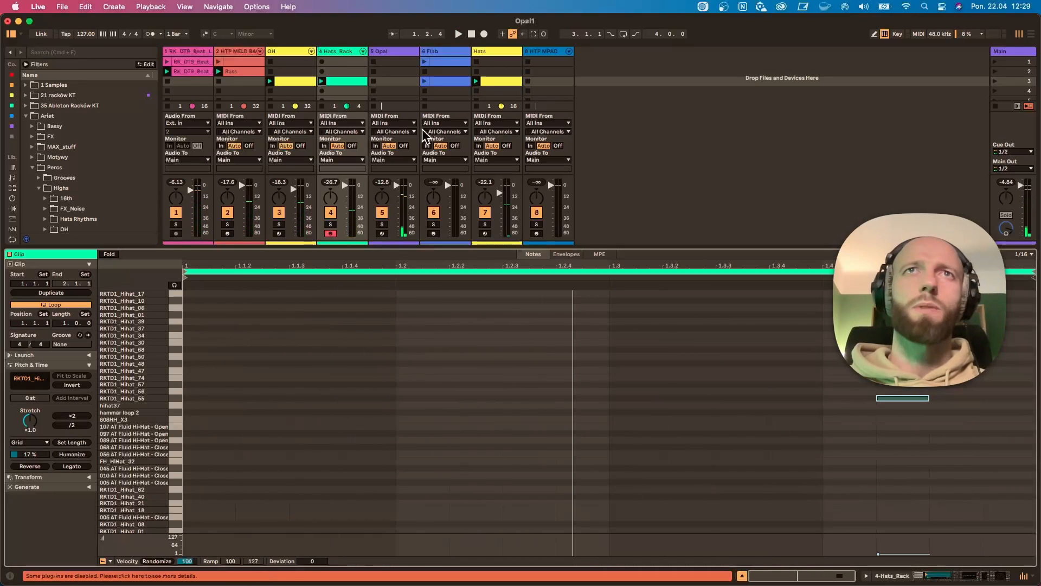
pyautogui.press('space')
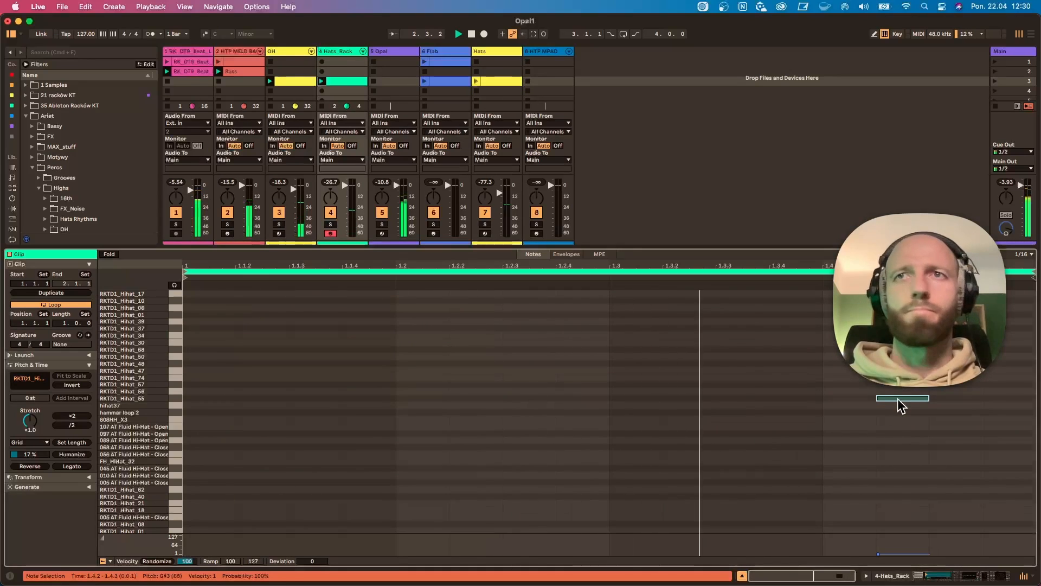
# Mute the Opal track and set the Echo on Hats_Rack to 75% Feedback and 39% Dry/Wet
pyautogui.doubleClick(326, 51)
pyautogui.press('space')
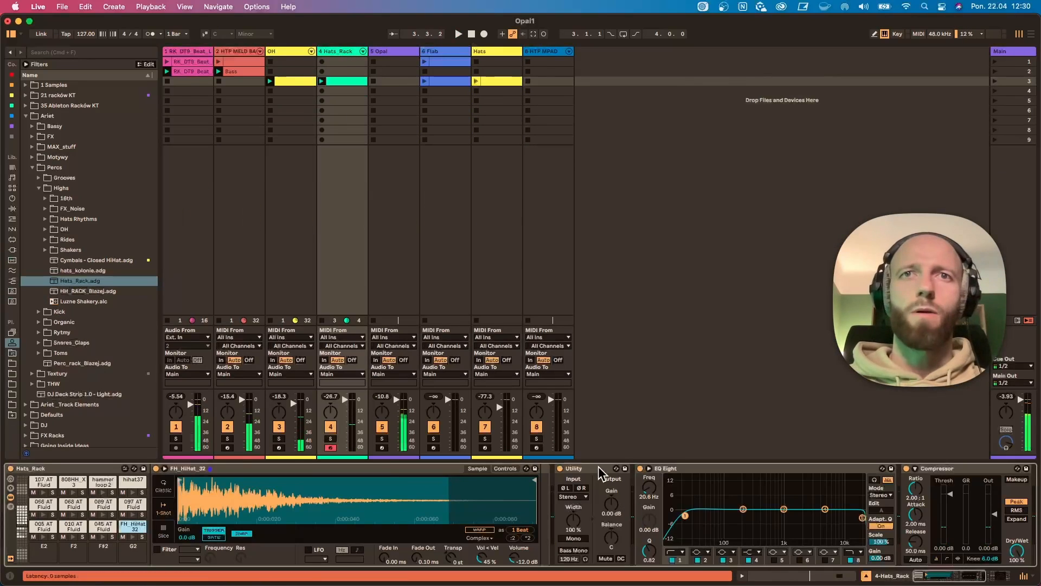
pyautogui.doubleClick(597, 471)
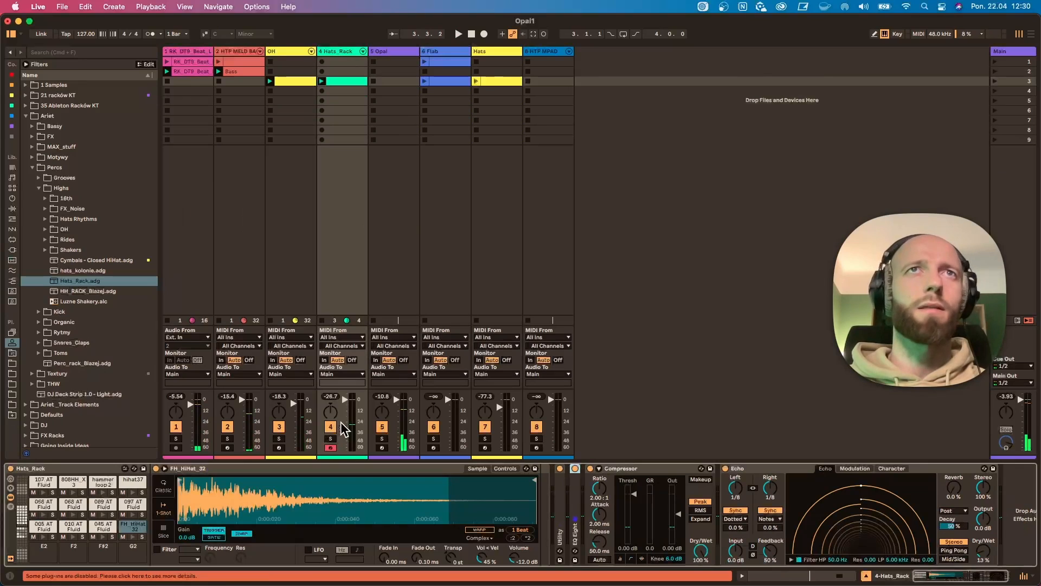
pyautogui.click(383, 427)
pyautogui.press('space')
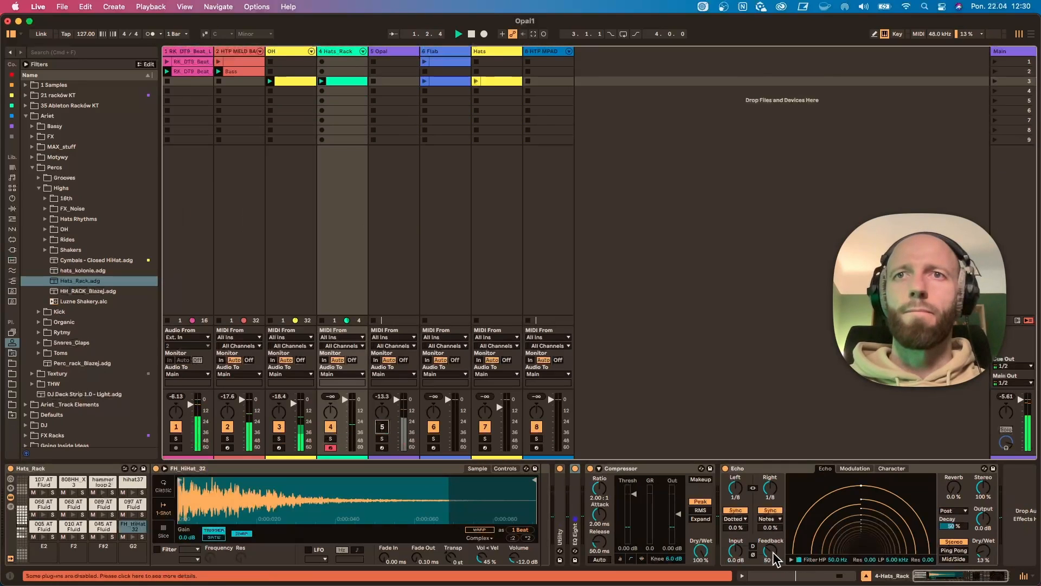
pyautogui.moveTo(771, 551); pyautogui.dragTo(771, 534)
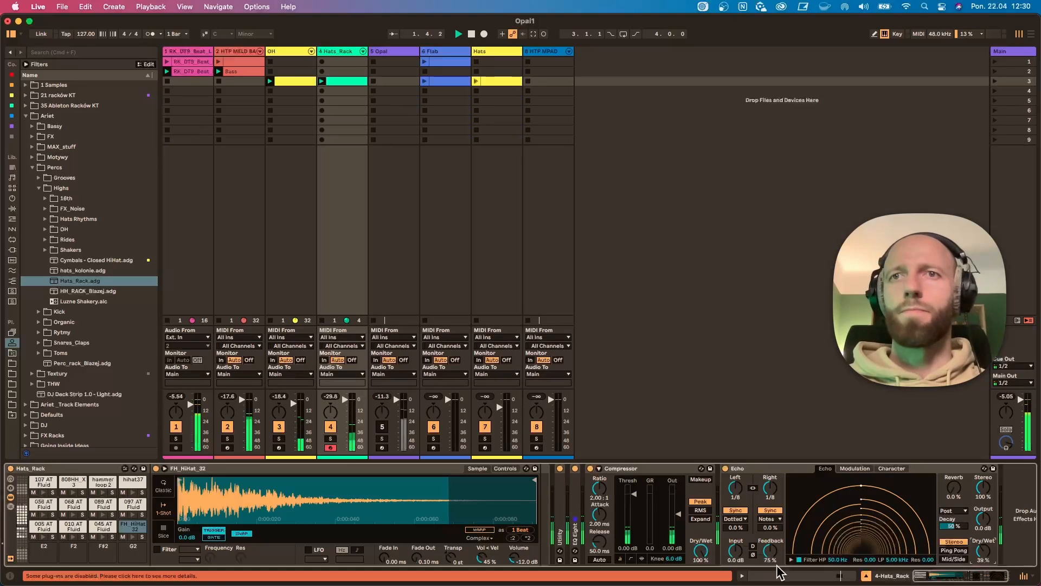
# Set Echo's low-pass filter to about 7.62 kHz with a resonance of 0.24, and fold the Compressor
pyautogui.click(792, 559)
pyautogui.moveTo(905, 552); pyautogui.dragTo(914, 532)
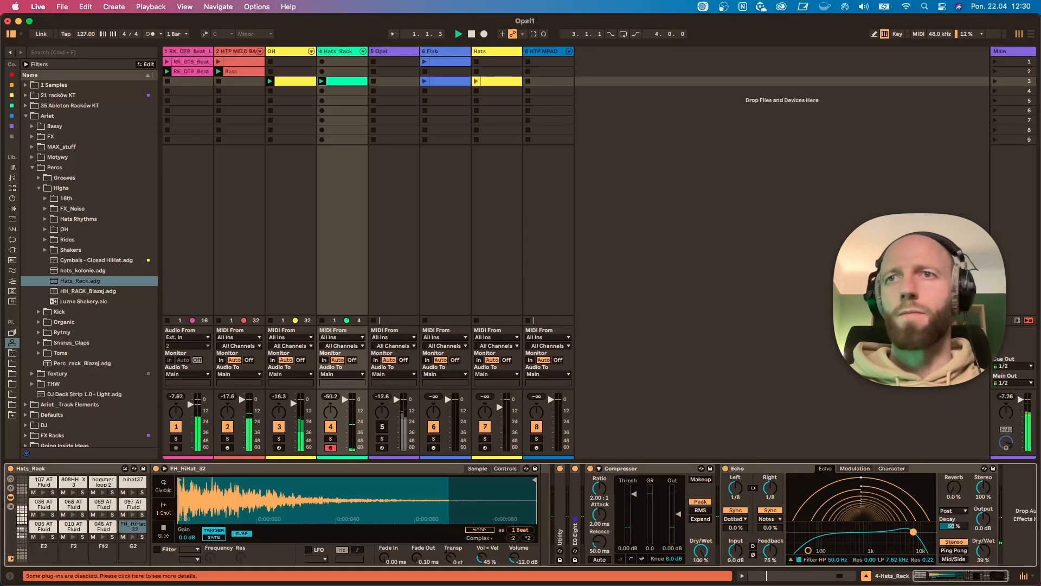
pyautogui.doubleClick(678, 468)
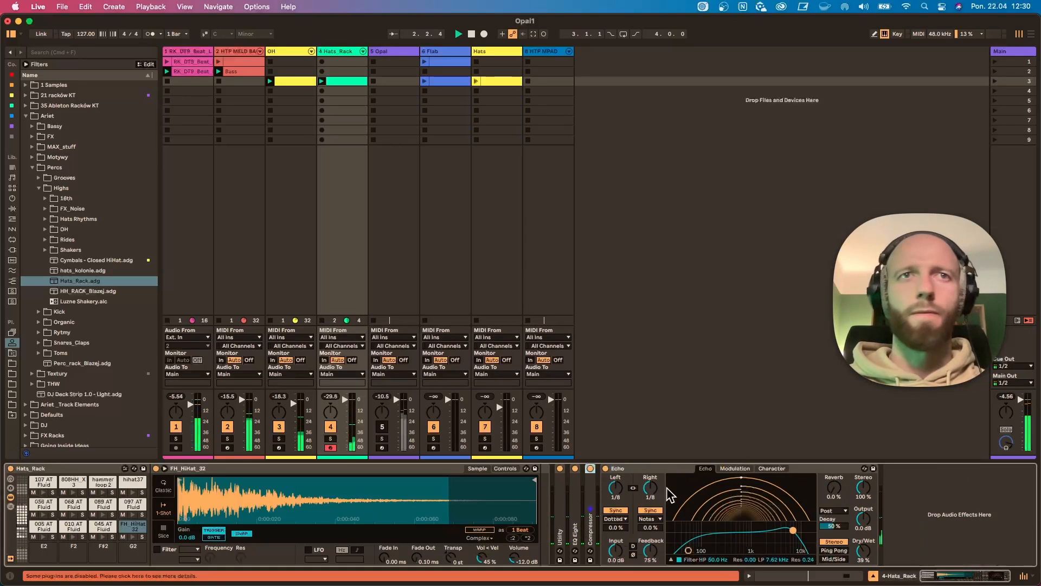
# Extend the Hats_Rack clip to four bars by duplicating its loop twice, deactivating the second bar's note before the second duplication
pyautogui.click(340, 82)
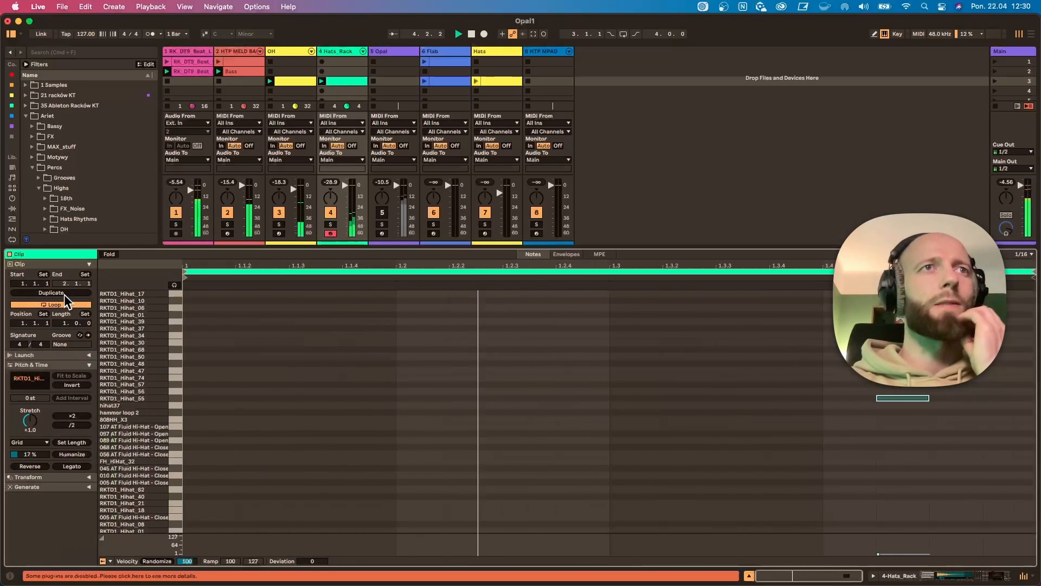
pyautogui.click(51, 293)
pyautogui.click(936, 431)
pyautogui.click(967, 398)
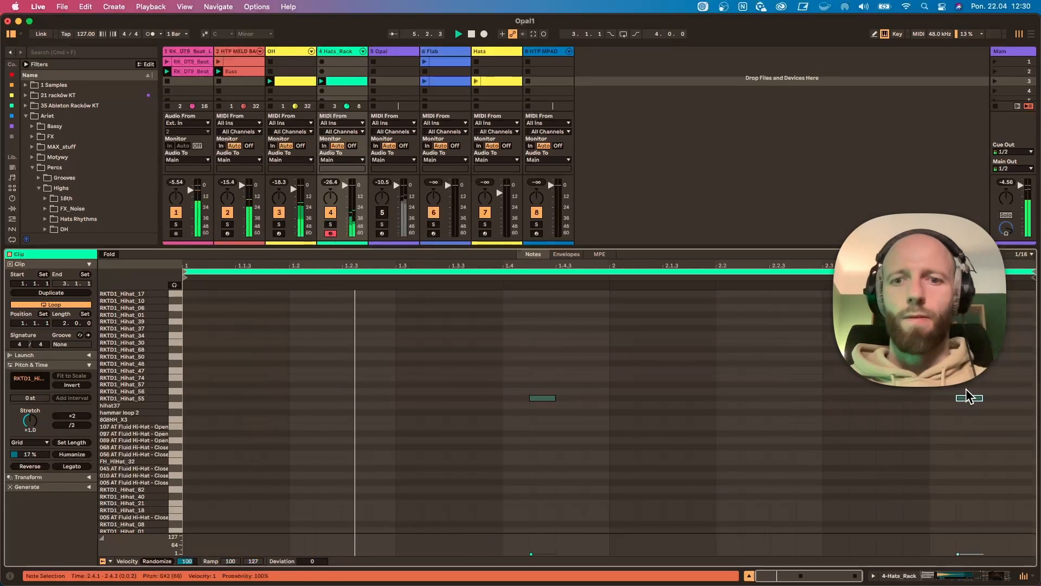
pyautogui.press('0')
pyautogui.click(51, 293)
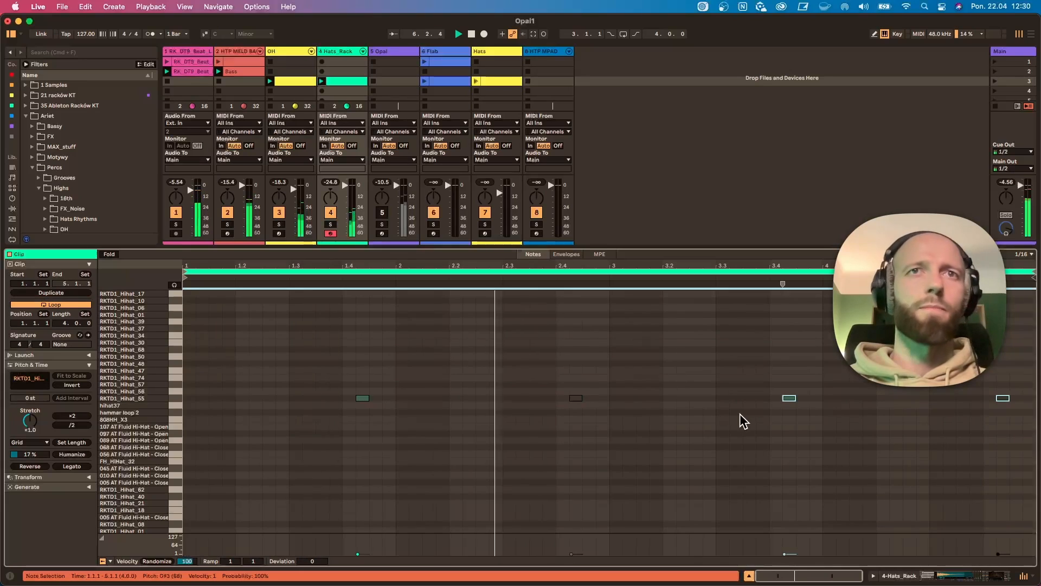
# Deactivate the note at 3.4.2 and place a note at 3.4.4 on the 068 AT Fluid closed hi-hat with a velocity of 10
pyautogui.doubleClick(816, 419)
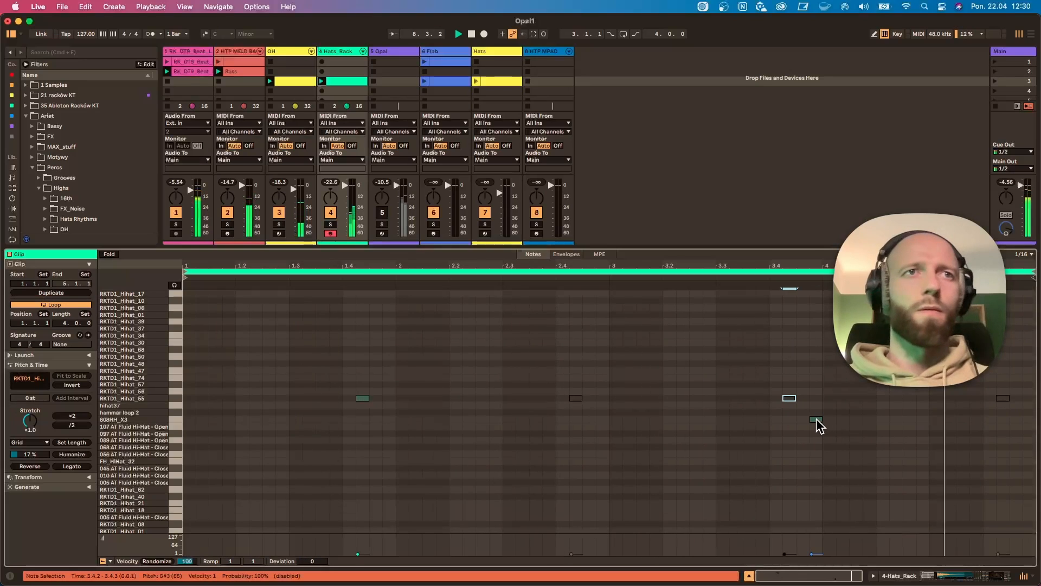
pyautogui.moveTo(817, 420); pyautogui.dragTo(818, 451)
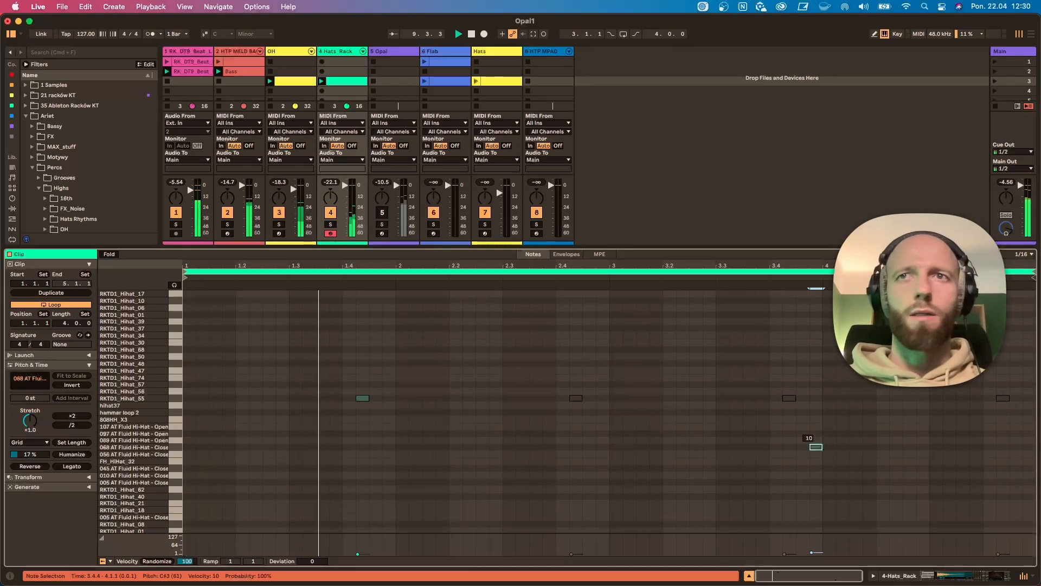
pyautogui.click(330, 52)
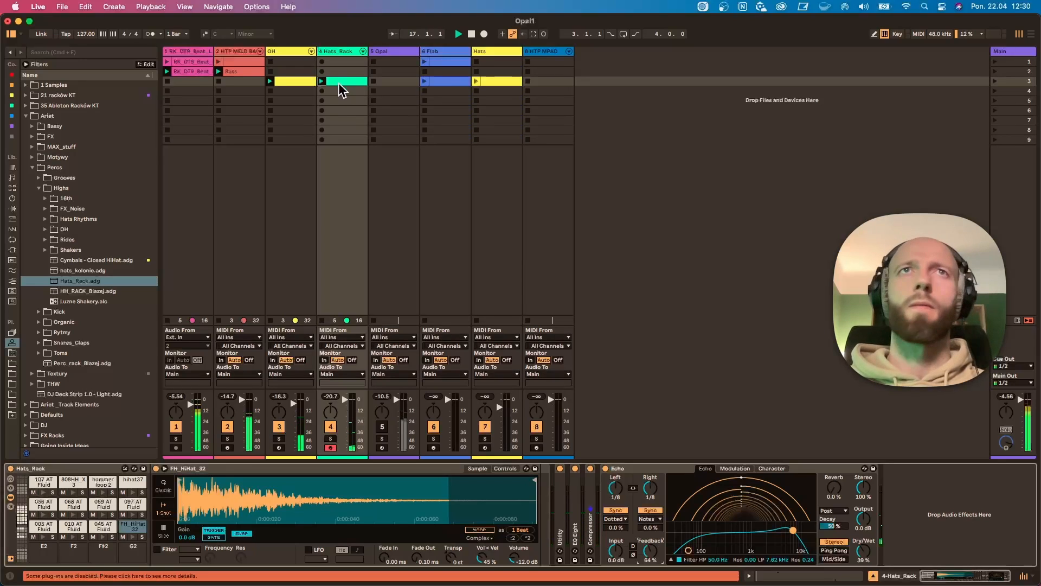
# Narrow the OH, Hats_Rack and Opal tracks and launch the Hats clip in the third scene
pyautogui.moveTo(365, 51); pyautogui.dragTo(293, 51)
pyautogui.click(312, 51)
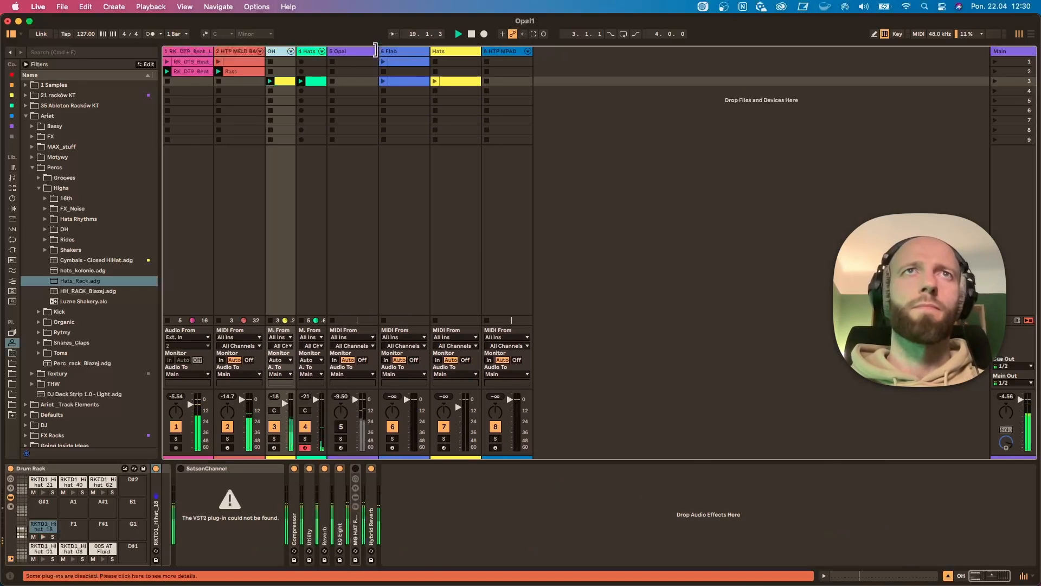
pyautogui.moveTo(377, 50); pyautogui.dragTo(354, 51)
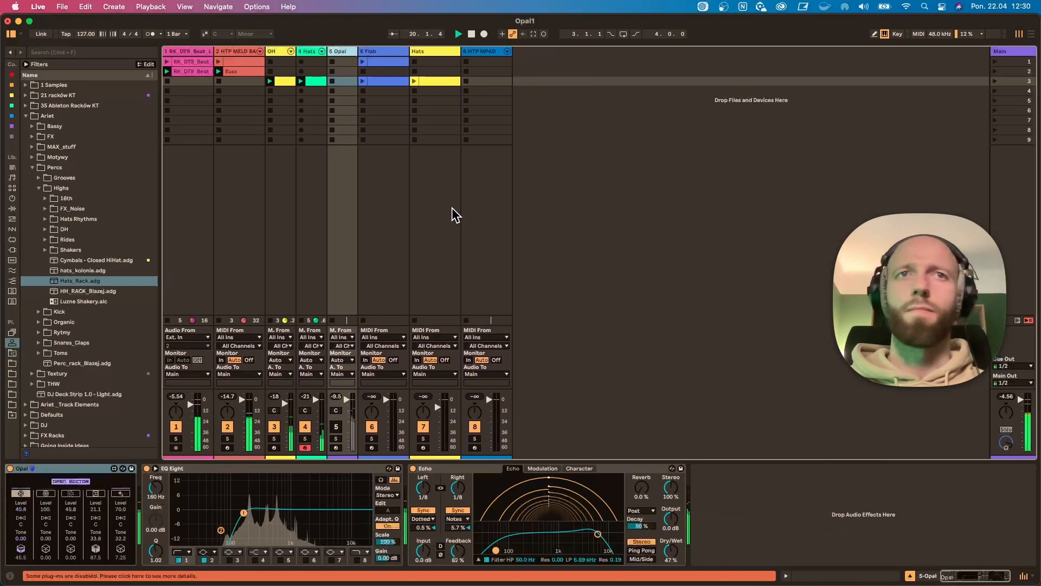
pyautogui.click(414, 82)
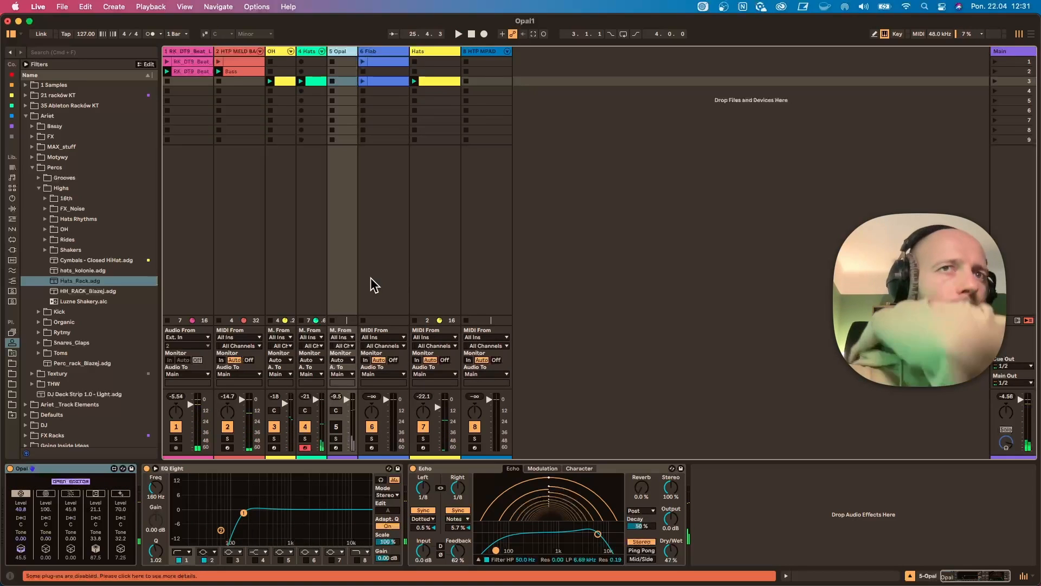
pyautogui.click(33, 168)
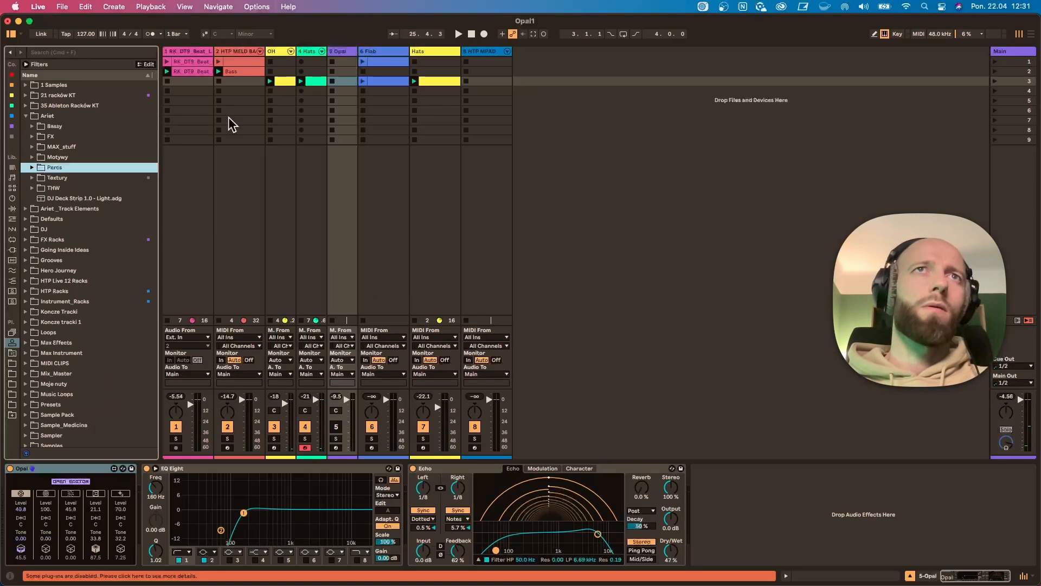
# Duplicate the Hats_Rack track and replace the copied clip in the third scene with a new empty MIDI clip
pyautogui.click(302, 58)
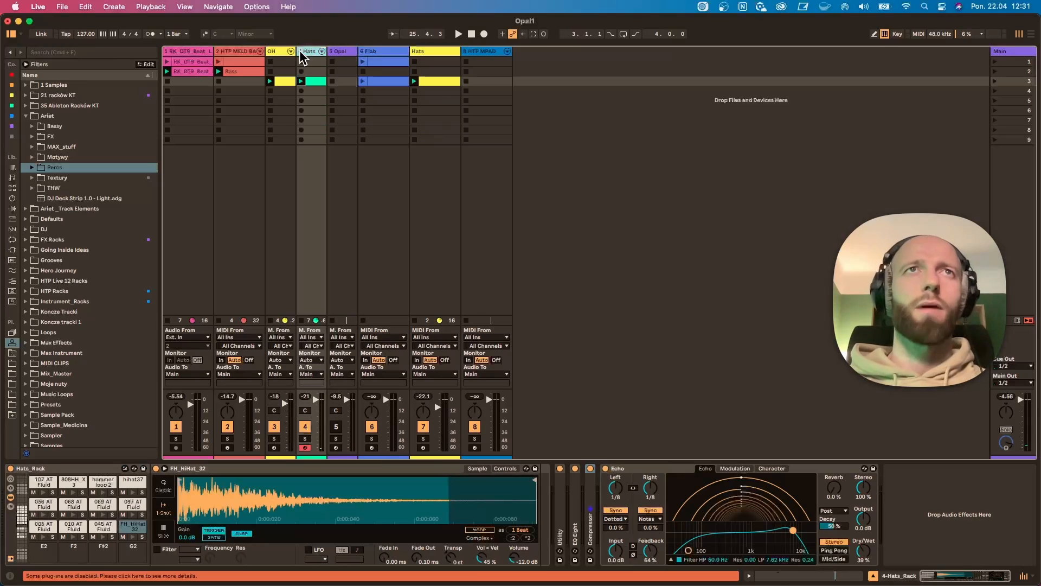
pyautogui.press('super+d')
pyautogui.press('space')
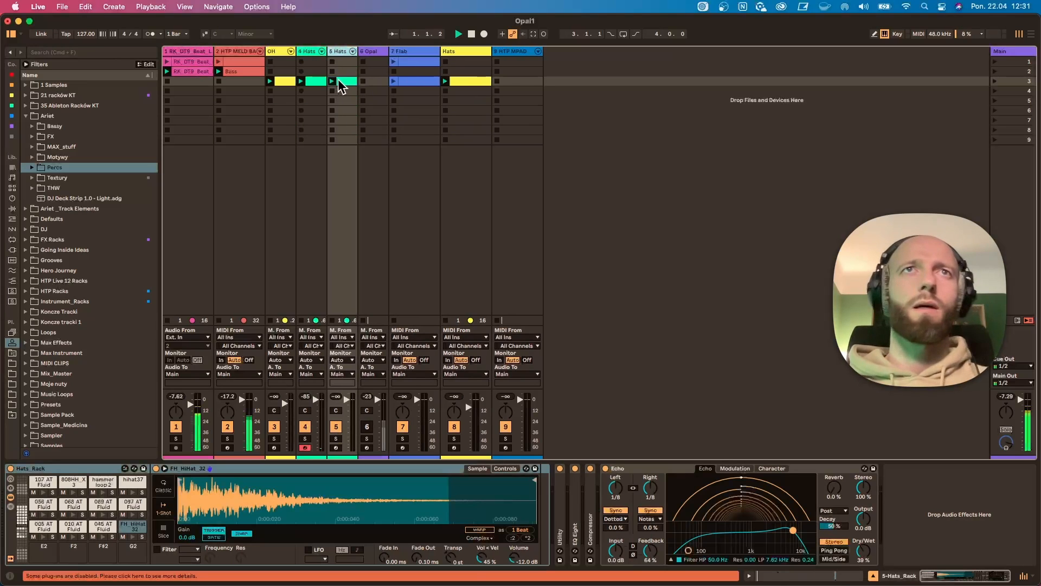
pyautogui.press('Delete')
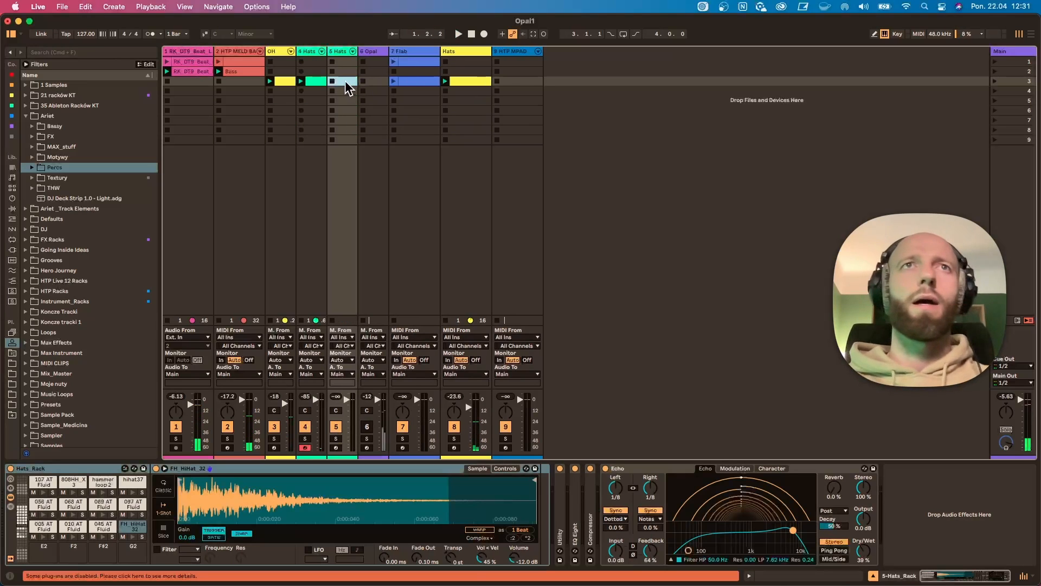
pyautogui.doubleClick(350, 81)
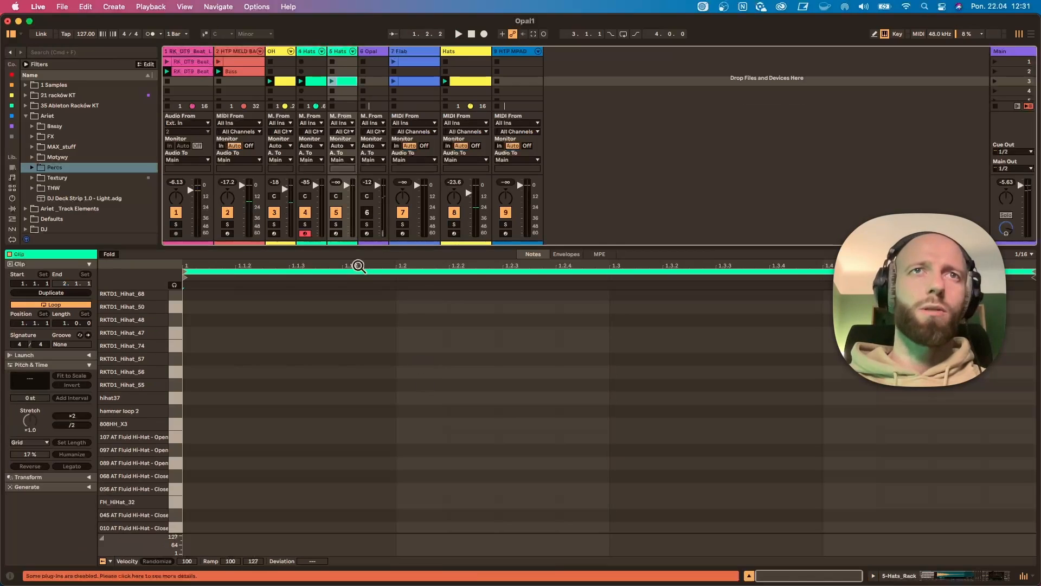
# Draw five consecutive sixteenth notes on RKTD1_Hihat_10 from 1.1.1 and set the clip loop to span exactly those notes
pyautogui.moveTo(356, 248); pyautogui.dragTo(355, 230)
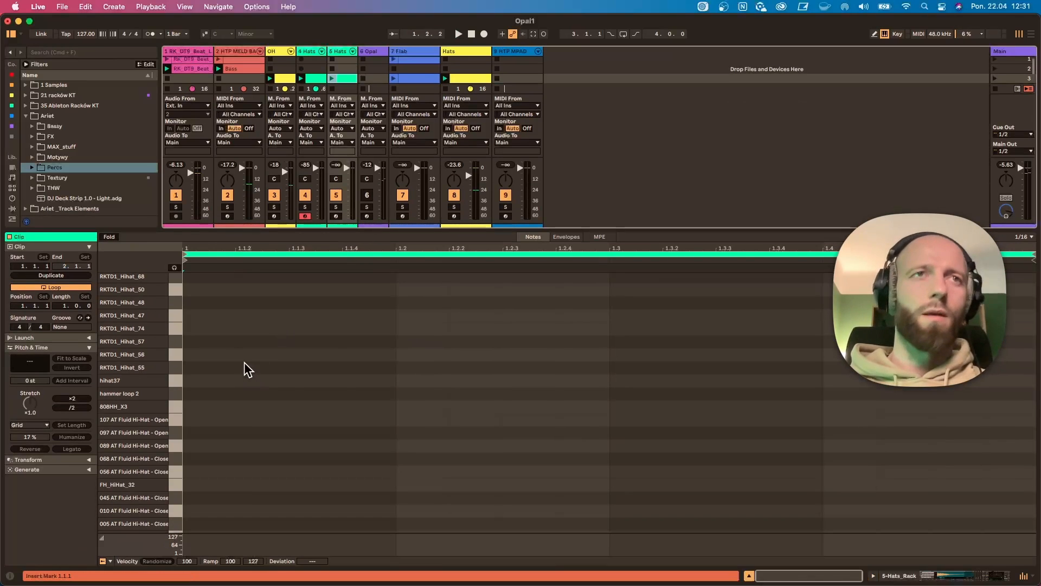
pyautogui.press('b')
pyautogui.scroll(4, 222, 321)
pyautogui.moveTo(216, 294); pyautogui.dragTo(399, 283)
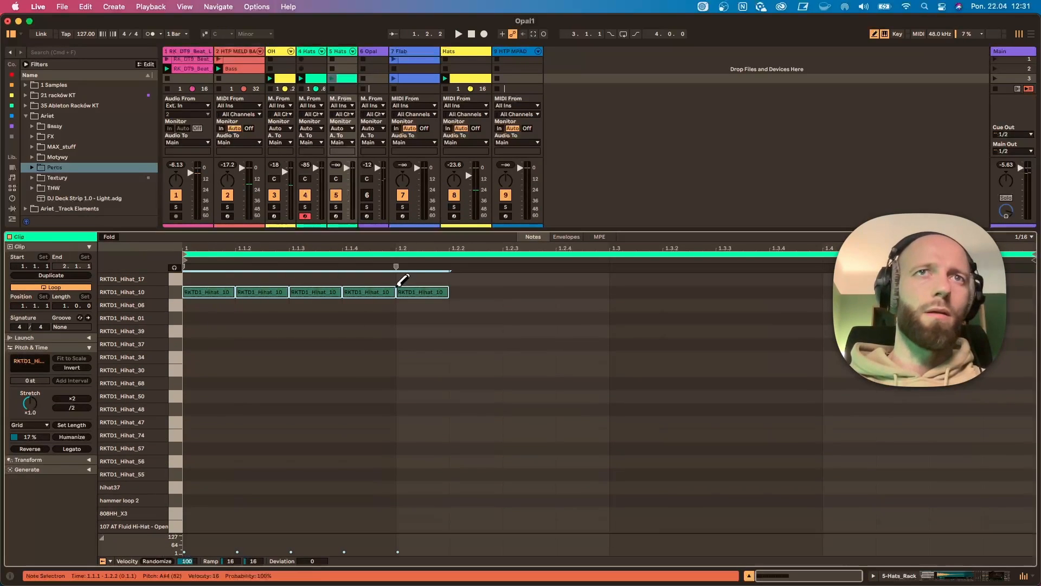
pyautogui.press('b')
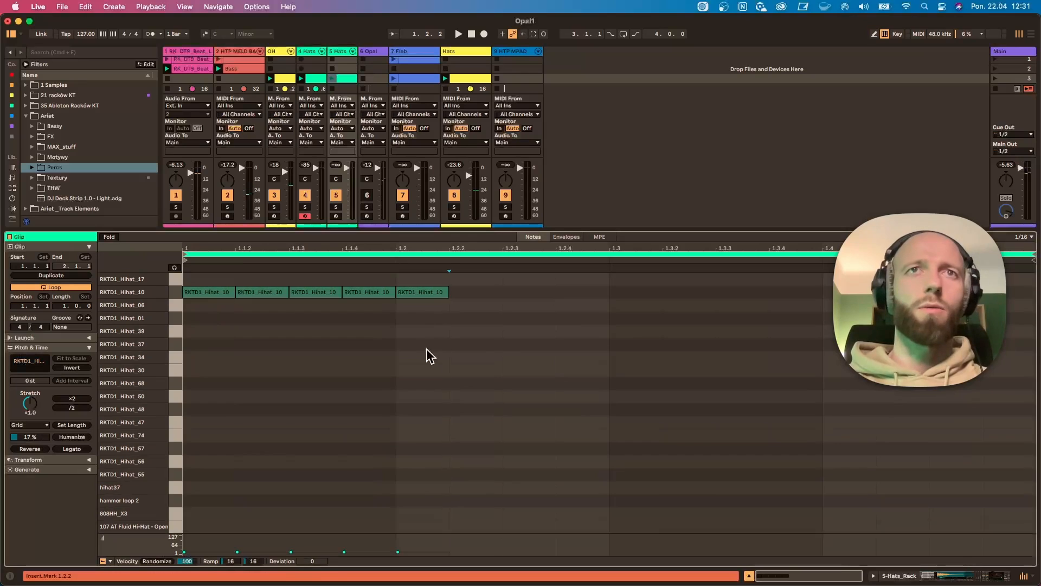
pyautogui.moveTo(428, 355); pyautogui.dragTo(197, 277)
pyautogui.press('super+l')
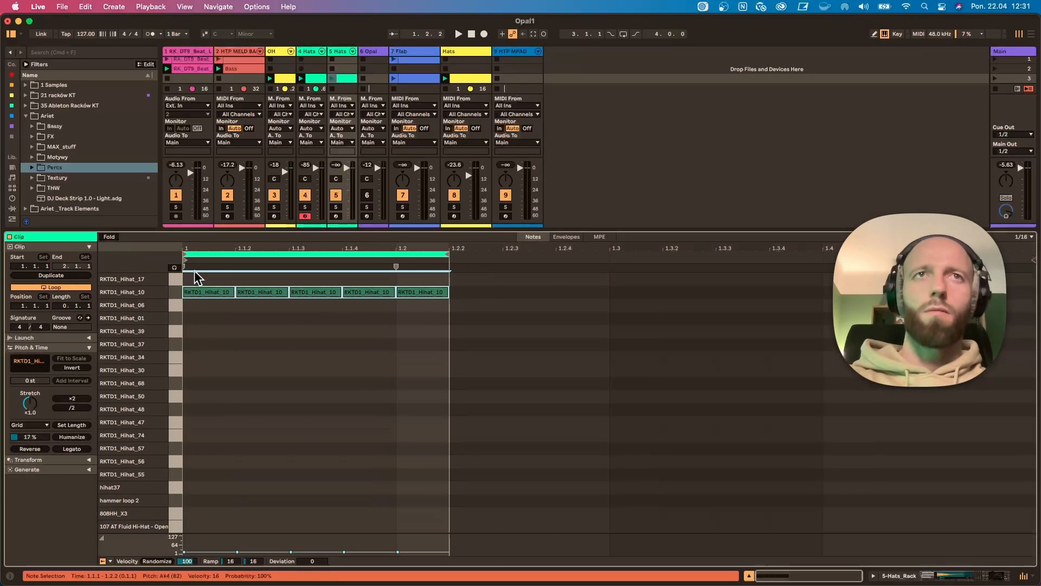
# Raise the second note's velocity and set the third's to 61, humanize all five notes at 17%, and start playback
pyautogui.click(262, 292)
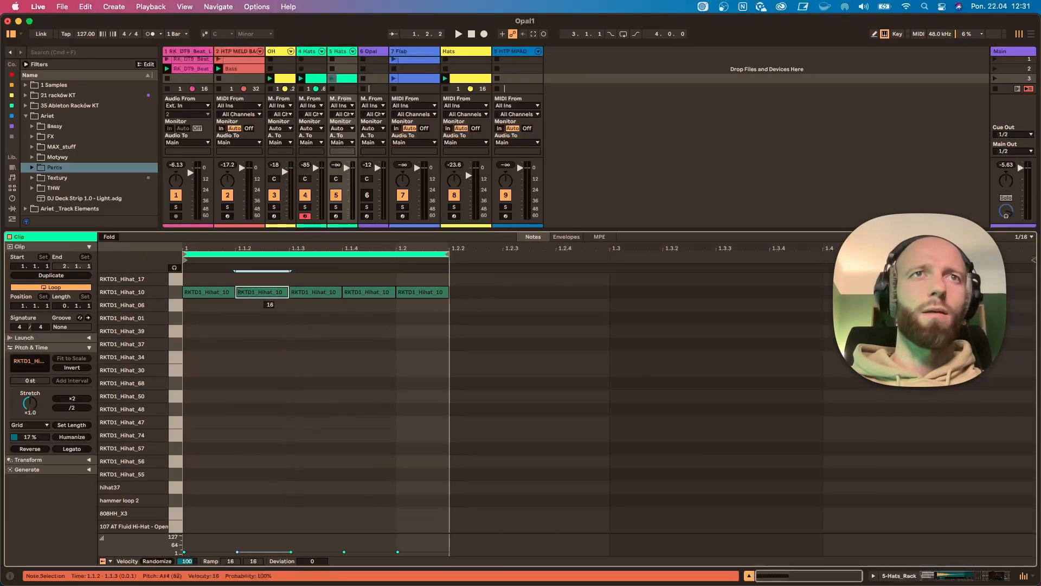
pyautogui.click(320, 293)
pyautogui.press('super+a')
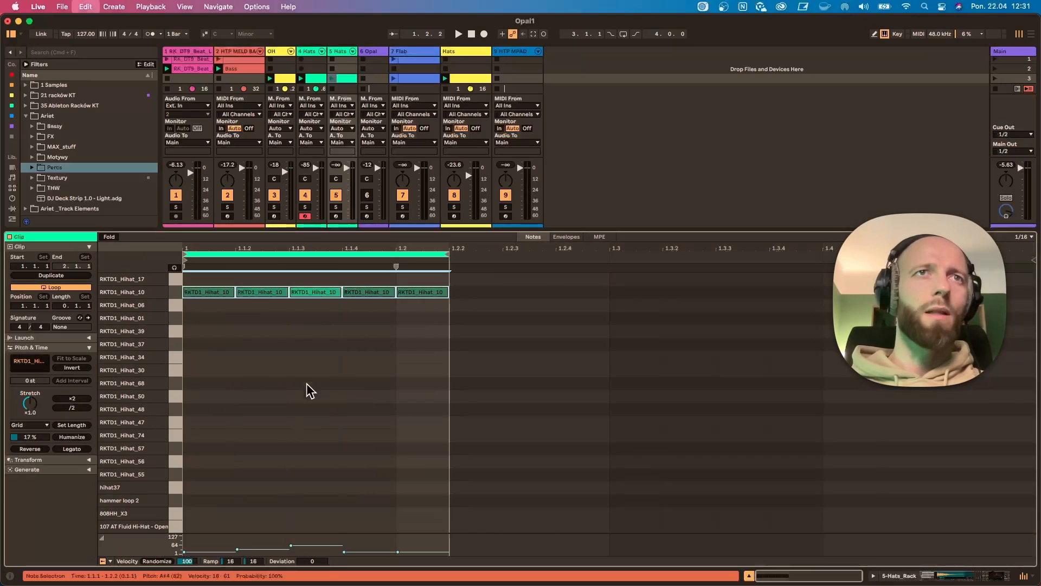
pyautogui.click(71, 437)
pyautogui.press('space')
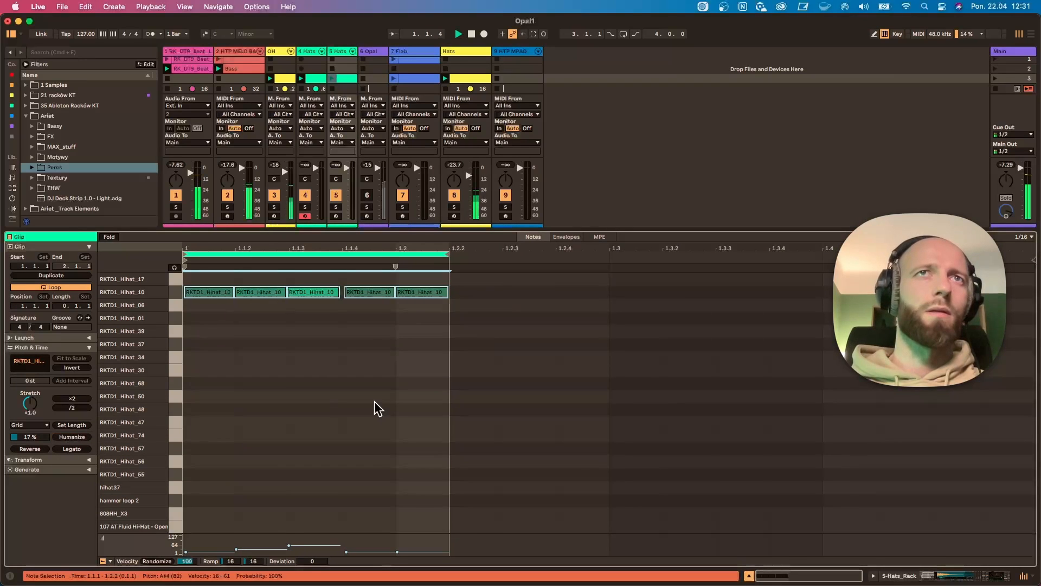
# Switch the RKTD1_Hihat_10 pad's sampler to Classic mode with a 12.7 ms attack, 134 ms decay and sustain at minus infinity
pyautogui.click(341, 51)
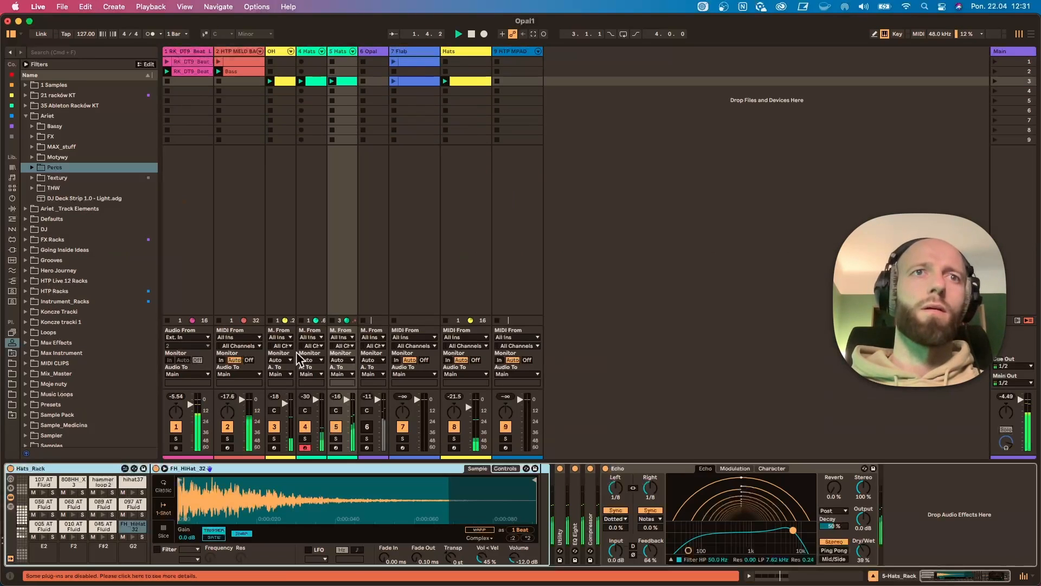
pyautogui.click(22, 513)
pyautogui.click(102, 482)
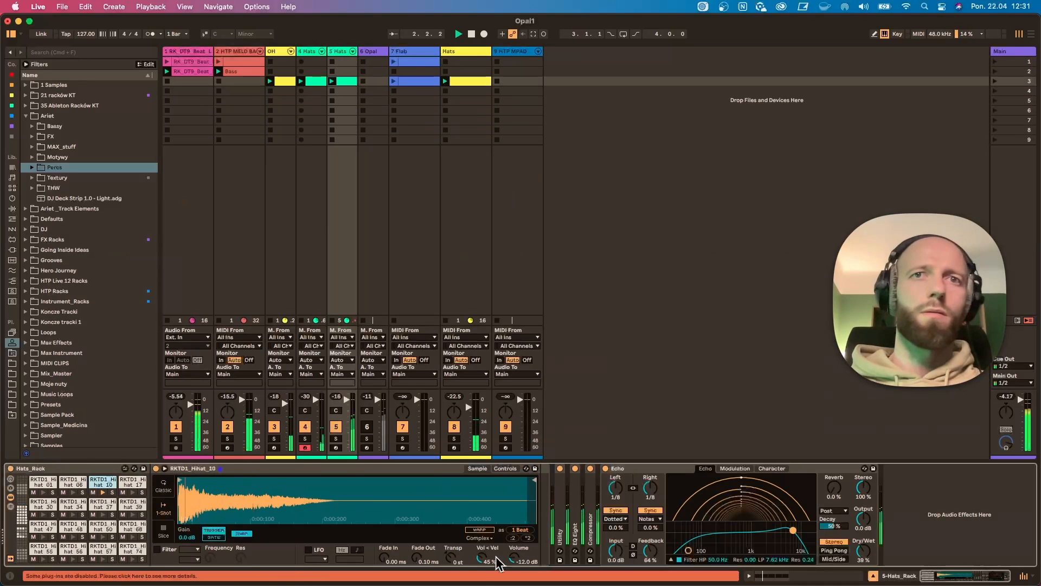
pyautogui.moveTo(449, 558); pyautogui.dragTo(417, 572)
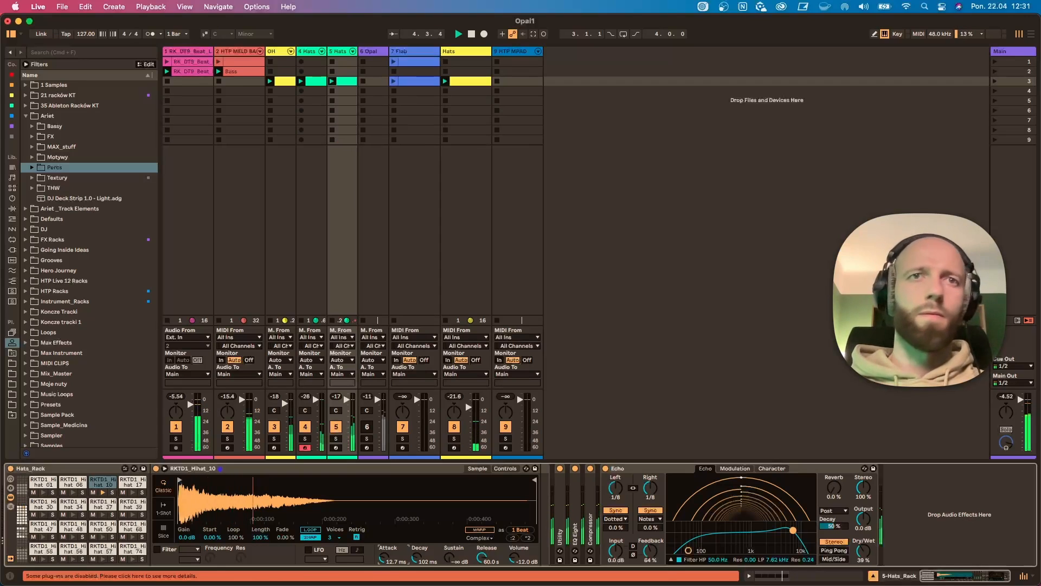
pyautogui.moveTo(414, 562); pyautogui.dragTo(414, 554)
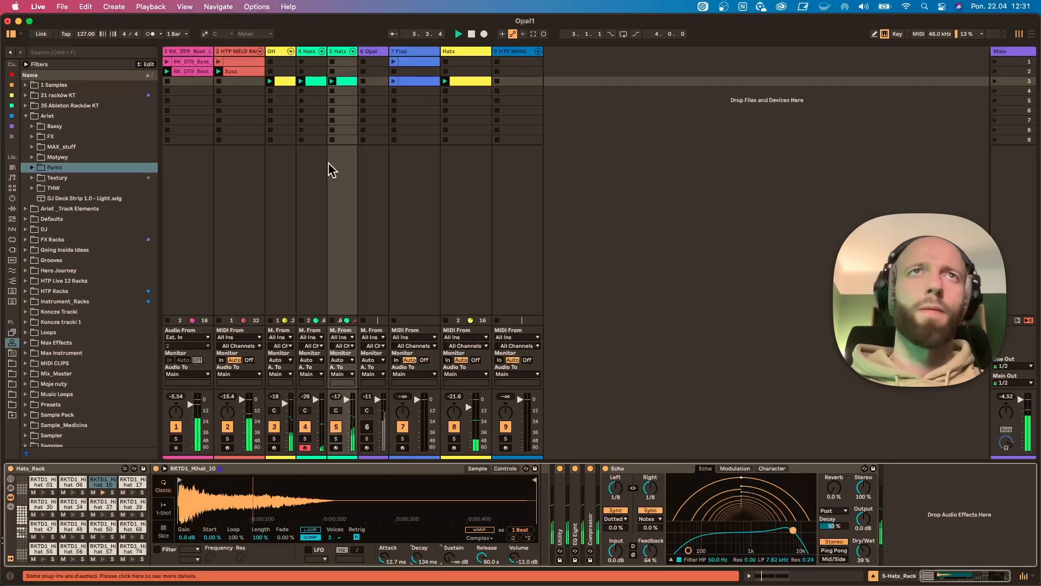
# Duplicate the five-note loop in the second Hats_Rack track's clip to a length of 0.2.2
pyautogui.doubleClick(353, 83)
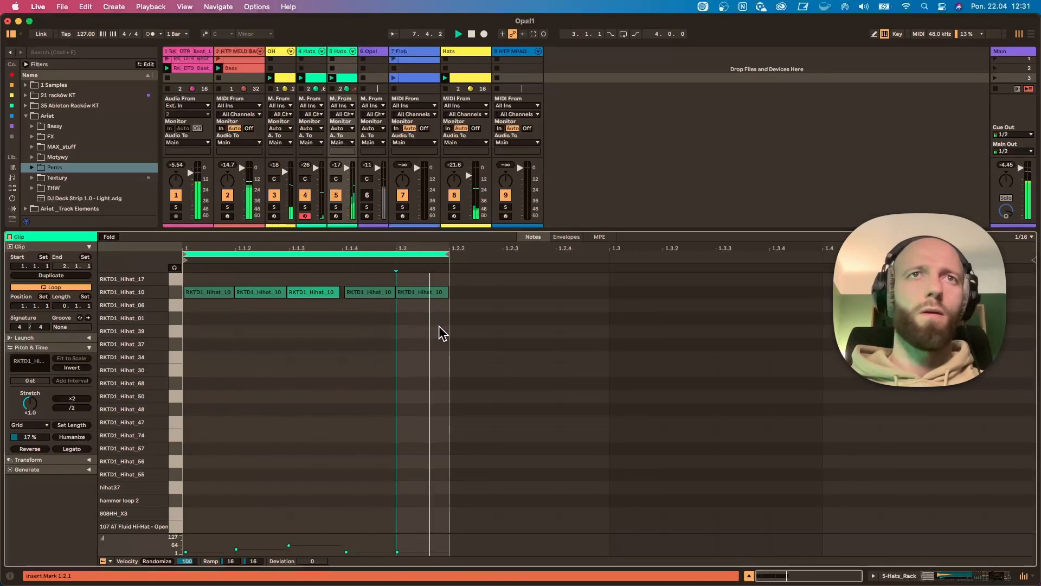
pyautogui.moveTo(432, 327); pyautogui.dragTo(244, 310)
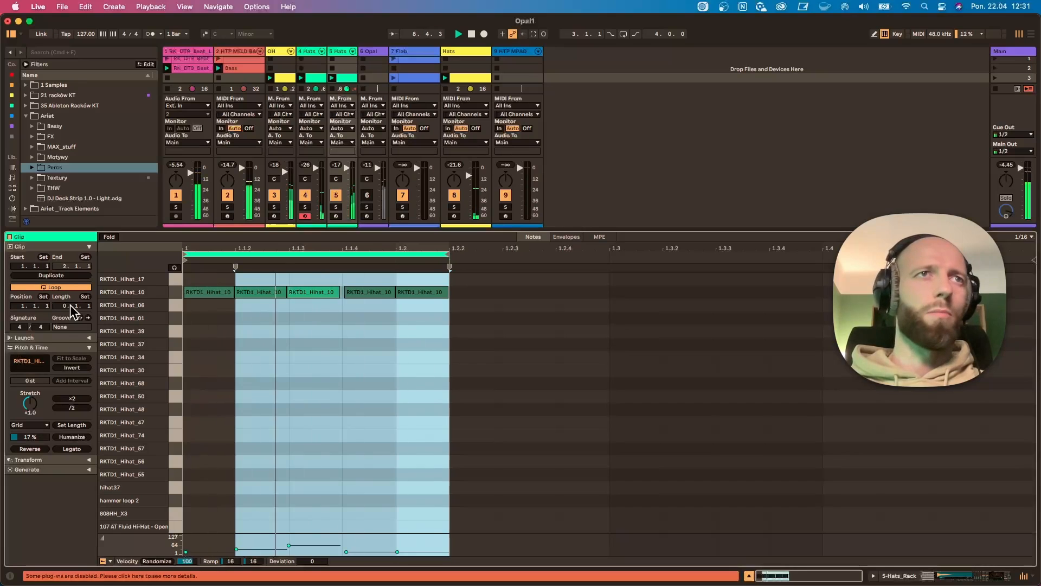
pyautogui.click(61, 274)
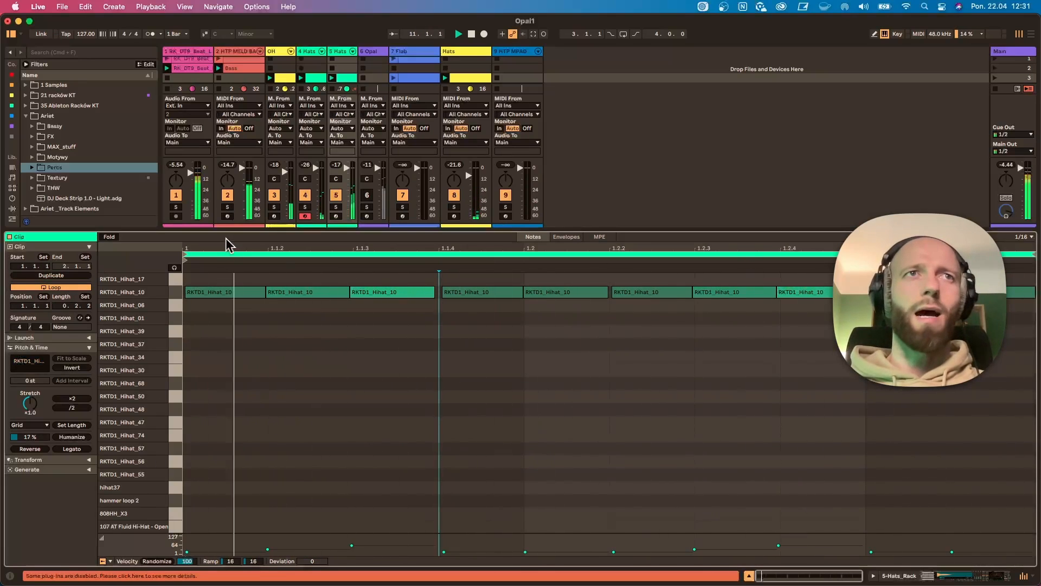
# Hide the clip properties and resize the note editor to give the notes more room
pyautogui.click(88, 246)
pyautogui.moveTo(150, 223); pyautogui.dragTo(190, 346)
pyautogui.moveTo(96, 406); pyautogui.dragTo(2, 404)
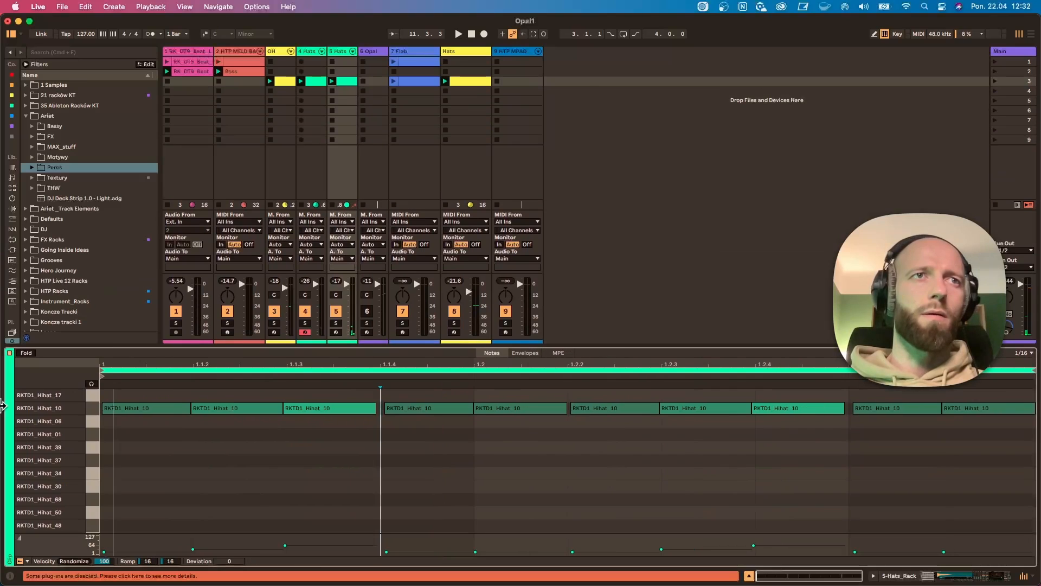
pyautogui.moveTo(188, 343); pyautogui.dragTo(195, 239)
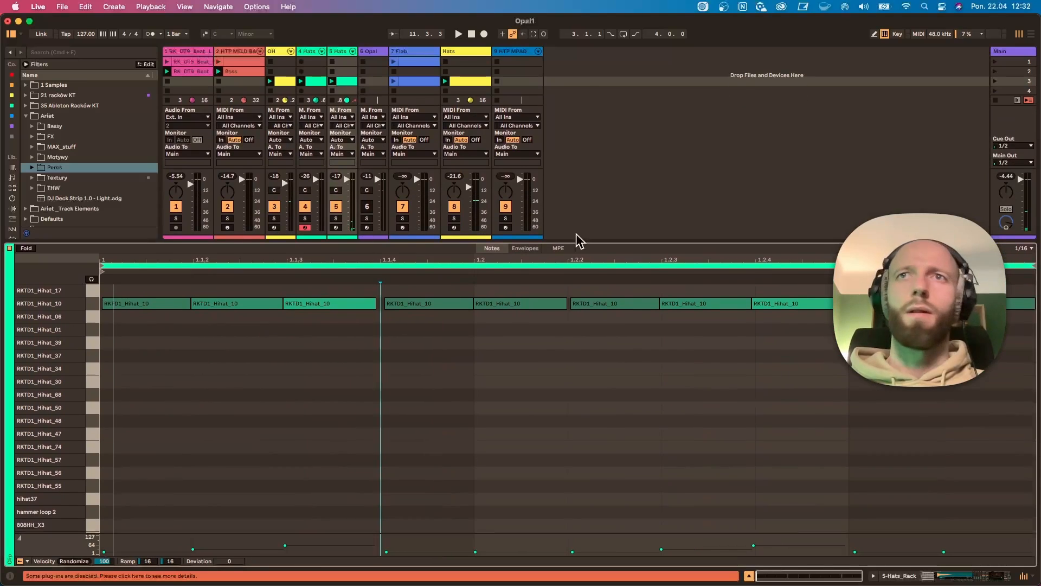
# During playback, set the note velocities to 41 near 1.2.3 and 6 near 1.2.4, and raise the last two notes' velocities
pyautogui.press('space')
pyautogui.moveTo(781, 303); pyautogui.dragTo(780, 325)
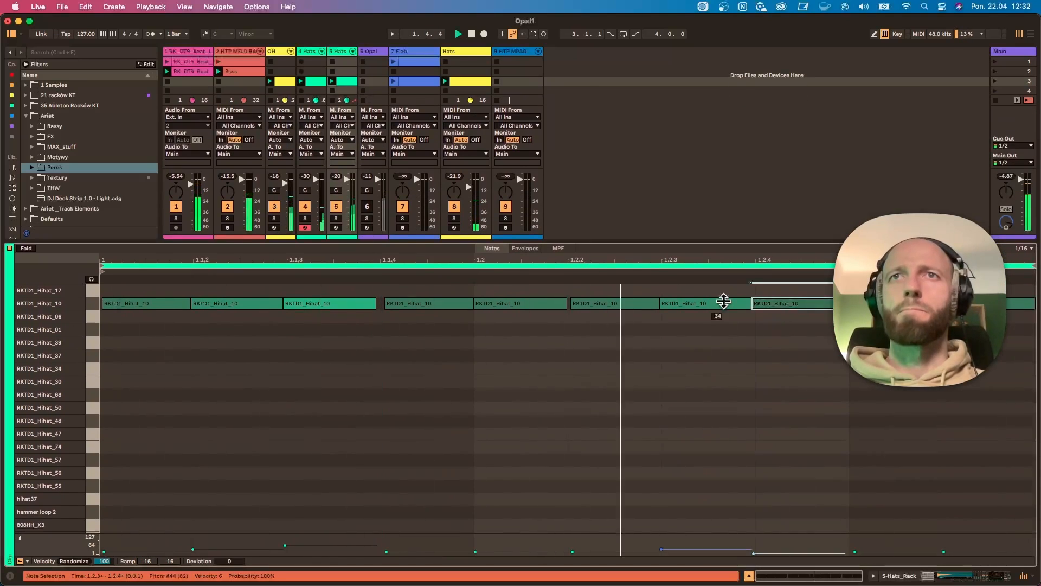
pyautogui.moveTo(725, 301); pyautogui.dragTo(725, 283)
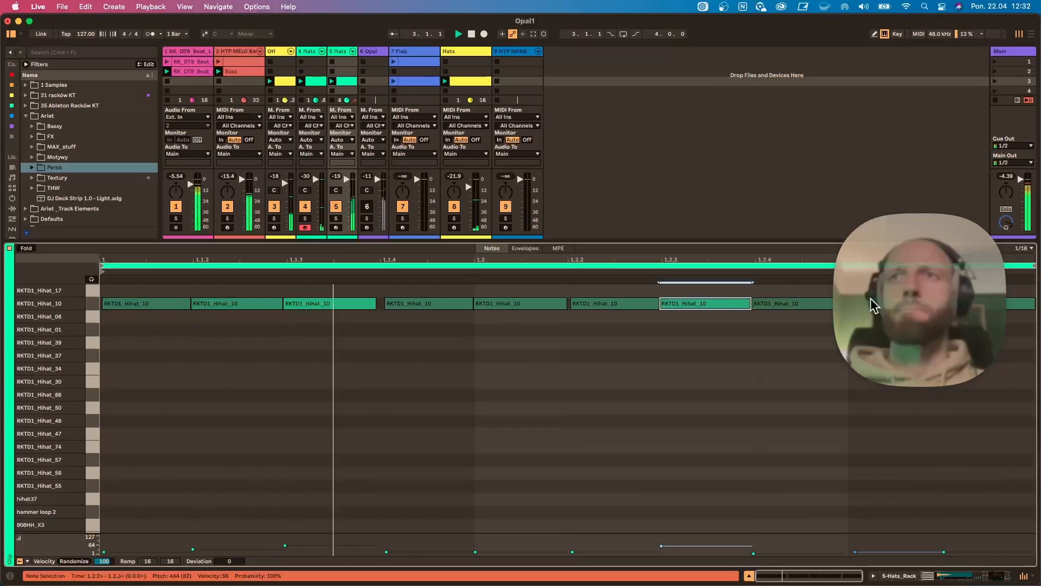
pyautogui.moveTo(960, 302); pyautogui.dragTo(908, 284)
pyautogui.click(707, 304)
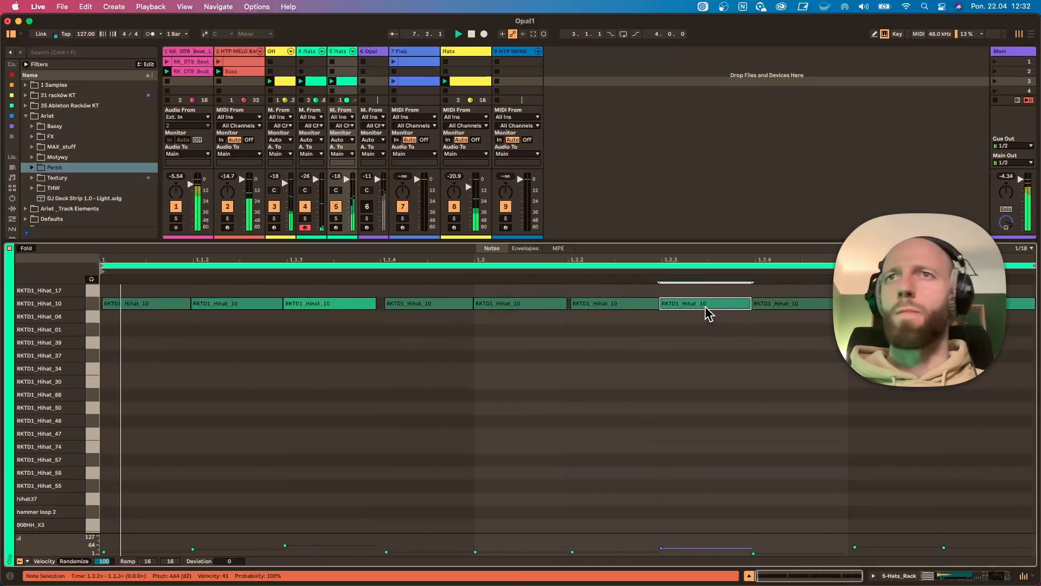
# Shrink the note editor and insert a new MIDI track after the second Hats_Rack track
pyautogui.moveTo(702, 244); pyautogui.dragTo(684, 369)
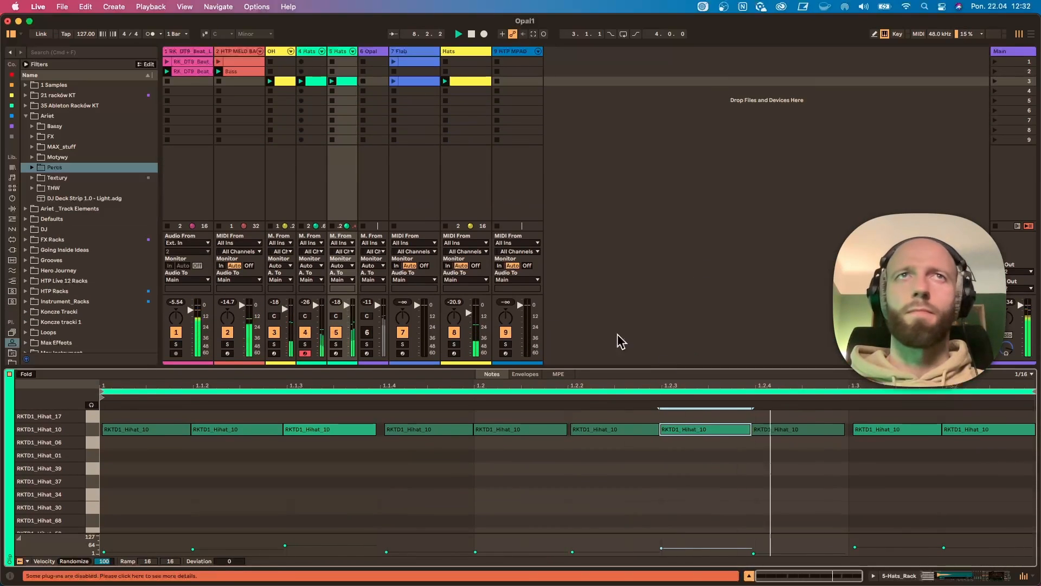
pyautogui.click(339, 53)
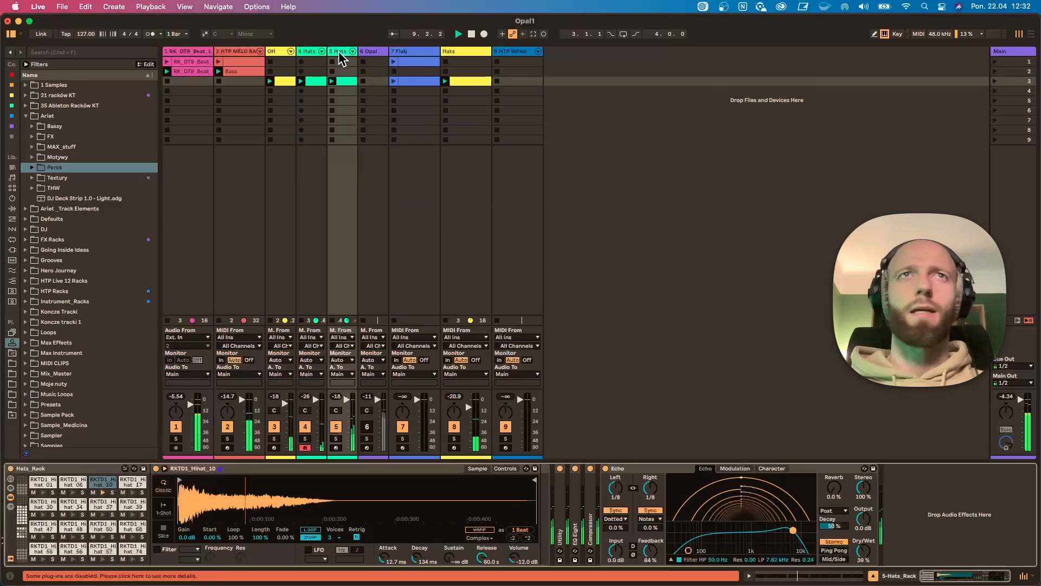
pyautogui.rightClick(340, 52)
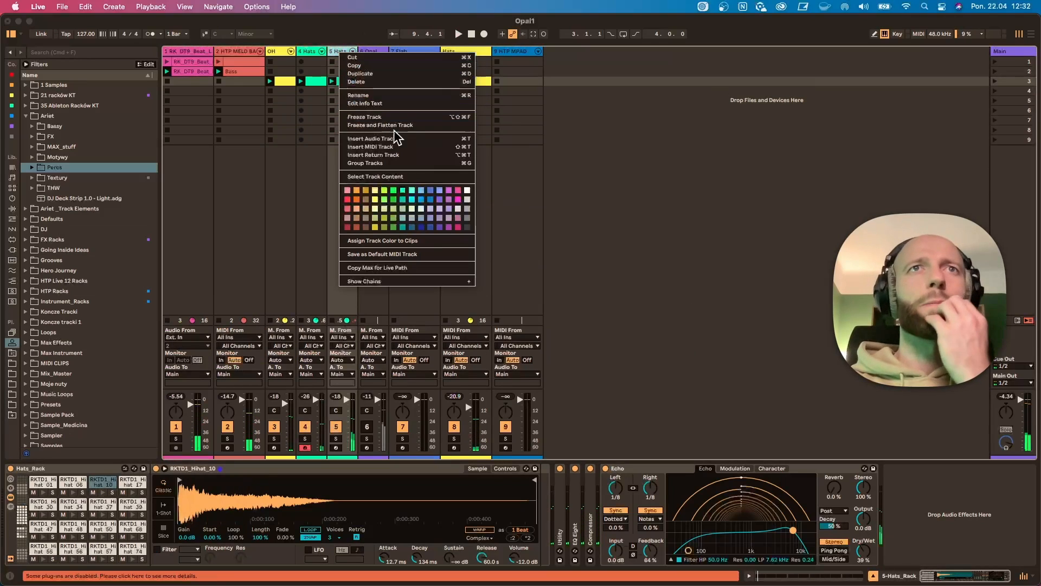
pyautogui.click(370, 147)
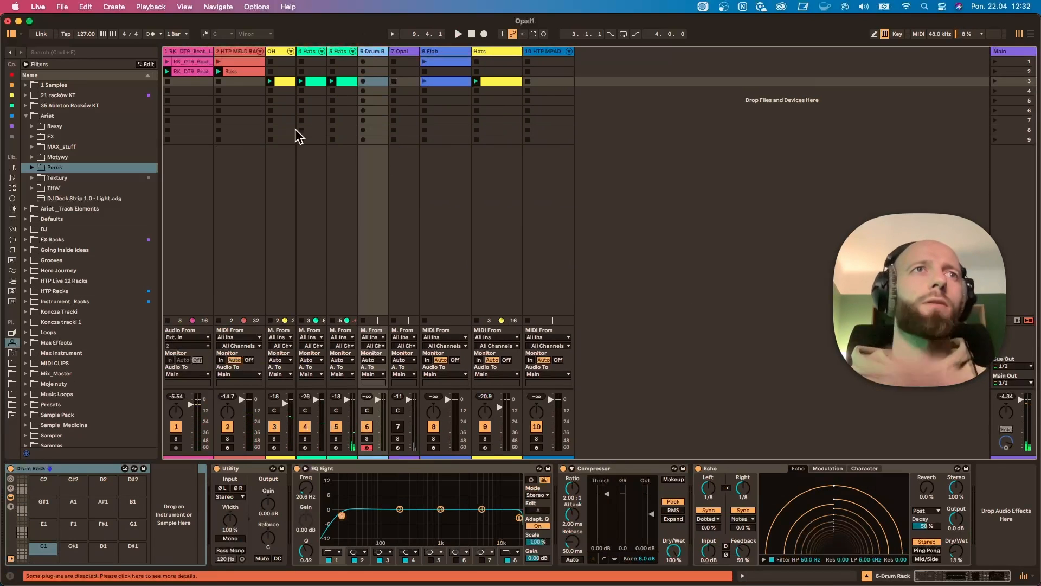
# Collapse the Ariet folder and search the browser's drum content for "rim"
pyautogui.click(26, 116)
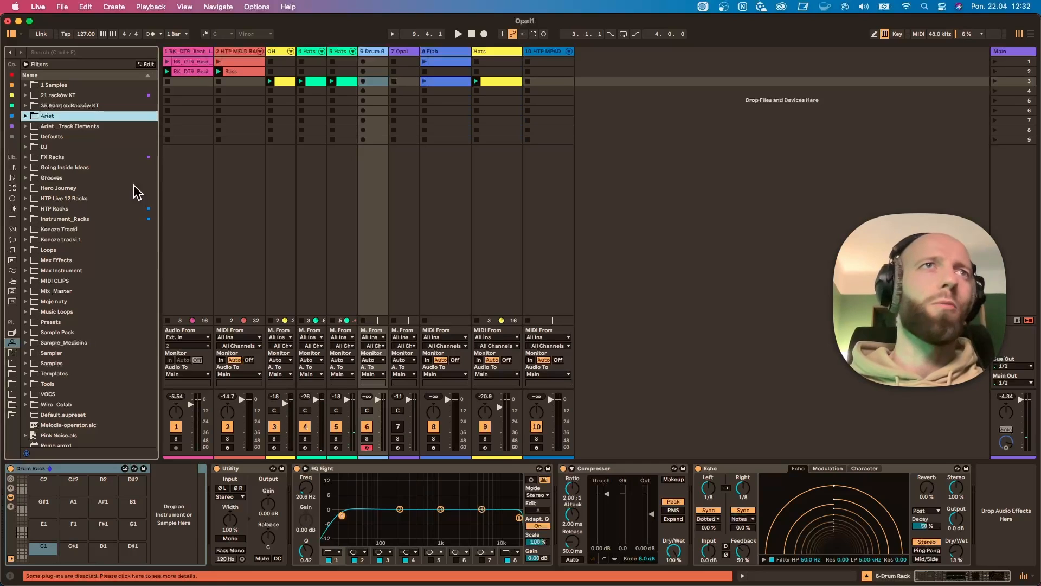
pyautogui.click(12, 126)
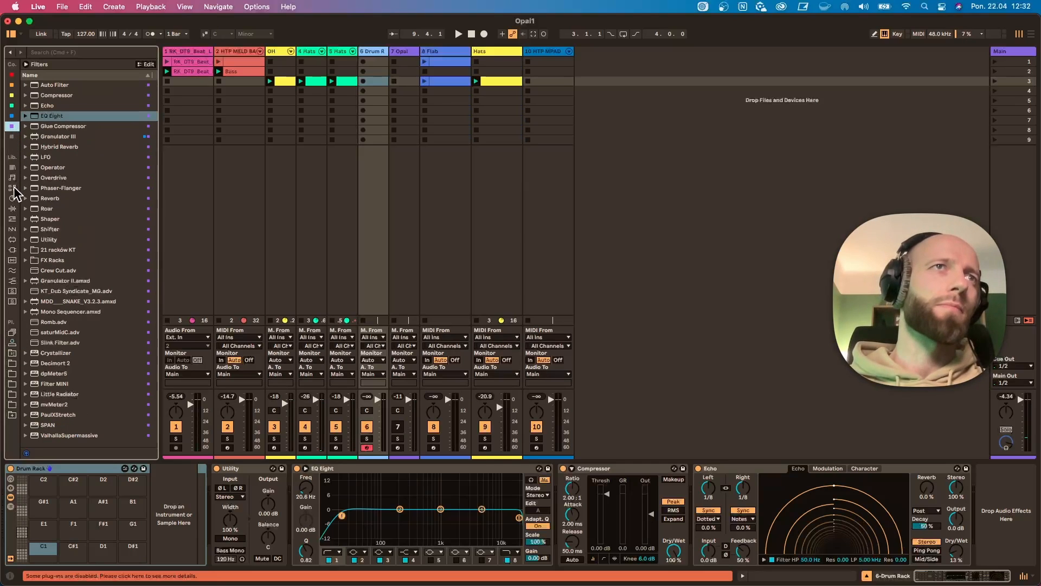
pyautogui.click(12, 189)
pyautogui.scroll(-5, 47, 302)
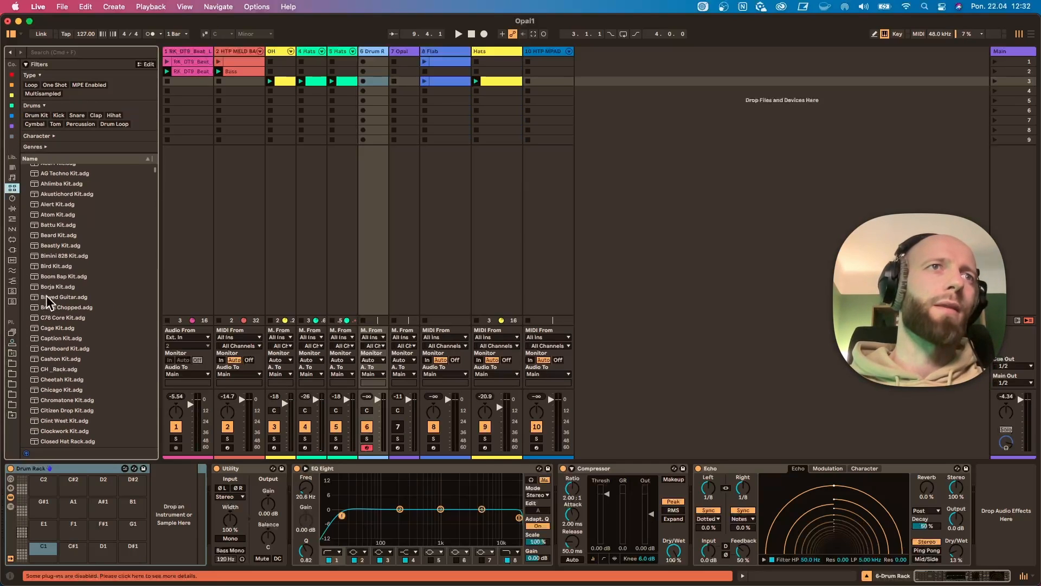
pyautogui.click(12, 198)
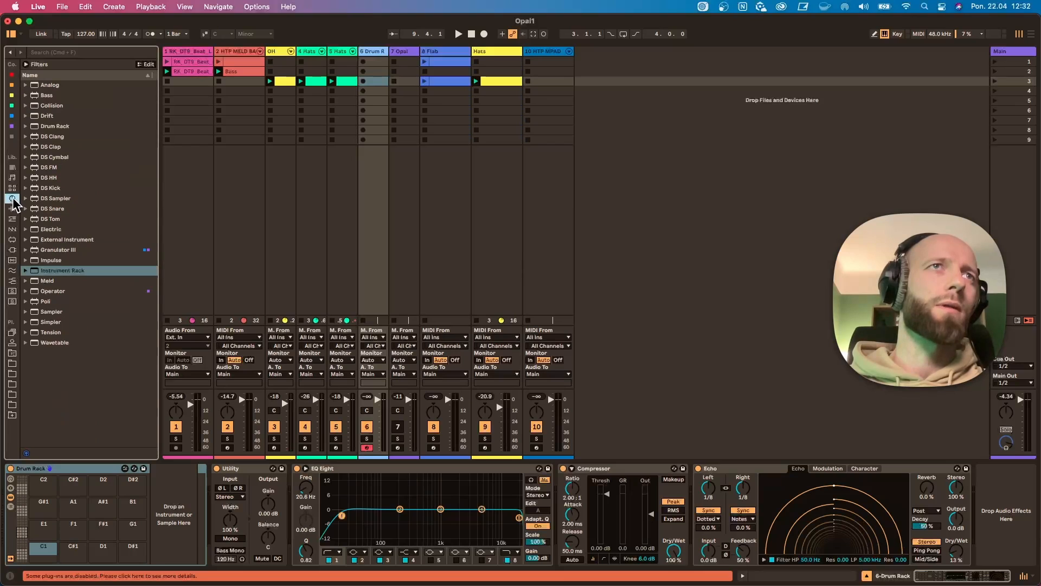
pyautogui.click(12, 209)
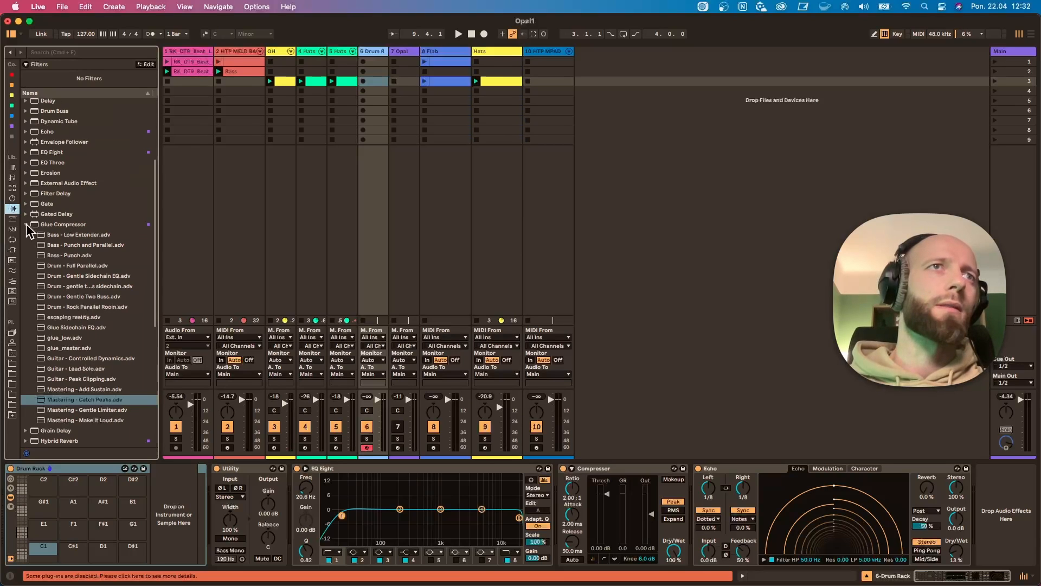
pyautogui.click(12, 188)
pyautogui.click(67, 53)
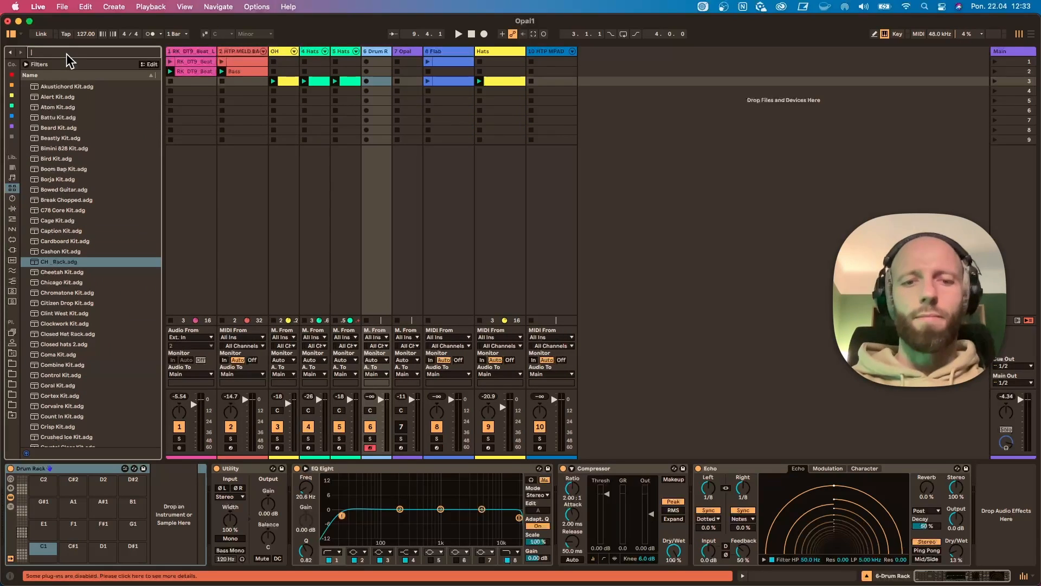
pyautogui.write('rim')
# Audition rim samples from Crystal Glass Rim G#4 1.aif through Rim 909 SP 2.wav
pyautogui.click(51, 115)
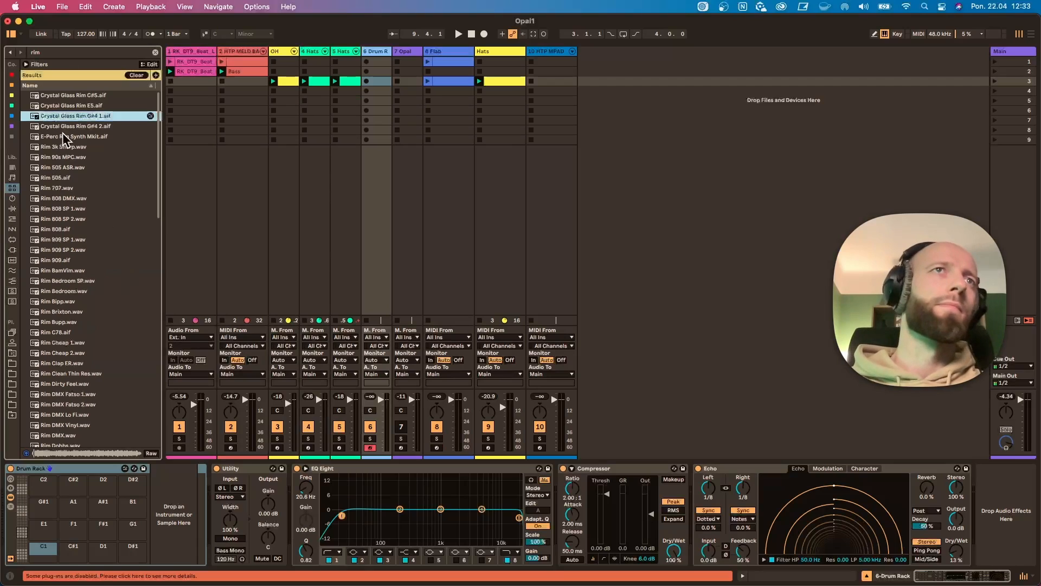
pyautogui.click(63, 146)
pyautogui.click(68, 167)
pyautogui.click(73, 208)
pyautogui.click(74, 229)
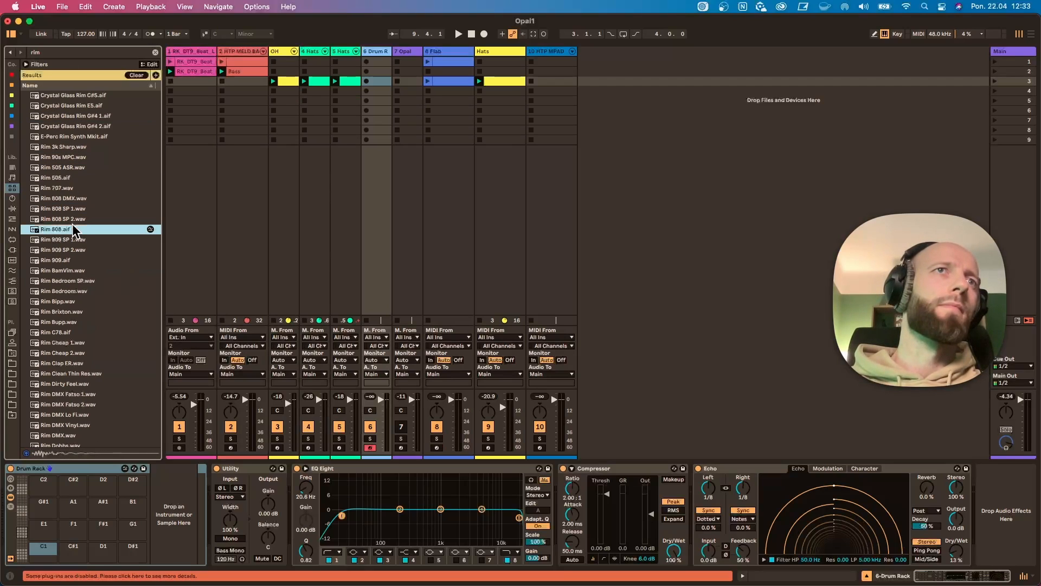
pyautogui.click(74, 250)
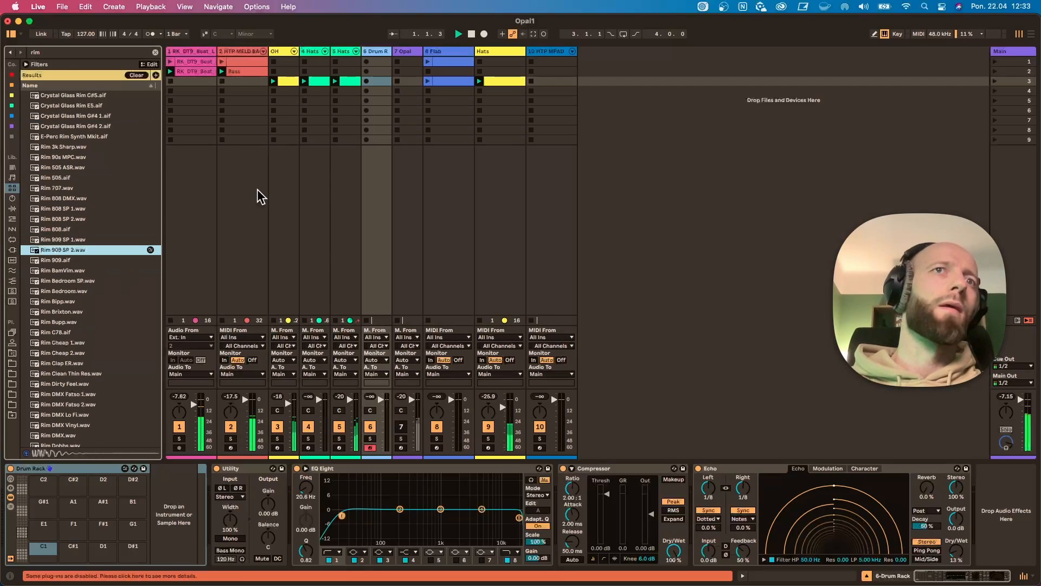
# Solo the bass and beat tracks for a listen, and audition more rim samples up to Rim Bipp.wav
pyautogui.click(232, 438)
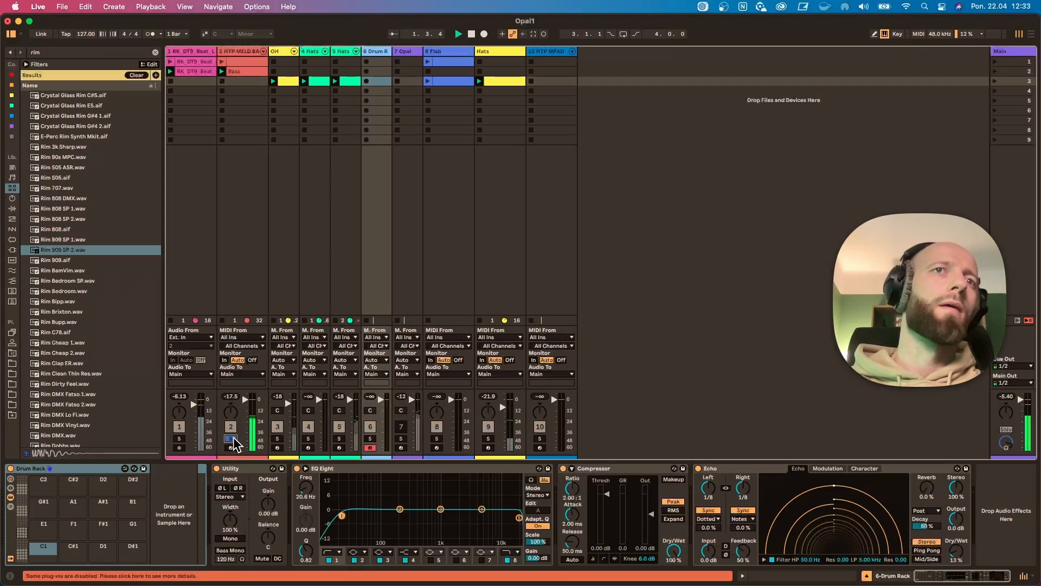
pyautogui.click(180, 438)
pyautogui.click(61, 270)
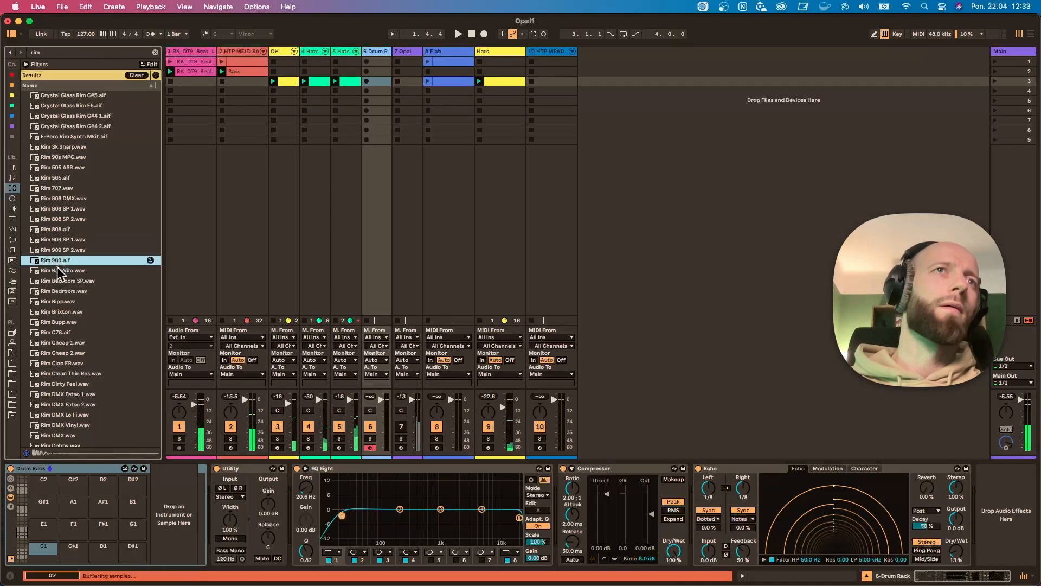
pyautogui.click(78, 300)
pyautogui.click(381, 56)
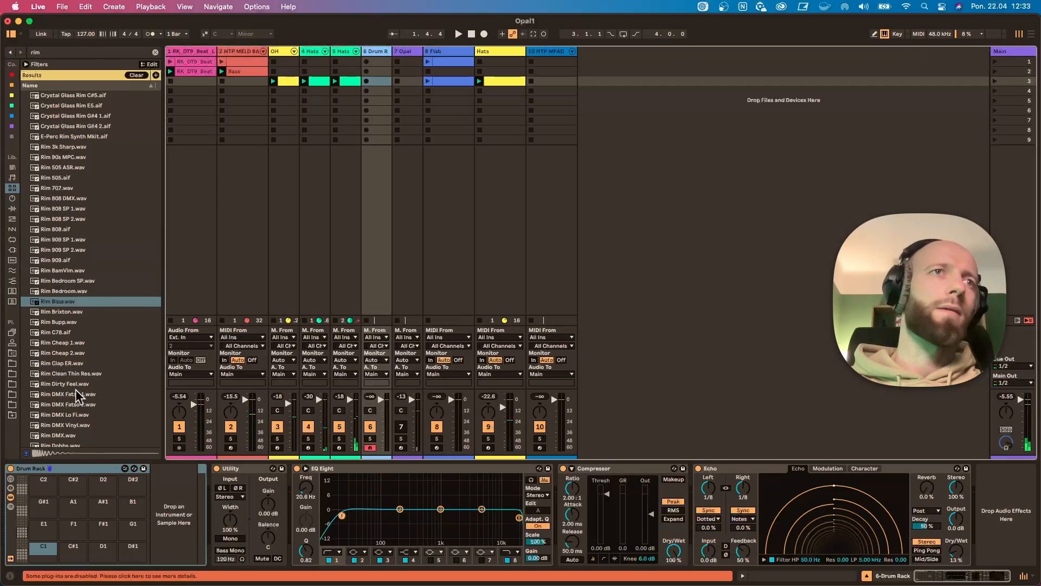
# Load the samples from Rim Bedroom SP.wav through Rim DMX Lo Fi.wav onto the new track's Drum Rack pads, starting at A1
pyautogui.click(76, 415)
pyautogui.keyDown('shift'); pyautogui.click(69, 280); pyautogui.keyUp('shift')
pyautogui.moveTo(68, 361); pyautogui.dragTo(67, 499)
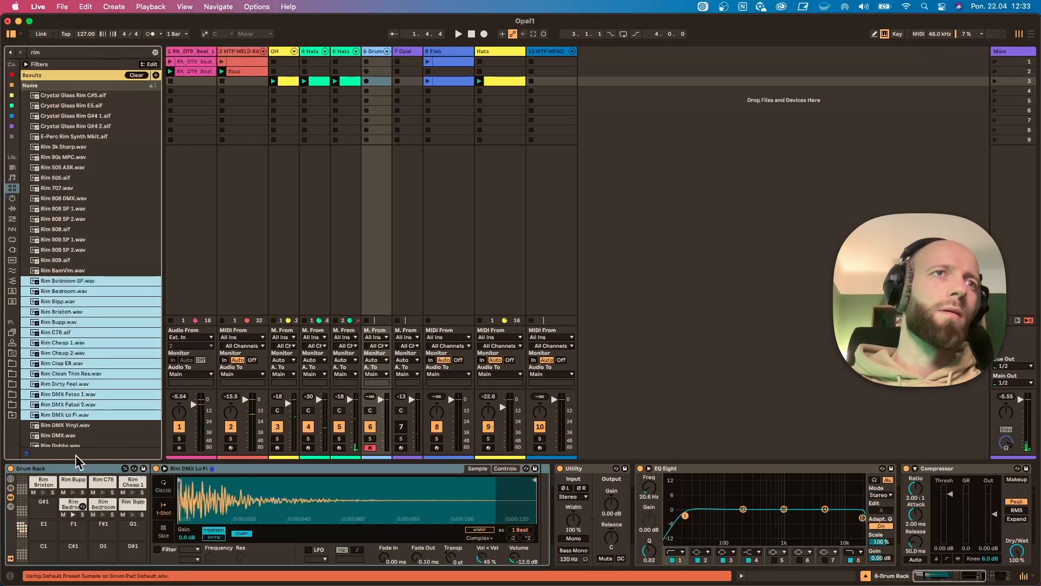
# Clear the rim search and audition drum kits such as Oracle Dirty Work Kit.adg and Brainfreeze Kit.adg
pyautogui.click(66, 251)
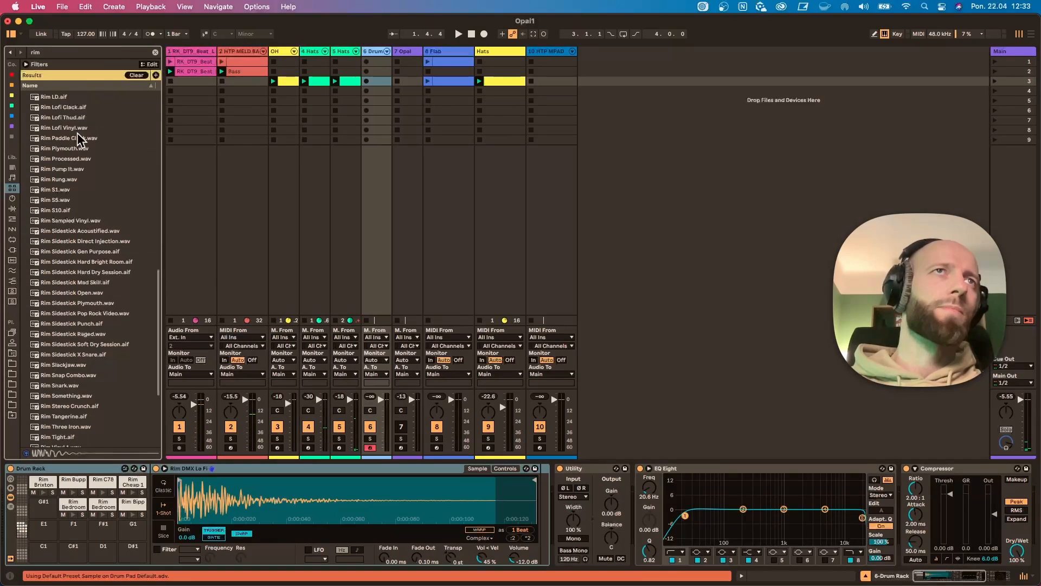
pyautogui.click(155, 52)
pyautogui.scroll(-5, 81, 325)
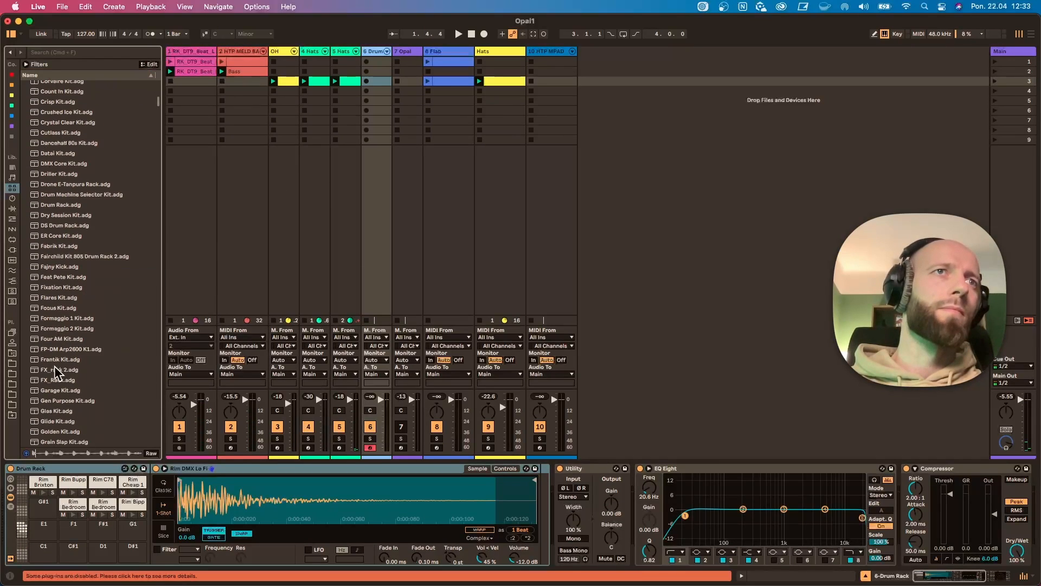
pyautogui.click(78, 359)
pyautogui.scroll(15, 77, 361)
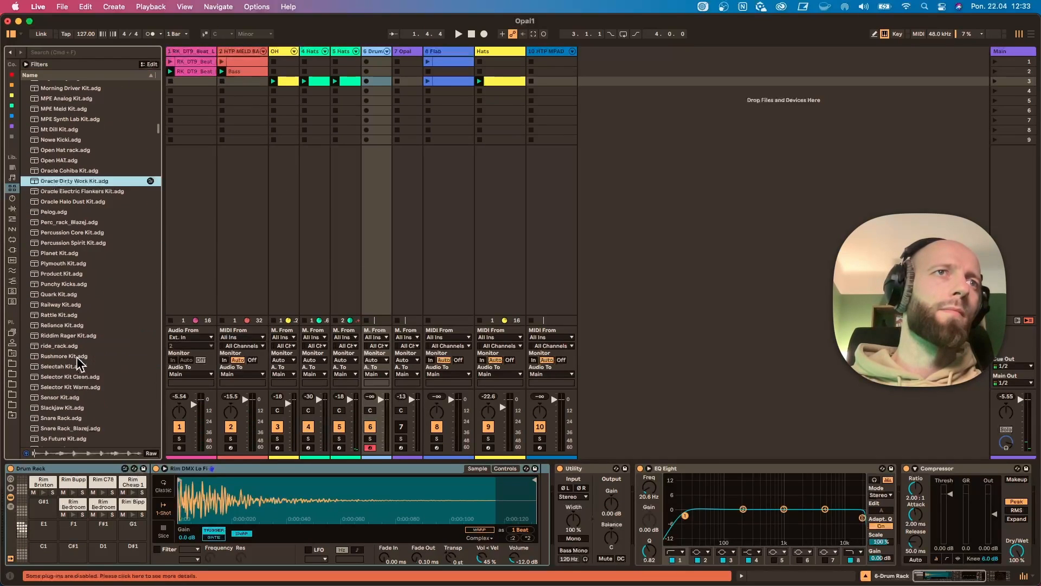
pyautogui.click(76, 360)
pyautogui.scroll(-9, 74, 355)
pyautogui.click(74, 356)
pyautogui.scroll(-11, 74, 356)
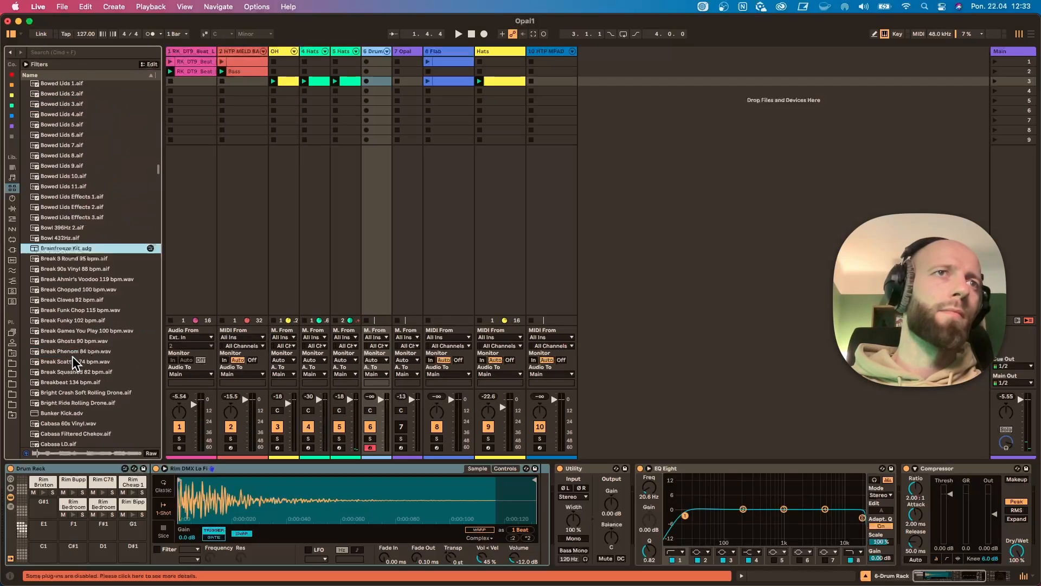
# Audition further drum samples, including Clap Cargo.wav, Clap DMX Analog.wav and Clap ER Fenk.wav
pyautogui.click(74, 355)
pyautogui.scroll(-9, 74, 354)
pyautogui.click(75, 355)
pyautogui.scroll(-10, 75, 355)
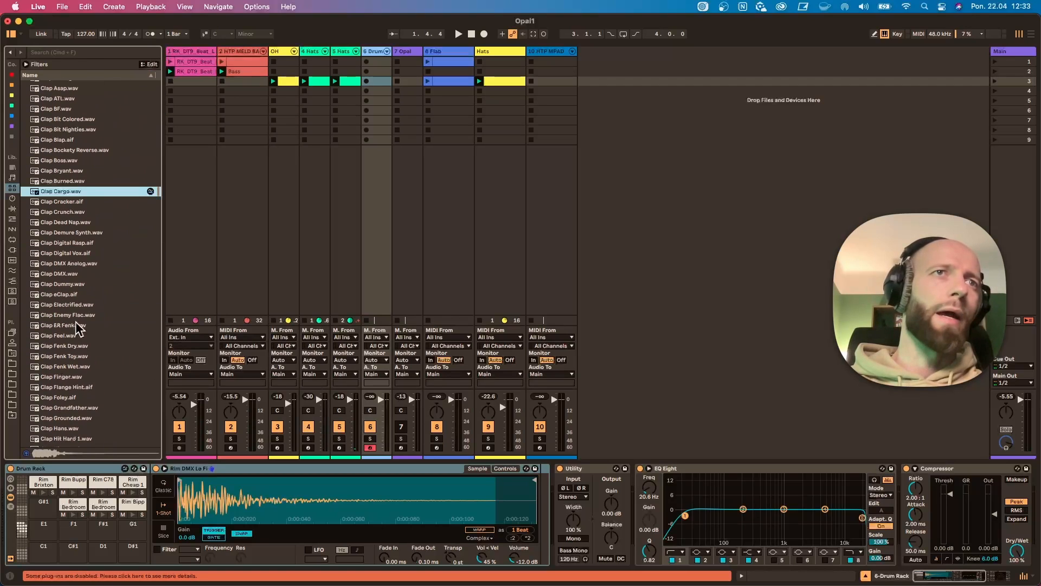
pyautogui.click(75, 326)
pyautogui.click(84, 264)
pyautogui.click(82, 326)
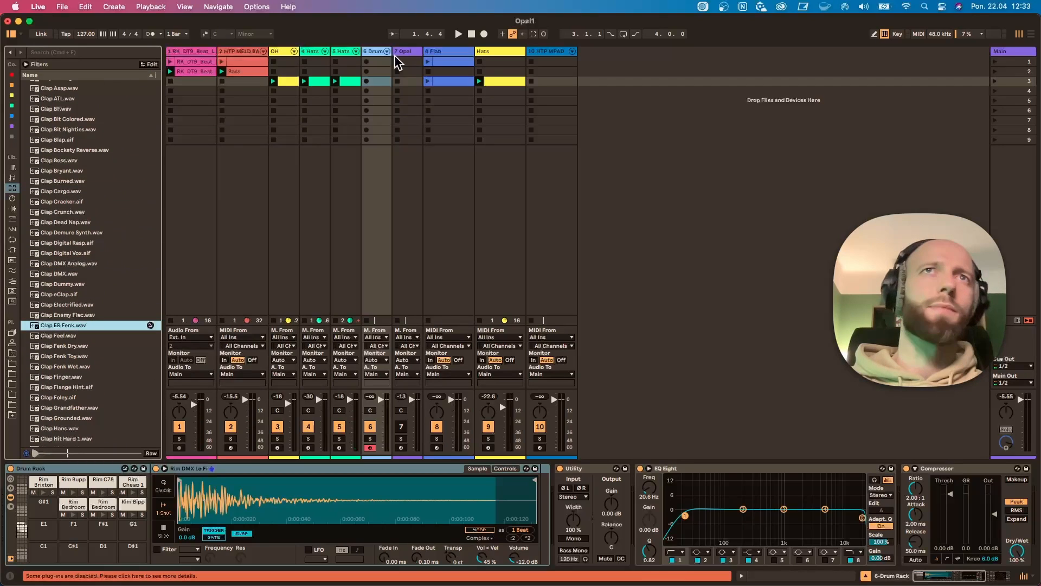
# Duplicate the Drum Rack track that holds the rim samples
pyautogui.press('super+shift+r')
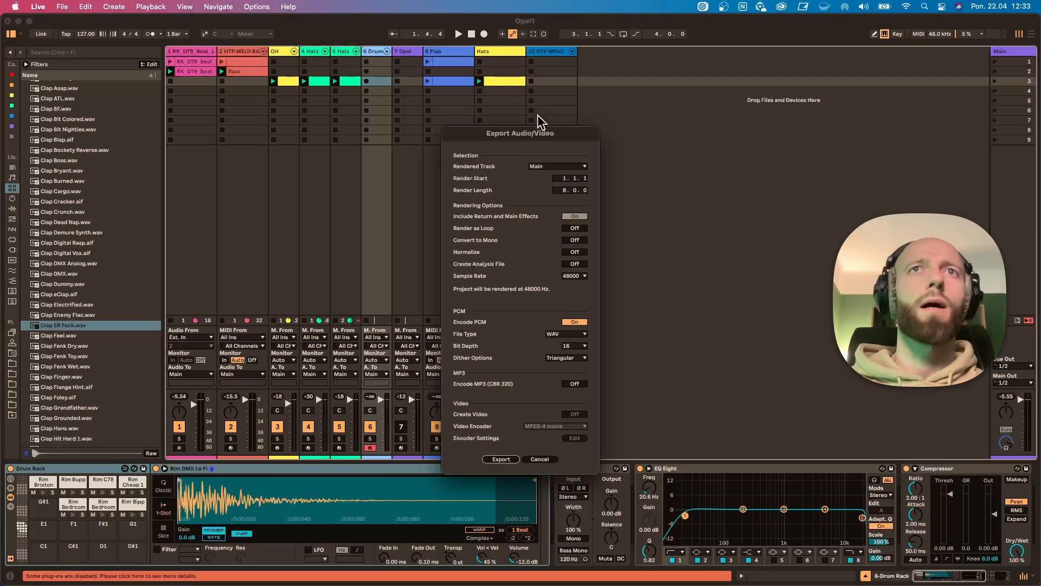
pyautogui.press('Escape')
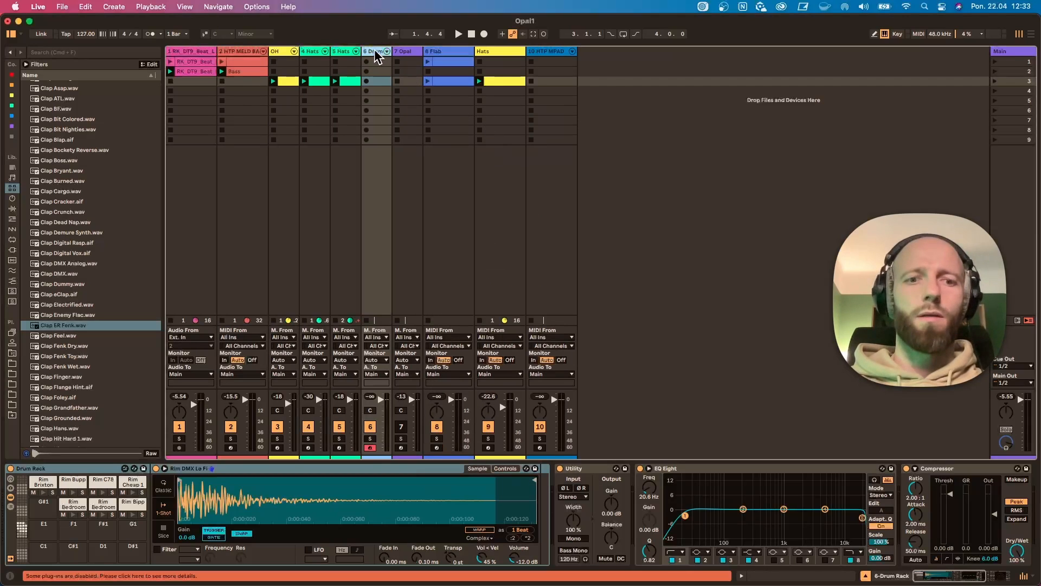
pyautogui.press('super+d')
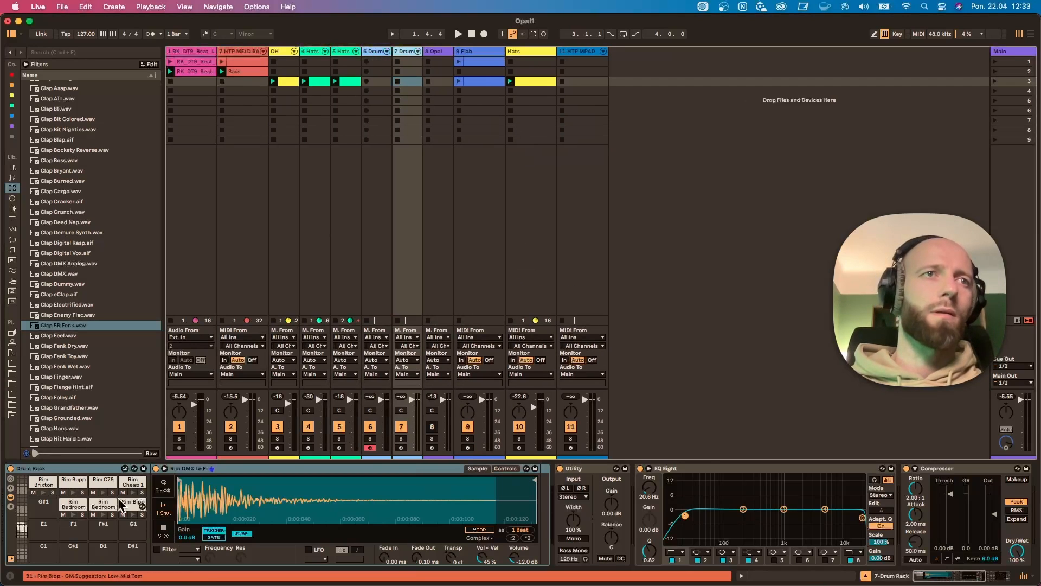
# Undo the duplication of the rim Drum Rack track and insert a new MIDI track named claps after it
pyautogui.click(129, 524)
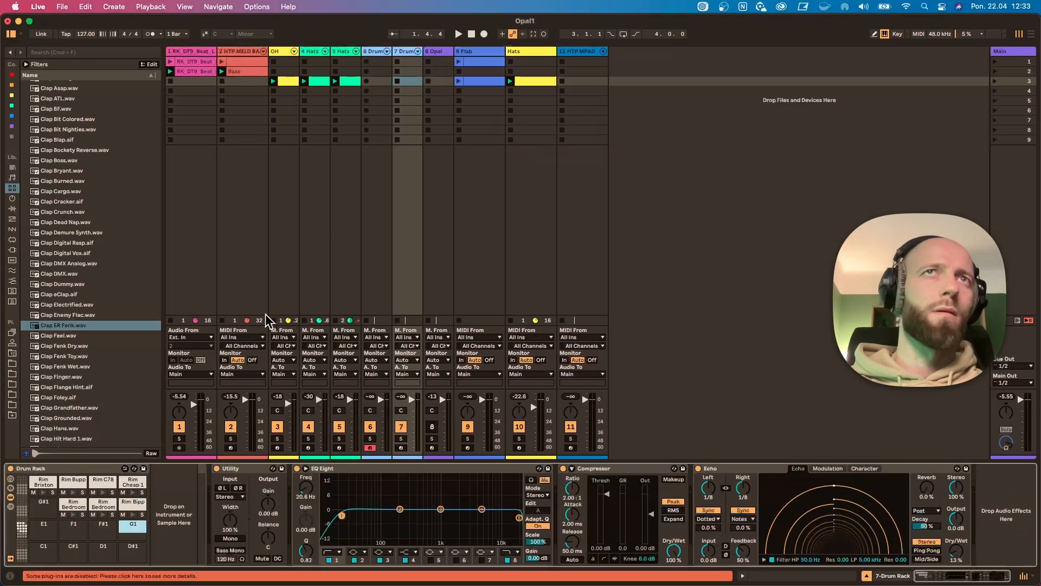
pyautogui.press('super+z')
pyautogui.click(375, 50)
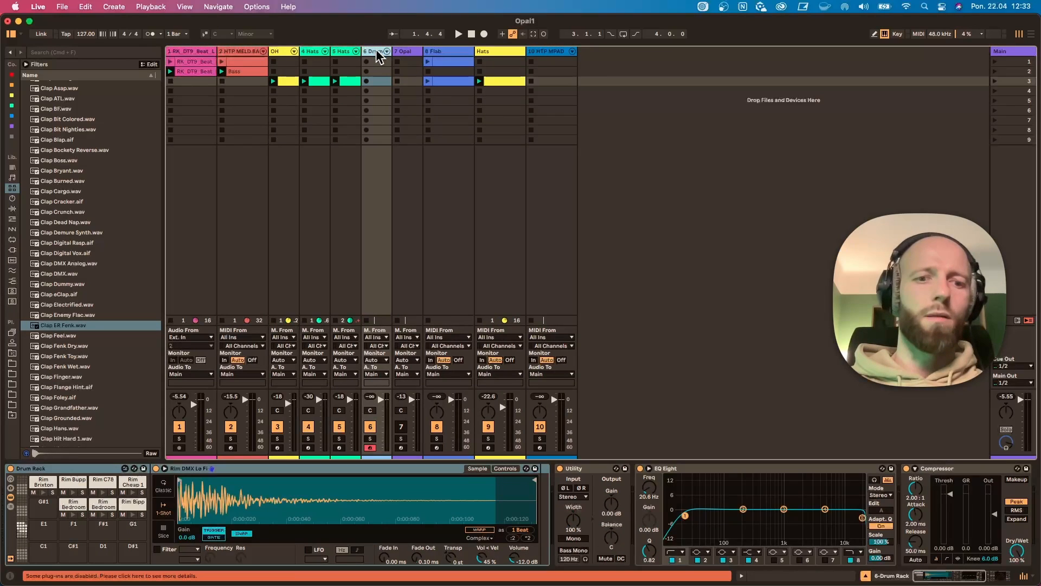
pyautogui.press('shift+super+t')
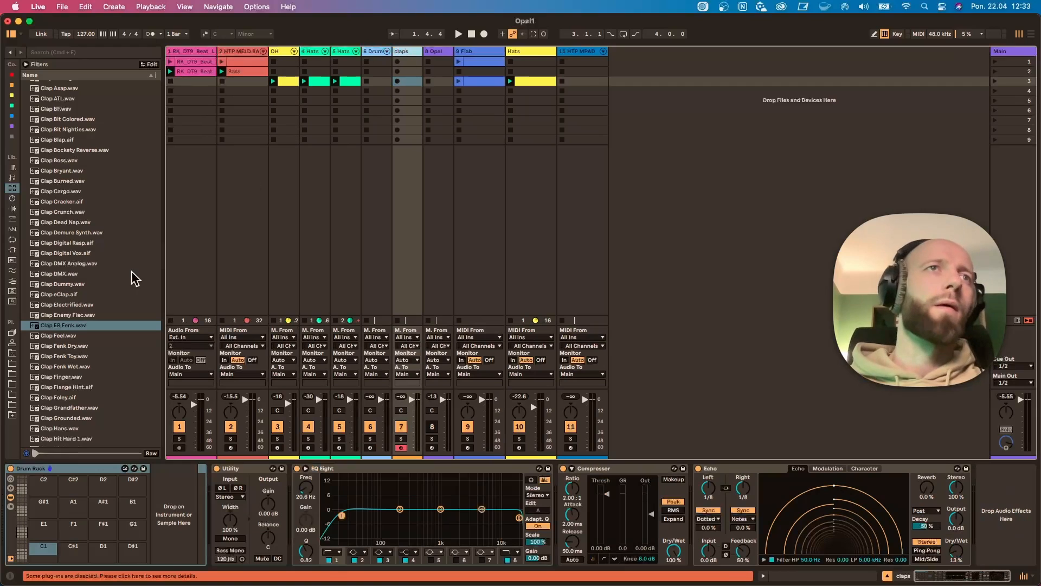
# Load the samples from Clap Digital Rasp.aif through Clap Fenk Toy.wav onto the pads of the claps track's Drum Rack
pyautogui.click(95, 243)
pyautogui.keyDown('shift'); pyautogui.click(82, 357); pyautogui.keyUp('shift')
pyautogui.moveTo(68, 244); pyautogui.dragTo(68, 548)
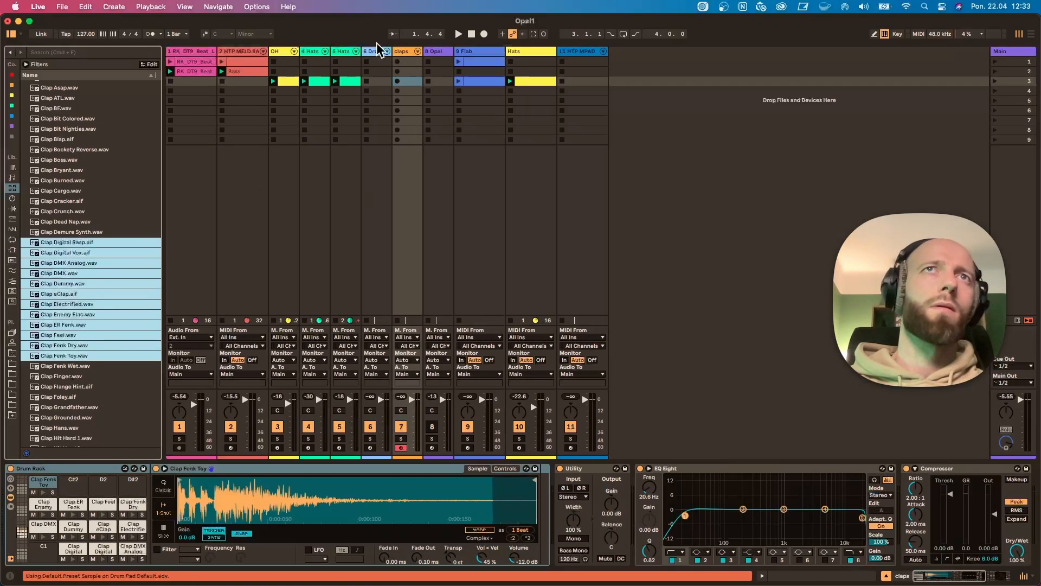
# Create a rim track clip in scene 3 with notes for Rim Clean Thin Res at 1.2.3, Rim Cheap 1 at 1.2.4 and Rim DMX Lo Fi at 1.3.2
pyautogui.click(368, 56)
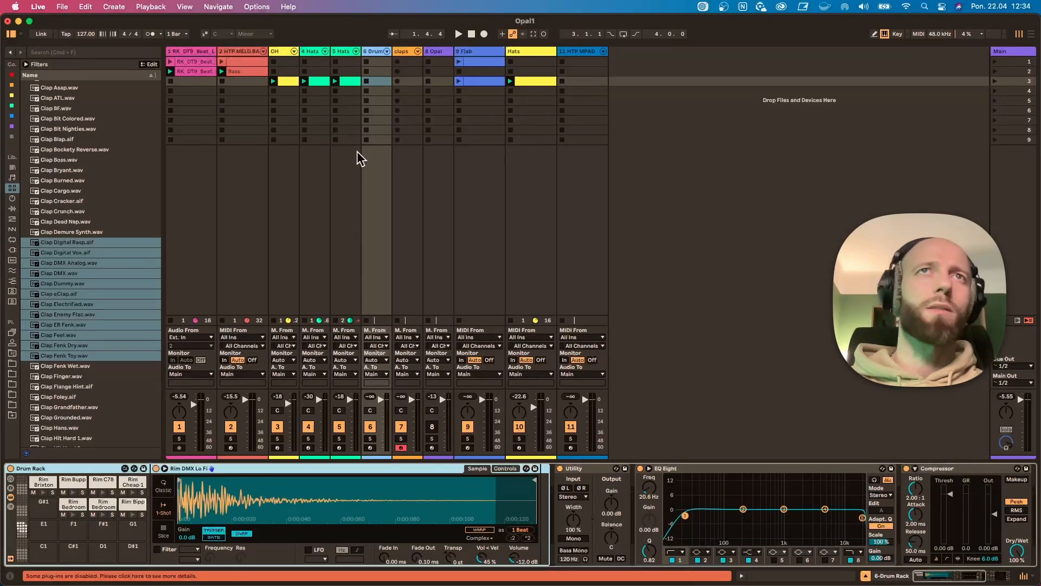
pyautogui.doubleClick(382, 80)
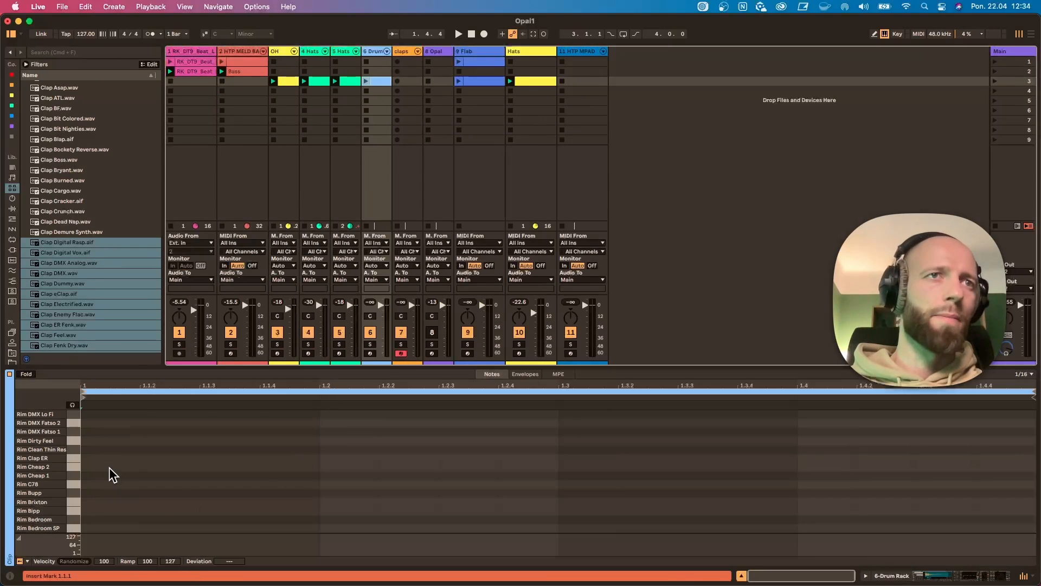
pyautogui.doubleClick(473, 450)
pyautogui.doubleClick(546, 475)
pyautogui.doubleClick(618, 423)
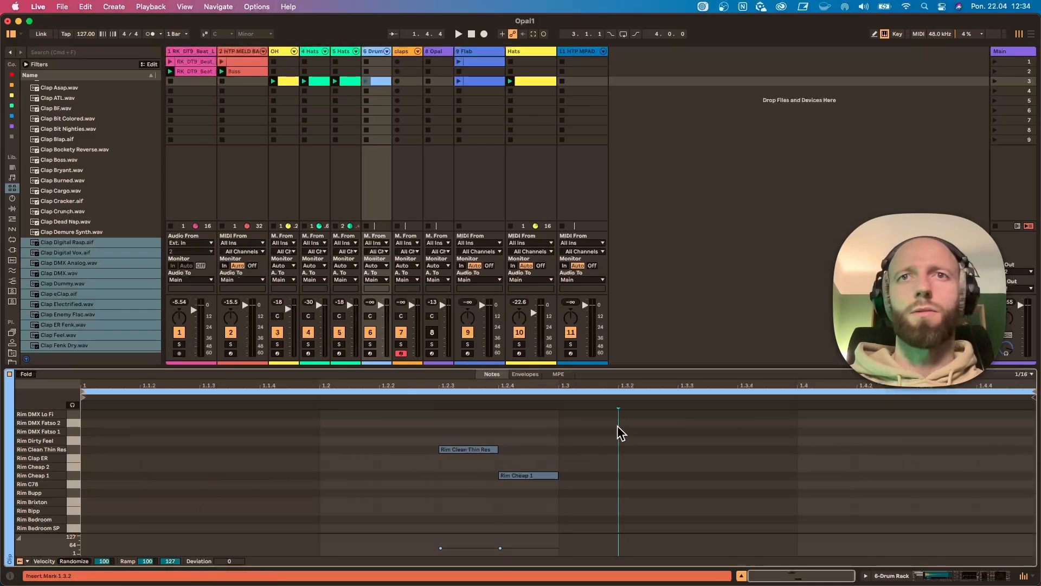
pyautogui.moveTo(611, 425); pyautogui.dragTo(640, 416)
# Launch the rim clip, changing the 1.3.2 note to Rim Clean Thin Res and the 1.2.4 note to Rim Clap ER
pyautogui.click(368, 82)
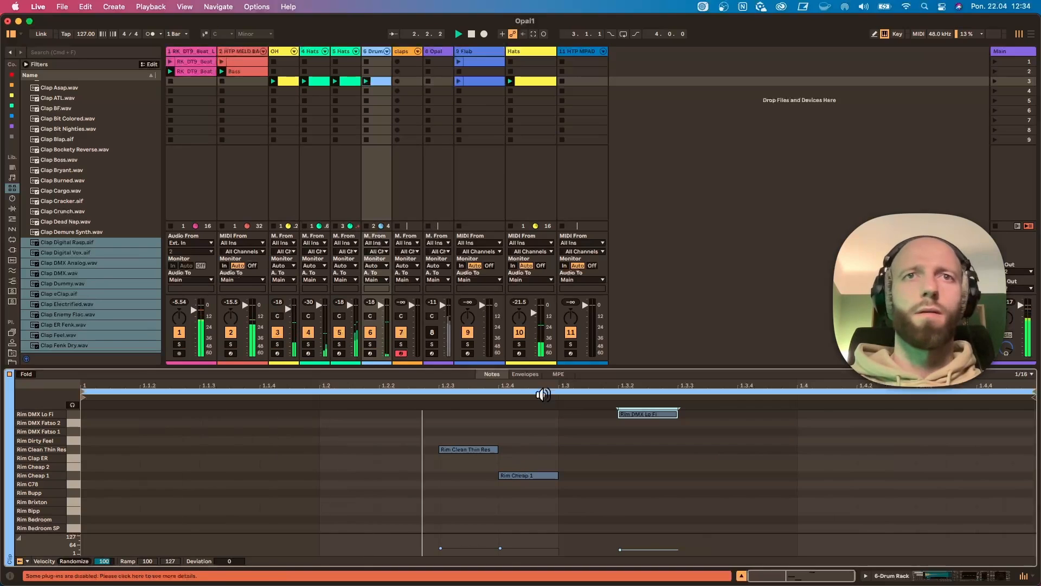
pyautogui.moveTo(648, 415); pyautogui.dragTo(658, 452)
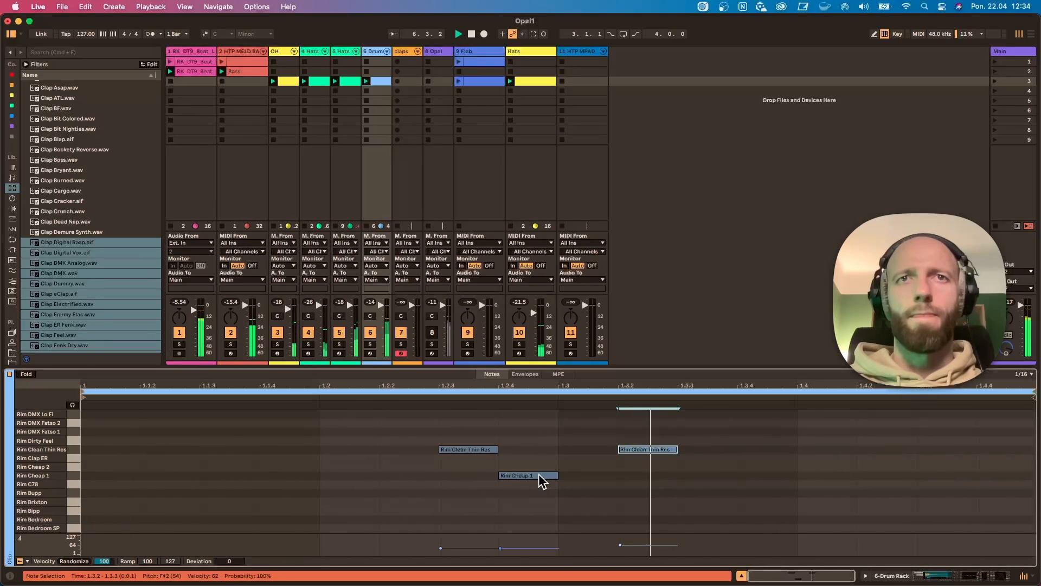
pyautogui.moveTo(539, 475); pyautogui.dragTo(542, 458)
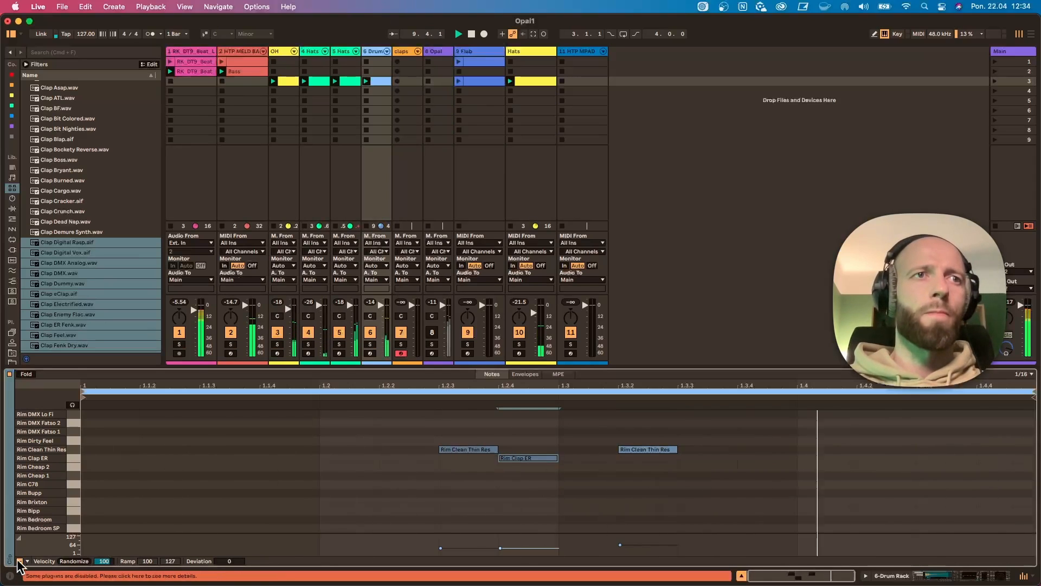
# Duplicate the rim clip's loop to two bars and restart playback
pyautogui.click(10, 408)
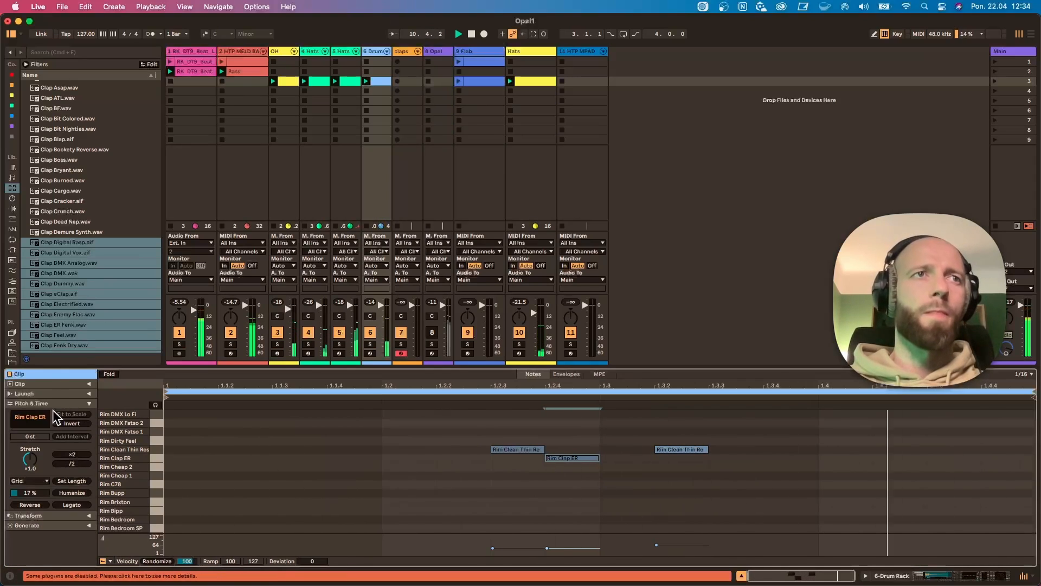
pyautogui.click(87, 384)
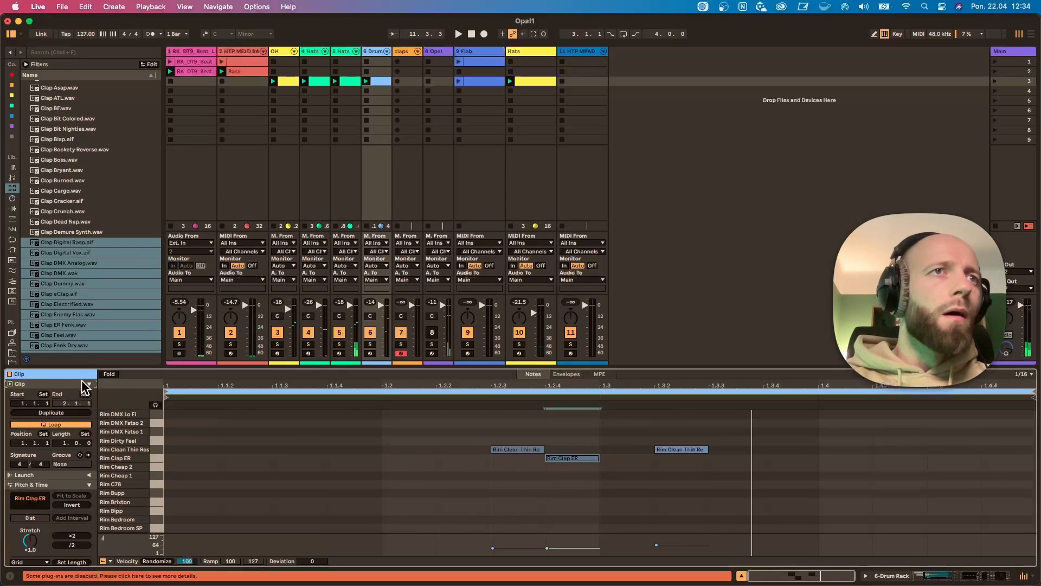
pyautogui.click(38, 412)
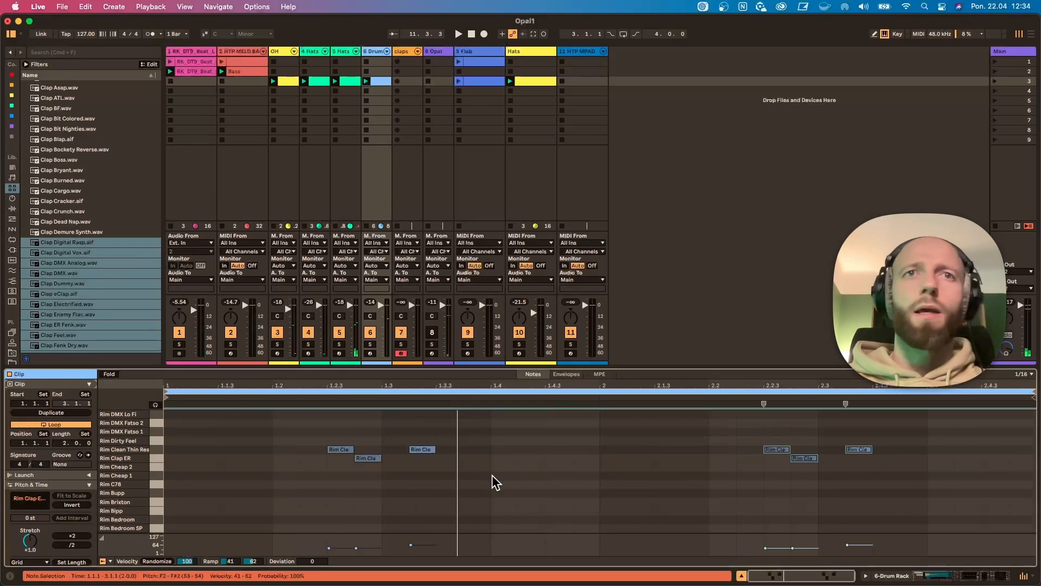
pyautogui.click(700, 473)
pyautogui.press('space')
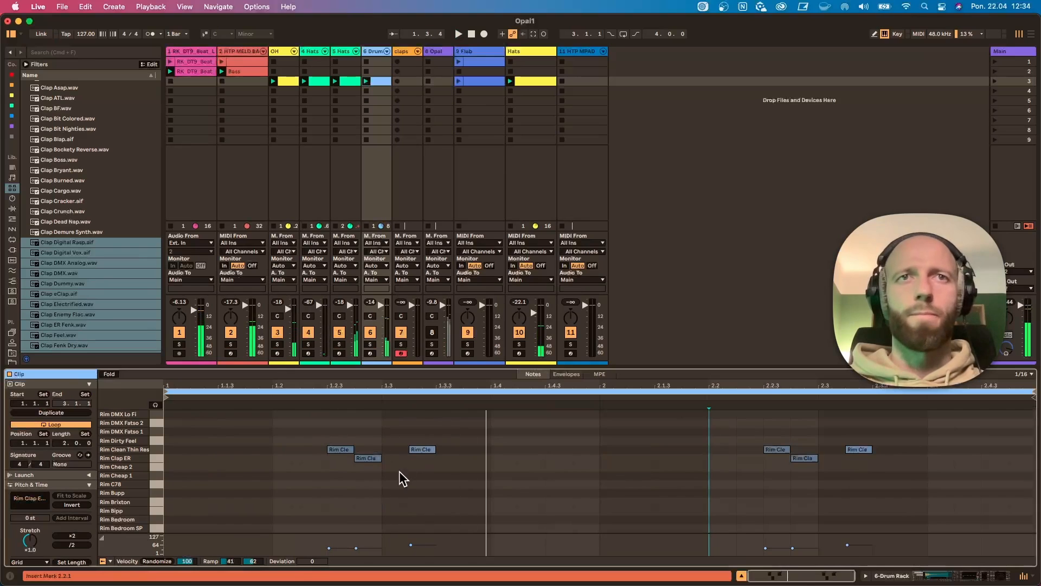
# Deactivate the Rim Clap ER note at 1.2.4 and add Rim Clean Thin Res notes at 2.3.4 and 2.4.3
pyautogui.moveTo(398, 477); pyautogui.dragTo(373, 449)
pyautogui.press('0')
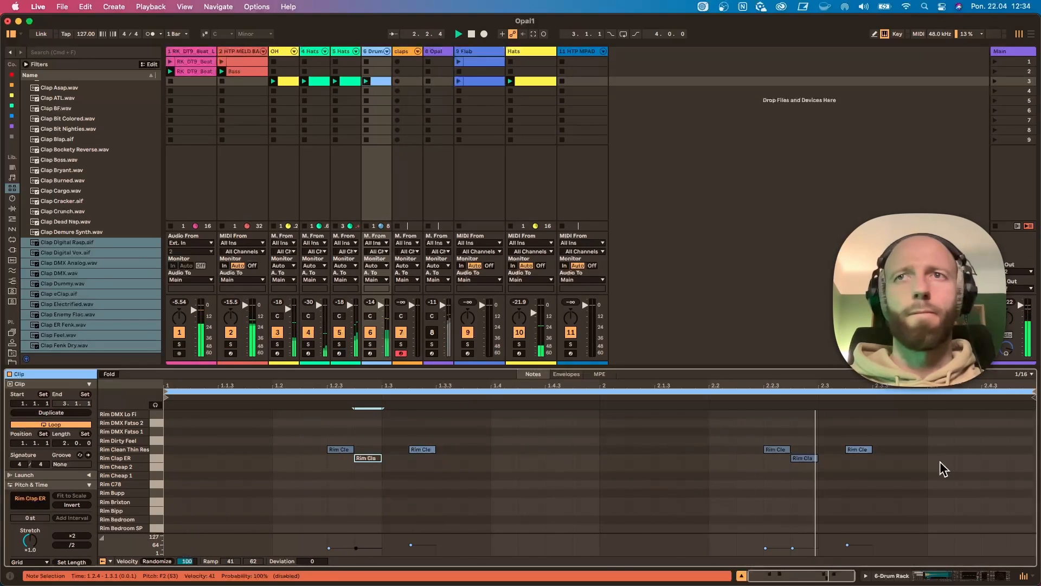
pyautogui.doubleClick(964, 450)
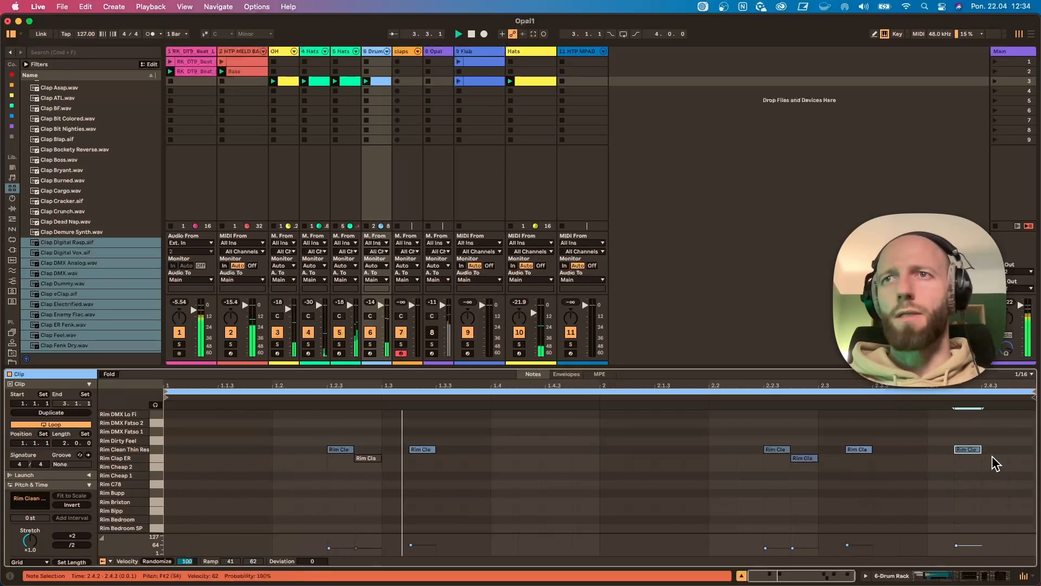
pyautogui.doubleClick(993, 459)
pyautogui.moveTo(988, 458); pyautogui.dragTo(940, 451)
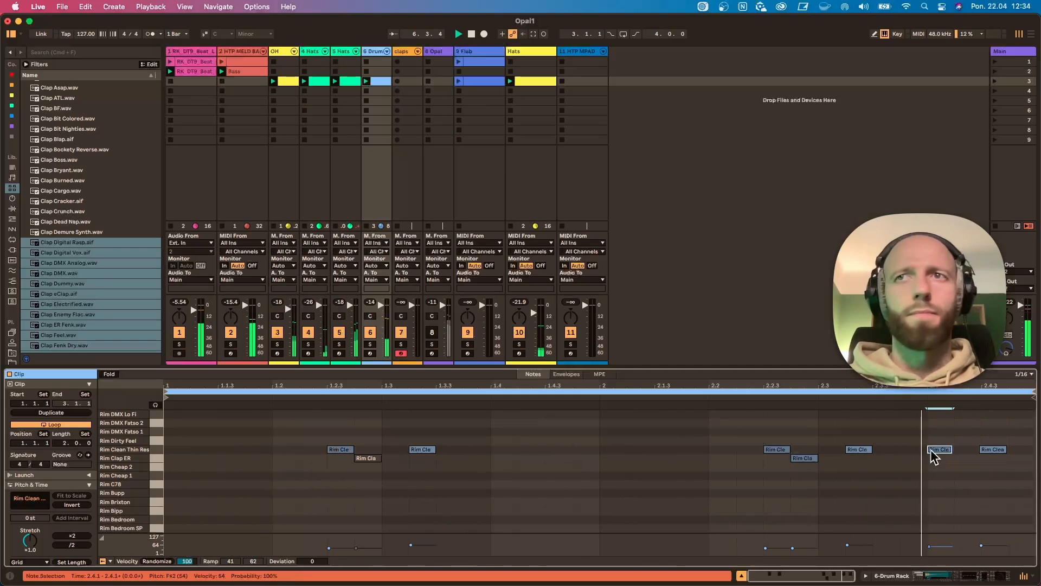
pyautogui.moveTo(934, 456); pyautogui.dragTo(922, 458)
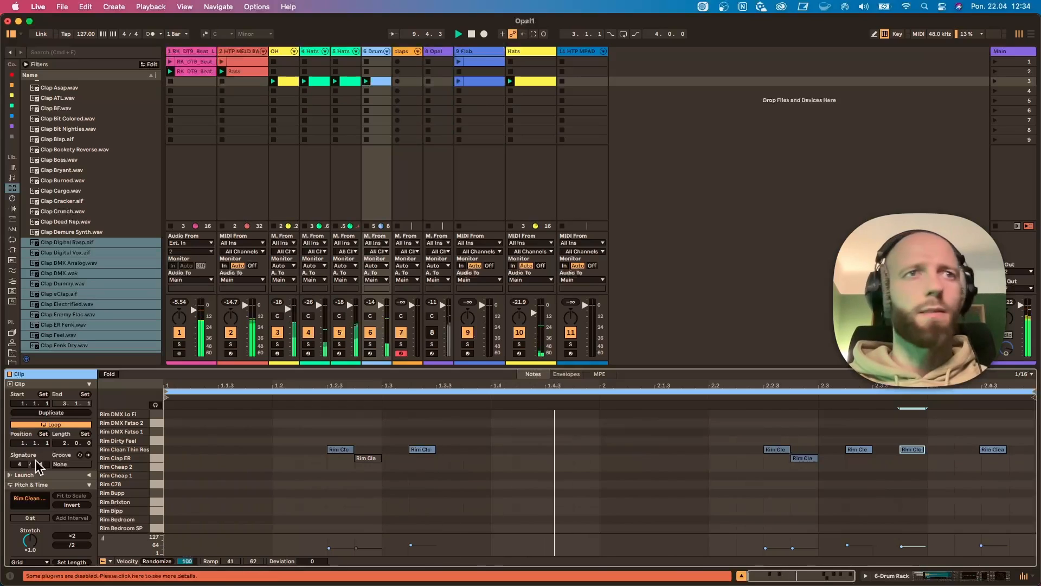
# Duplicate the rim clip's loop to four bars and move bar 2's last Rim Clean Thin Res note to 2.4.2
pyautogui.click(50, 412)
pyautogui.click(975, 491)
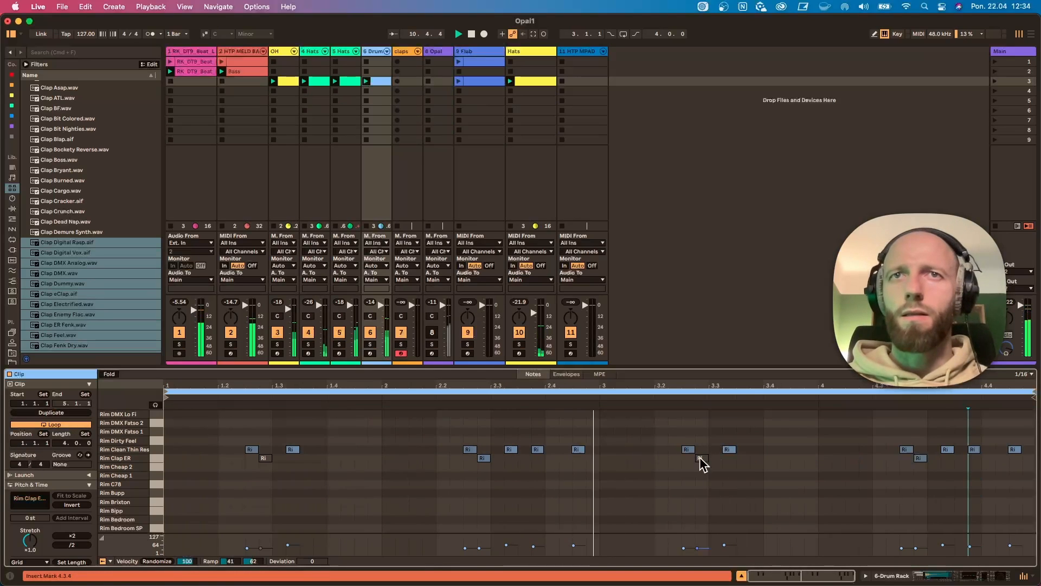
pyautogui.moveTo(577, 451); pyautogui.dragTo(567, 460)
# Humanize the timing of all notes in the rim clip by 17 %
pyautogui.press('super+a')
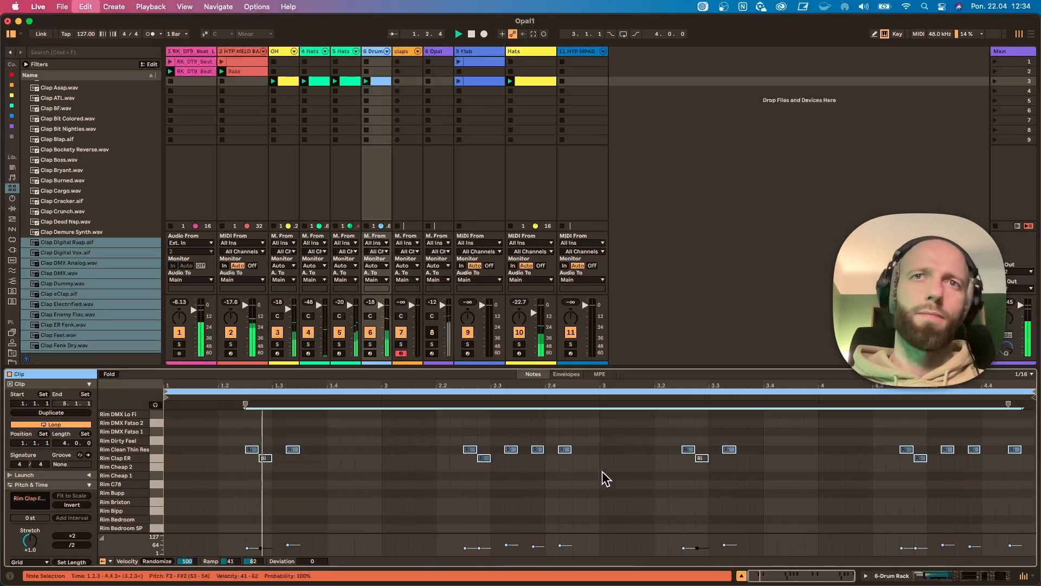
pyautogui.scroll(-2, 47, 500)
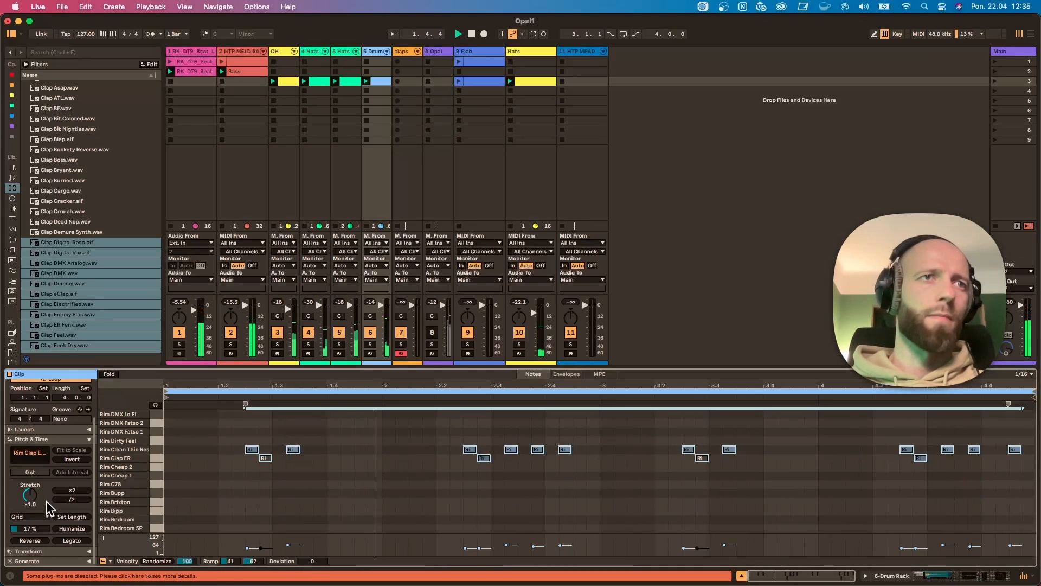
pyautogui.click(69, 529)
pyautogui.click(612, 486)
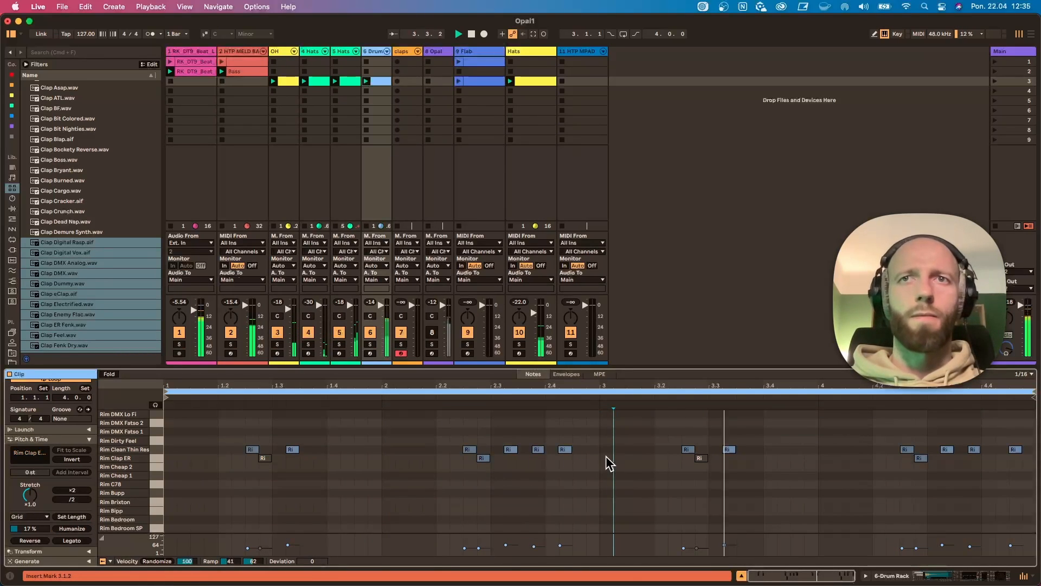
pyautogui.click(564, 451)
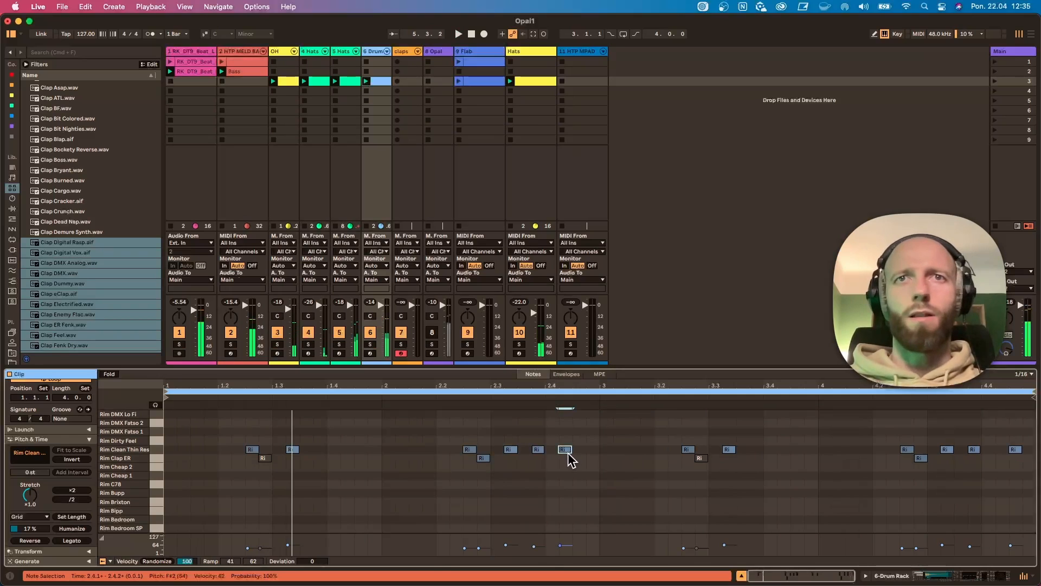
pyautogui.hotkey('alt', 'Left')
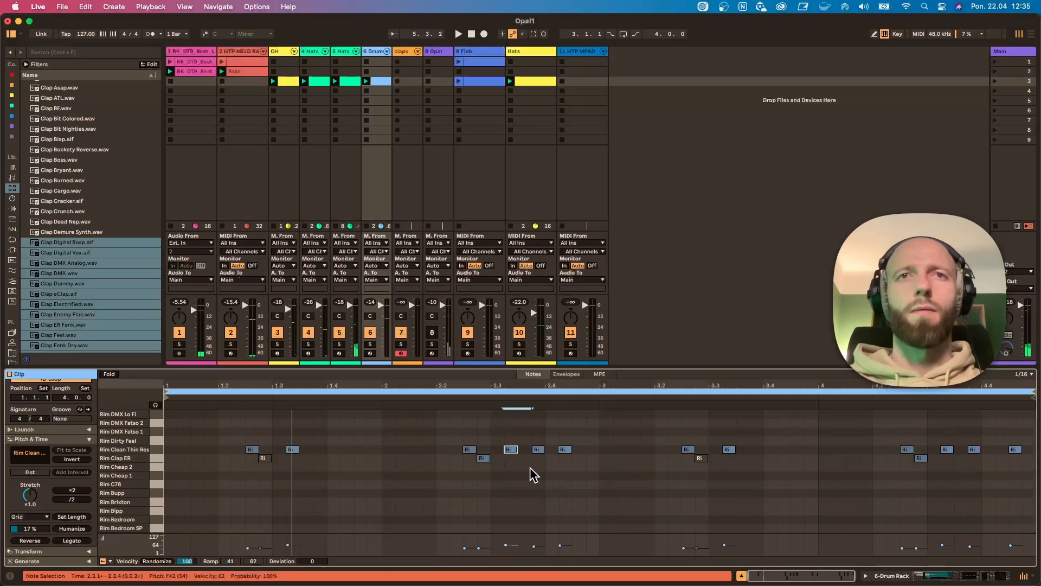
pyautogui.moveTo(584, 460); pyautogui.dragTo(554, 441)
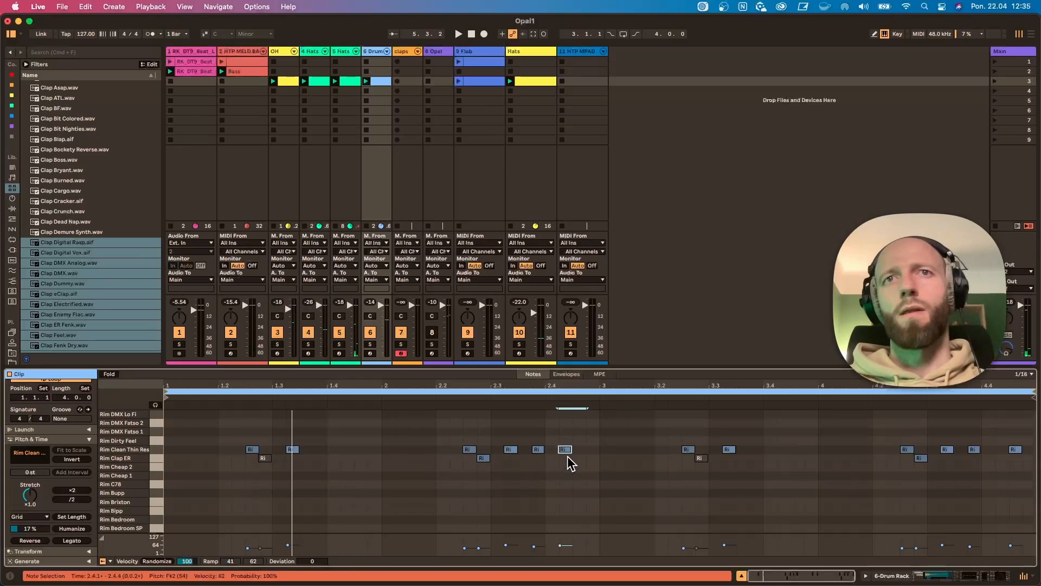
pyautogui.click(510, 449)
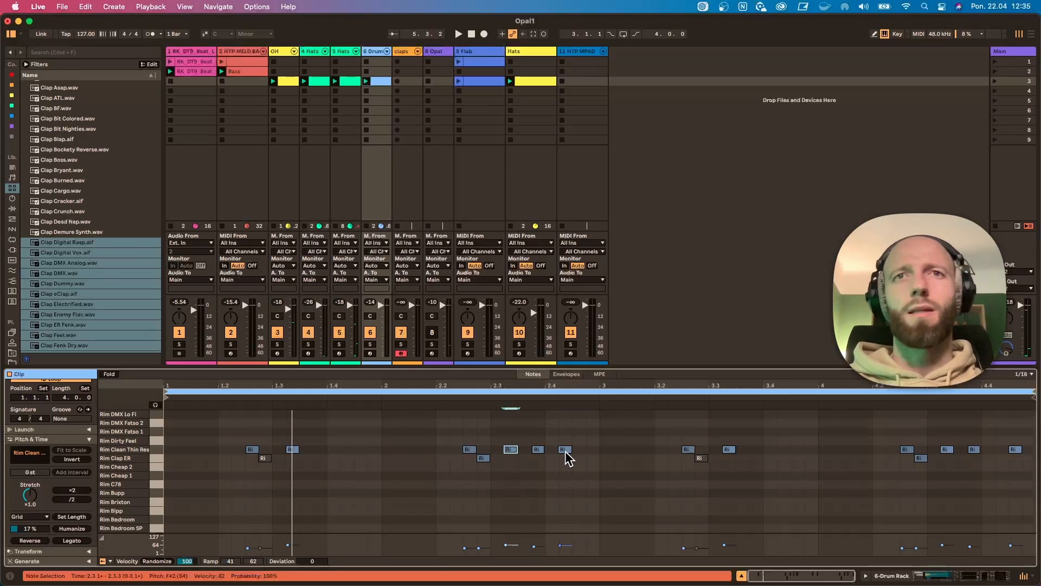
# Add a rim note at 2.4.3 with velocity 32 and place it on Rim DMX Lo Fi during playback
pyautogui.doubleClick(579, 423)
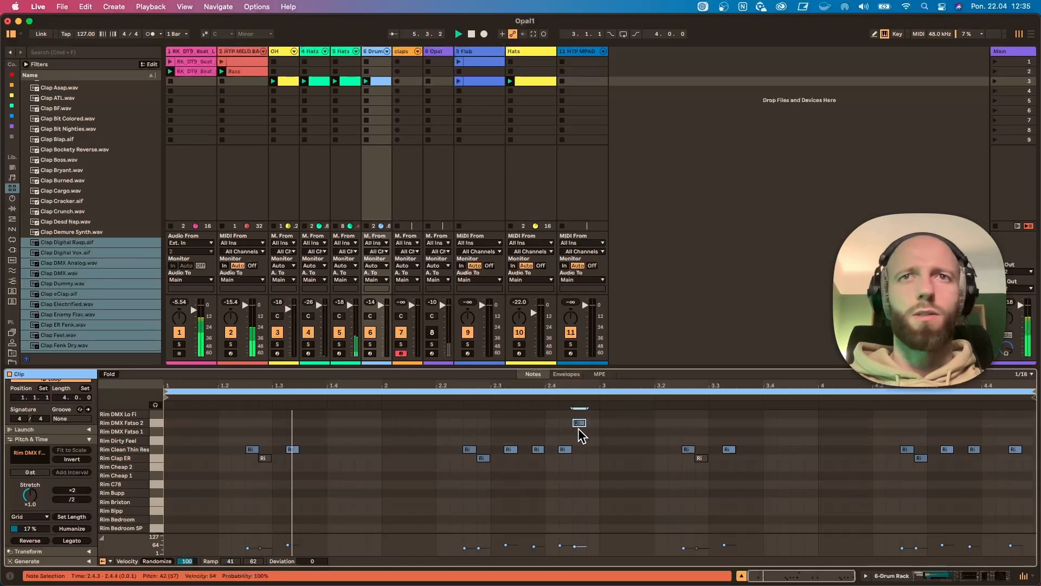
pyautogui.press('space')
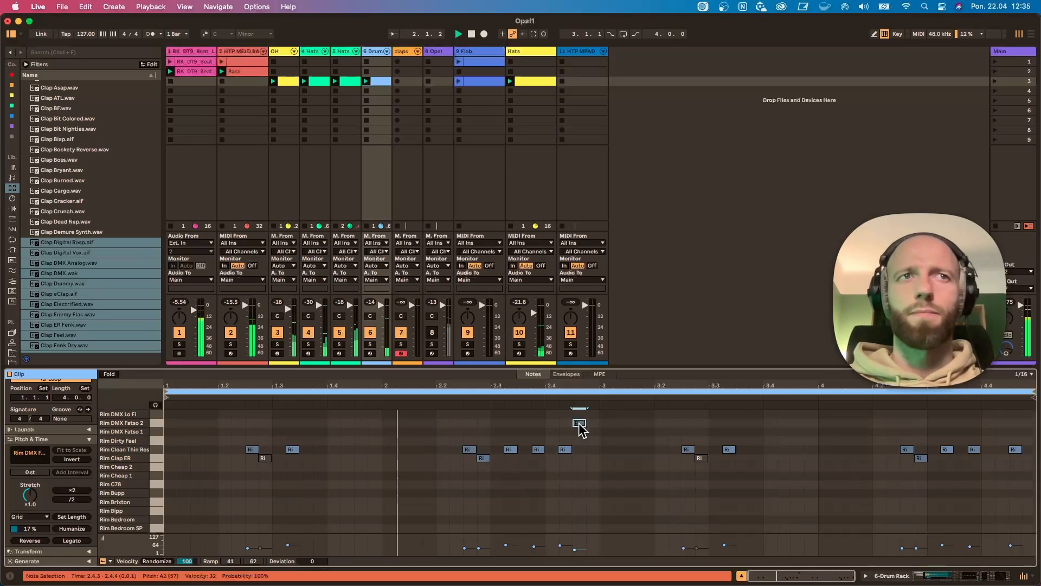
pyautogui.moveTo(579, 426); pyautogui.dragTo(580, 417)
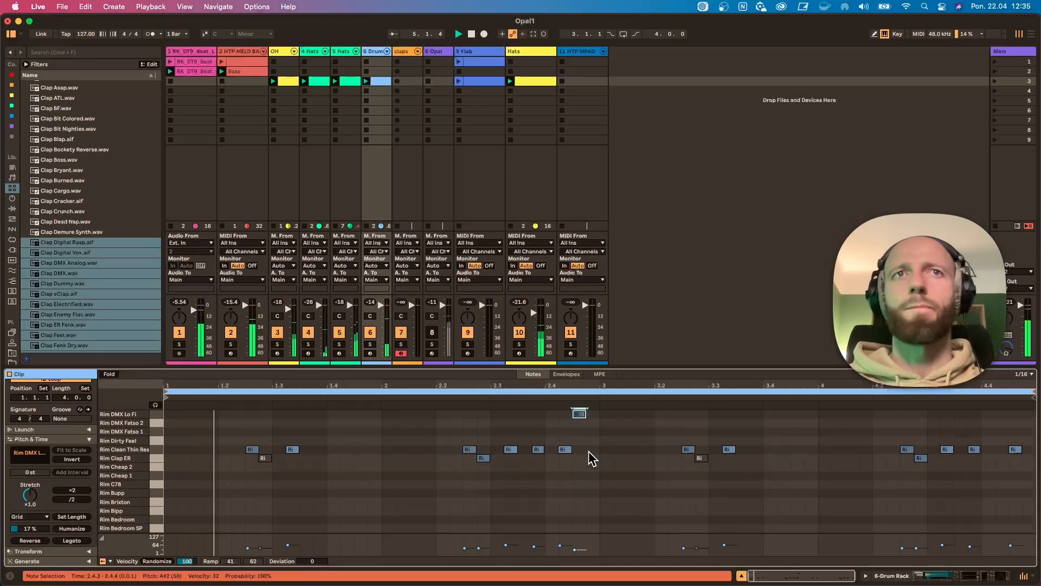
# Solo the rim track, fold its sampler, and raise the EQ Eight low-cut frequency to 599 Hz
pyautogui.click(374, 51)
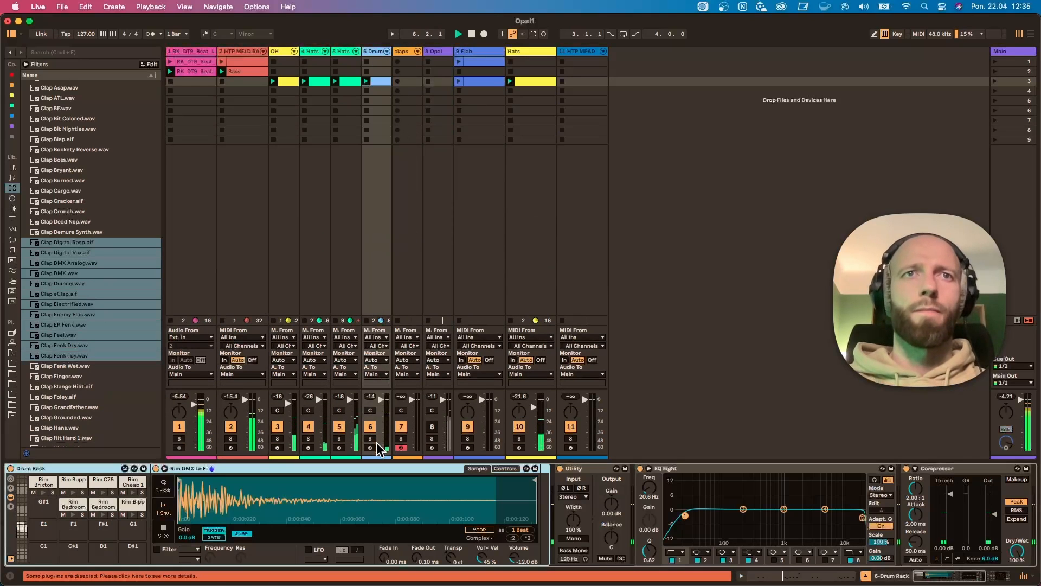
pyautogui.click(370, 438)
pyautogui.doubleClick(366, 471)
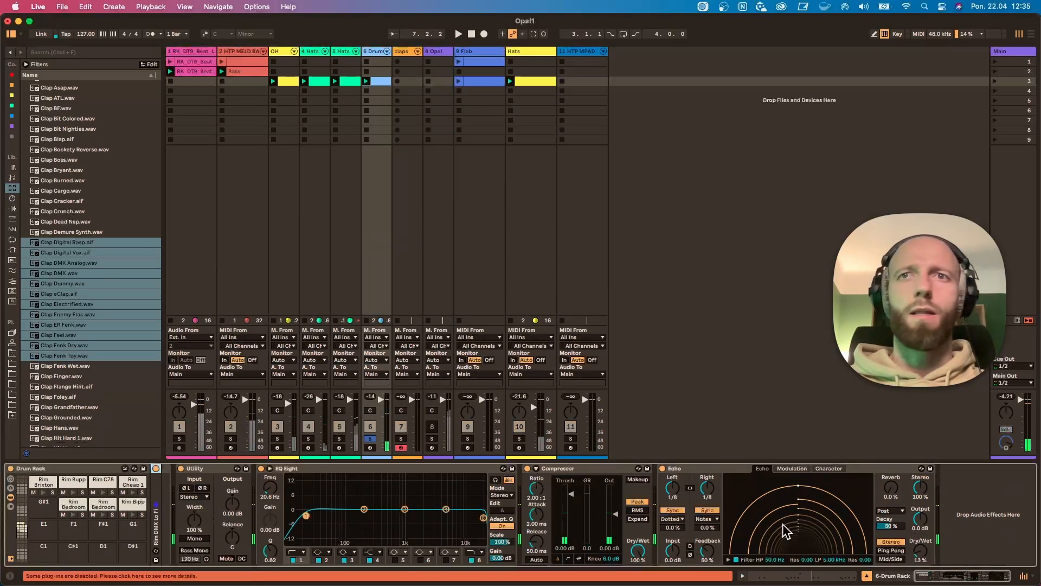
pyautogui.moveTo(313, 516); pyautogui.dragTo(392, 513)
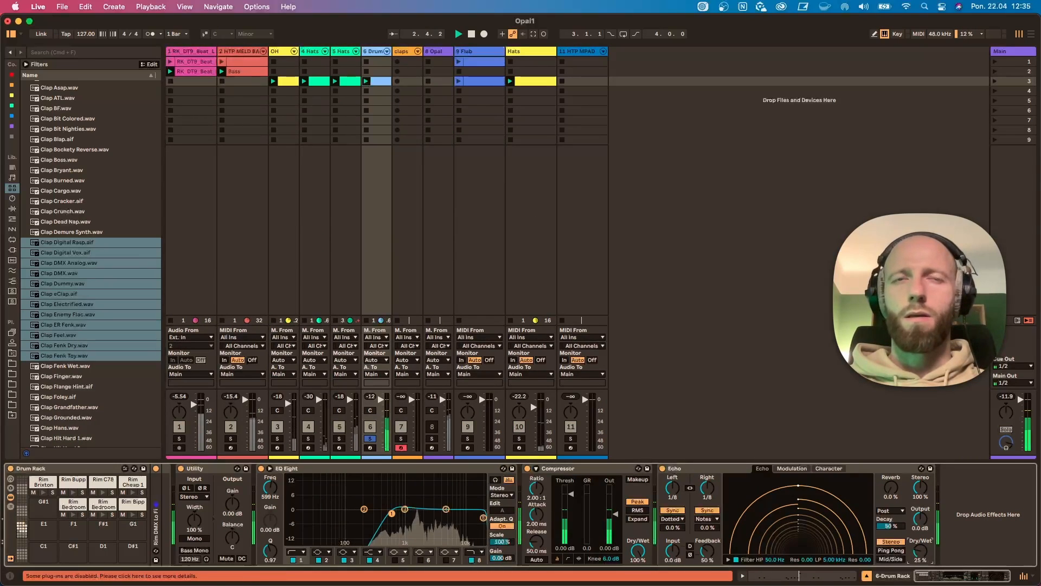
# Set the reverb amount in the rim track's Echo to 21 % and fold the device
pyautogui.moveTo(891, 488)
pyautogui.mouseDown()
pyautogui.moveTo(891, 469)
pyautogui.moveTo(891, 491)
pyautogui.mouseUp()
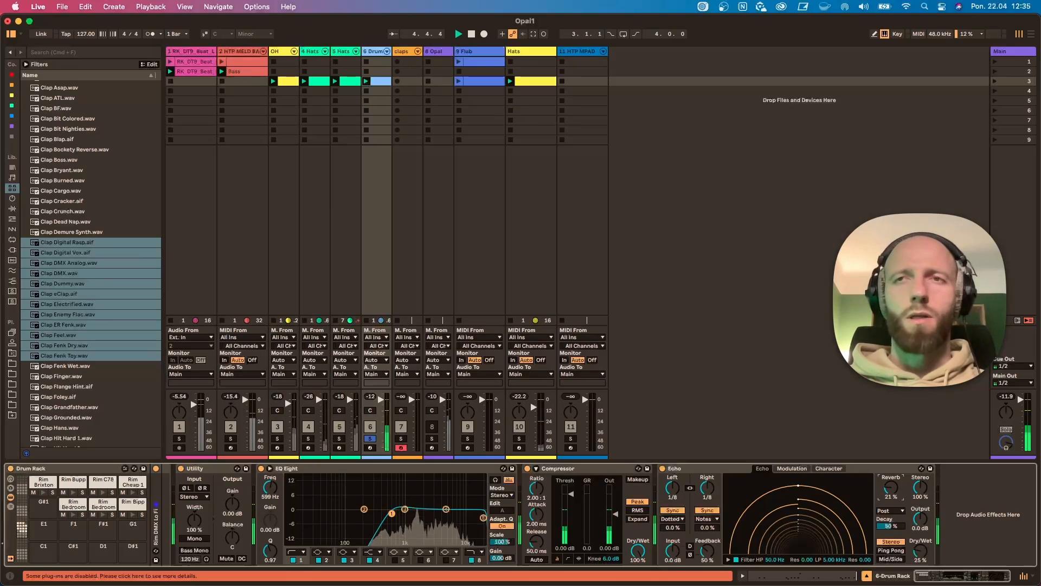
pyautogui.doubleClick(710, 468)
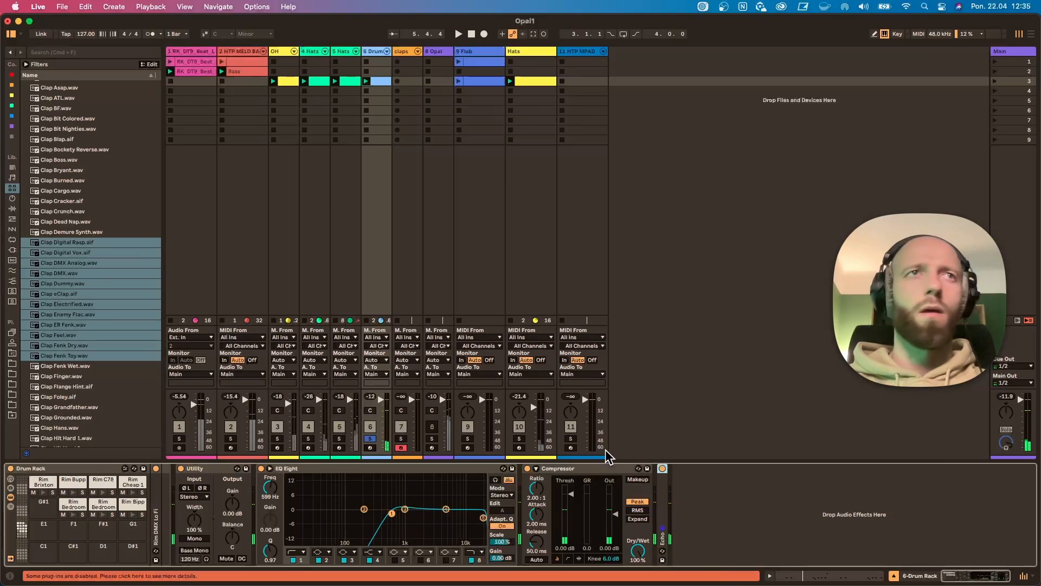
# Search the purple device collection for "sh" and insert Shifter before EQ Eight on the rim track
pyautogui.click(100, 51)
pyautogui.write('s')
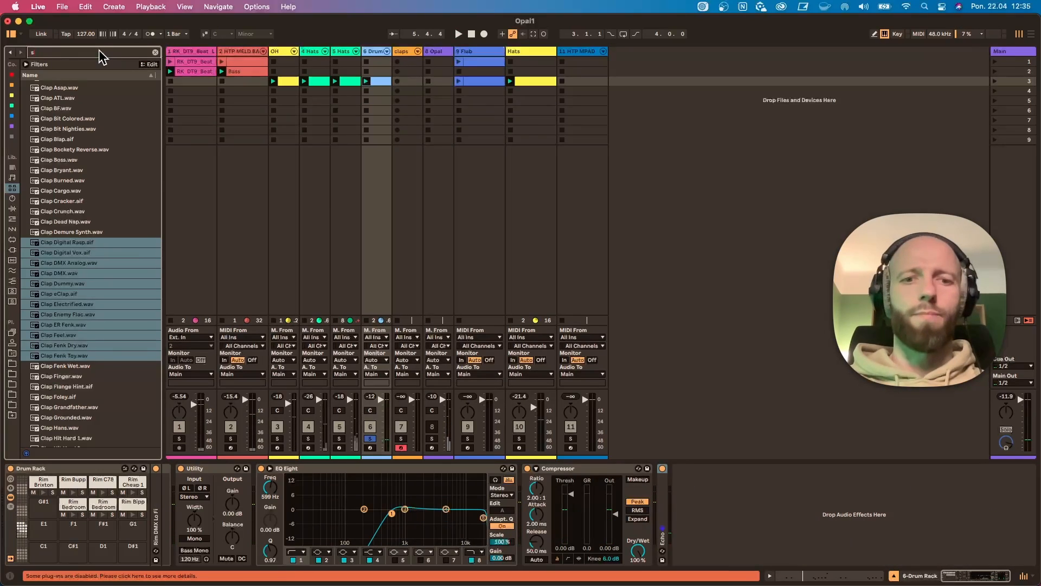
pyautogui.write('h')
pyautogui.click(17, 127)
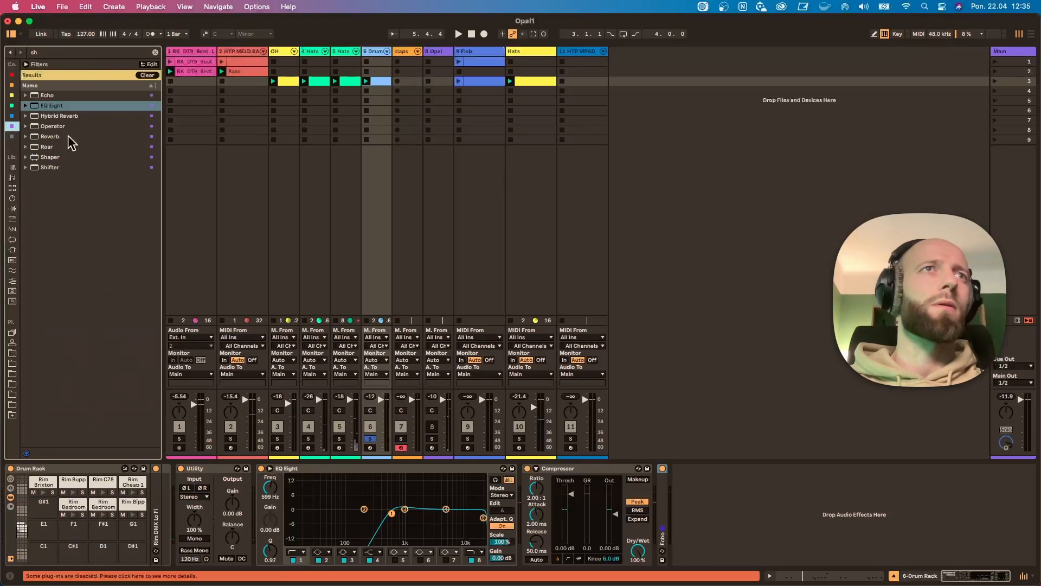
pyautogui.moveTo(44, 169); pyautogui.dragTo(271, 499)
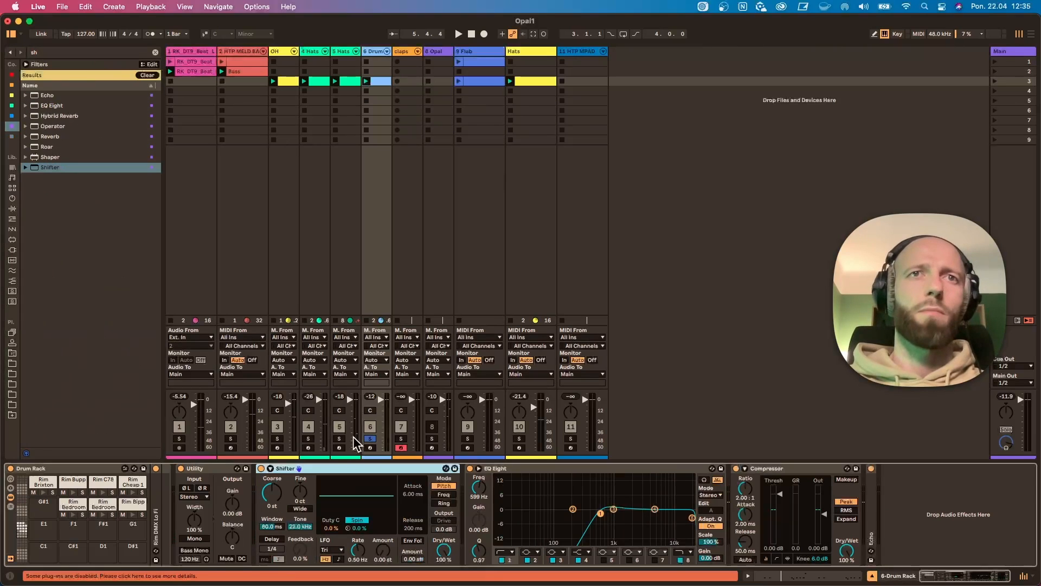
# During playback, switch Shifter to Ring mode, set its coarse frequency to 578 Hz, and set the LFO amount to 43.1
pyautogui.press('space')
pyautogui.click(443, 504)
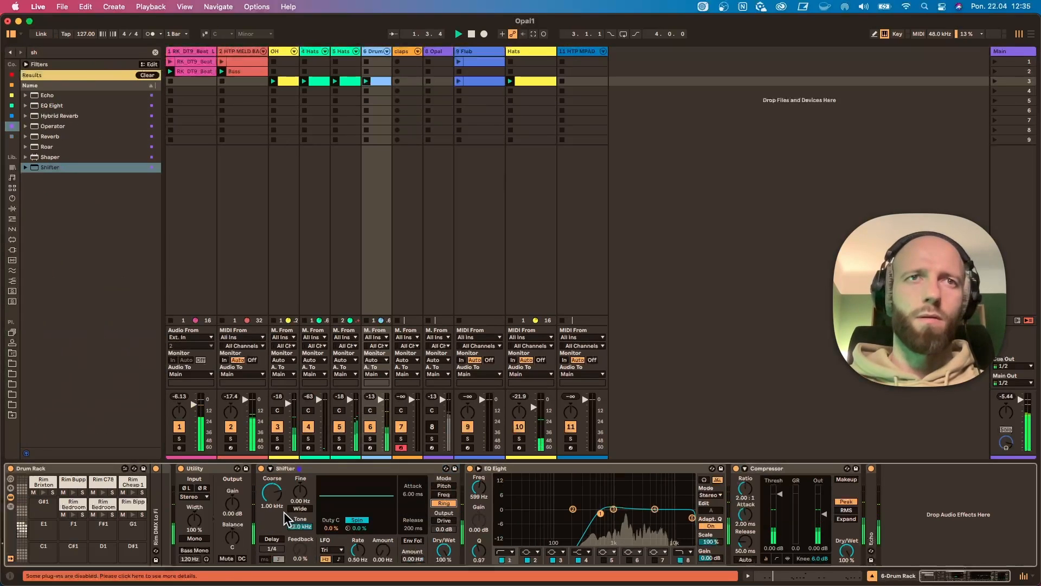
pyautogui.moveTo(271, 493); pyautogui.dragTo(272, 499)
pyautogui.moveTo(389, 555); pyautogui.dragTo(359, 559)
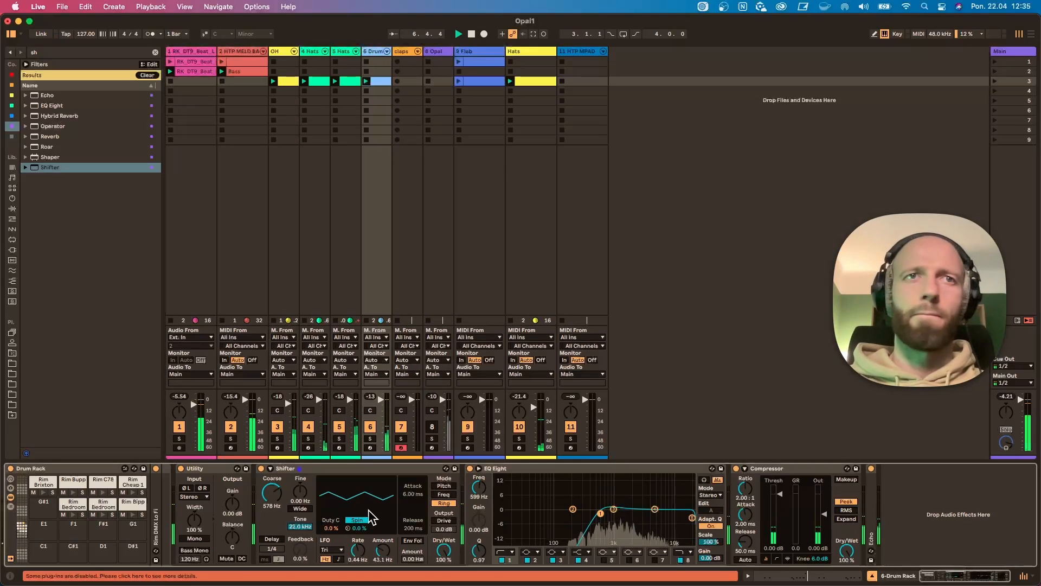
# Unfold the rim track's Echo, fold Compressor and EQ Eight, and set Echo's reverb decay to 16 %
pyautogui.doubleClick(871, 495)
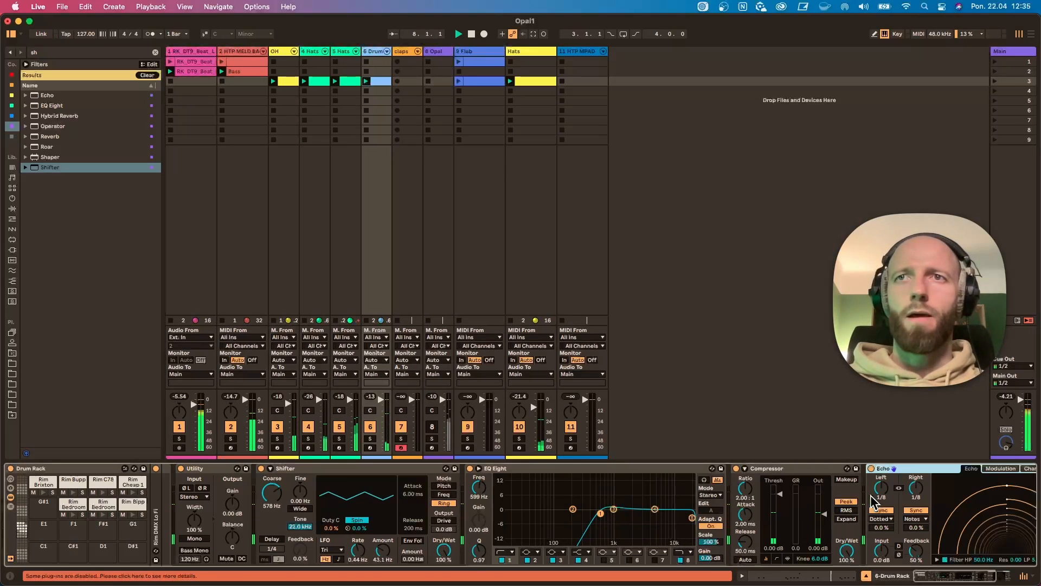
pyautogui.doubleClick(789, 466)
pyautogui.doubleClick(639, 467)
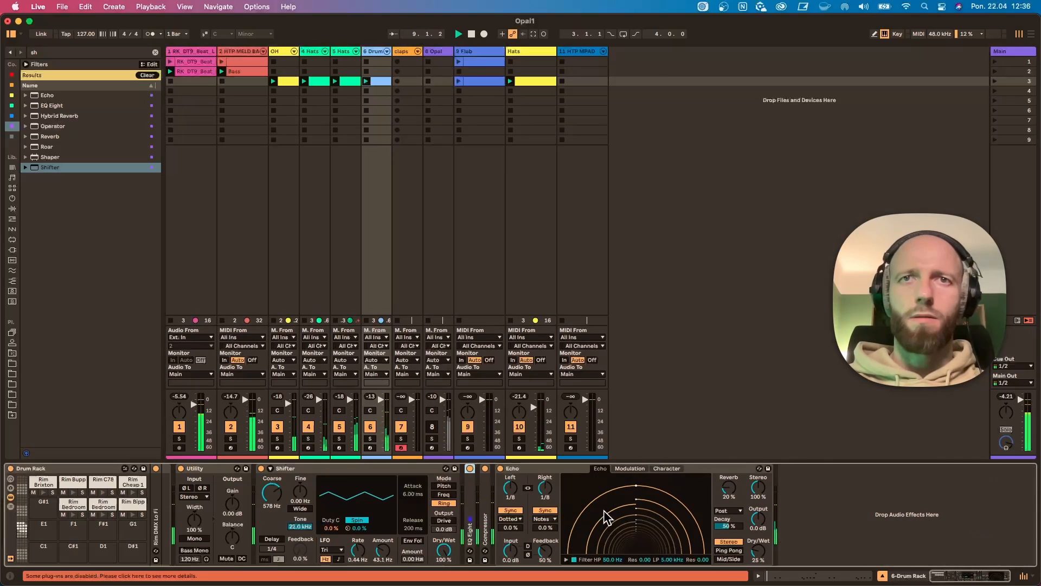
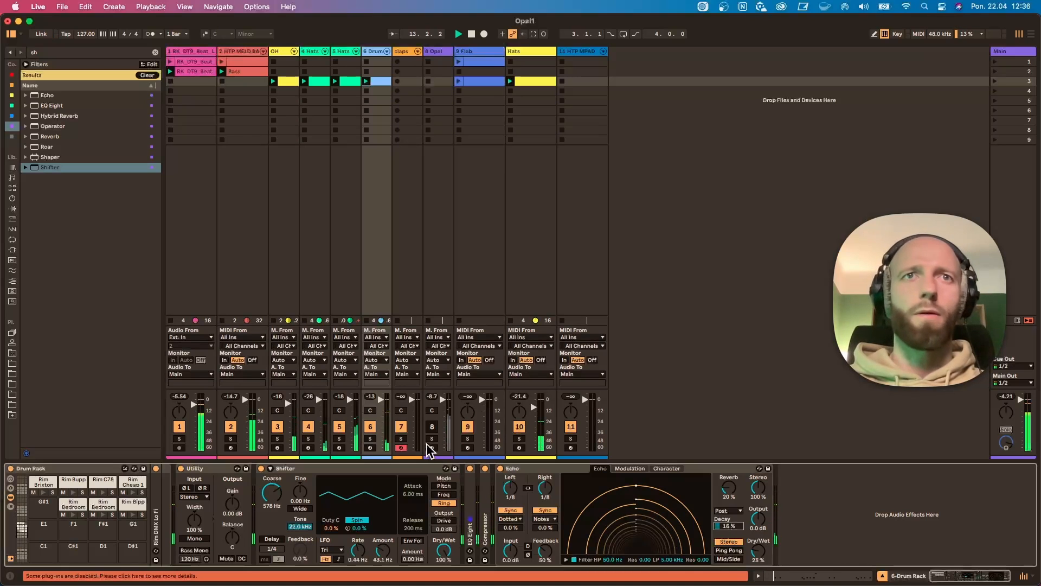
# Create a one-bar clip in the claps track's third slot and place a Clap Digital Rasp note at 1.4.3
pyautogui.doubleClick(411, 80)
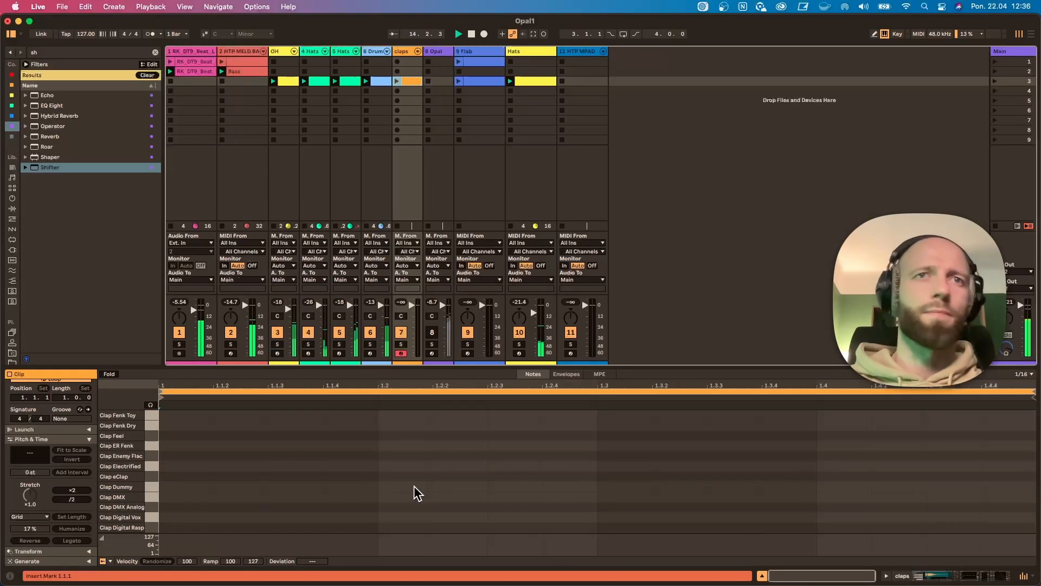
pyautogui.doubleClick(624, 496)
pyautogui.moveTo(623, 496); pyautogui.dragTo(573, 498)
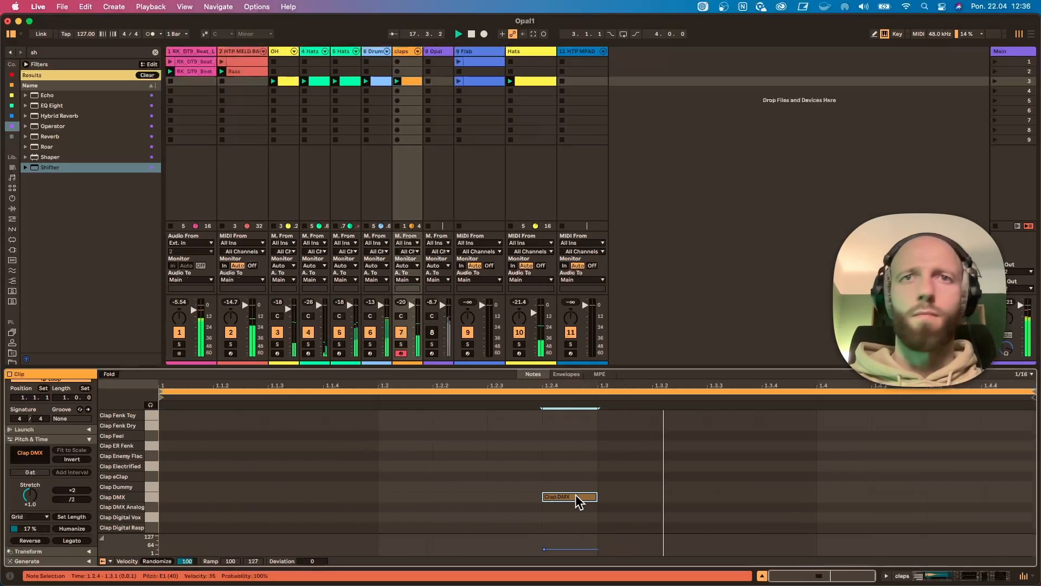
pyautogui.moveTo(578, 502); pyautogui.dragTo(940, 530)
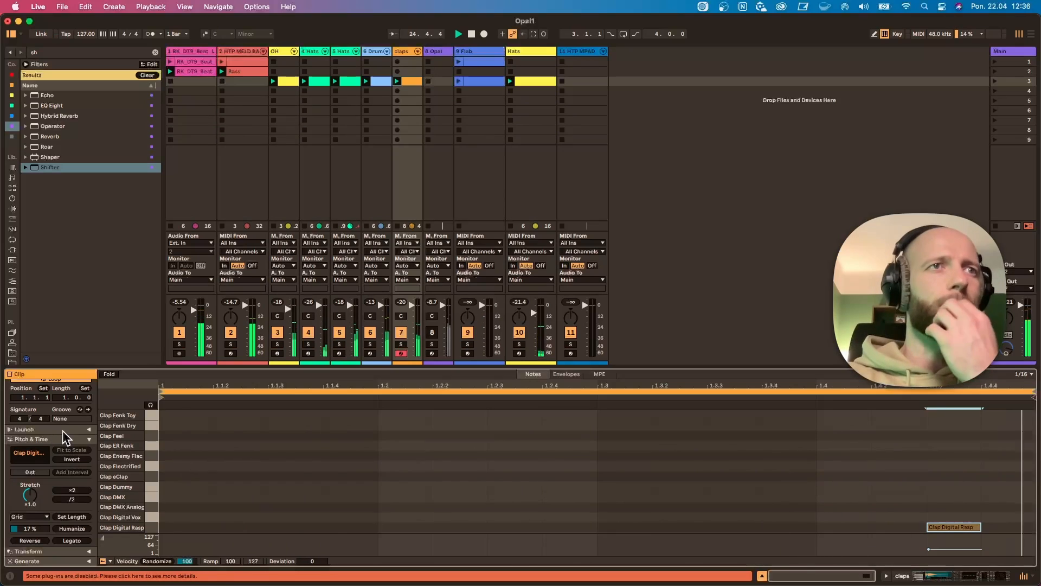
# Duplicate the claps clip's loop to two bars and deactivate the first clap note at 1.4.3
pyautogui.scroll(3, 67, 419)
pyautogui.click(64, 413)
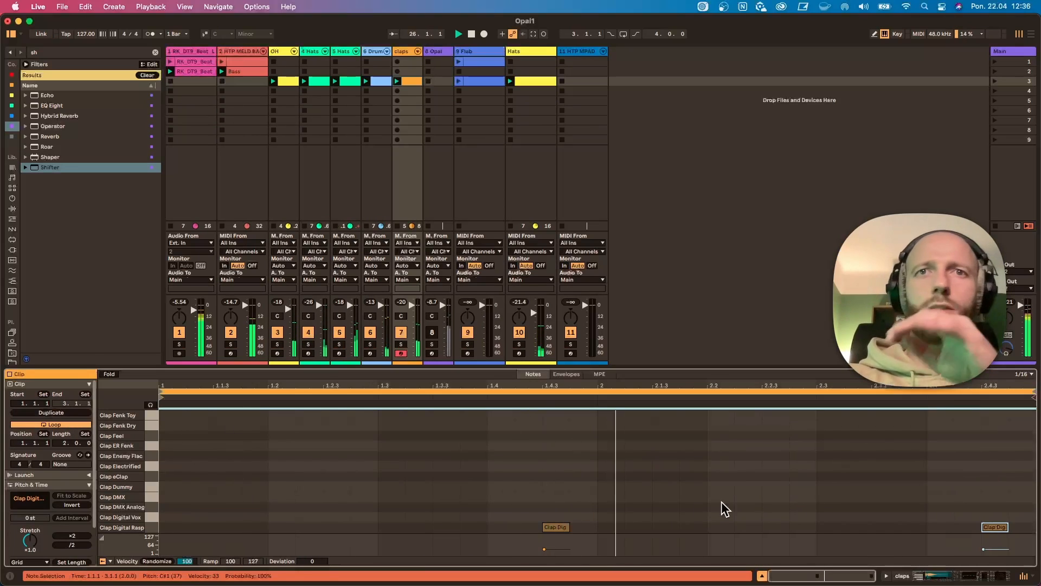
pyautogui.moveTo(678, 512); pyautogui.dragTo(536, 541)
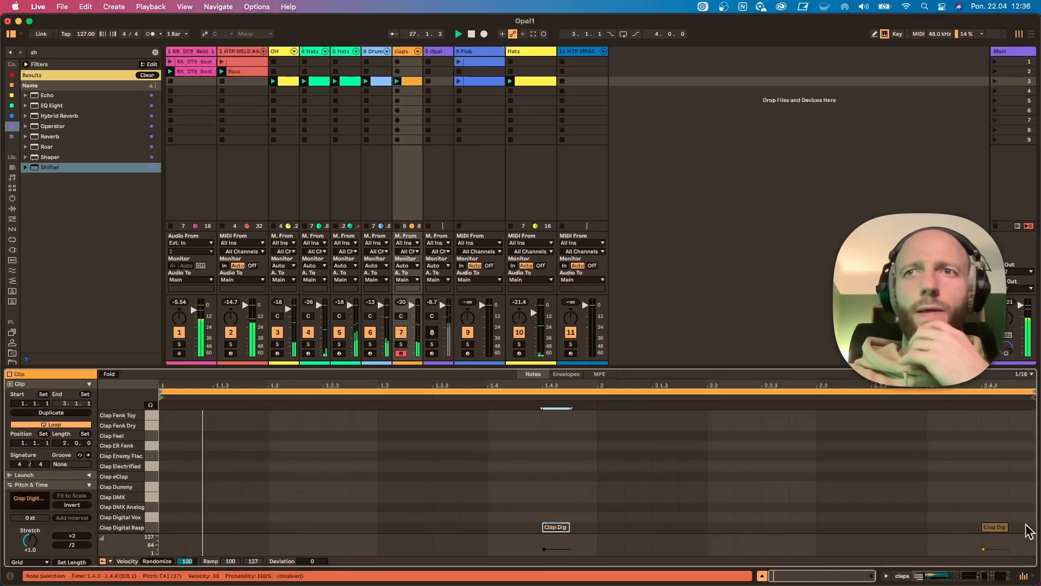
# Replace the Digital Rasp note at 2.4.3 with a Clap eClap note at velocity 51
pyautogui.moveTo(993, 535); pyautogui.dragTo(994, 526)
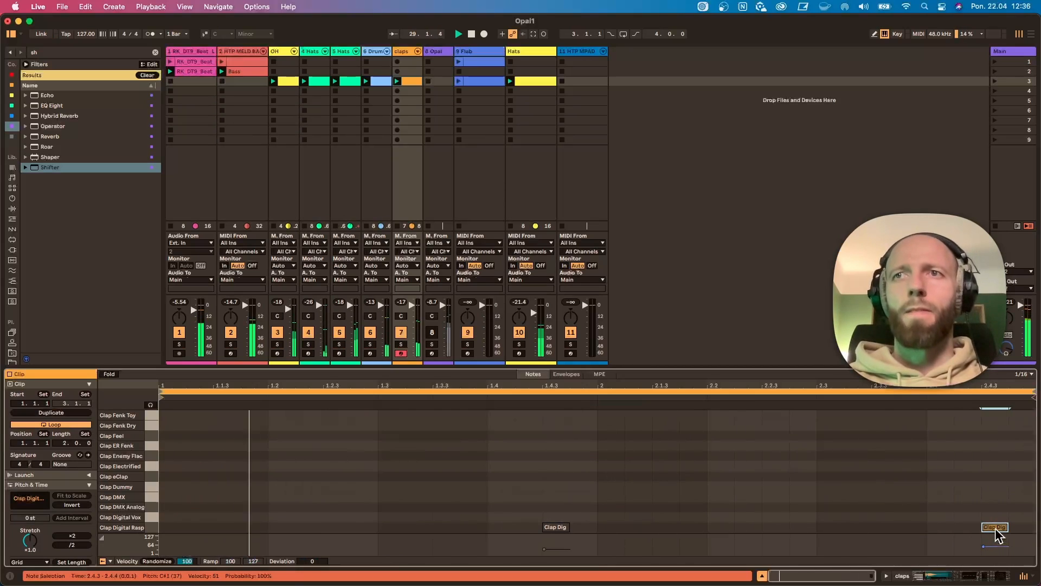
pyautogui.click(997, 481)
pyautogui.doubleClick(996, 477)
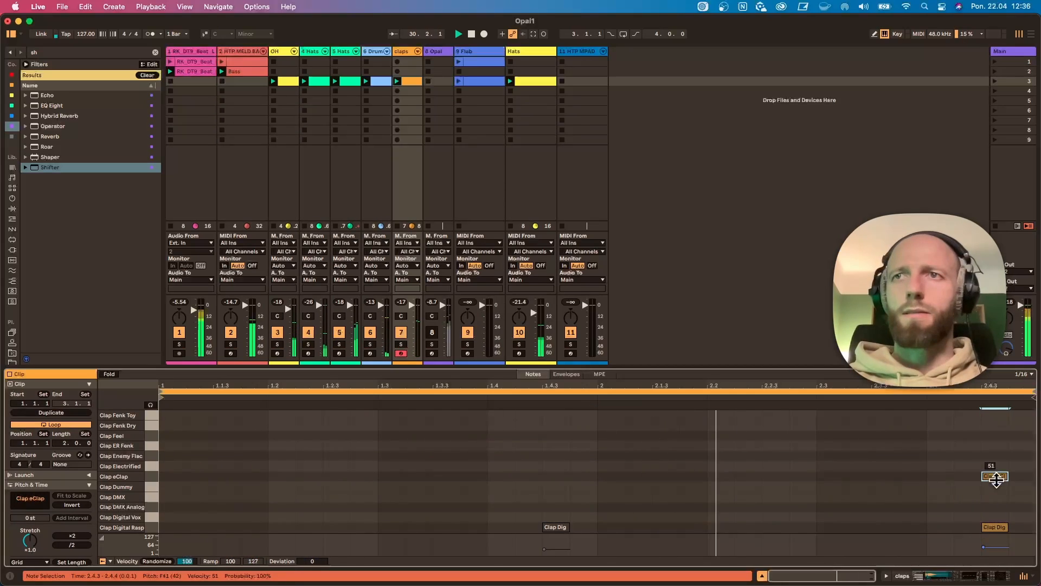
pyautogui.doubleClick(996, 528)
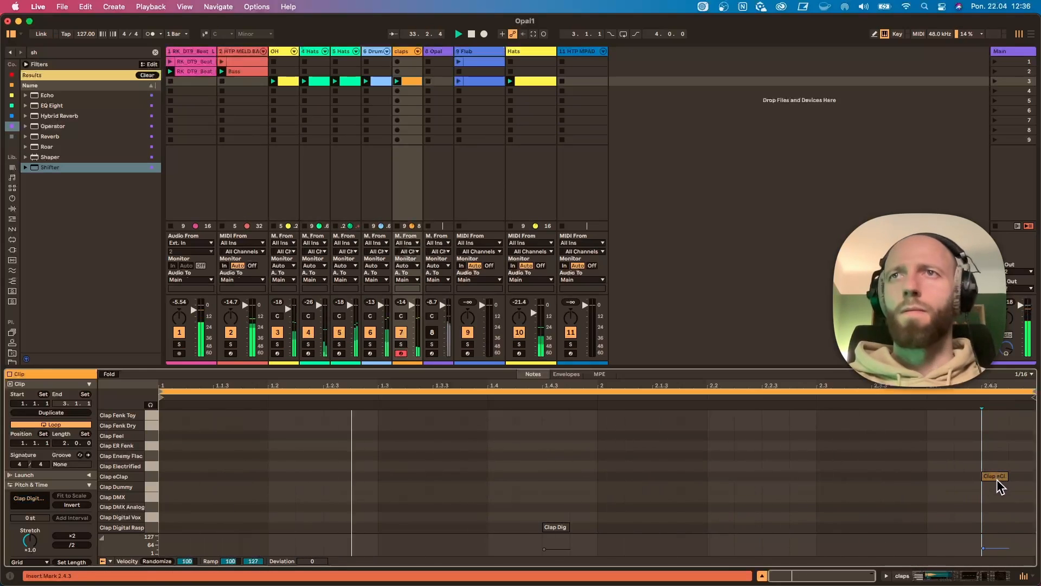
# Show the claps Drum Rack, select the Clap eClap pad, and set its sample fade-in to 86.9 ms
pyautogui.doubleClick(405, 52)
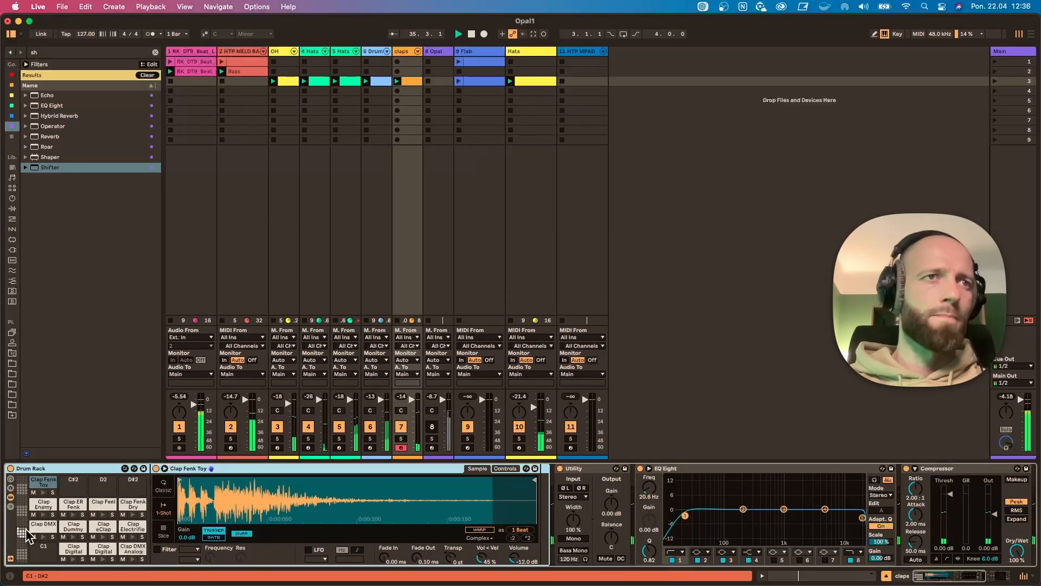
pyautogui.click(104, 529)
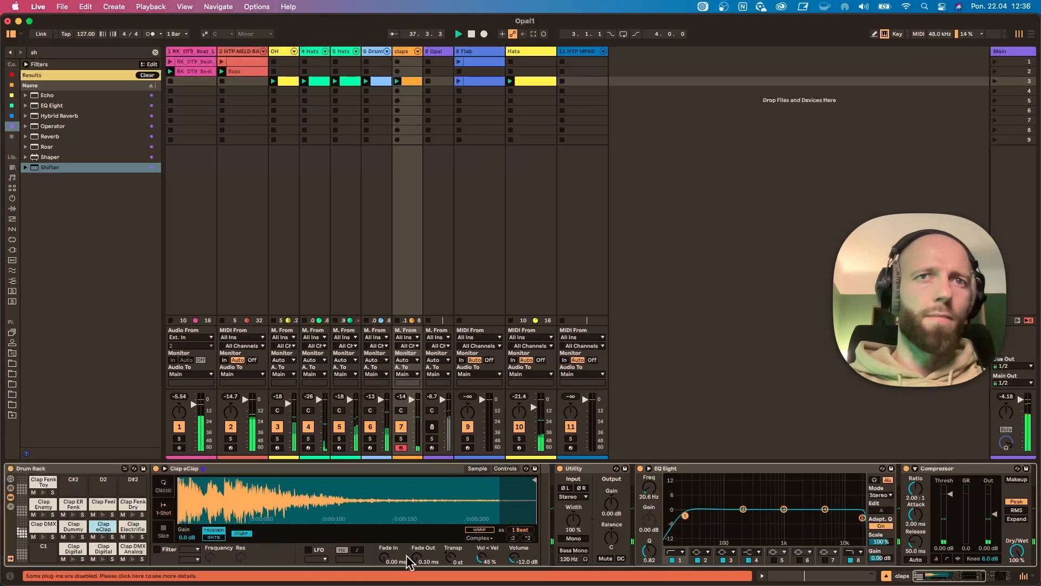
pyautogui.moveTo(391, 557); pyautogui.dragTo(391, 529)
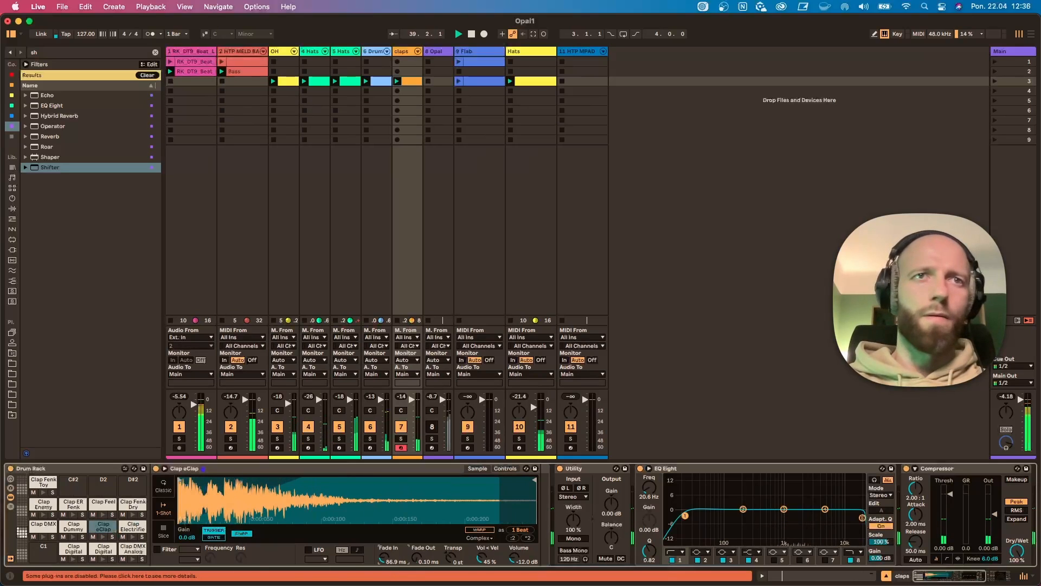
# Set the claps track's Echo reverb to 87 % with 73 % decay, and fold its effect devices
pyautogui.doubleClick(576, 469)
pyautogui.doubleClick(600, 468)
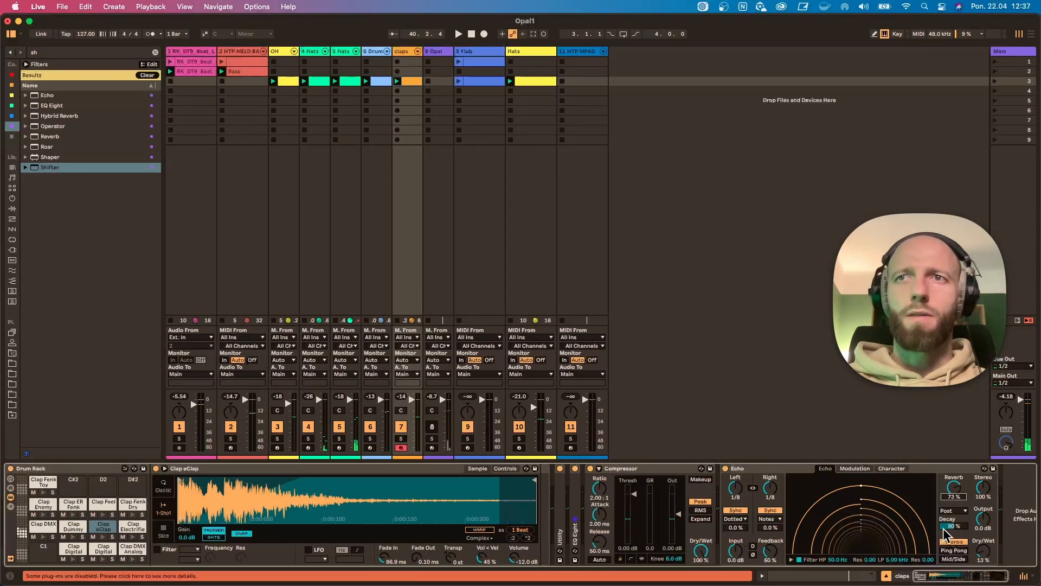
pyautogui.press('space')
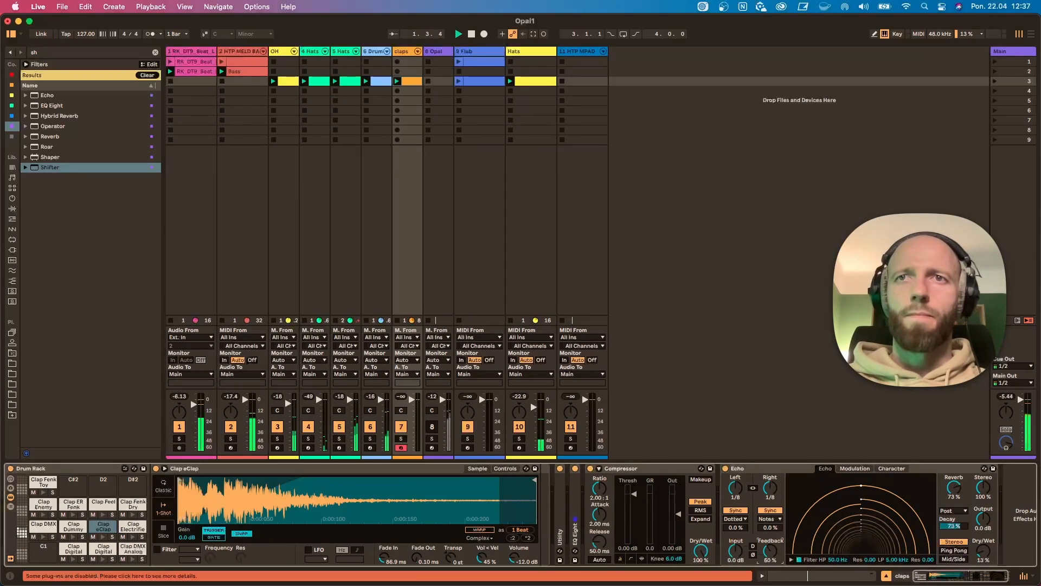
pyautogui.doubleClick(663, 469)
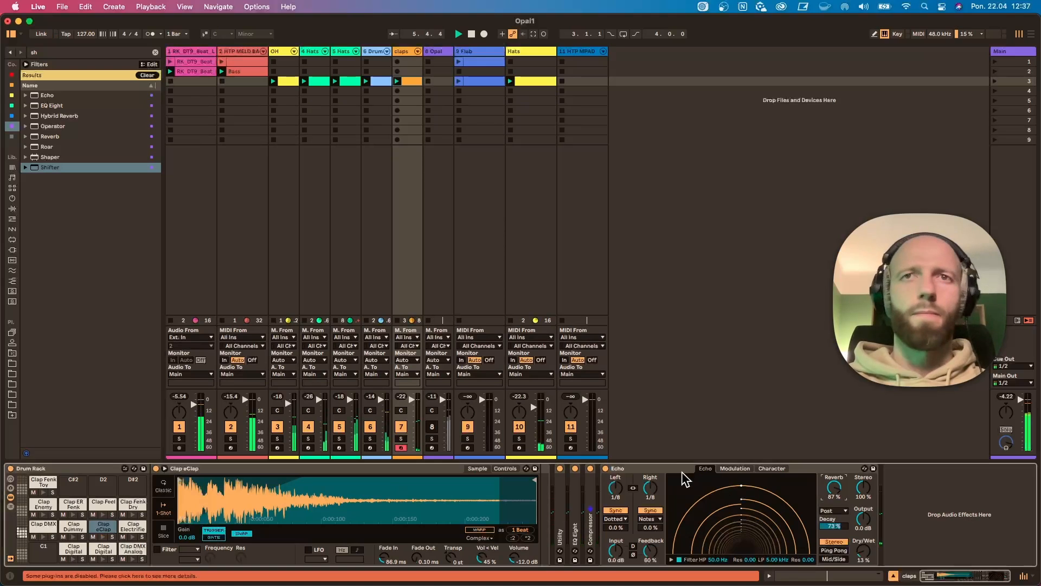
pyautogui.doubleClick(674, 468)
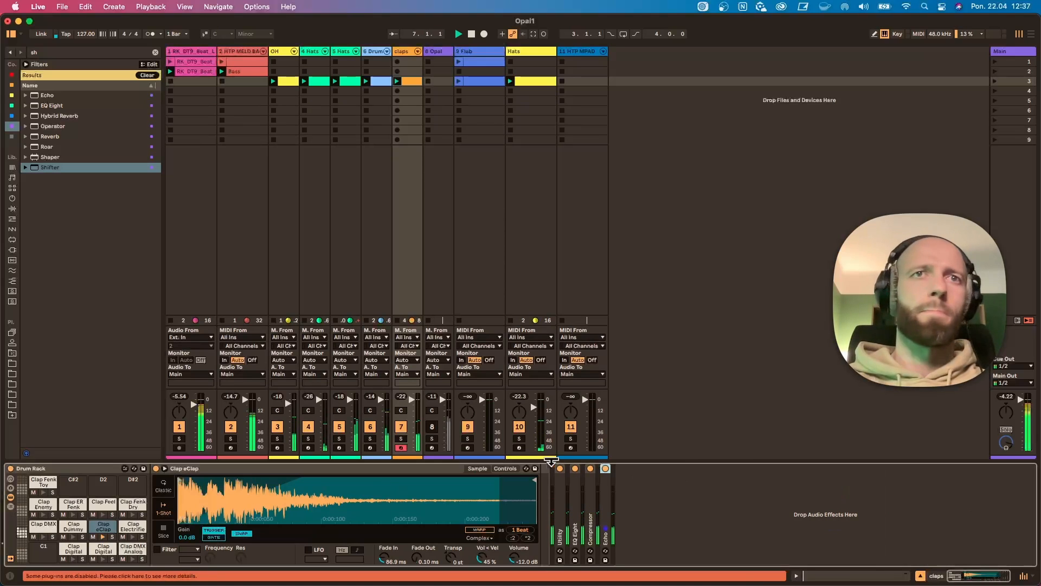
# Group the two green hats tracks, the rim track and the claps track, and collapse the group
pyautogui.click(308, 52)
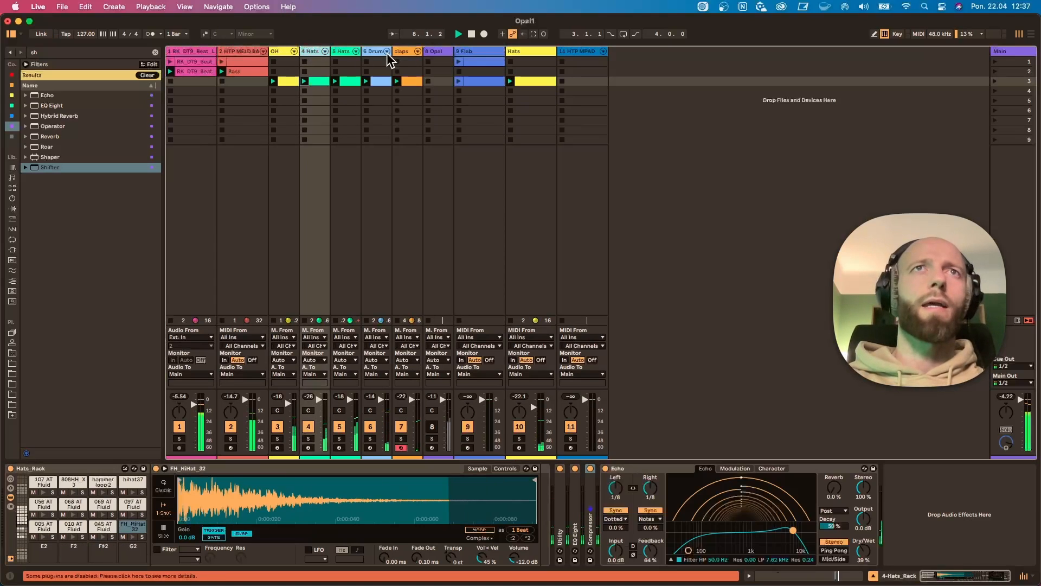
pyautogui.click(407, 54)
pyautogui.press('super+g')
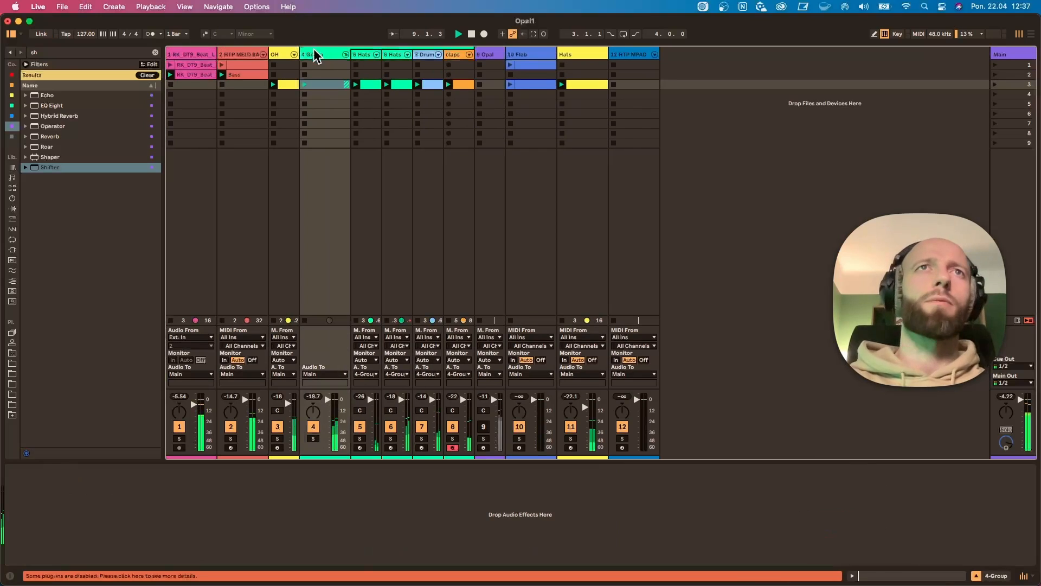
pyautogui.click(345, 51)
# Activate the Opal track, audition it with the new group muted and restored, and mute the yellow Hats track
pyautogui.click(313, 427)
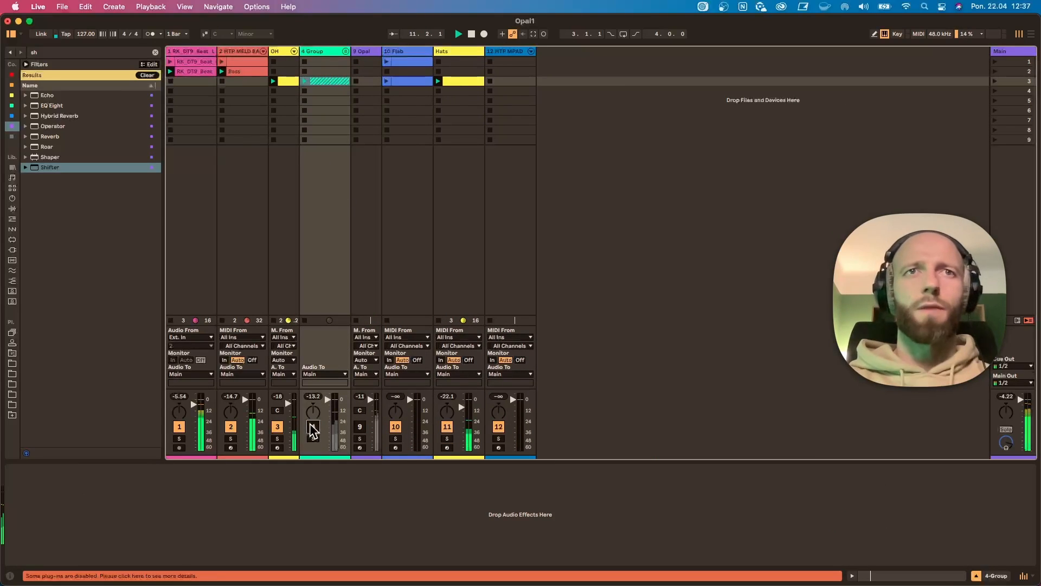
pyautogui.click(360, 427)
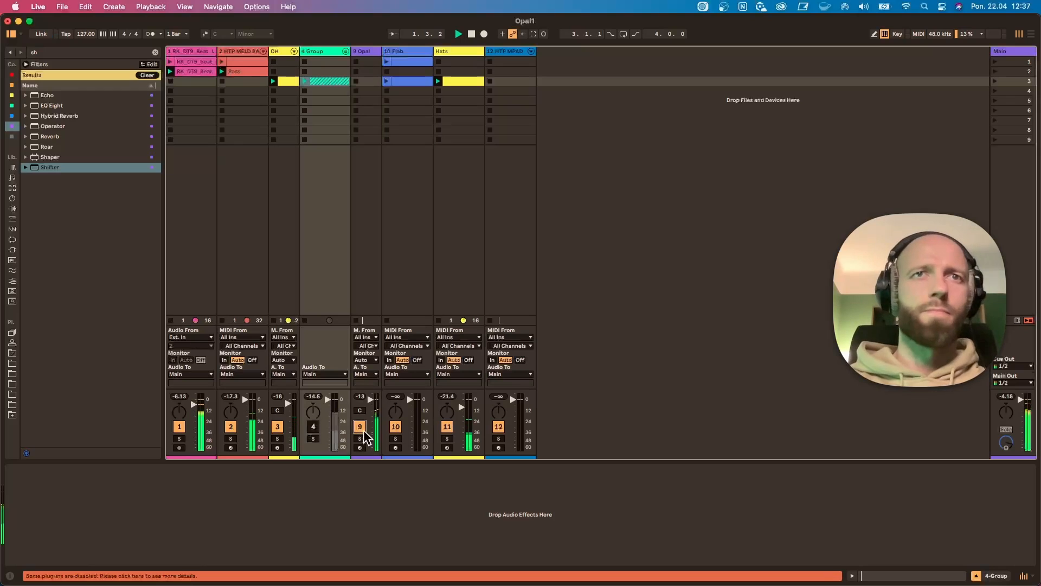
pyautogui.click(314, 428)
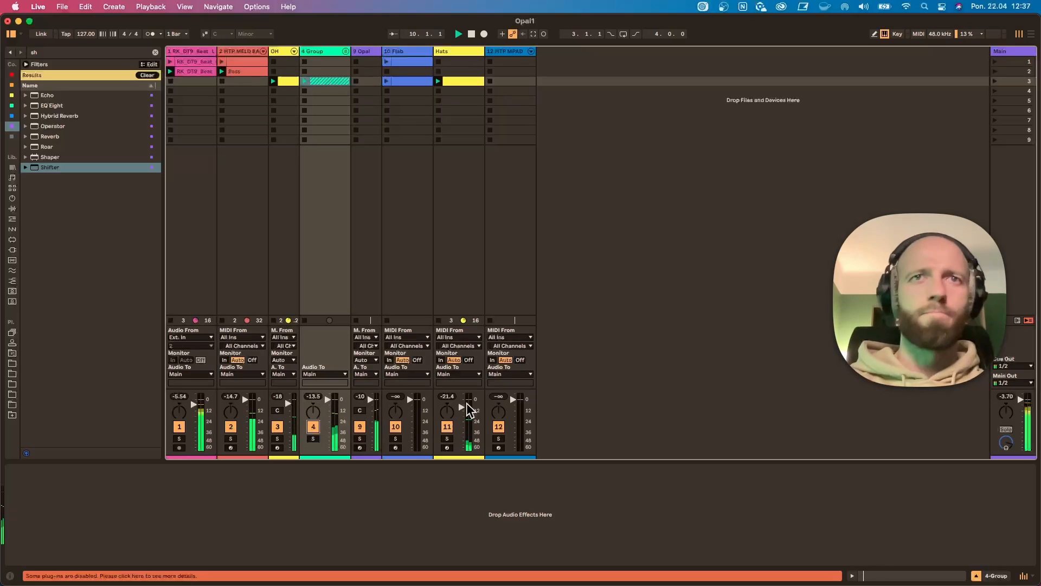
pyautogui.click(446, 427)
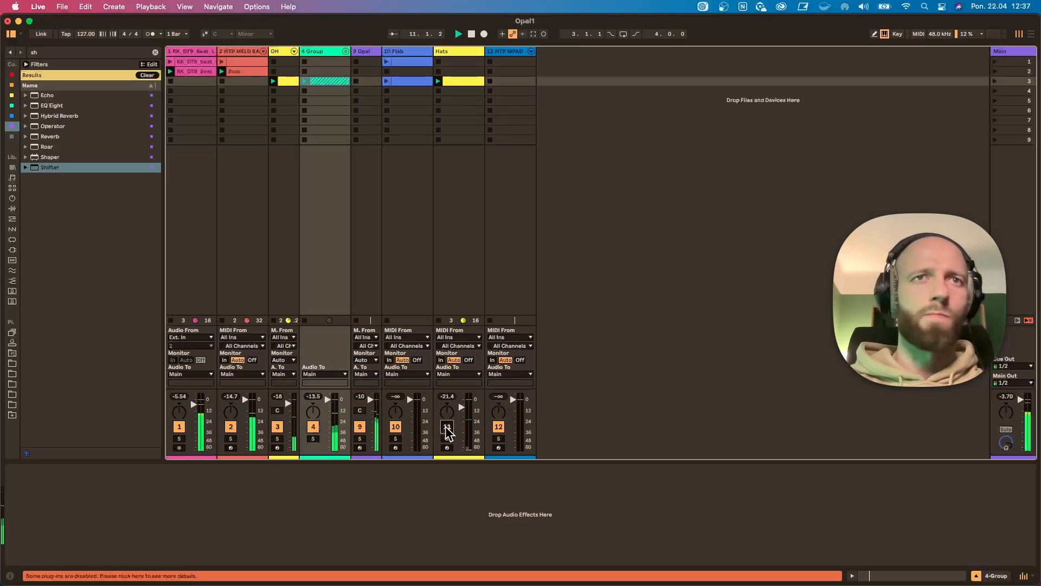
# Expand the group, open the claps clip, and set the Clap eClap note's probability to 51 % in the Chance lane
pyautogui.click(346, 51)
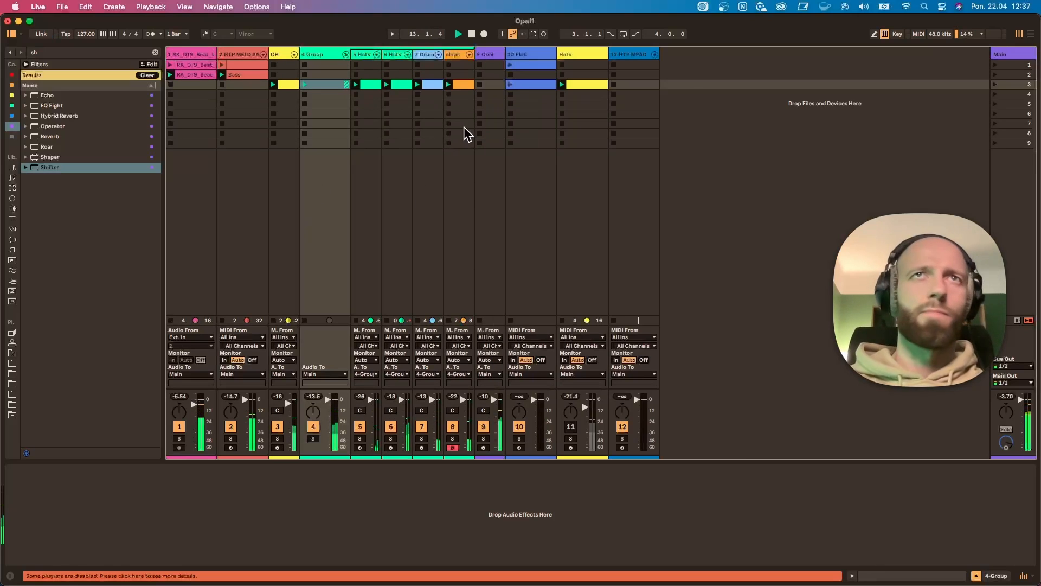
pyautogui.doubleClick(467, 82)
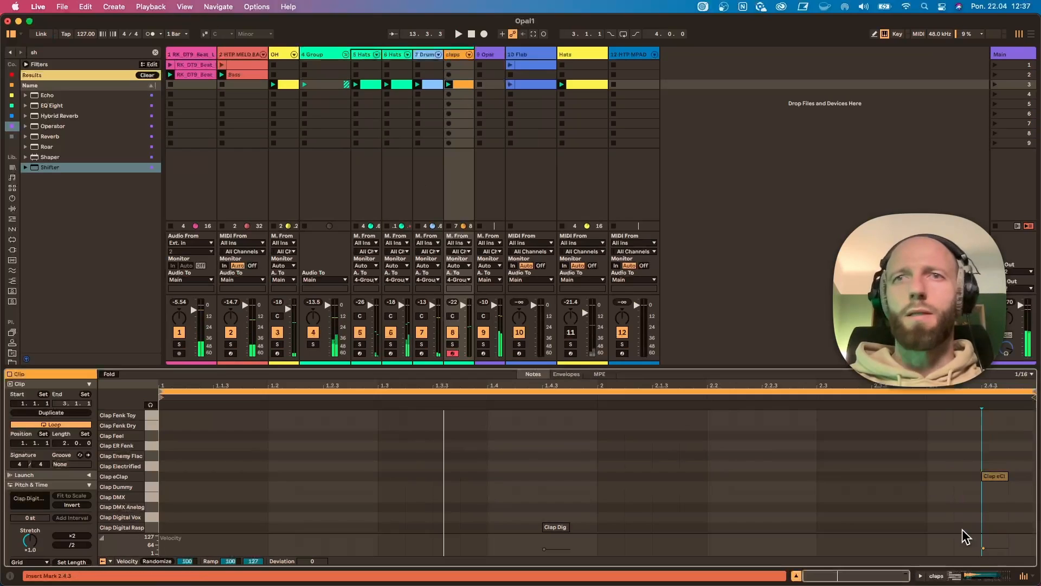
pyautogui.click(110, 560)
pyautogui.click(130, 542)
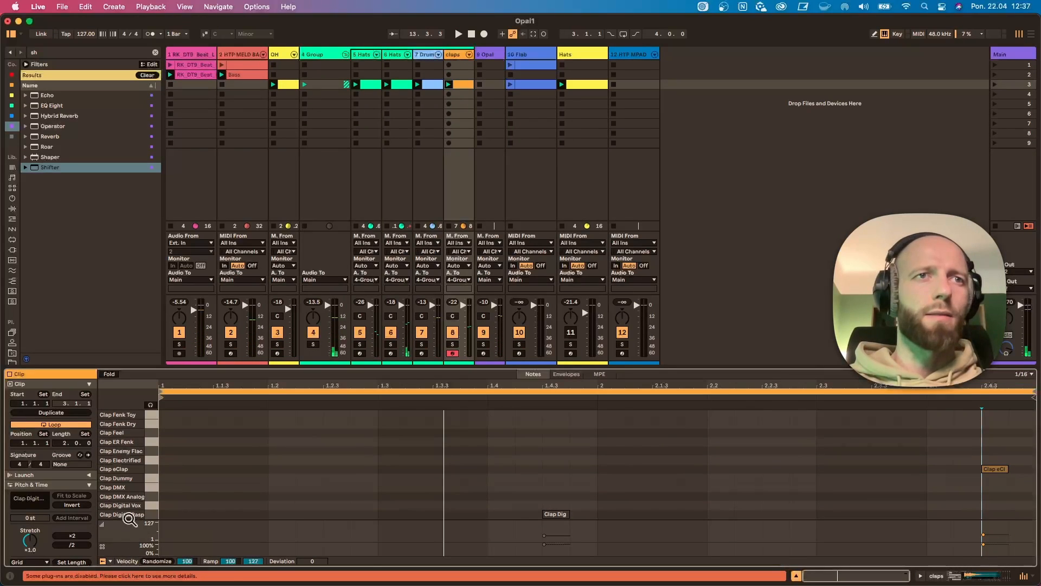
pyautogui.click(982, 547)
pyautogui.moveTo(983, 547); pyautogui.dragTo(982, 551)
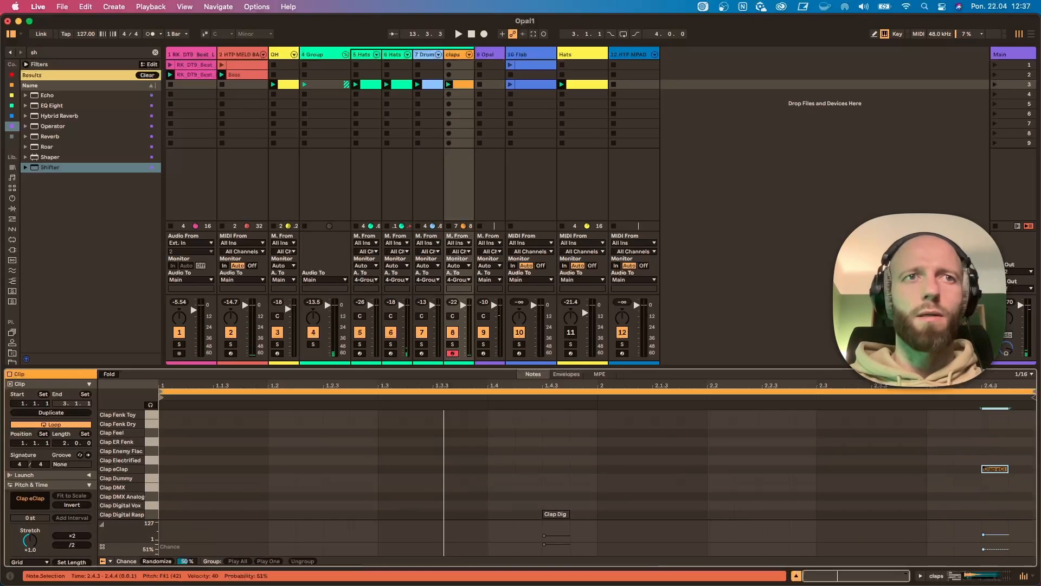
# Play the set from the start and select the group track
pyautogui.press('space')
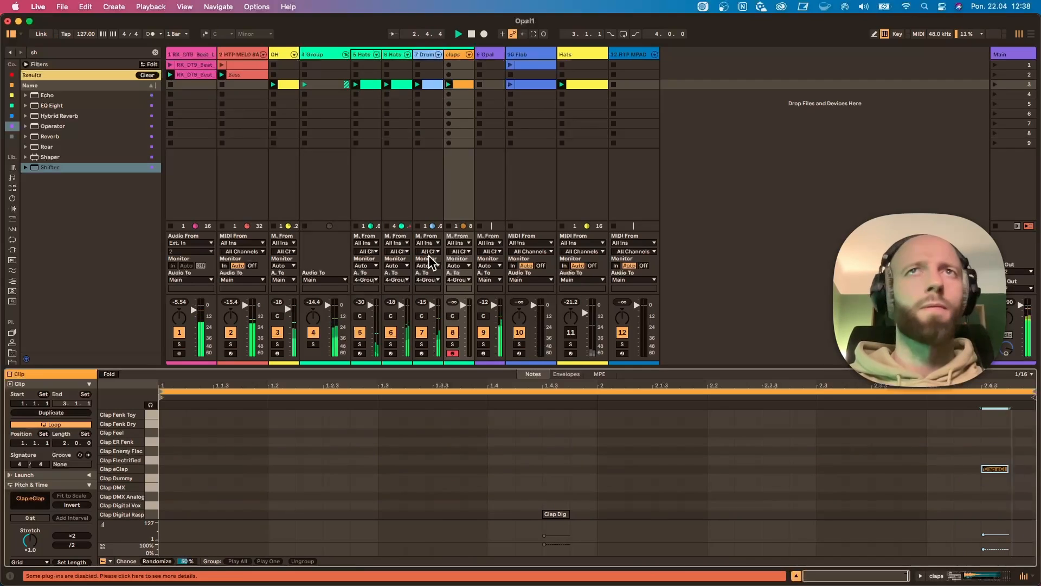
pyautogui.click(341, 55)
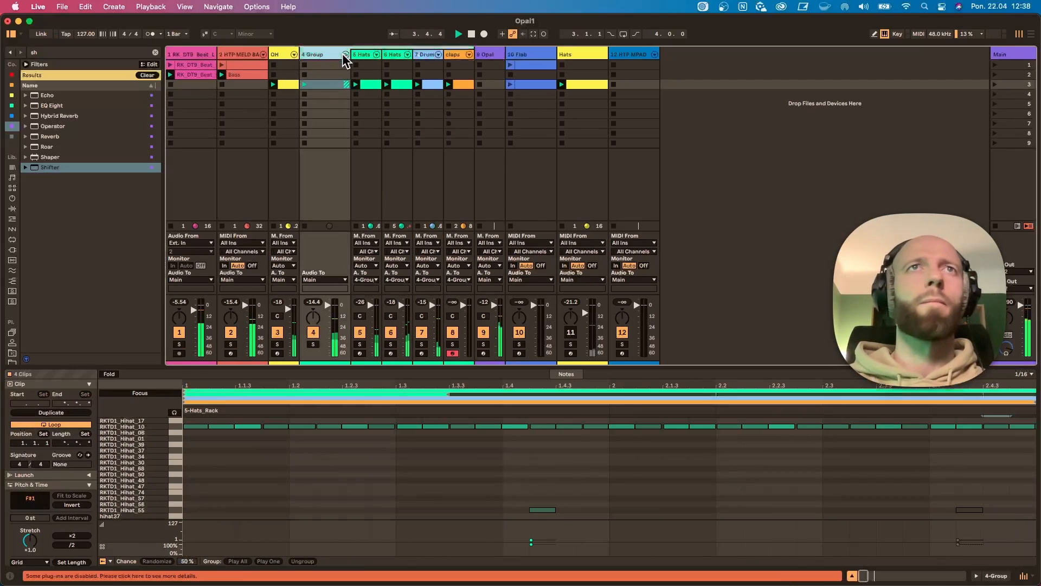
# Collapse the percussion group, reactivate the yellow Hats track, and make the clip detail view shorter
pyautogui.click(345, 54)
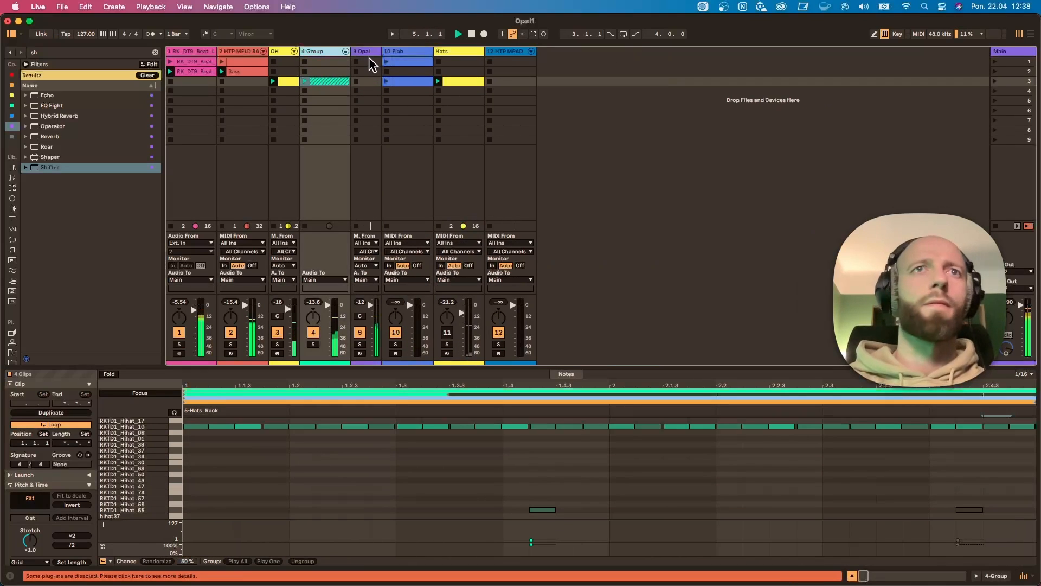
pyautogui.click(447, 332)
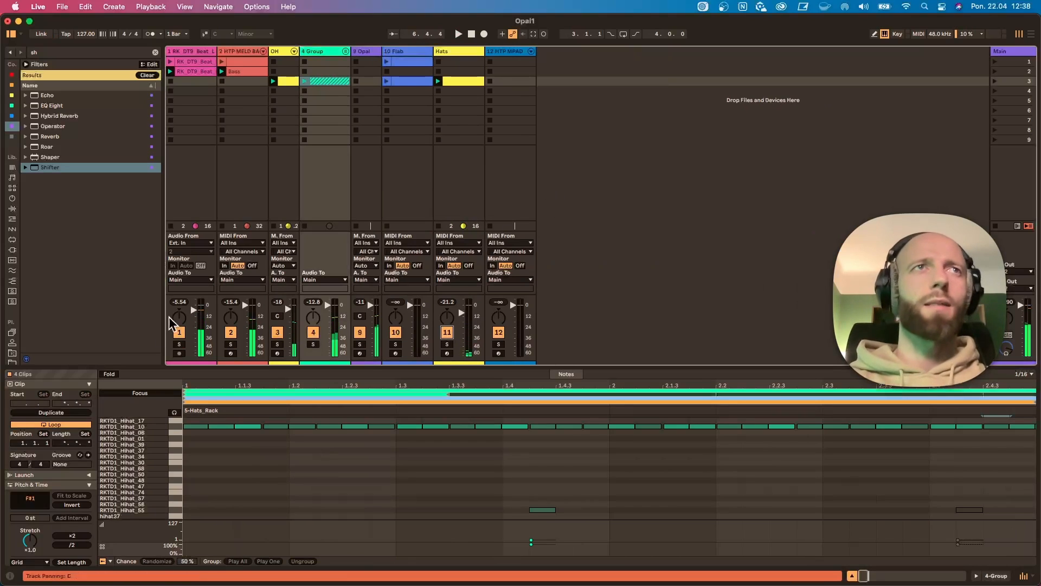
pyautogui.moveTo(174, 365); pyautogui.dragTo(184, 407)
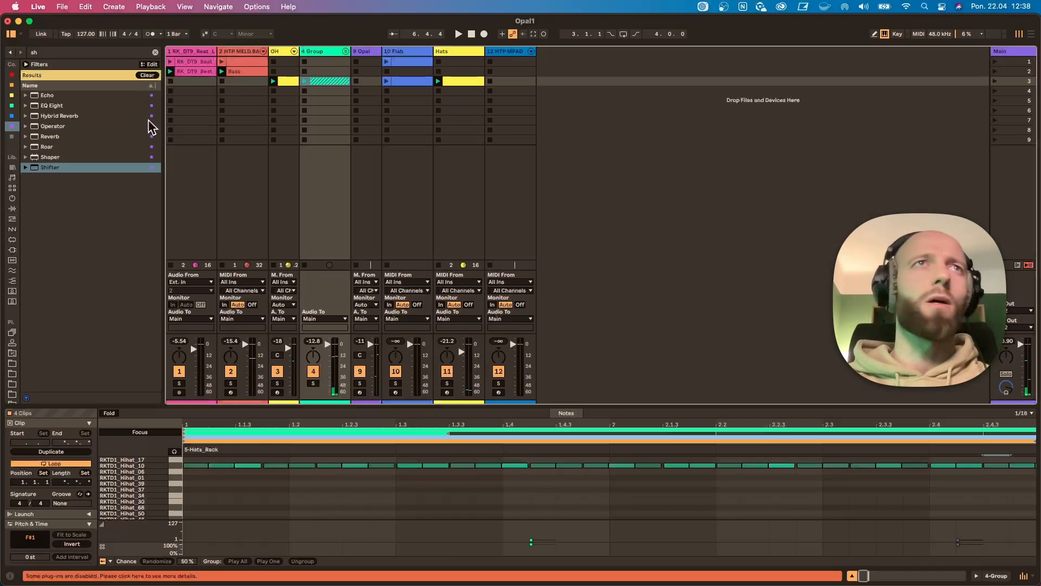
# Load the HTP MELD TXTR rack from the user library's HTP Live 12 Racks TXTR folder onto a new MIDI track
pyautogui.click(156, 52)
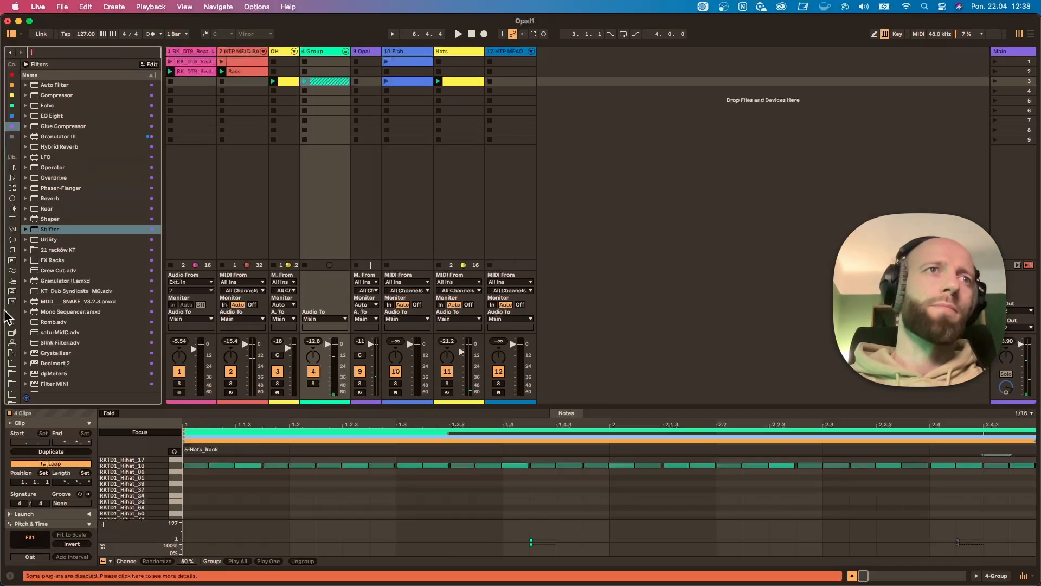
pyautogui.click(12, 343)
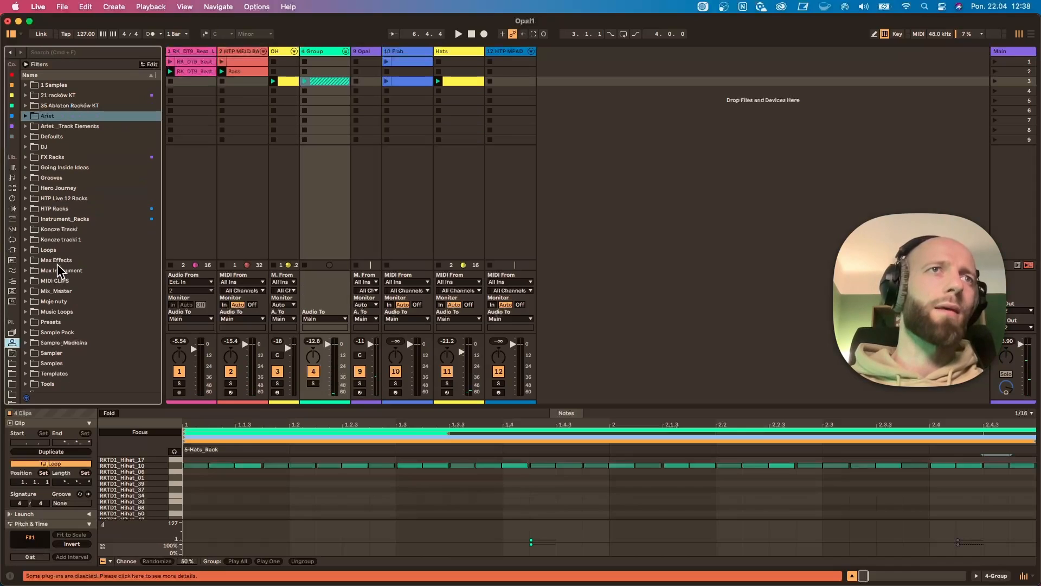
pyautogui.scroll(-5, 61, 288)
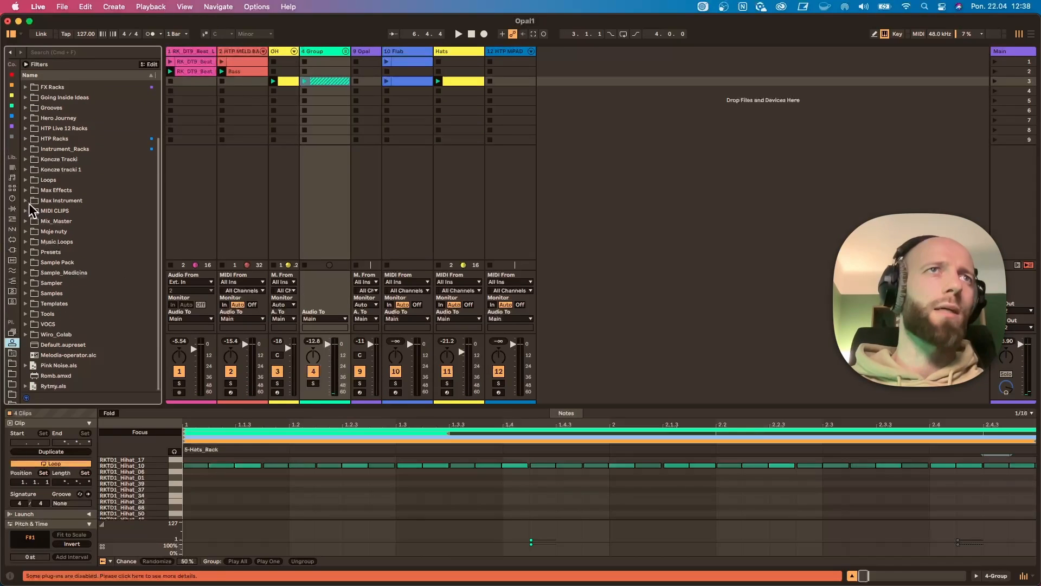
pyautogui.click(25, 129)
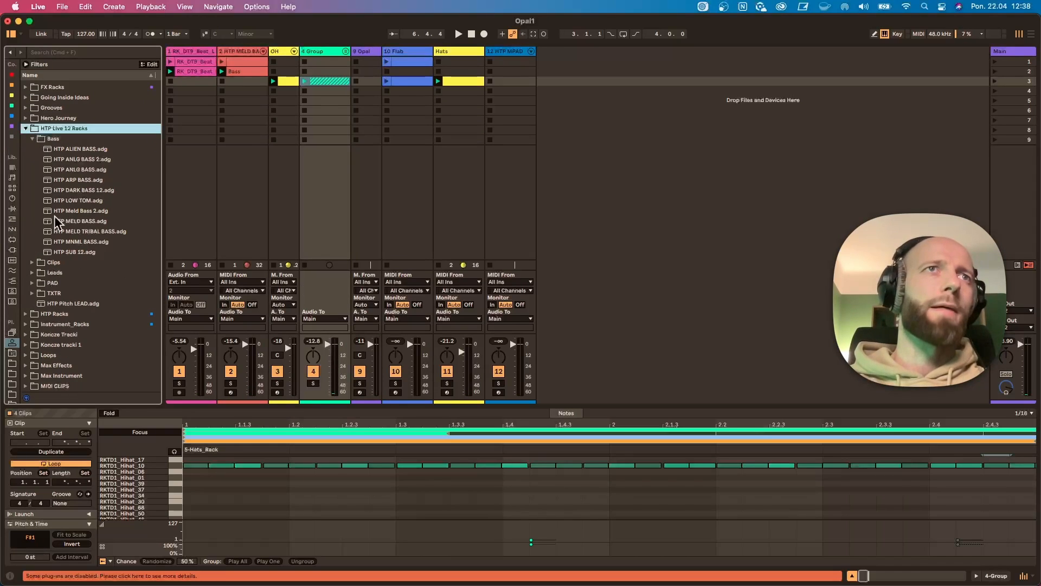
pyautogui.click(32, 293)
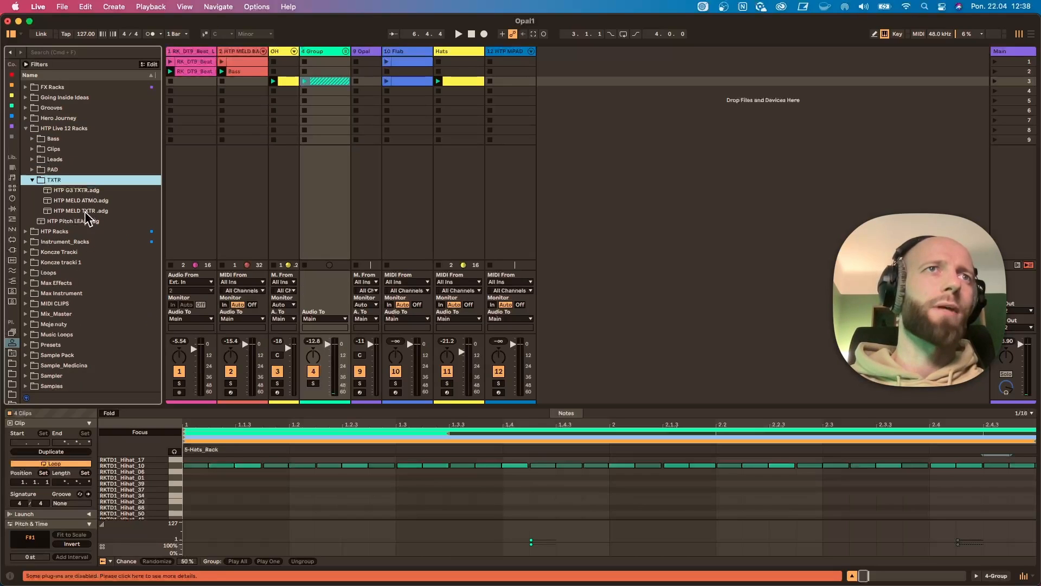
pyautogui.moveTo(85, 211); pyautogui.dragTo(615, 117)
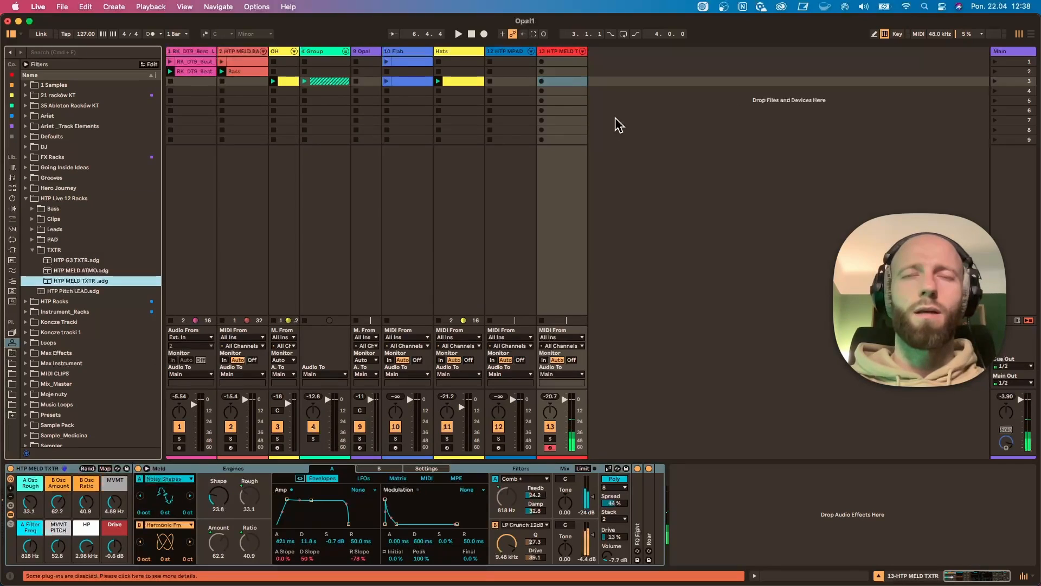
# Play the set and lower the HTP MELD TXTR track's volume to fit the mix
pyautogui.press('space')
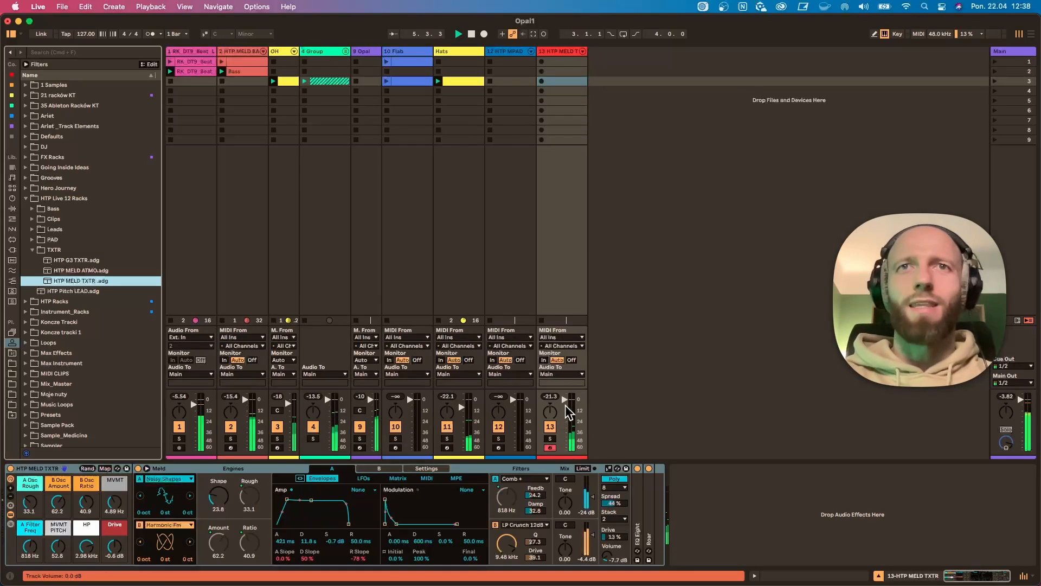
pyautogui.moveTo(564, 402); pyautogui.dragTo(564, 413)
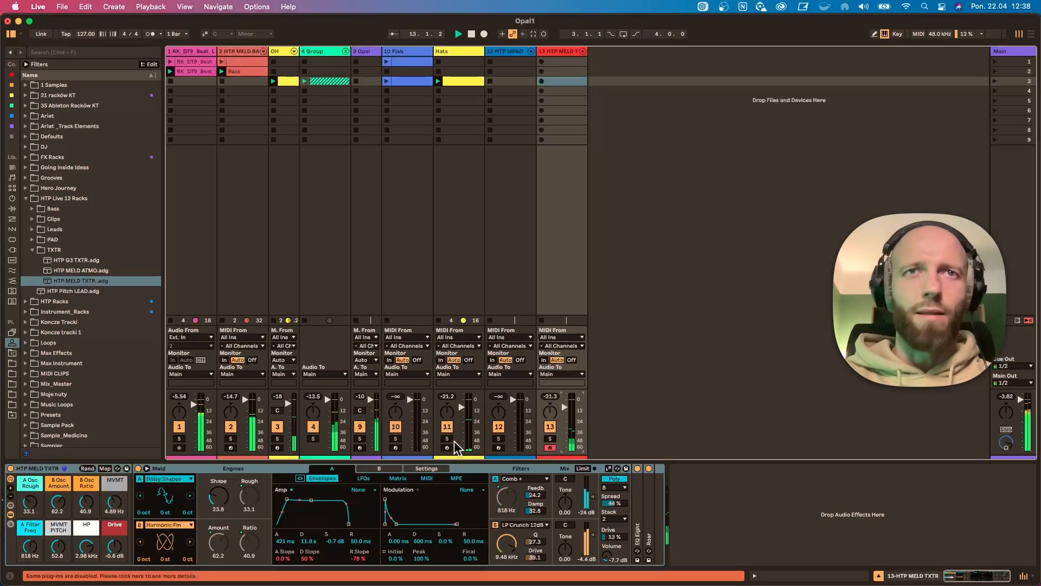
# Show the modulation matrix of Meld's engine A in the texture rack
pyautogui.click(400, 479)
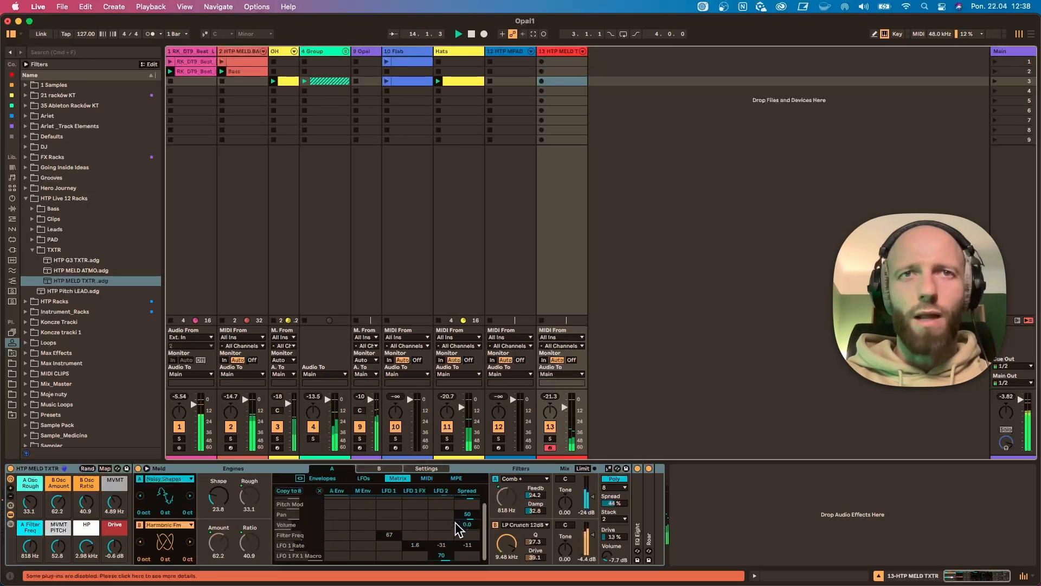
pyautogui.click(399, 480)
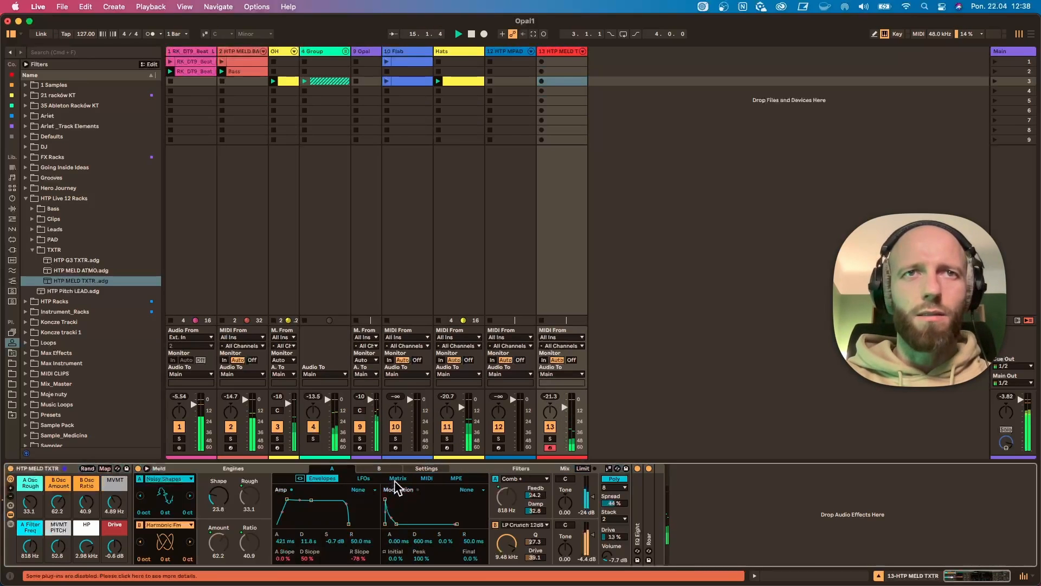
pyautogui.click(397, 478)
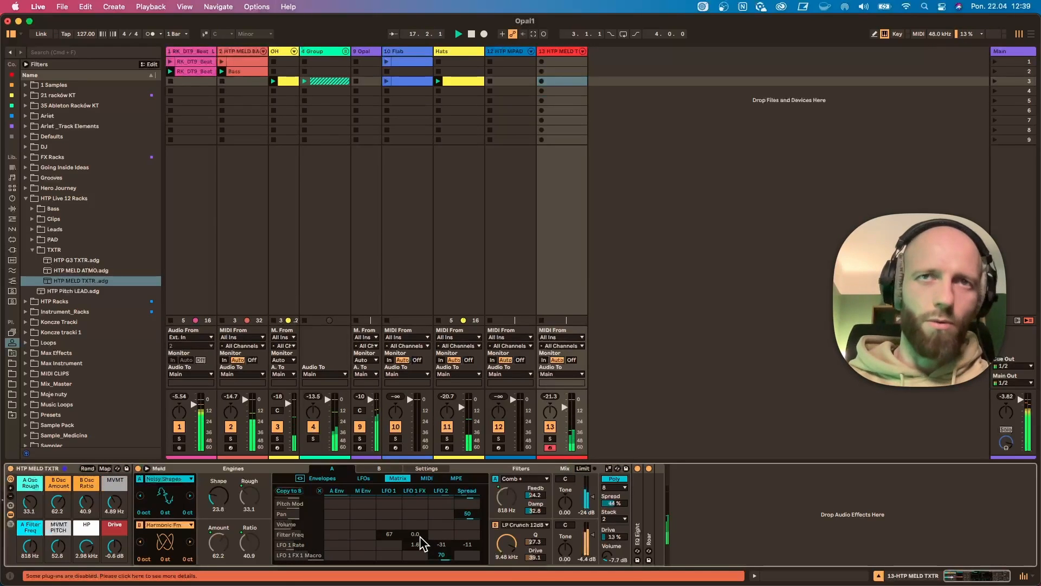
# Create an empty MIDI clip in scene 3 of the HTP MELD TXTR track and audition low notes from the C1 octave over the set
pyautogui.doubleClick(561, 82)
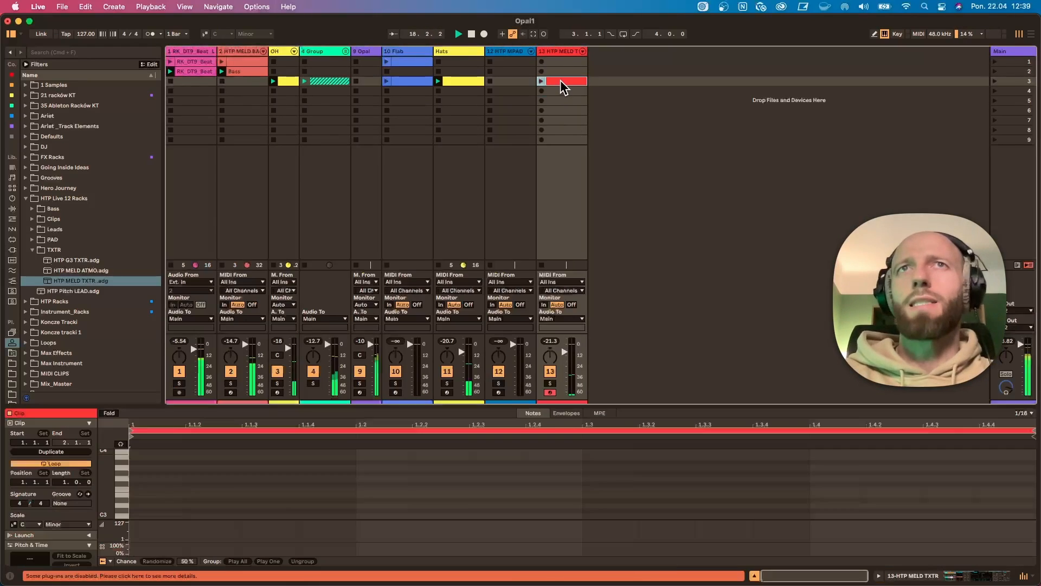
pyautogui.moveTo(103, 500); pyautogui.dragTo(99, 441)
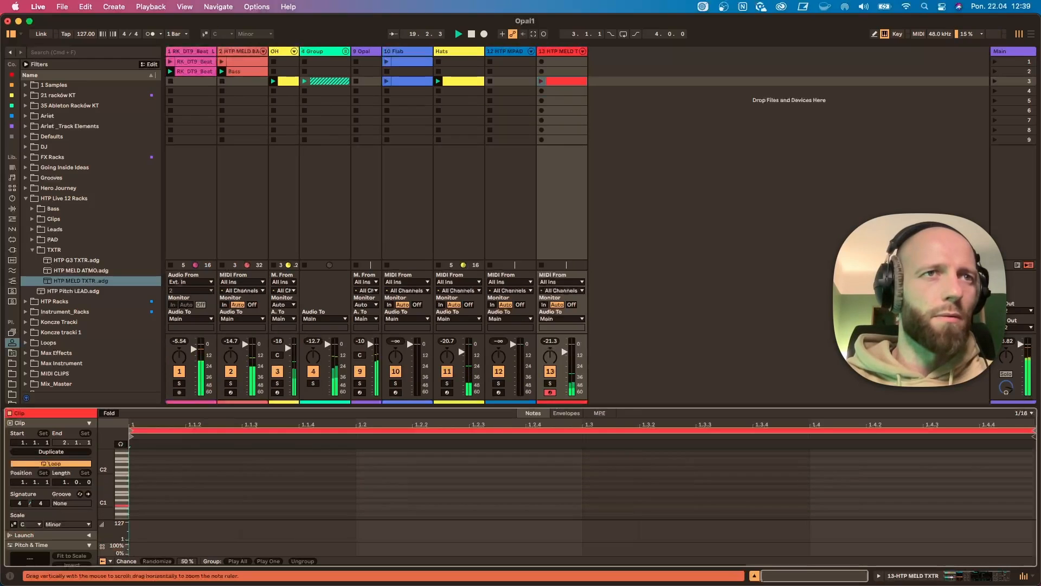
pyautogui.press('z')
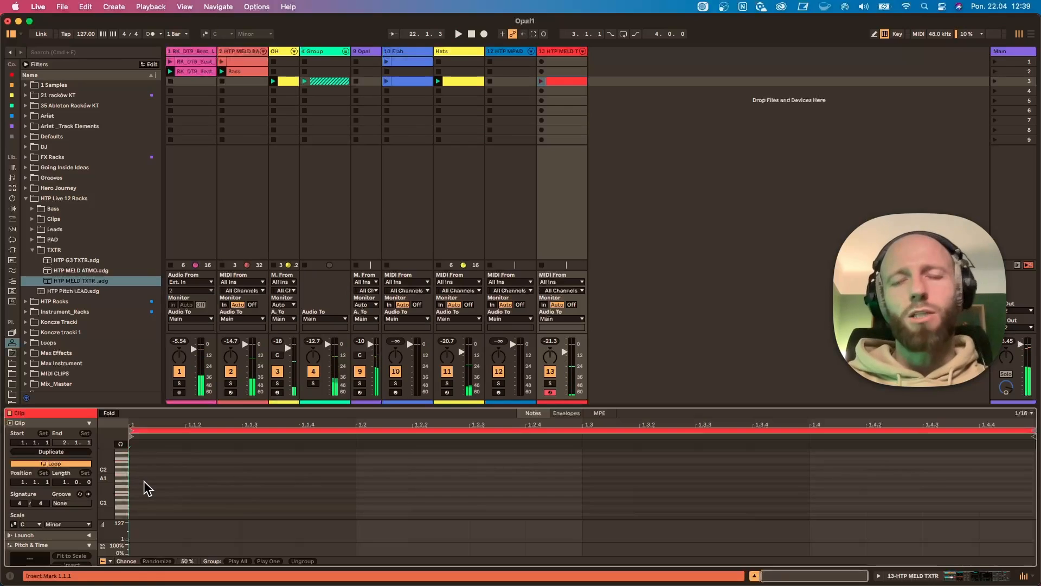
pyautogui.press('z')
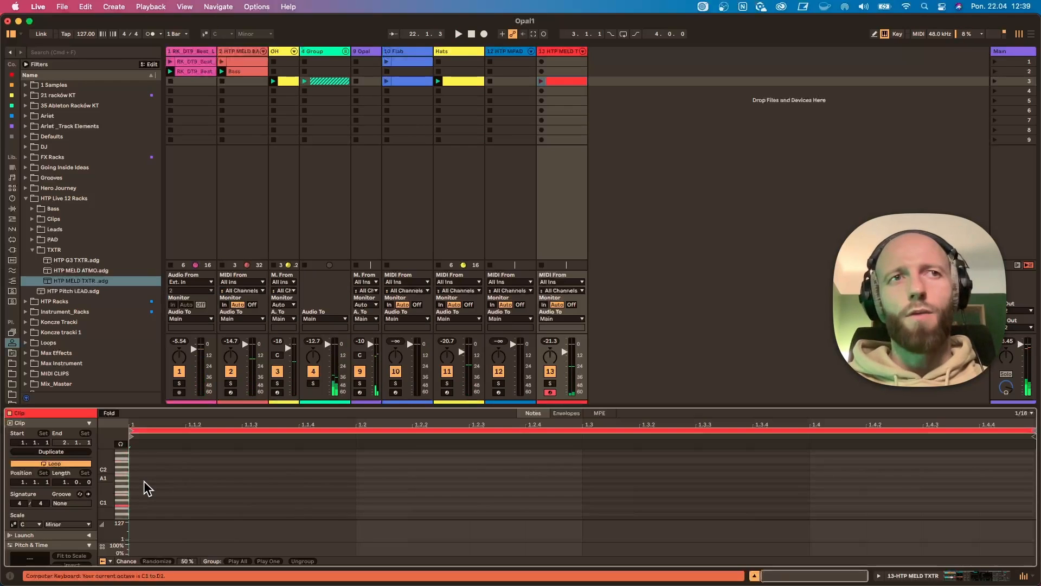
pyautogui.press('space')
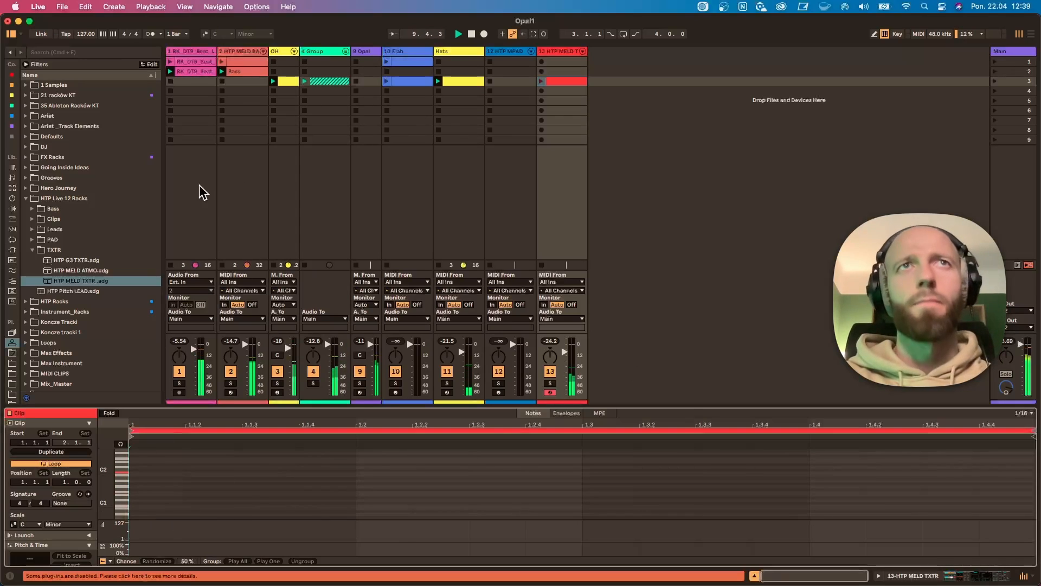
# In the first beat loop track's EQ Eight, activate low-cut band 1 and turn the whole device off
pyautogui.click(188, 51)
pyautogui.click(122, 560)
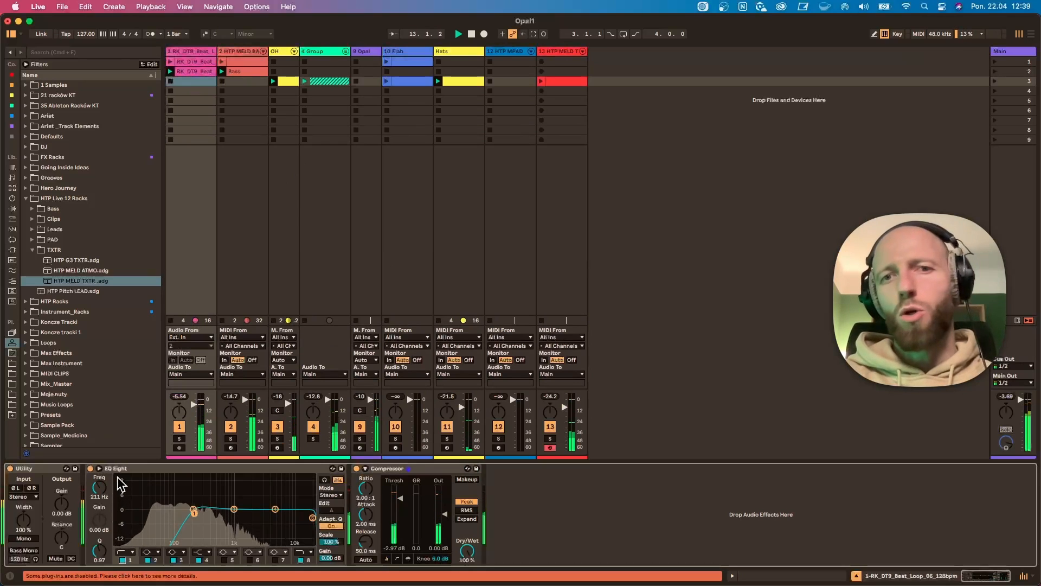
pyautogui.click(91, 468)
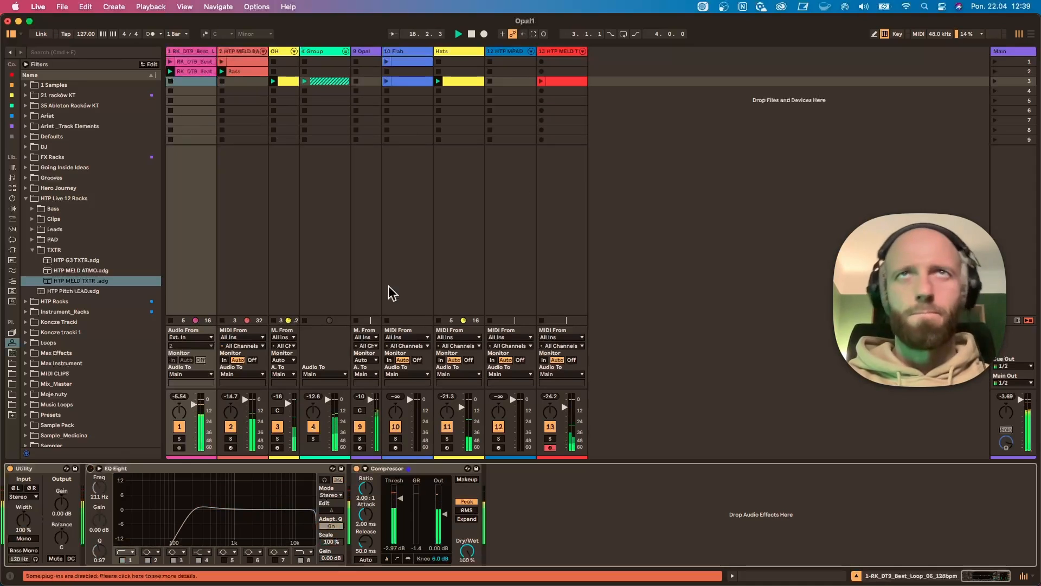
# Reopen the HTP MELD TXTR clip and draw a C1 note lasting the full bar
pyautogui.click(564, 83)
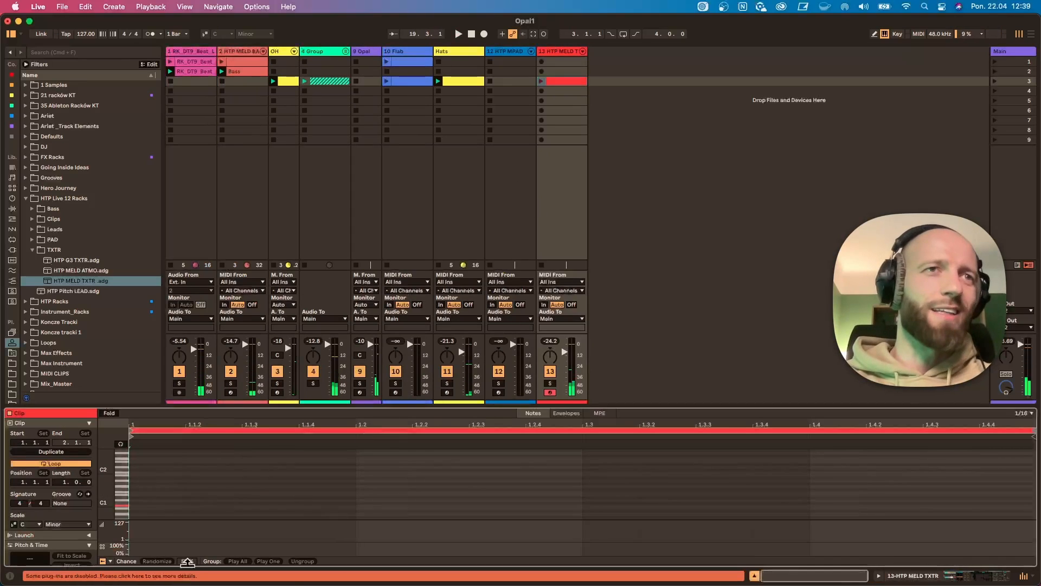
pyautogui.moveTo(106, 503); pyautogui.dragTo(115, 502)
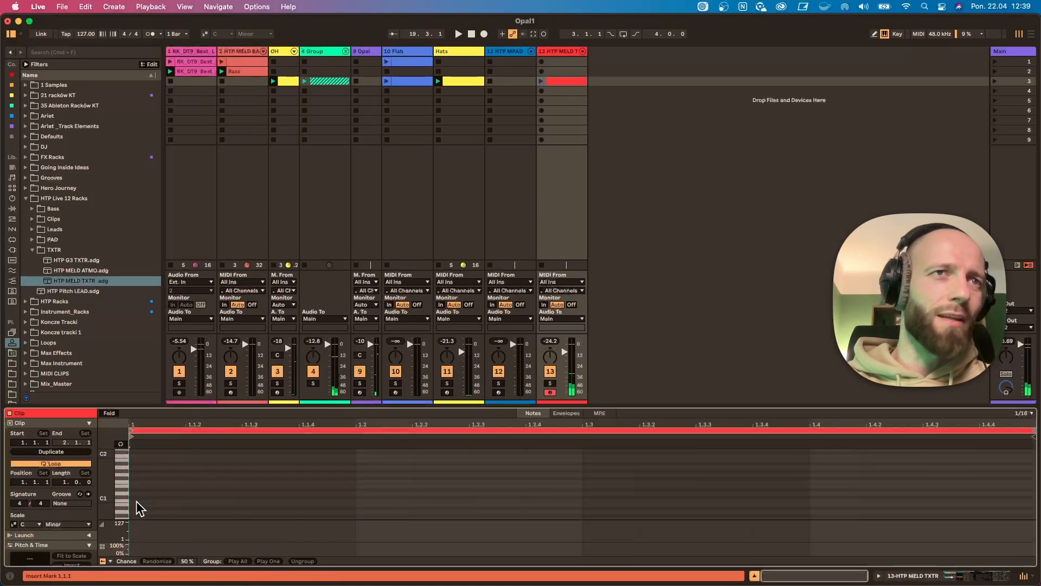
pyautogui.doubleClick(135, 503)
pyautogui.moveTo(184, 500); pyautogui.dragTo(1033, 502)
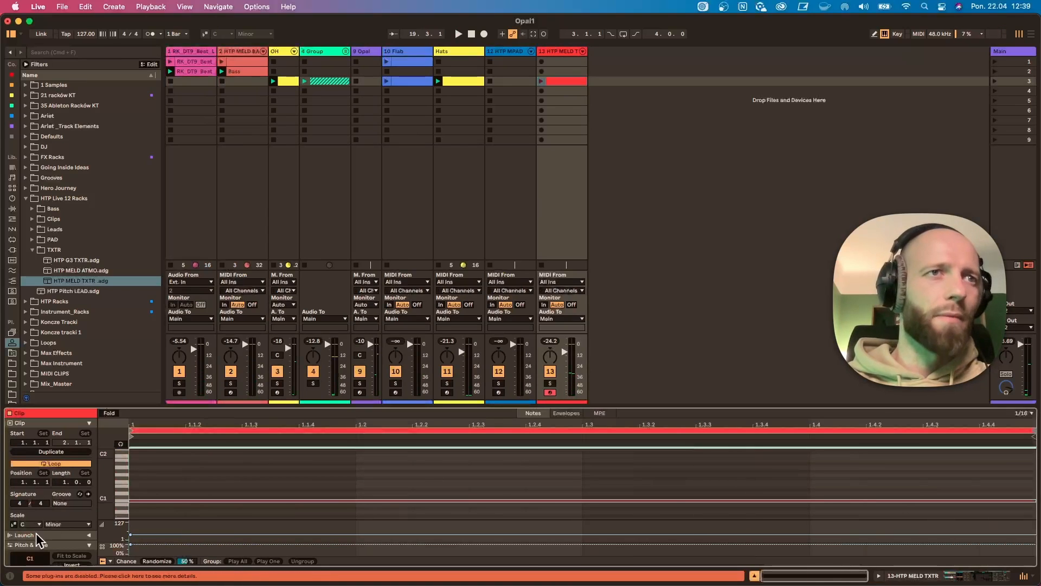
# Duplicate the clip's loop up to eight bars and stretch the first C1 note across its whole length
pyautogui.click(64, 453)
pyautogui.click(64, 454)
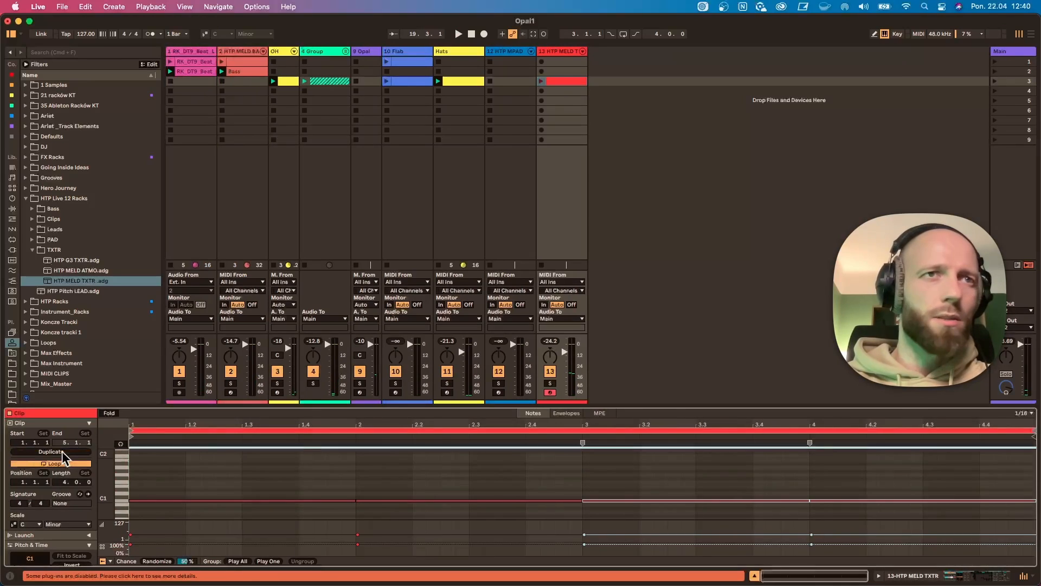
pyautogui.click(64, 454)
pyautogui.moveTo(218, 467); pyautogui.dragTo(200, 534)
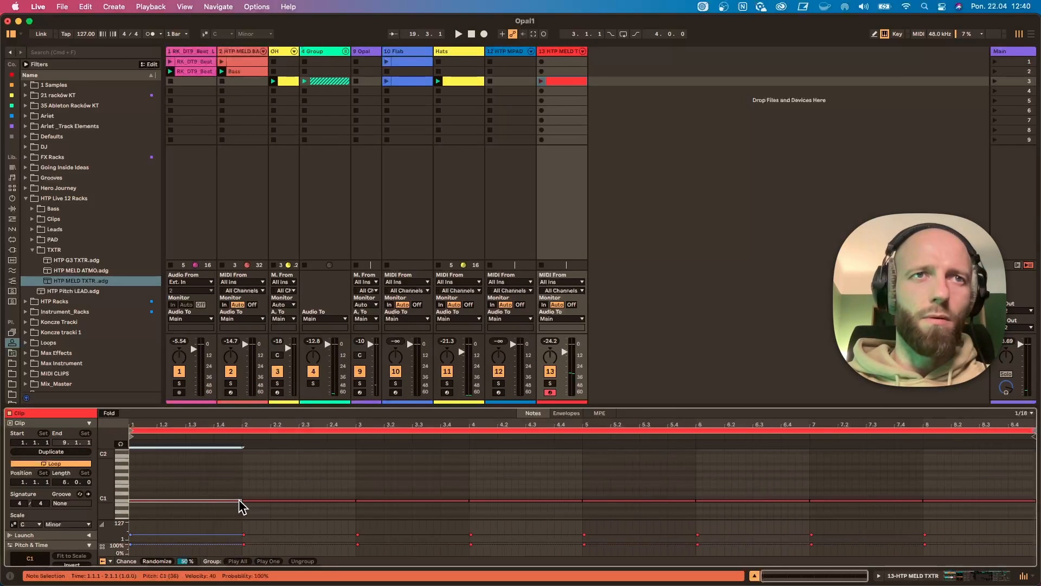
pyautogui.moveTo(241, 499); pyautogui.dragTo(979, 493)
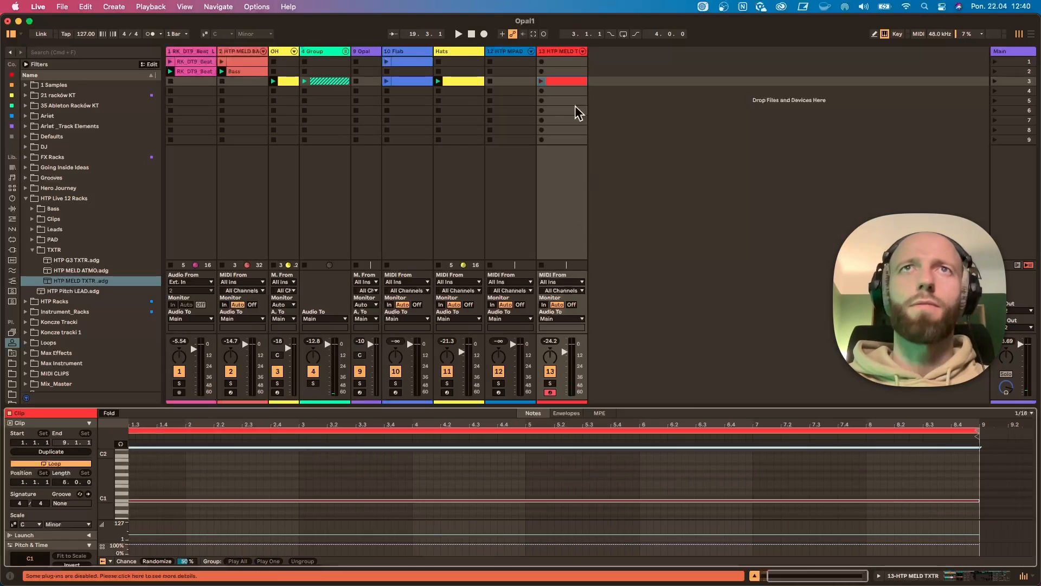
# Launch the HTP MELD TXTR clip and set the rack's B Osc Amount to 11.8, undoing a trial change of MVMT
pyautogui.click(542, 82)
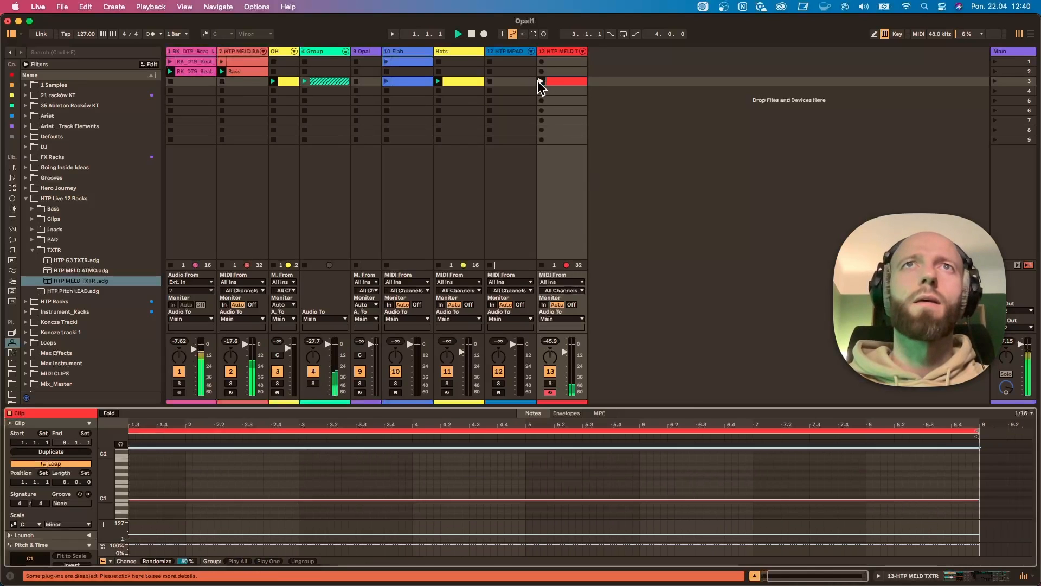
pyautogui.click(553, 50)
pyautogui.moveTo(30, 502); pyautogui.dragTo(59, 536)
pyautogui.press('super+z')
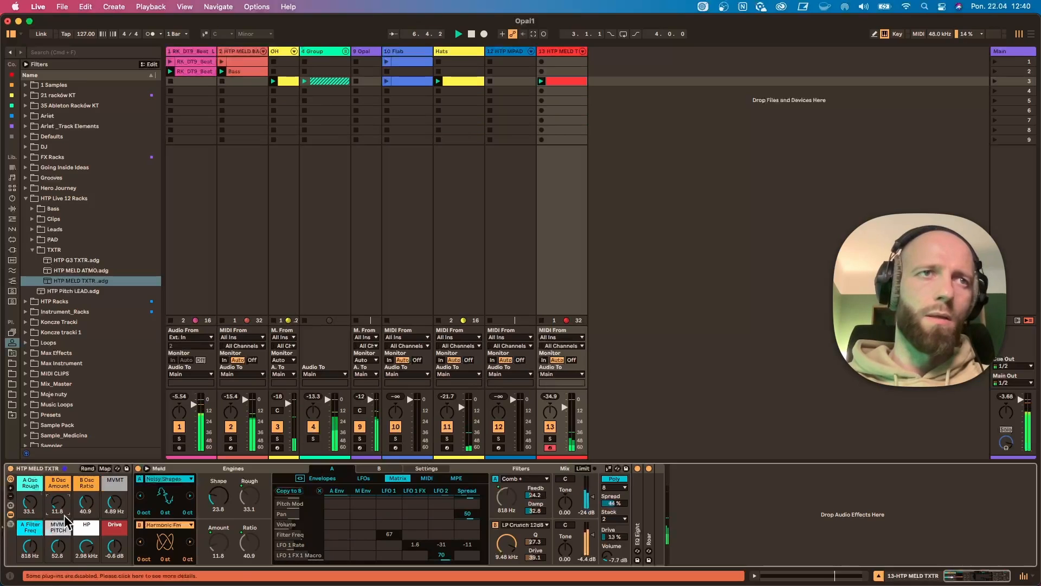
pyautogui.moveTo(114, 511); pyautogui.dragTo(115, 496)
pyautogui.press('super+z')
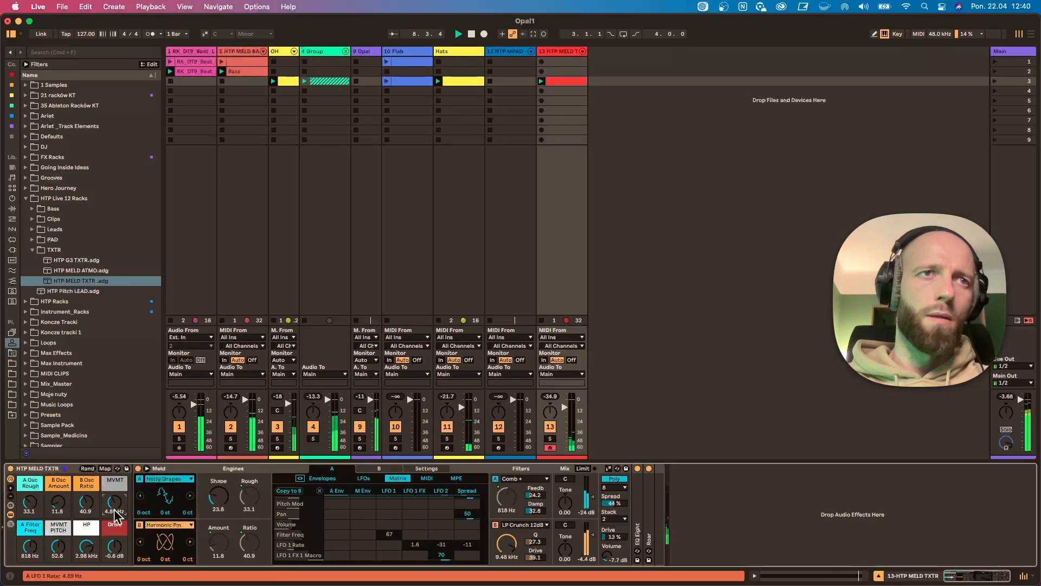
# Automate B Osc Amount in the clip envelope, rising to 58.3 around bar 5.4 and falling back by the clip's end, and play it
pyautogui.press('space')
pyautogui.rightClick(58, 504)
pyautogui.click(91, 313)
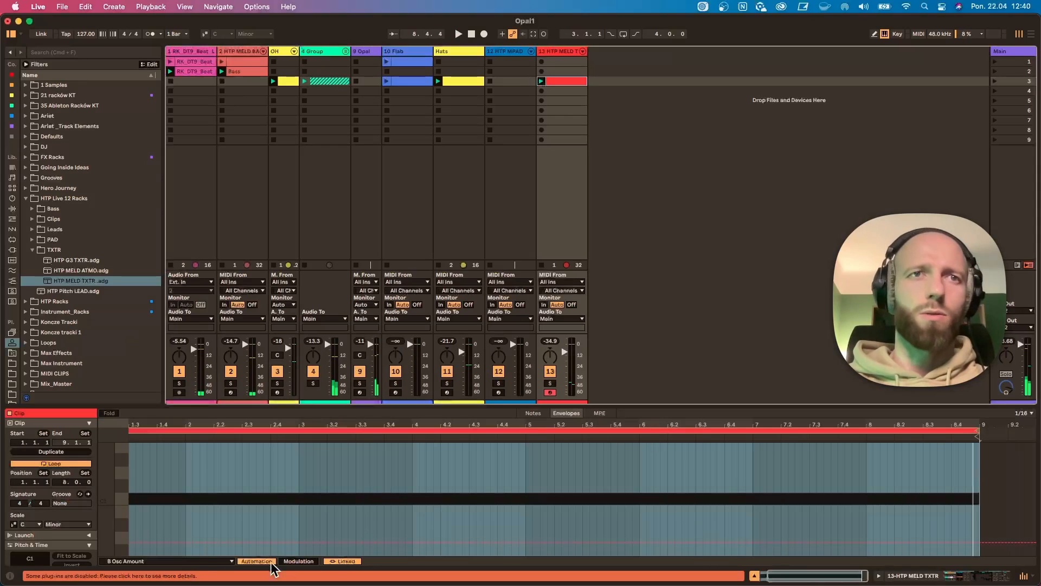
pyautogui.click(978, 542)
pyautogui.moveTo(618, 542); pyautogui.dragTo(614, 489)
pyautogui.press('space')
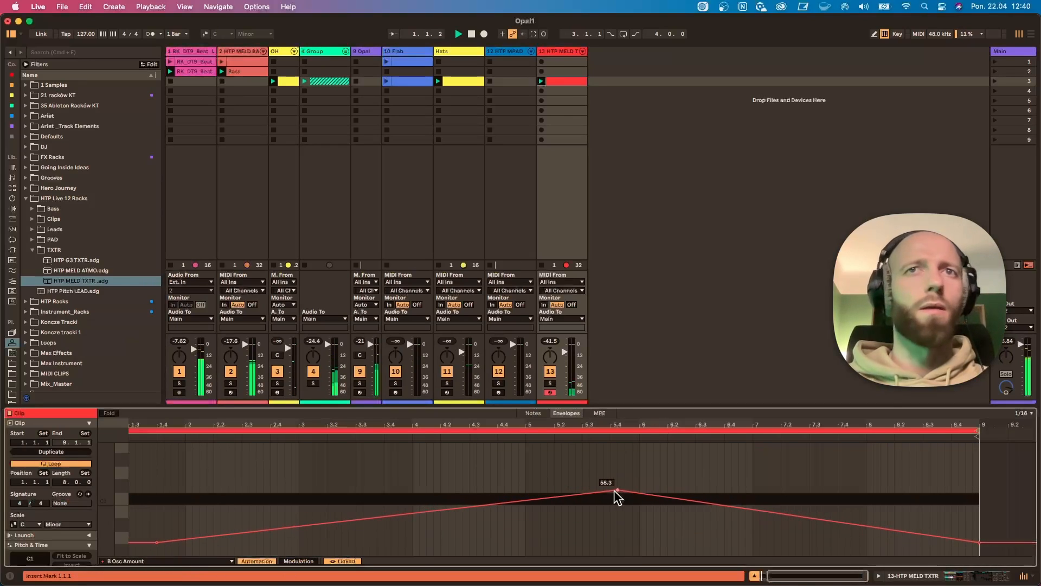
# Fine-tune the HTP MELD TXTR track's volume and fold the Meld device in its rack
pyautogui.click(559, 54)
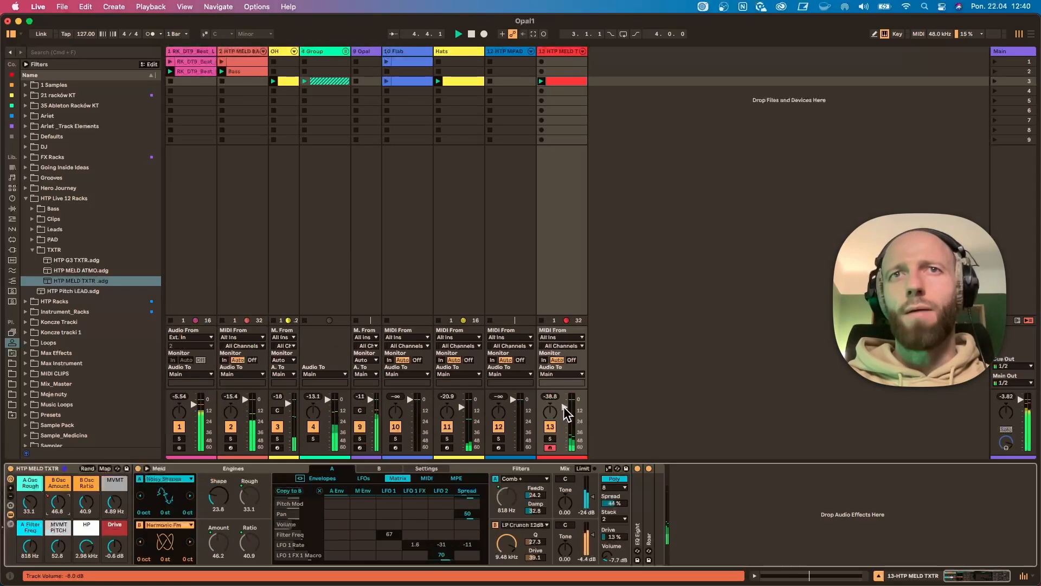
pyautogui.moveTo(564, 408); pyautogui.dragTo(564, 409)
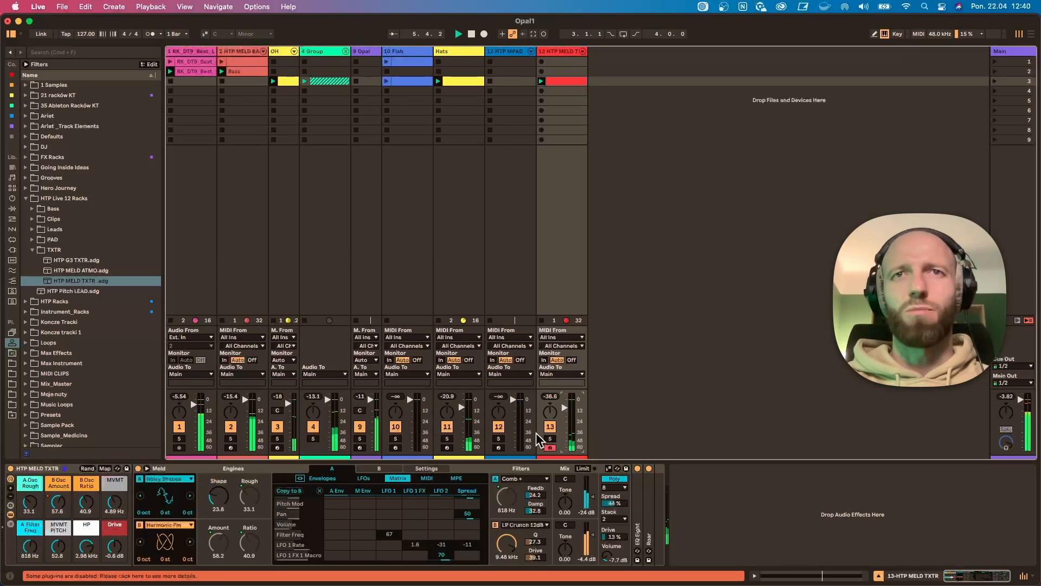
pyautogui.doubleClick(255, 470)
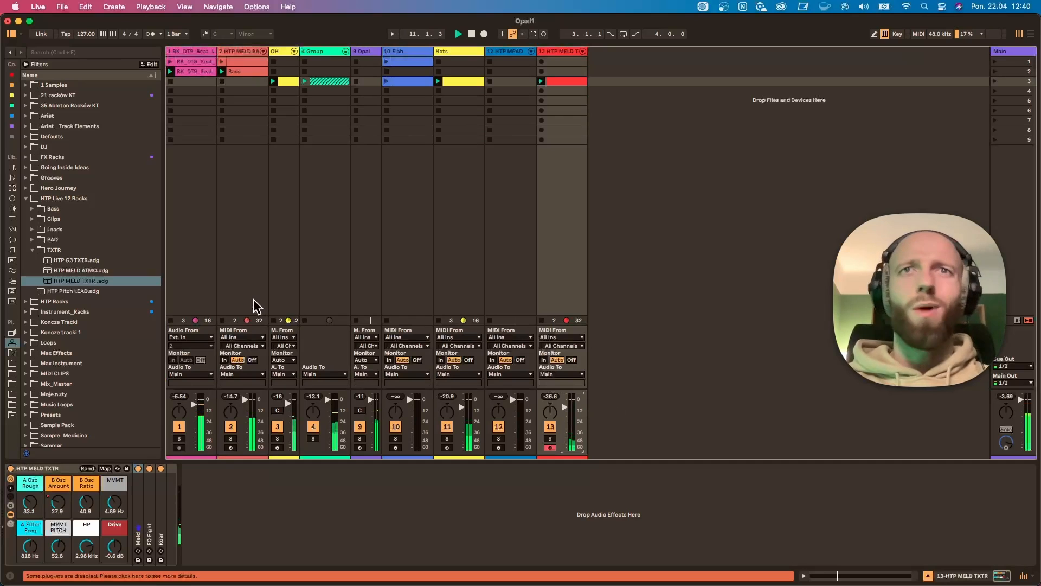
# Collapse the rack folders and browse the sample library to Chia's Vinyl Crackle Sample Pack inside the Textury folder
pyautogui.click(32, 250)
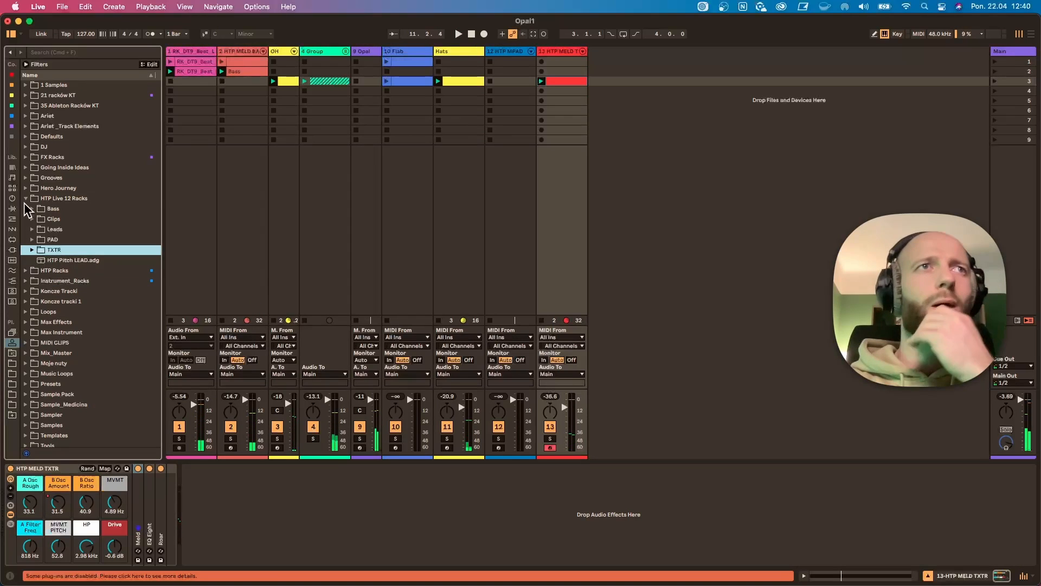
pyautogui.click(26, 199)
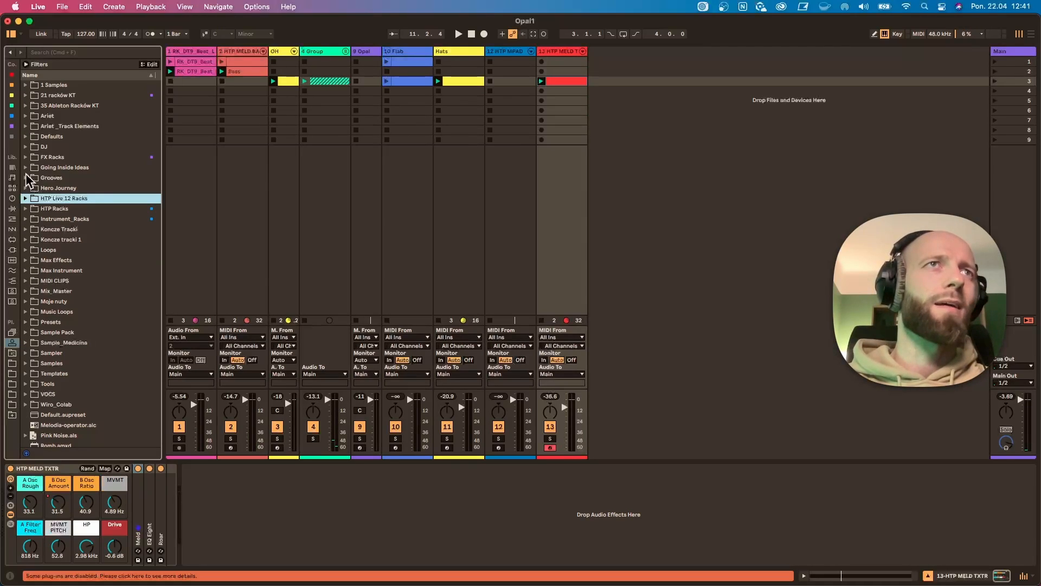
pyautogui.click(12, 353)
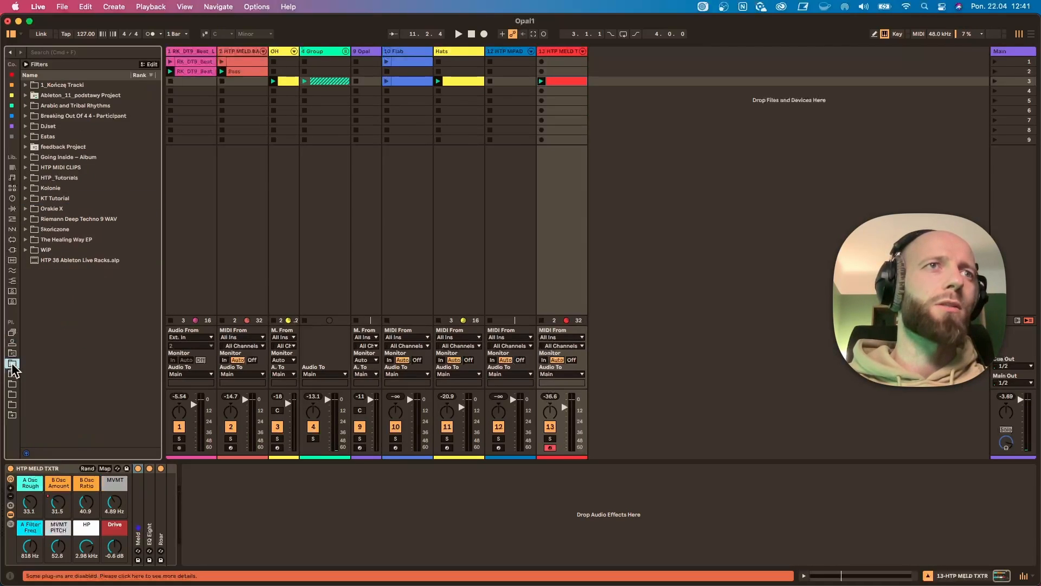
pyautogui.click(12, 383)
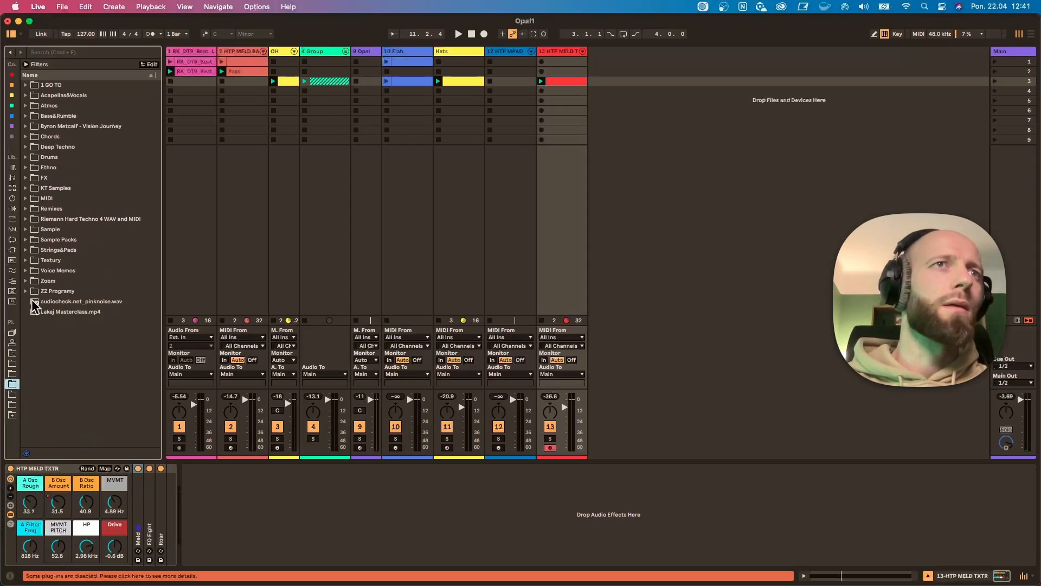
pyautogui.click(25, 270)
pyautogui.click(25, 250)
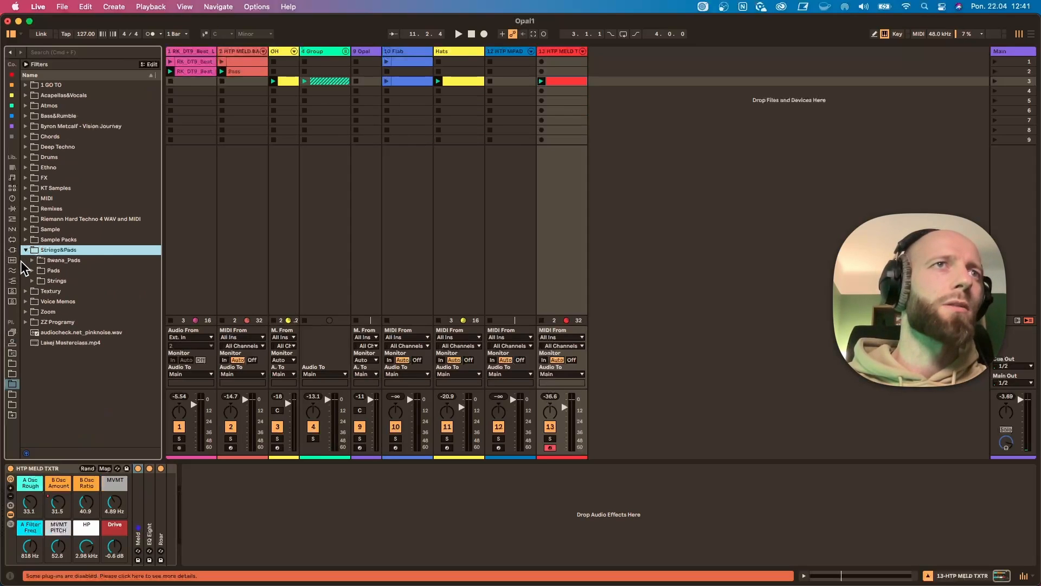
pyautogui.click(25, 250)
pyautogui.click(26, 261)
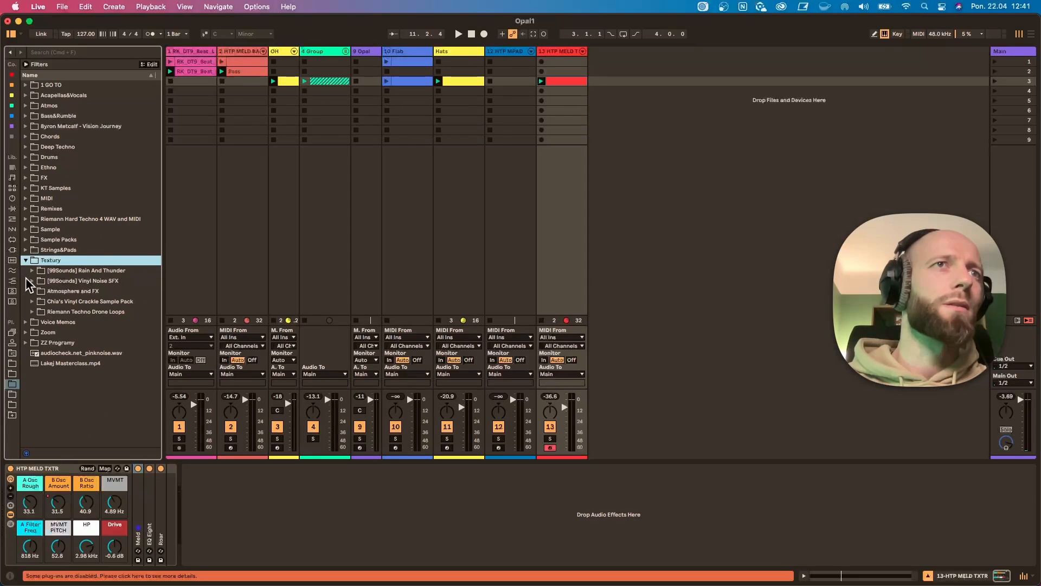
pyautogui.click(32, 301)
pyautogui.scroll(-5, 76, 364)
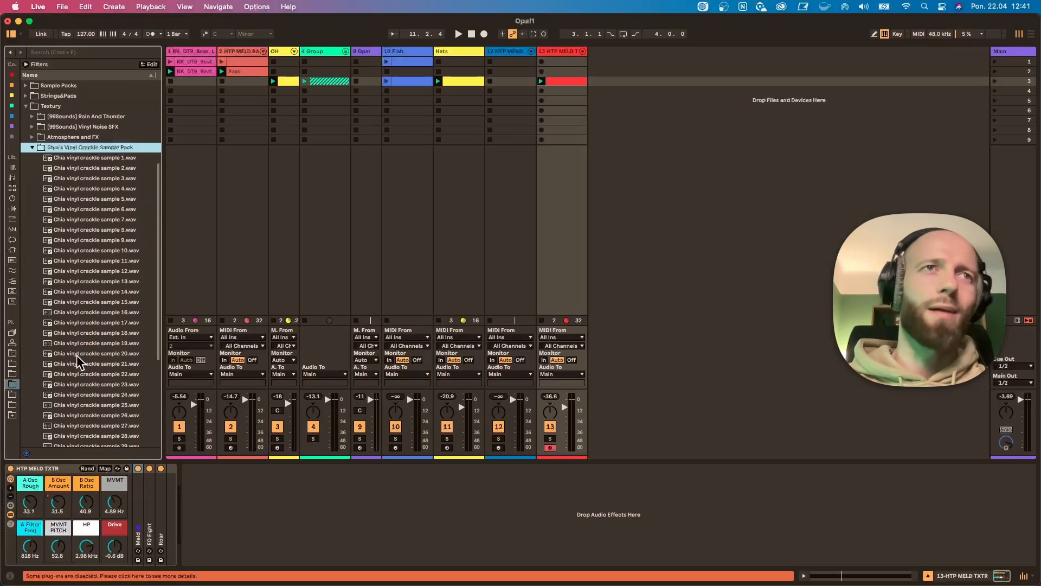
# Preview several vinyl crackle samples and place Chia vinyl crackle sample 37.wav in scene 3 of a new audio track
pyautogui.click(108, 364)
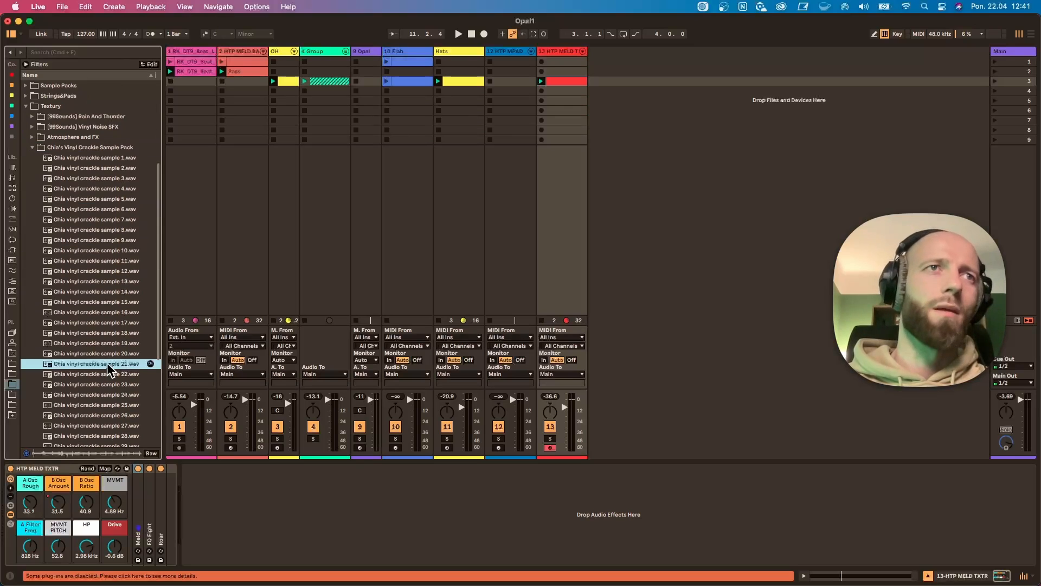
pyautogui.click(107, 415)
pyautogui.scroll(-3, 104, 390)
pyautogui.click(100, 352)
pyautogui.click(111, 413)
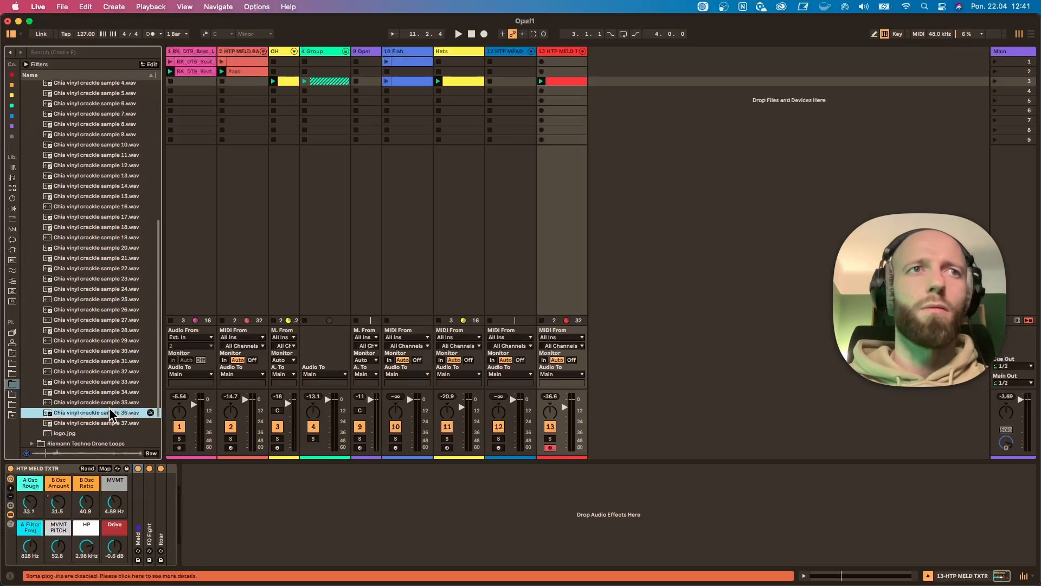
pyautogui.click(111, 424)
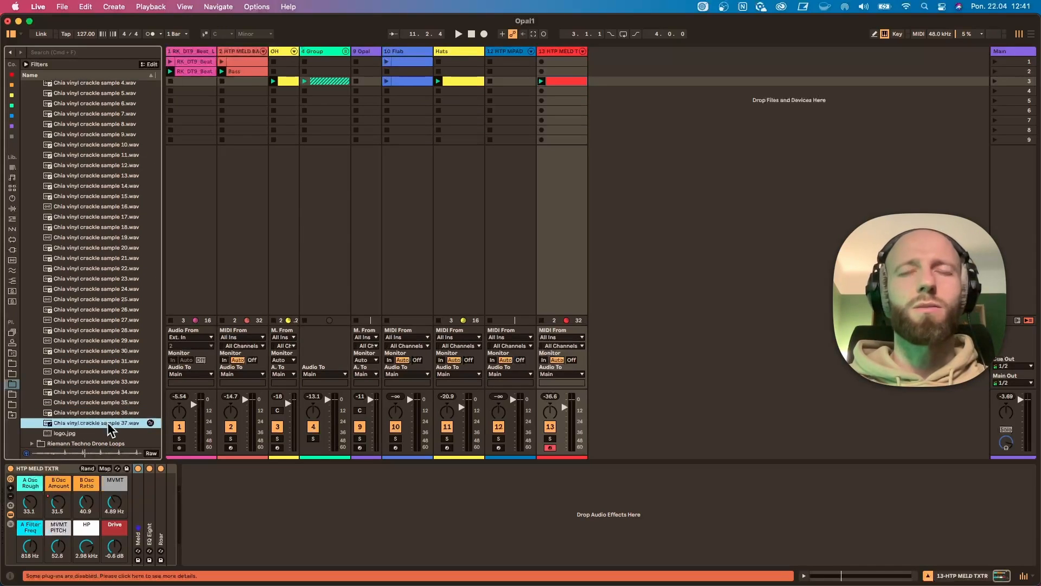
pyautogui.moveTo(109, 428); pyautogui.dragTo(596, 80)
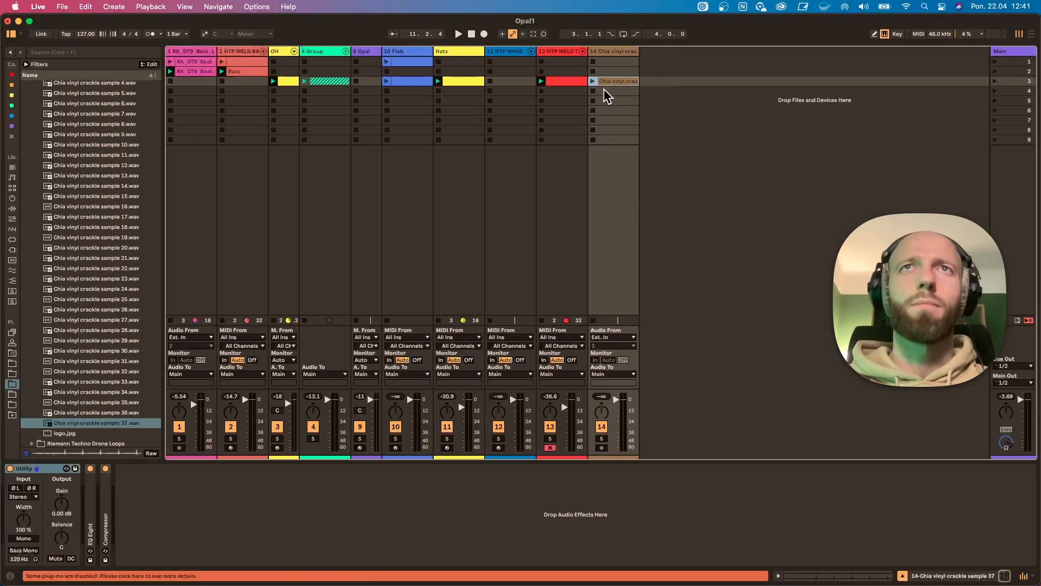
# Launch the vinyl crackle clip alongside the playing set and lower its track's volume, stopping playback when done
pyautogui.press('space')
pyautogui.click(593, 82)
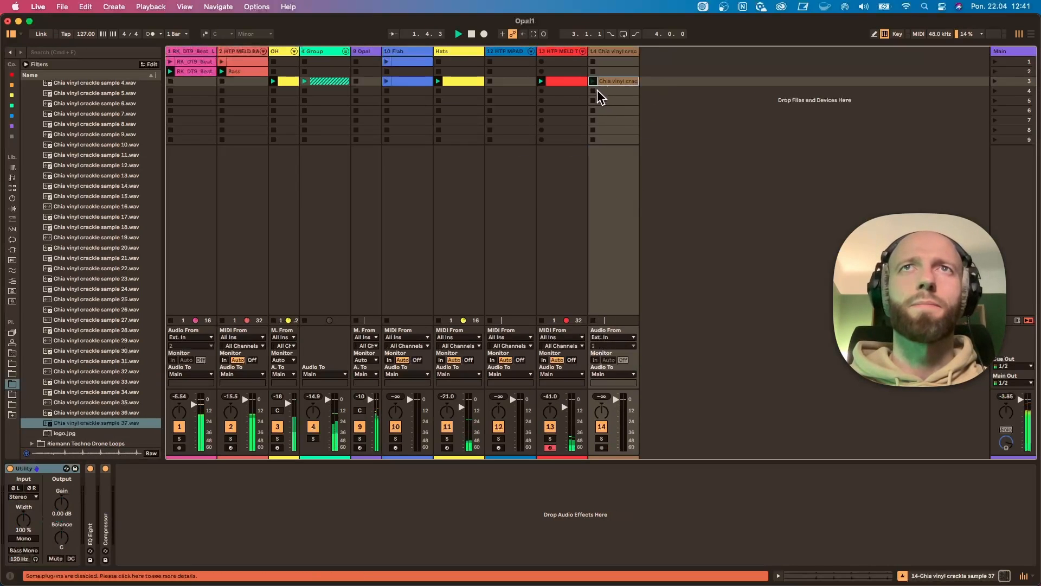
pyautogui.moveTo(617, 412); pyautogui.dragTo(616, 416)
pyautogui.press('space')
# Add EQ Eight and Echo from the favourite devices to the end of the vinyl crackle track's chain
pyautogui.doubleClick(603, 51)
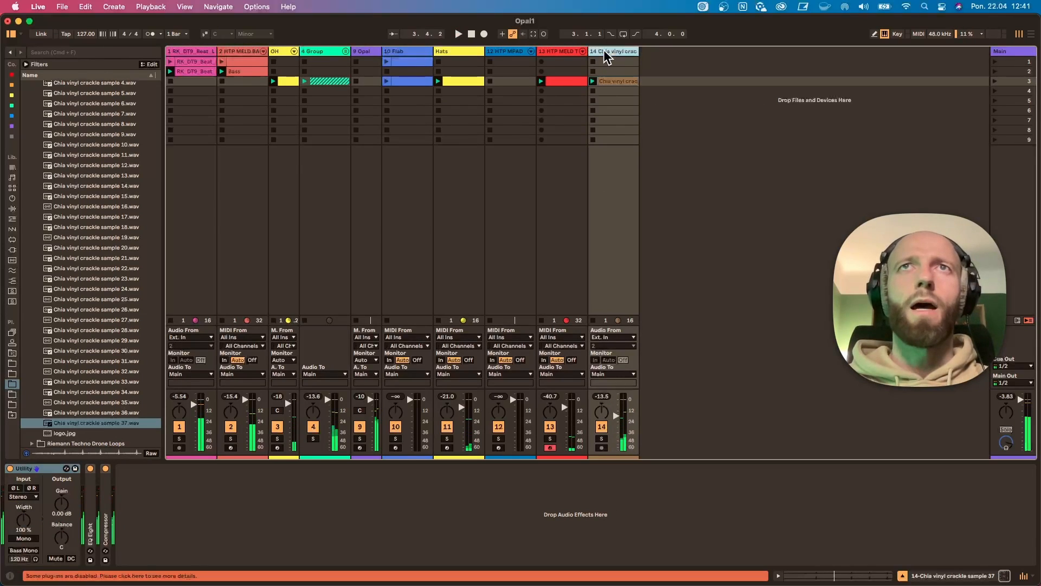
pyautogui.click(10, 126)
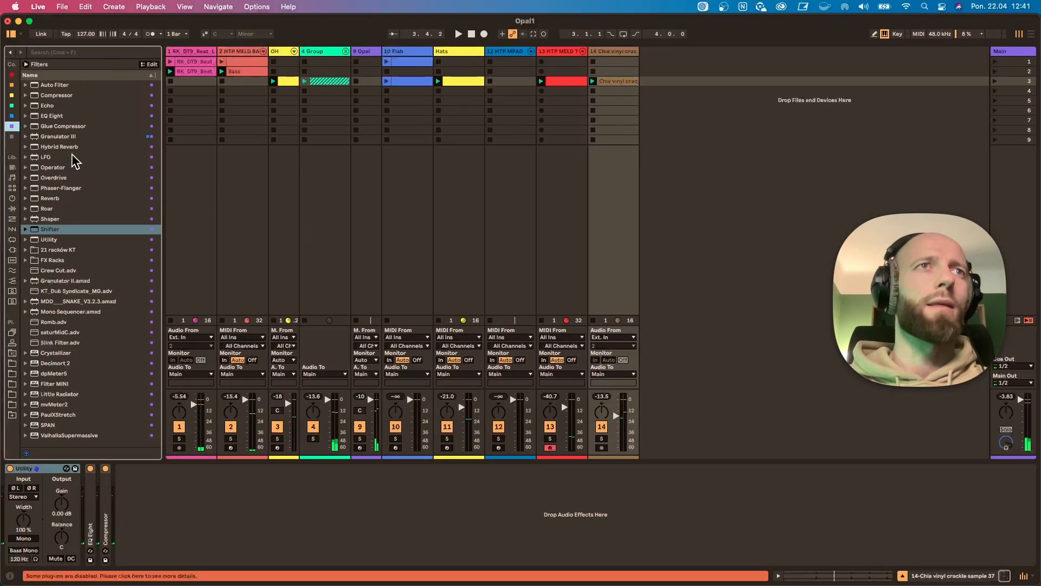
pyautogui.doubleClick(52, 116)
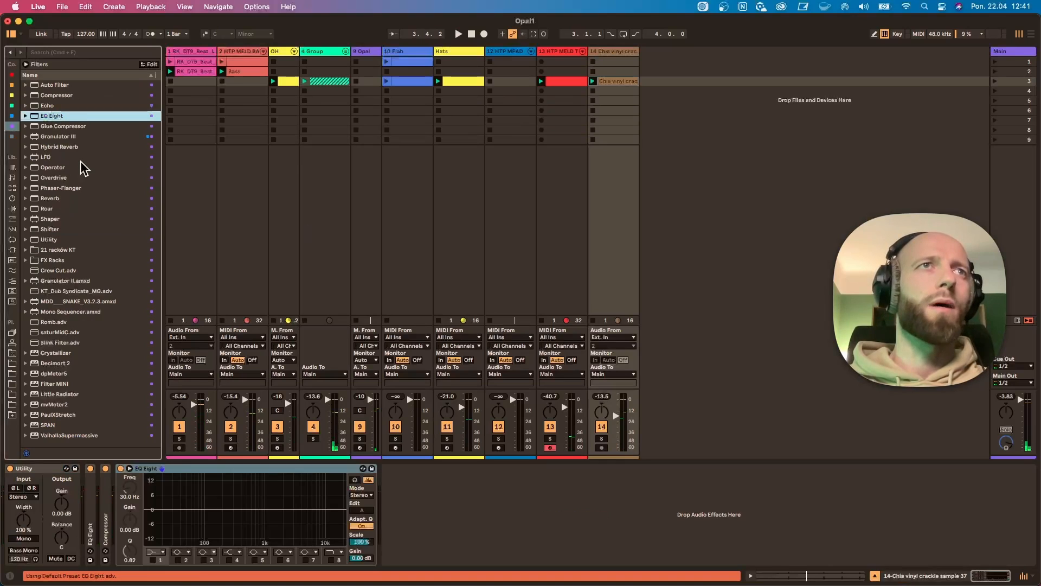
pyautogui.doubleClick(47, 105)
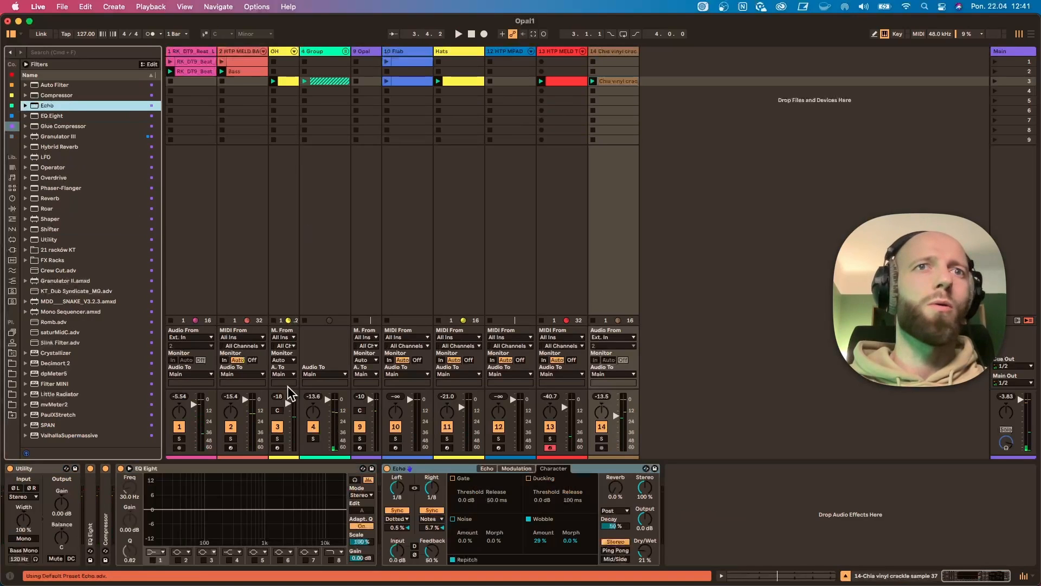
# Enable band 1 of EQ Eight as a low cut at 2.72 kHz on the crackle track and play the set
pyautogui.click(161, 556)
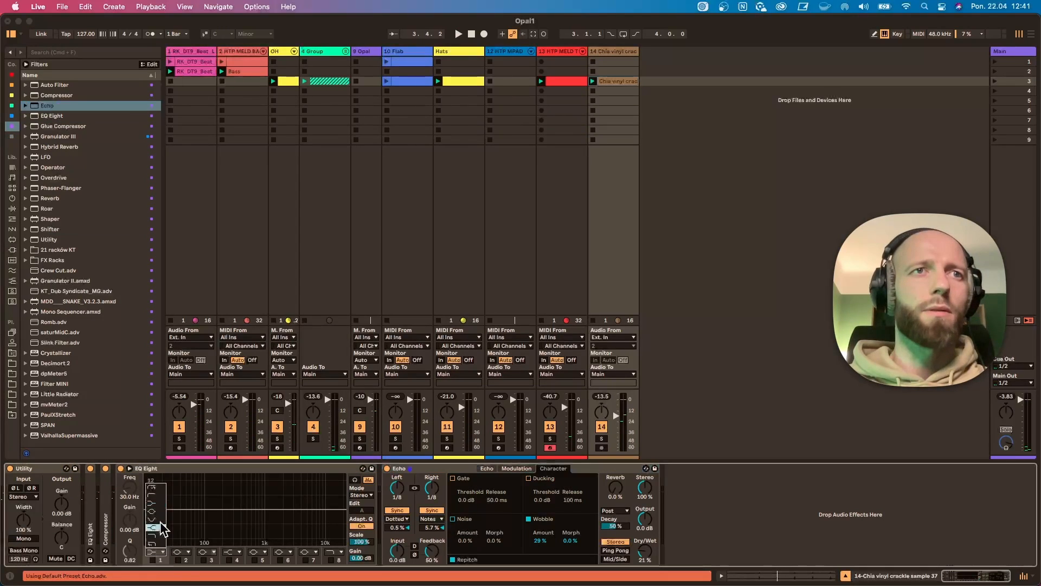
pyautogui.click(152, 560)
pyautogui.moveTo(173, 514); pyautogui.dragTo(289, 512)
pyautogui.press('space')
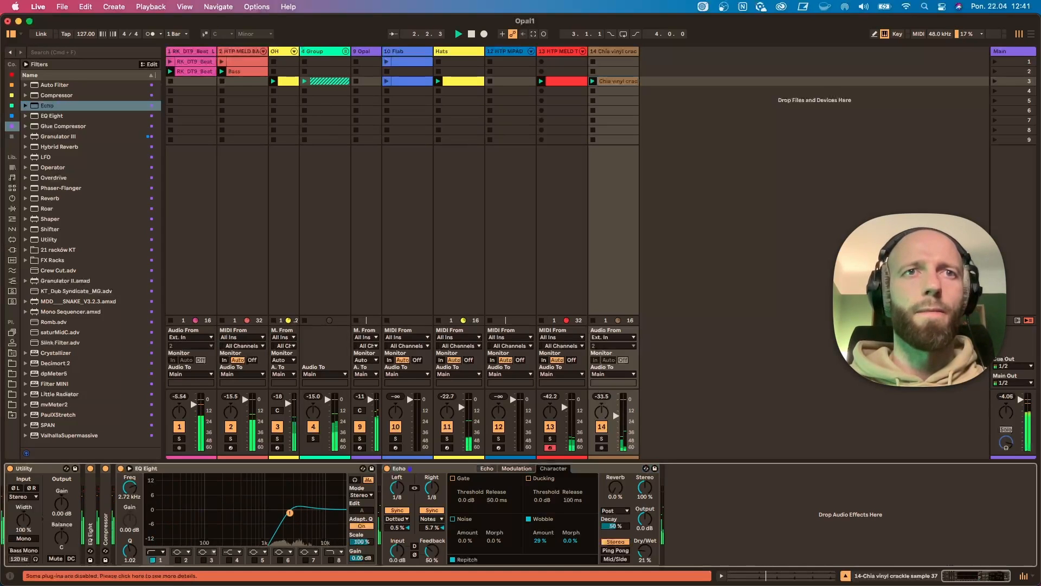
# Set the crackle track's volume to -10.0 dB, deactivate track 13 and compare the mix with the crackle muted and unmuted
pyautogui.moveTo(616, 417); pyautogui.dragTo(616, 414)
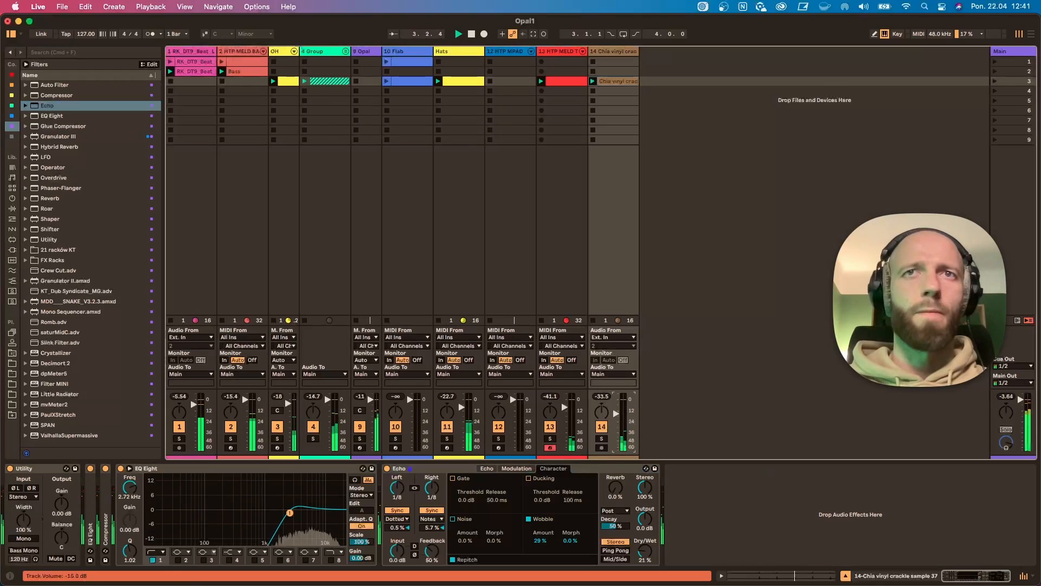
pyautogui.click(550, 427)
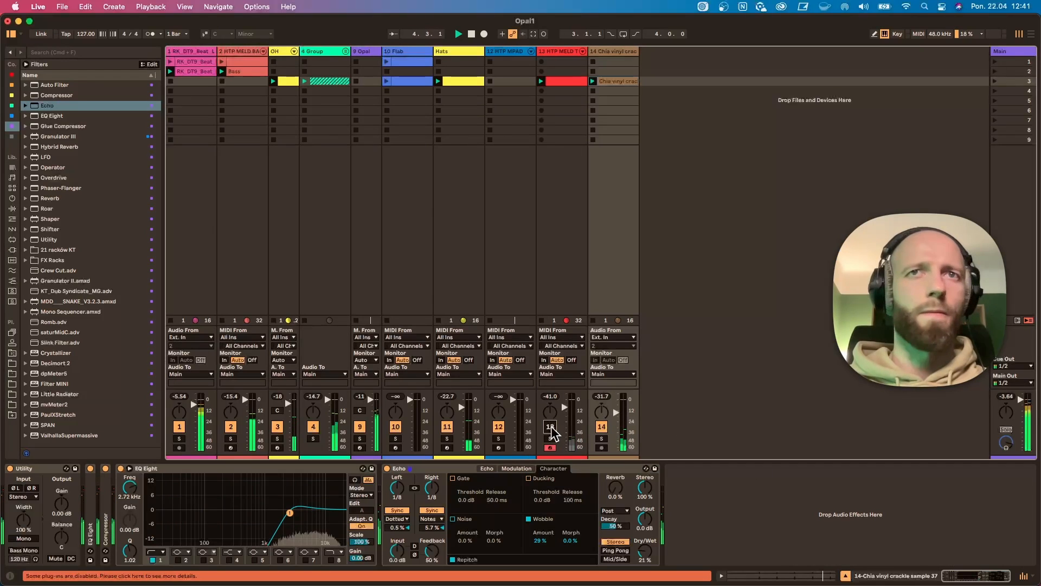
pyautogui.click(601, 427)
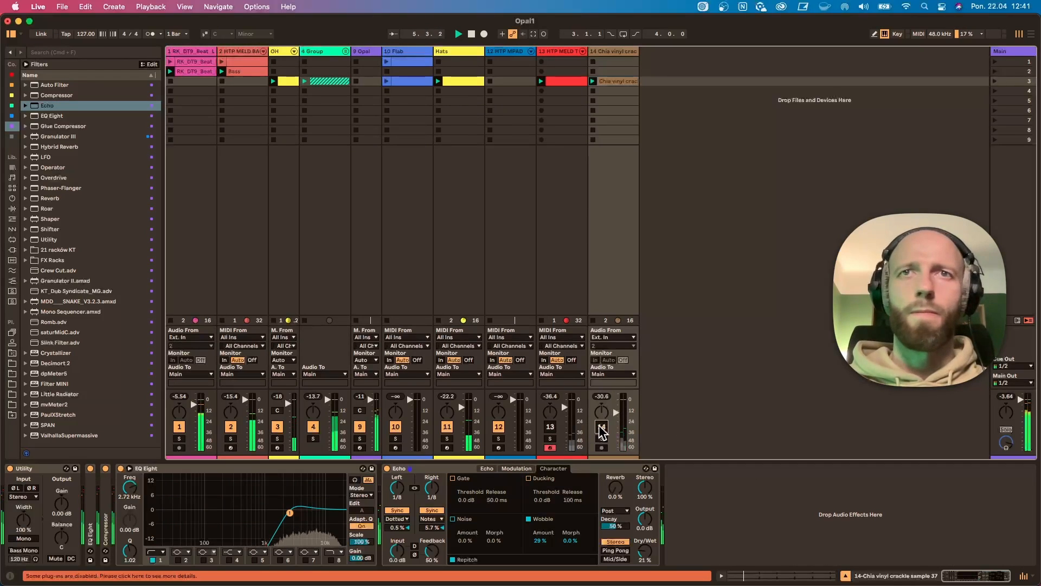
pyautogui.click(601, 428)
# Open the vinyl crackle clip and add warp markers on its loud peaks, aligning them to sixteenths such as 1.3.4, 2.1.4, 4.1.4 and 4.4.2
pyautogui.click(616, 82)
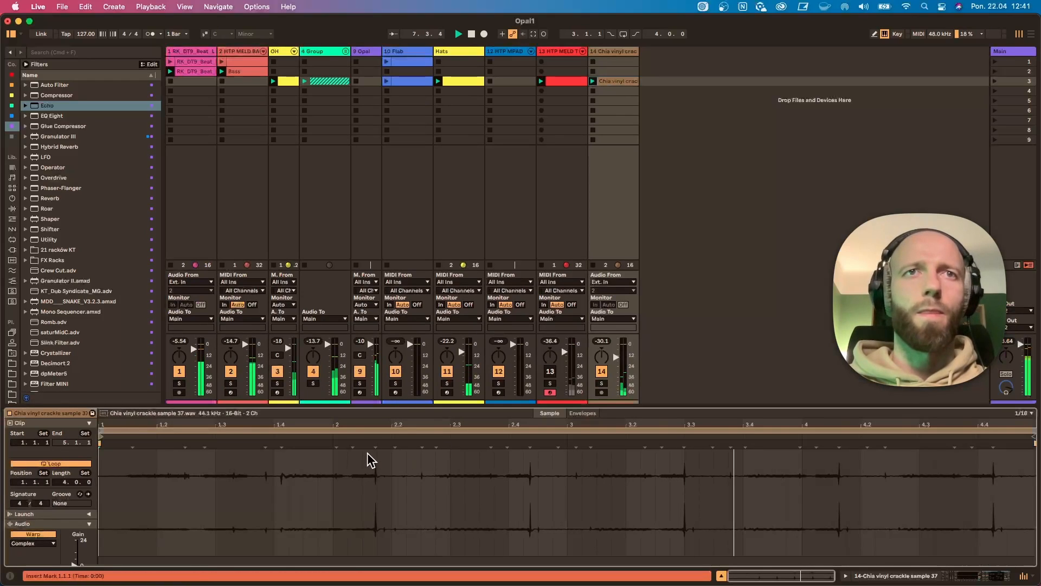
pyautogui.press('space')
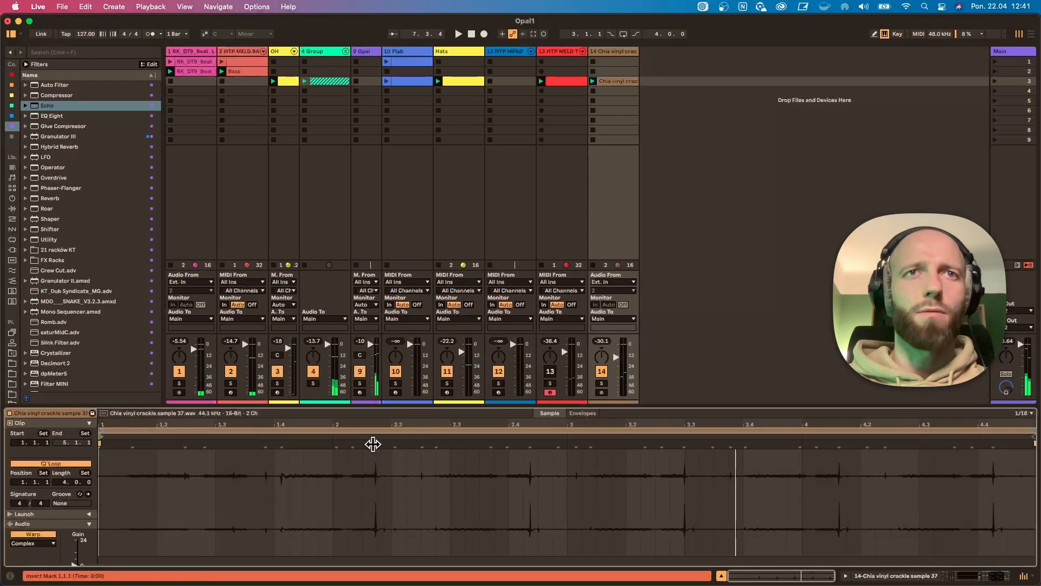
pyautogui.click(377, 445)
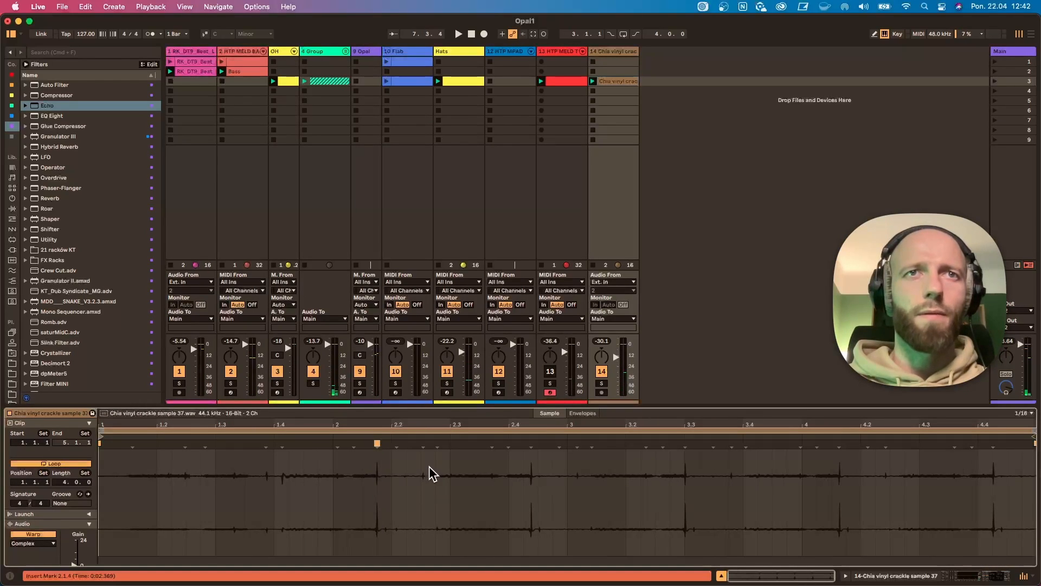
pyautogui.moveTo(528, 446); pyautogui.dragTo(535, 445)
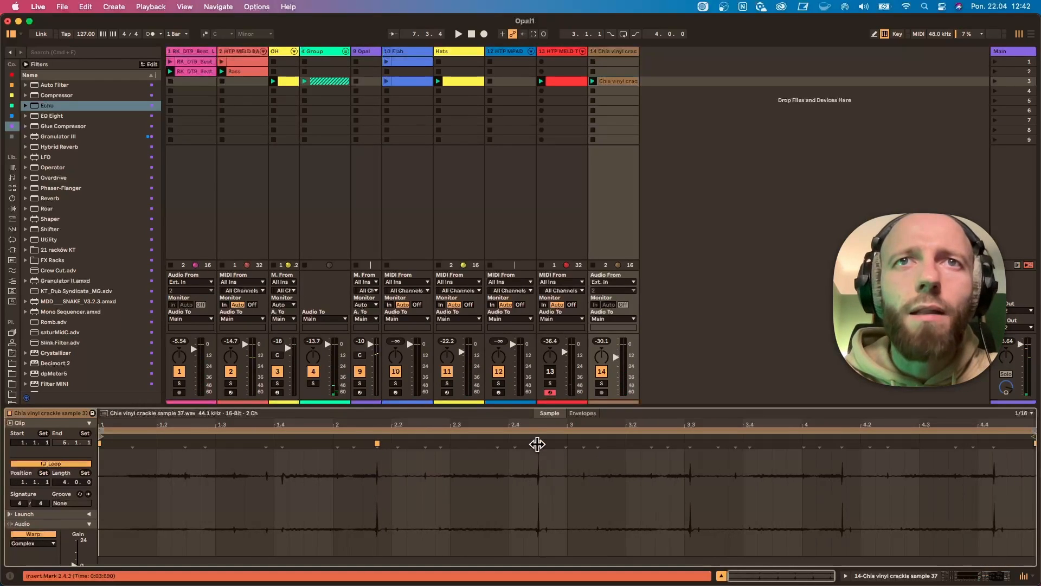
pyautogui.moveTo(690, 446); pyautogui.dragTo(684, 446)
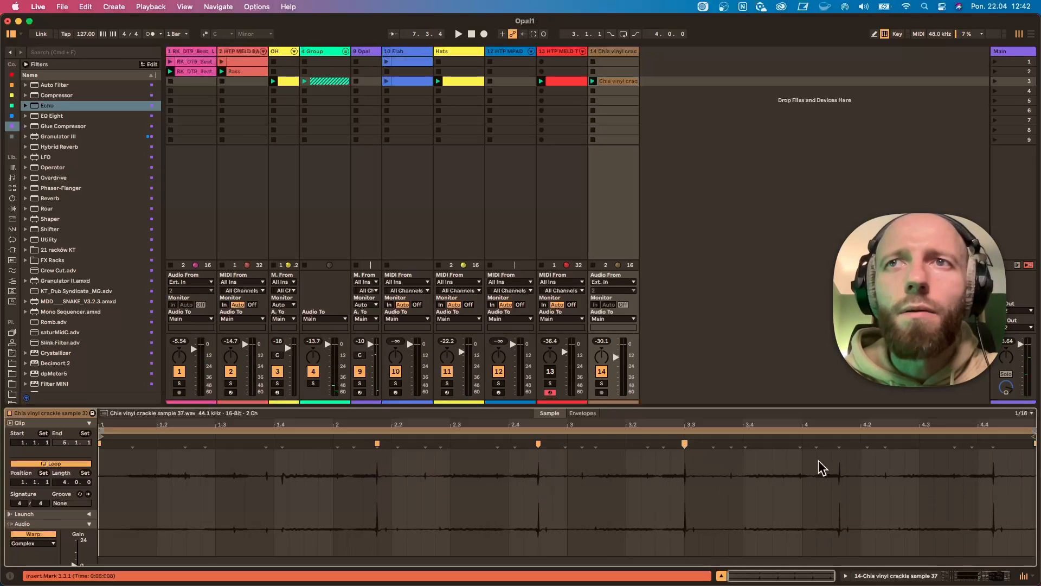
pyautogui.moveTo(839, 445); pyautogui.dragTo(846, 445)
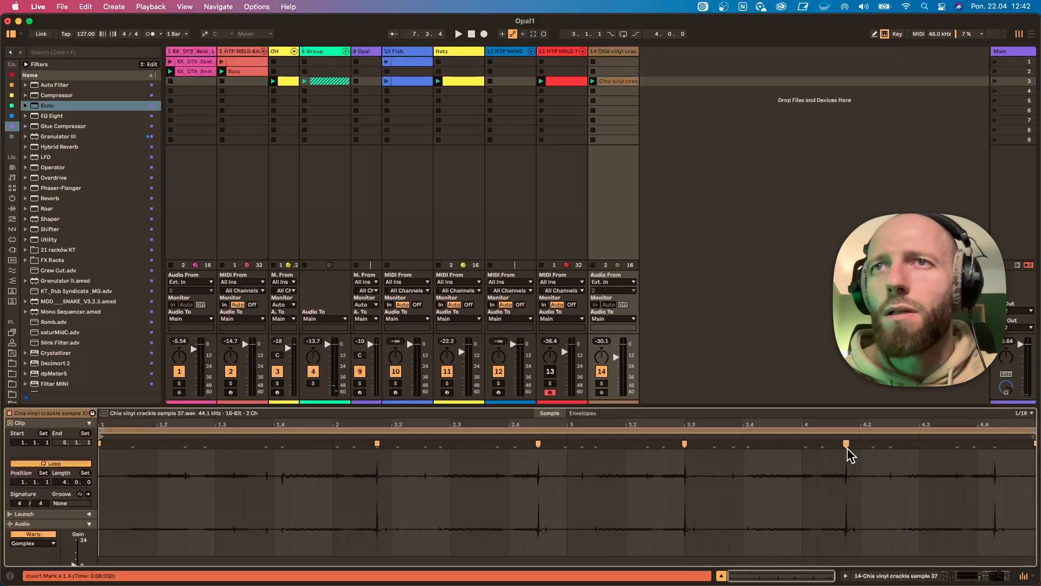
pyautogui.moveTo(996, 445); pyautogui.dragTo(992, 445)
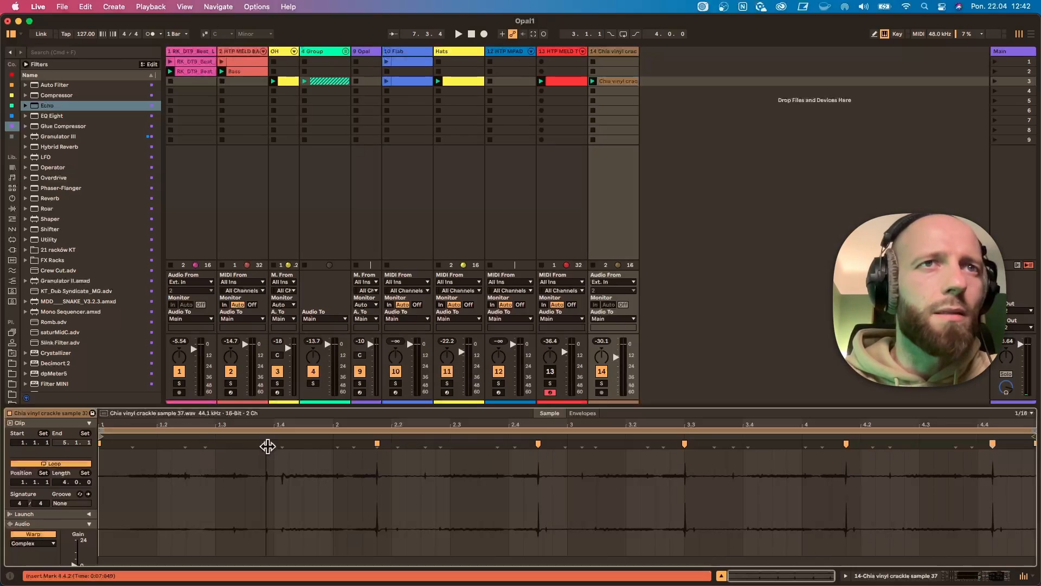
pyautogui.moveTo(266, 446); pyautogui.dragTo(259, 446)
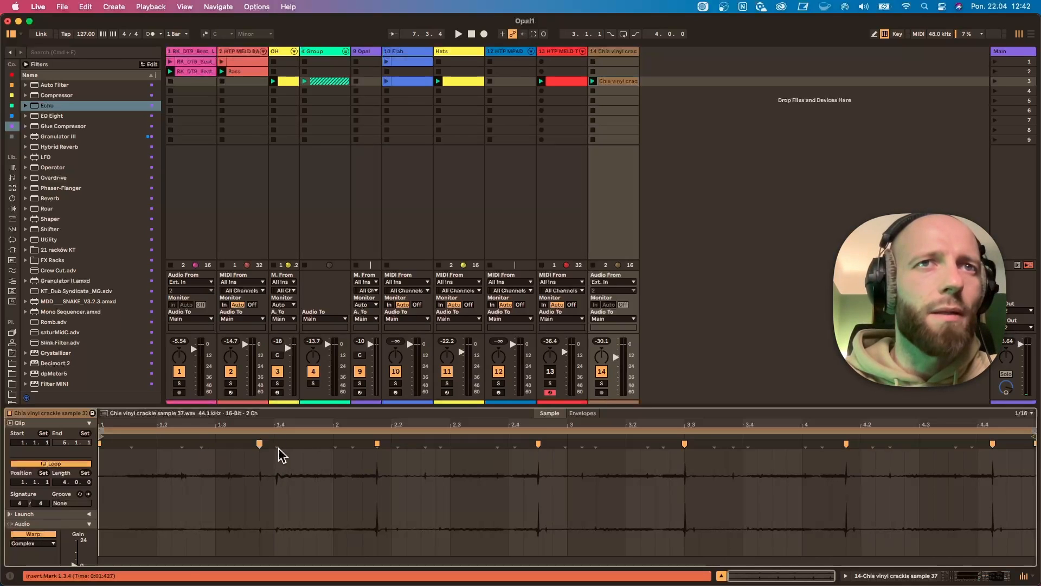
# Play the set and solo the vinyl crackle track together with tracks 1, 2 and 3
pyautogui.press('space')
pyautogui.click(602, 383)
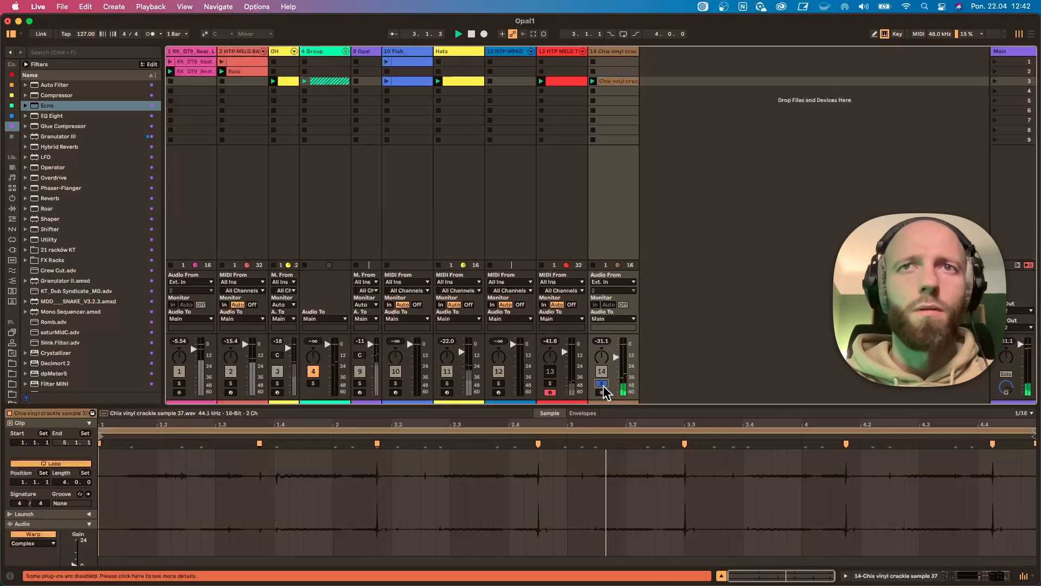
pyautogui.click(180, 383)
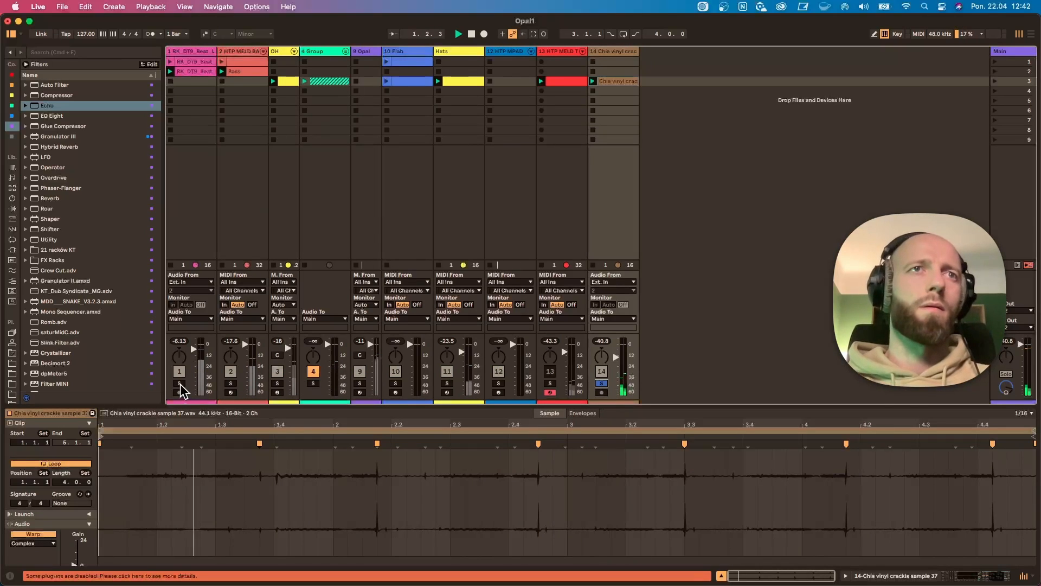
pyautogui.click(231, 383)
pyautogui.click(277, 383)
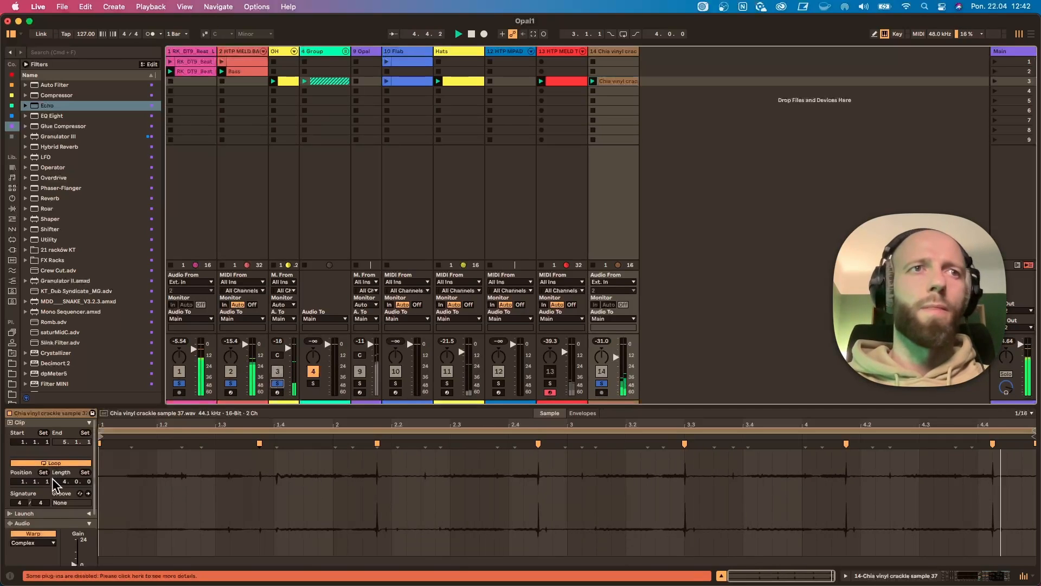
# Change the vinyl crackle clip's warp mode to Beats
pyautogui.scroll(-2, 52, 479)
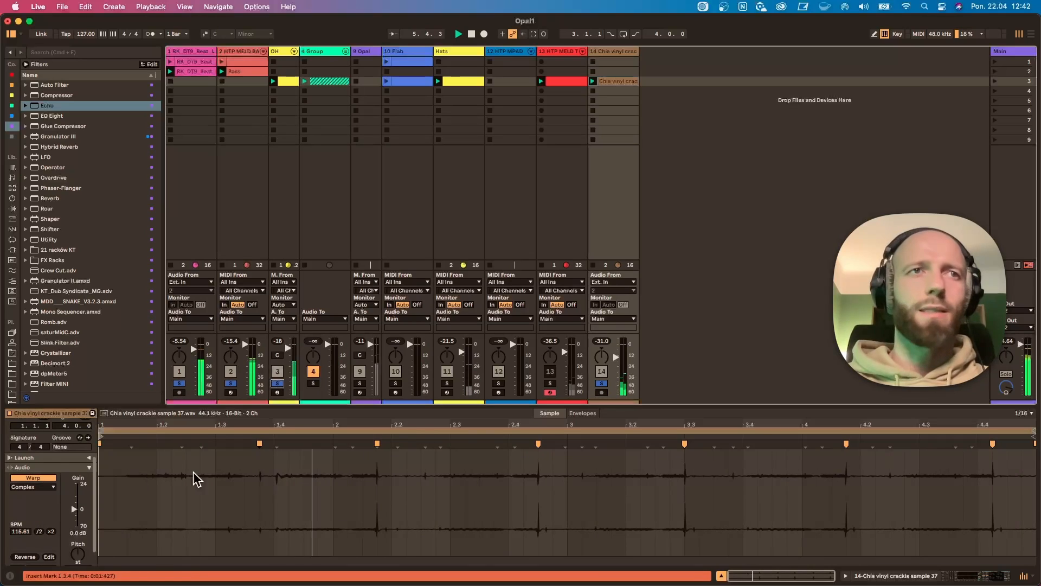
pyautogui.click(32, 486)
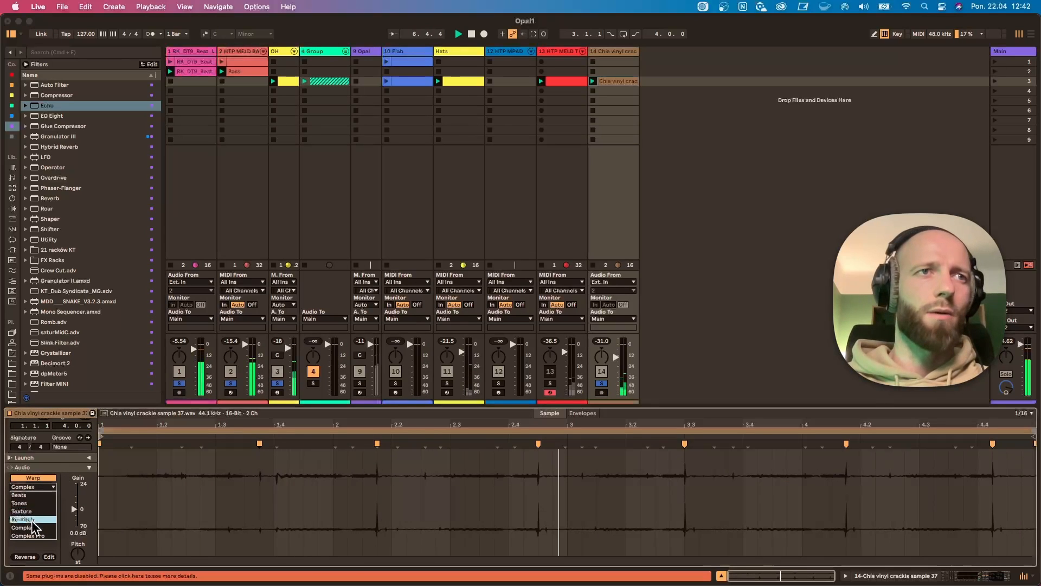
pyautogui.click(25, 494)
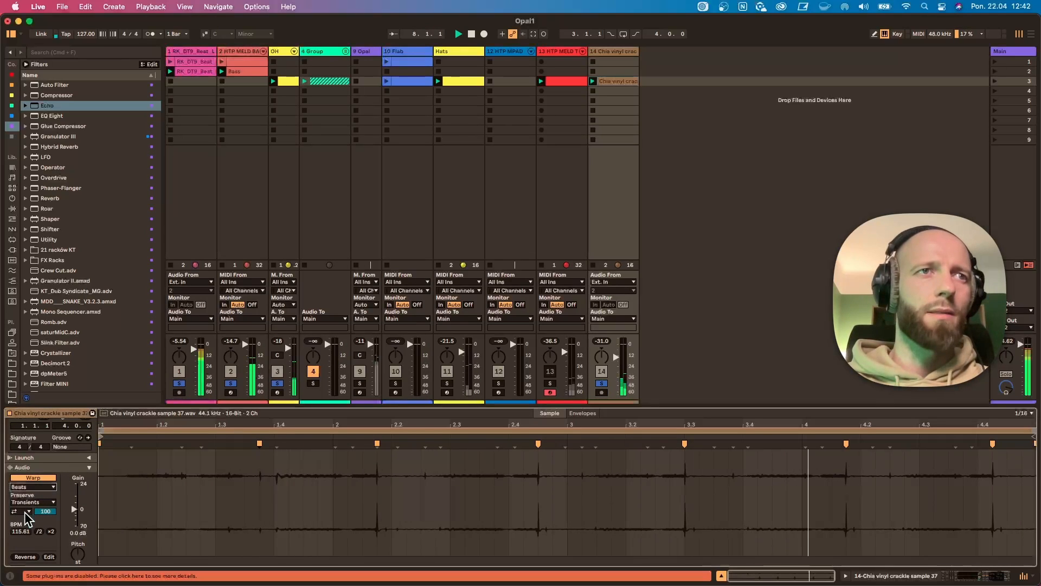
# In the crackle clip's Beats warp settings, change the transient loop mode, lower the transient envelope to about 46 and preserve 1/16
pyautogui.click(25, 512)
pyautogui.click(27, 519)
pyautogui.moveTo(42, 511); pyautogui.dragTo(42, 530)
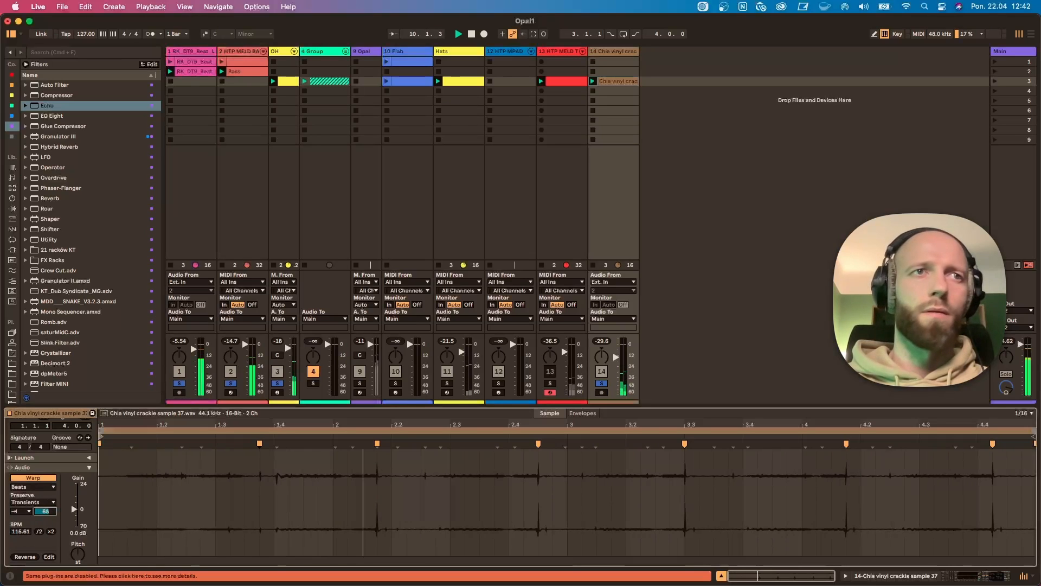
pyautogui.click(40, 501)
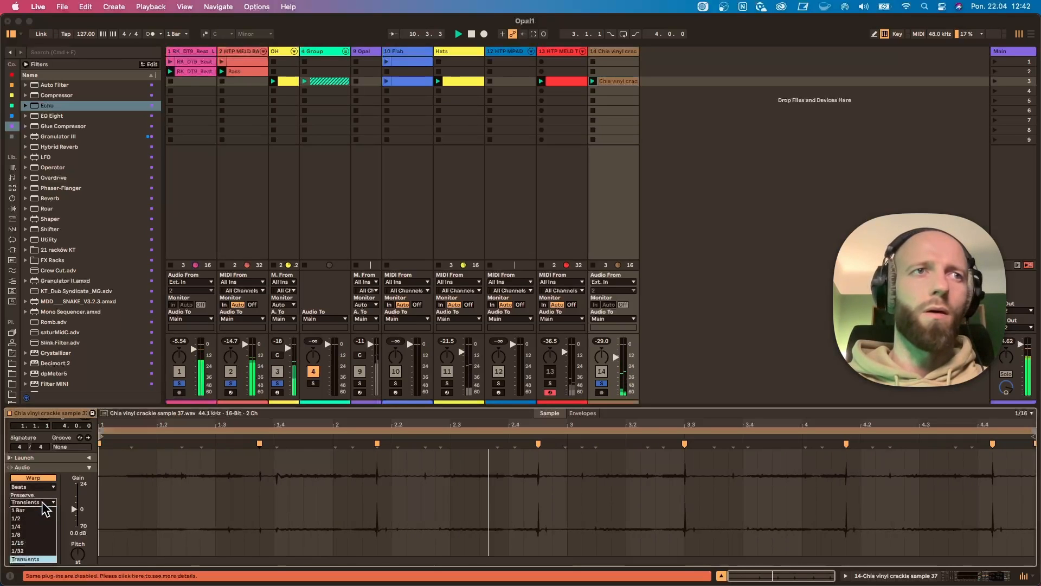
pyautogui.click(36, 543)
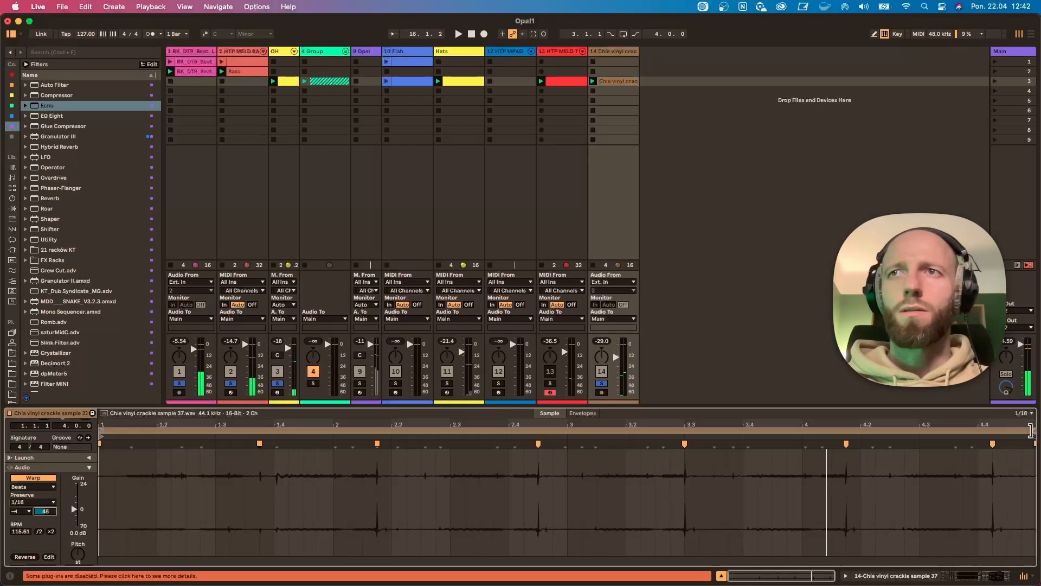
# Restart playback and shorten the vinyl crackle clip's loop so it runs from 1.1.3 to 2.2.1
pyautogui.moveTo(1031, 430)
pyautogui.mouseDown()
pyautogui.moveTo(473, 442)
pyautogui.moveTo(418, 453)
pyautogui.mouseUp()
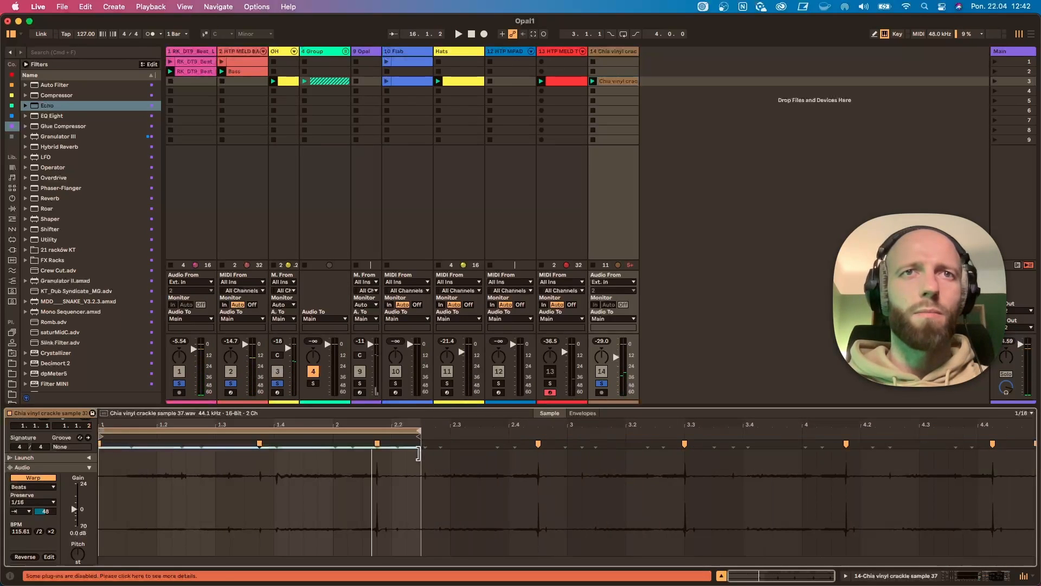
pyautogui.press('space')
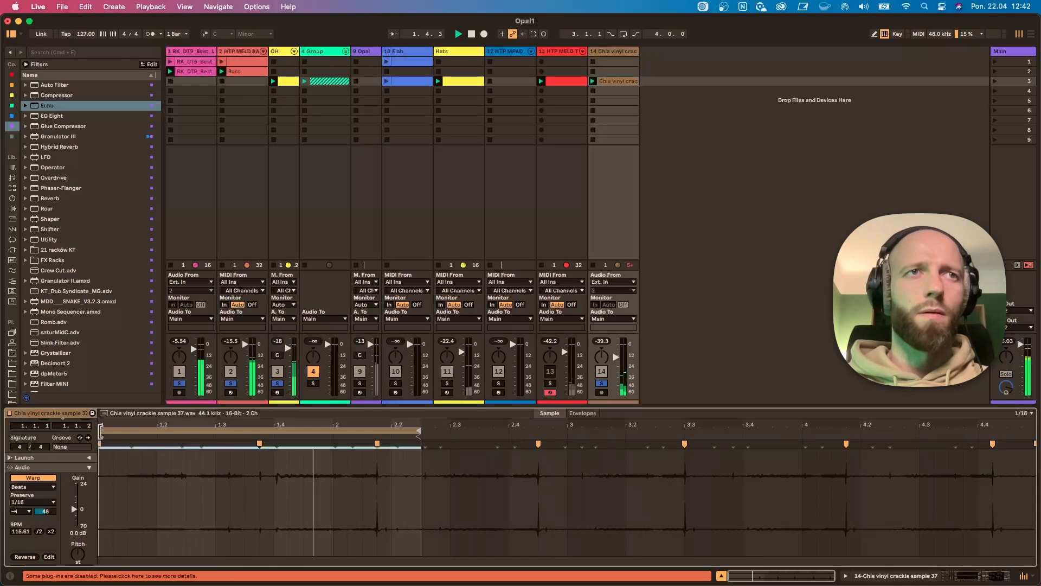
pyautogui.moveTo(99, 431); pyautogui.dragTo(128, 433)
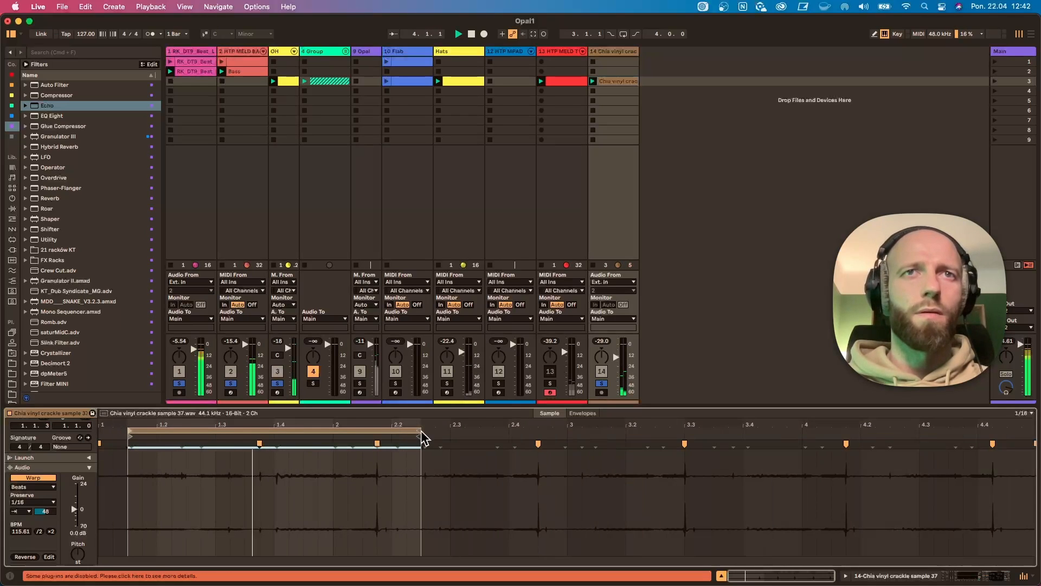
pyautogui.moveTo(422, 433); pyautogui.dragTo(388, 437)
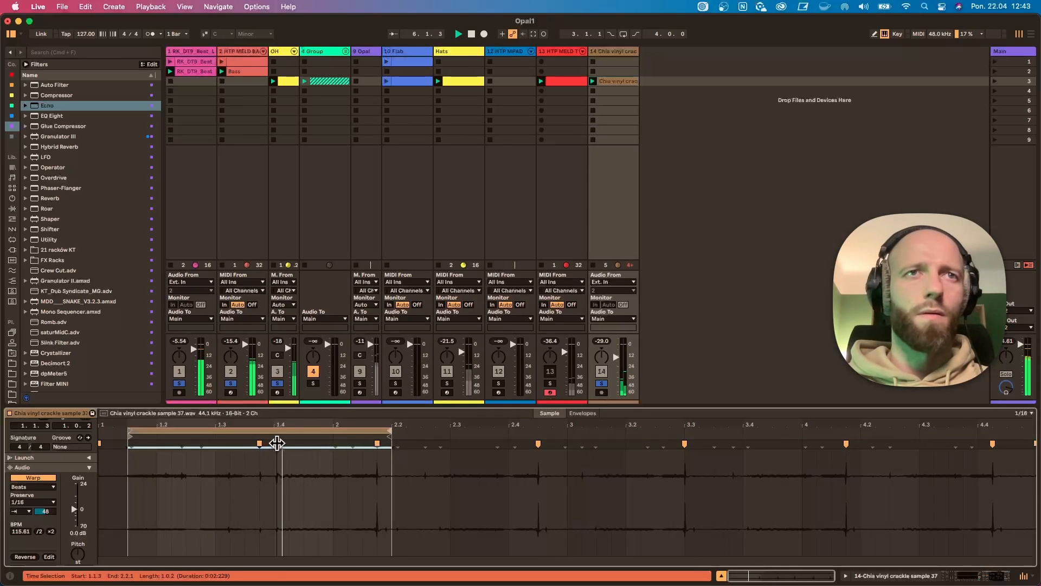
# Add a warp marker at 1.4.1, shift the peak at 2.1.4 to 2.3.1 and extend the crackle loop's end to 2.4.3
pyautogui.moveTo(277, 443); pyautogui.dragTo(272, 443)
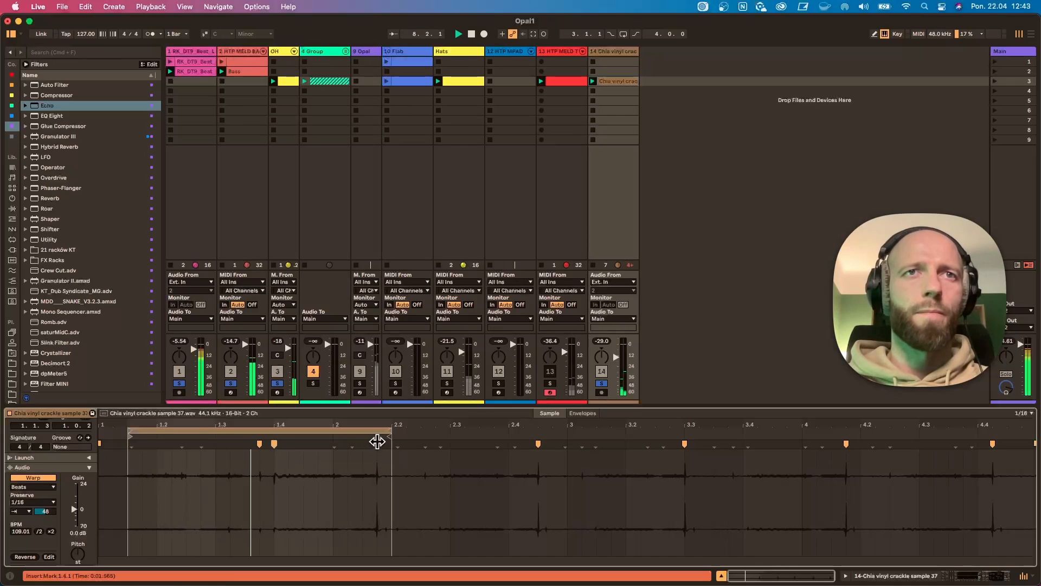
pyautogui.moveTo(350, 443)
pyautogui.mouseDown()
pyautogui.moveTo(336, 444)
pyautogui.moveTo(456, 444)
pyautogui.mouseUp()
pyautogui.moveTo(388, 431); pyautogui.dragTo(450, 432)
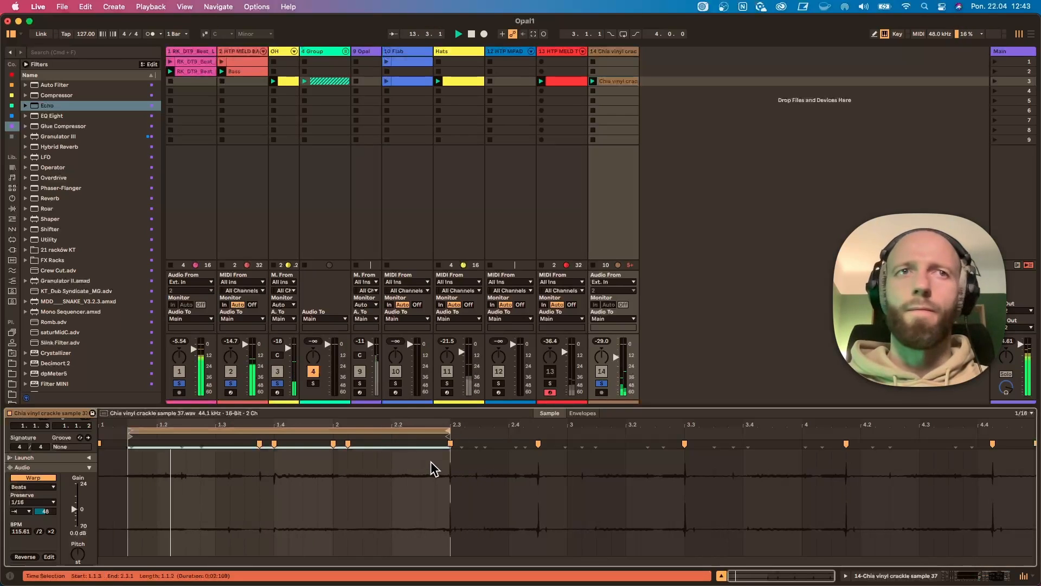
pyautogui.moveTo(450, 432); pyautogui.dragTo(538, 432)
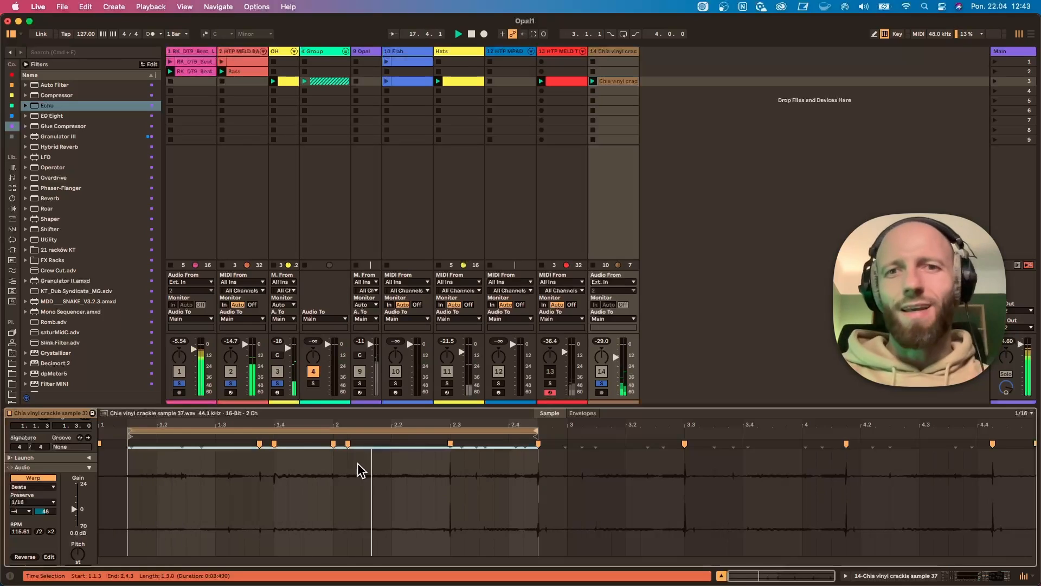
# Raise the crackle track's volume, then move the warp marker at 2.4.3 and the loop's end to 3.1.2
pyautogui.moveTo(616, 352); pyautogui.dragTo(616, 345)
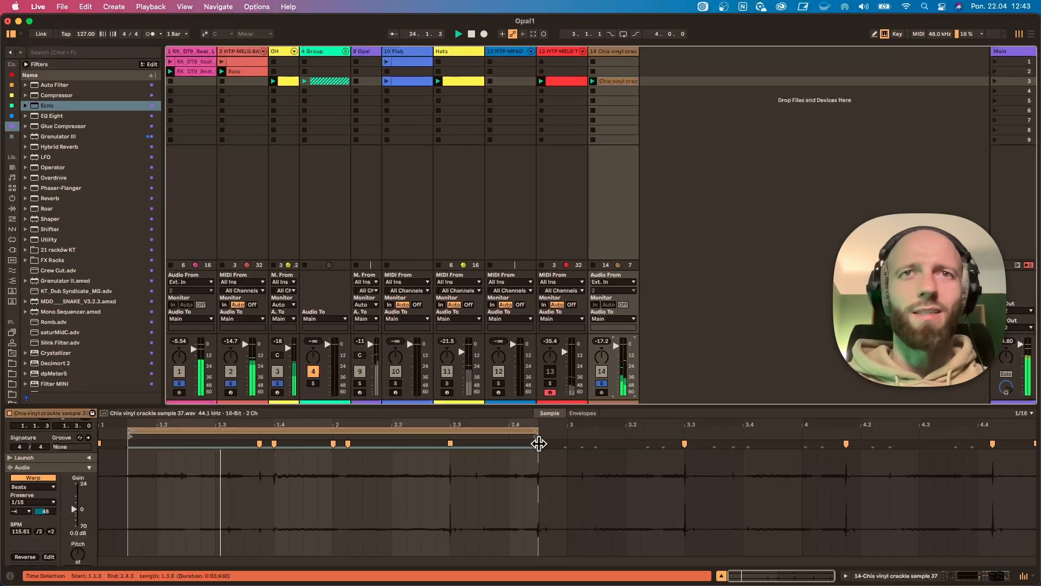
pyautogui.moveTo(539, 443); pyautogui.dragTo(582, 442)
pyautogui.press('super+z')
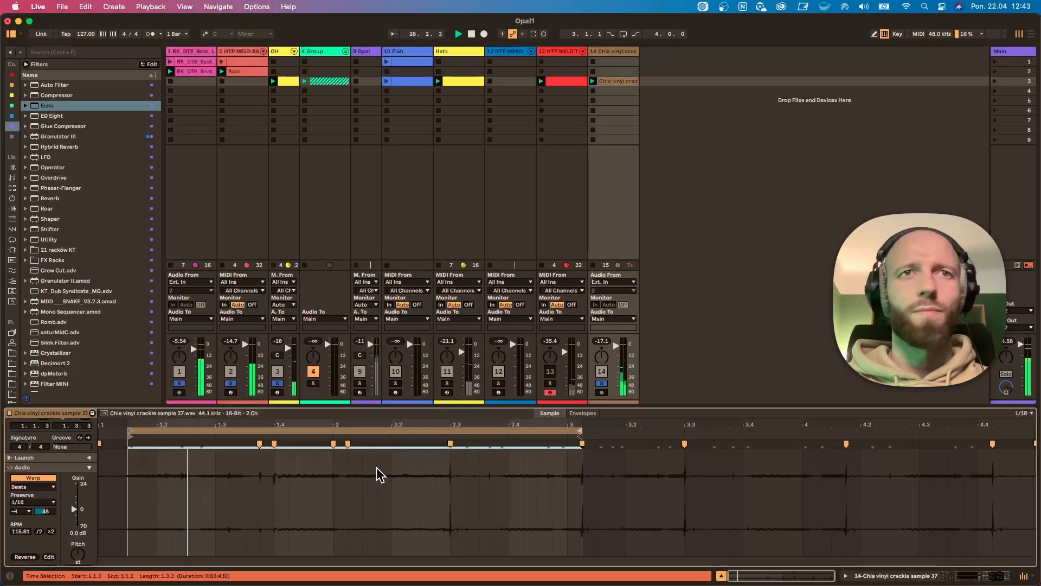
# Try looping only the crackle clip's section from 2.1.2 to 2.3.1, and undo it
pyautogui.moveTo(344, 490); pyautogui.dragTo(447, 490)
pyautogui.press('super+l')
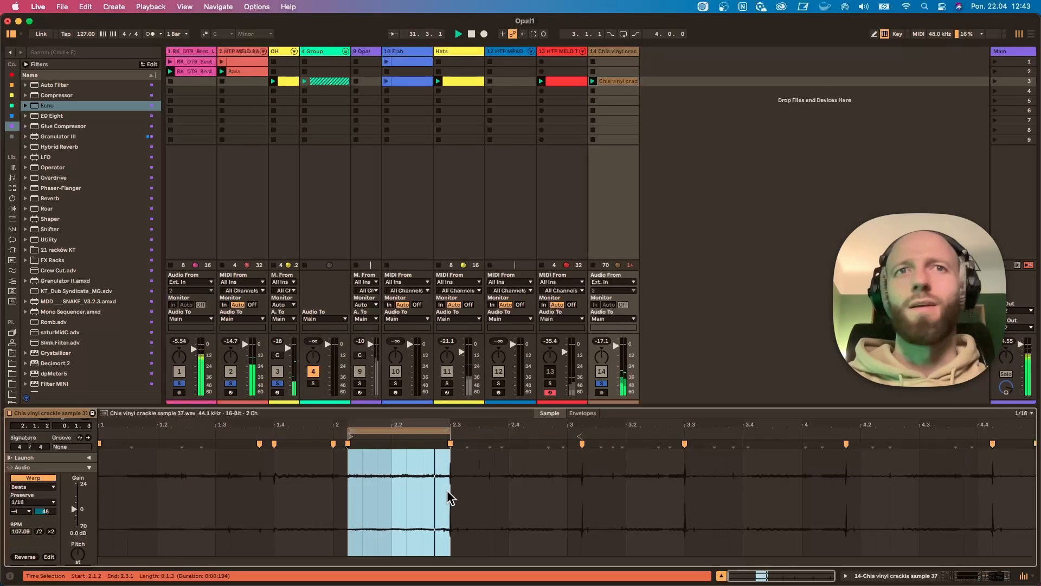
pyautogui.press('super+z')
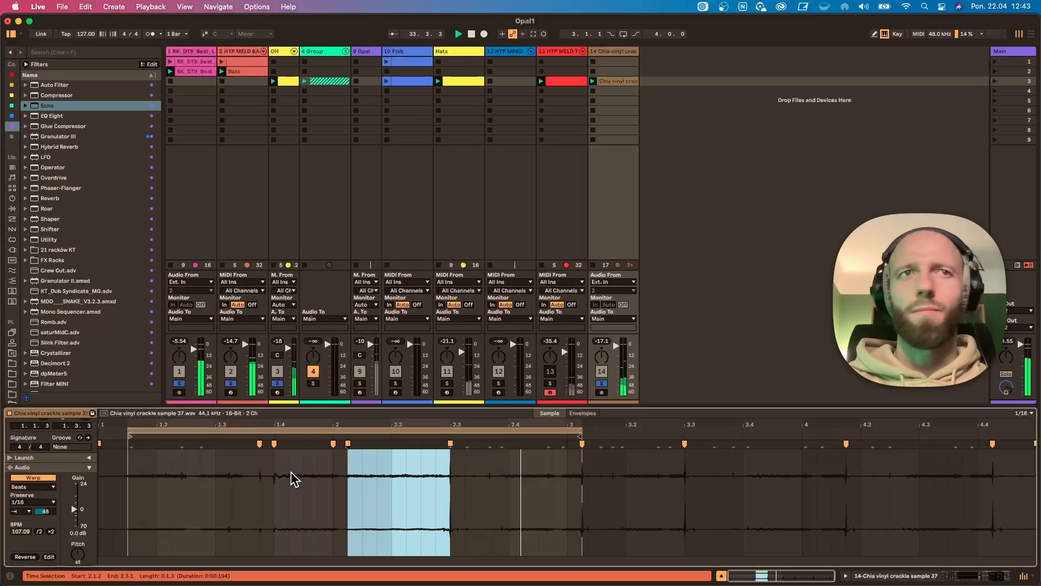
# Delete the warp marker at 1.3.4 in the vinyl crackle clip
pyautogui.doubleClick(260, 443)
pyautogui.doubleClick(274, 445)
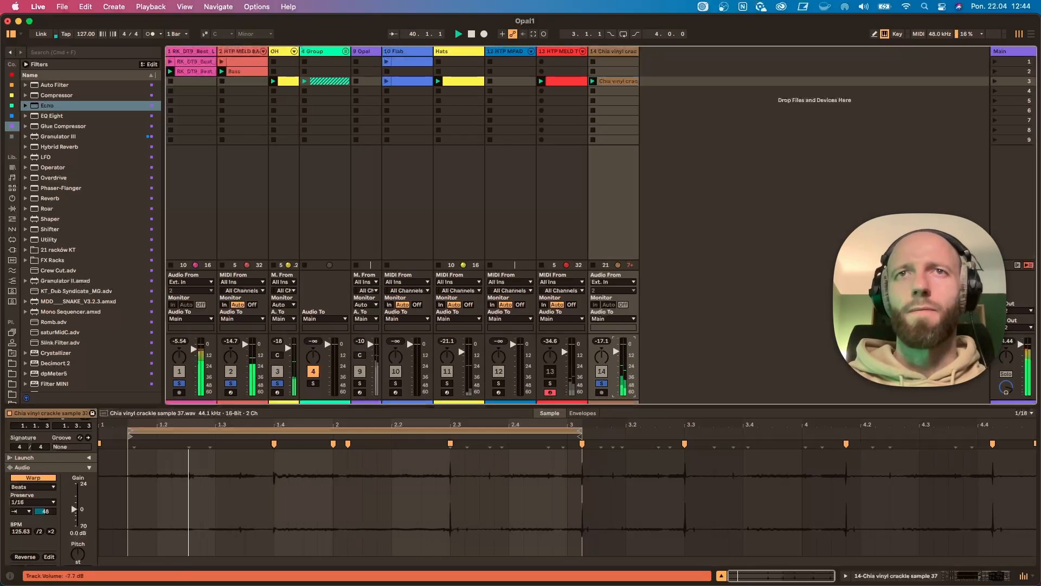
# Clear the track solos and reactivate track 13 to hear the crackle in the full mix
pyautogui.click(602, 383)
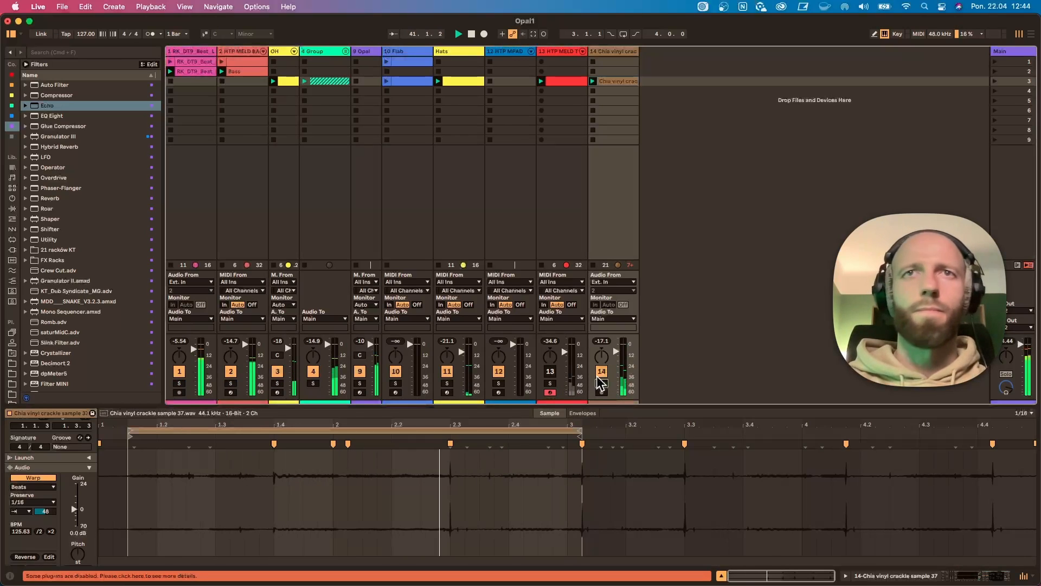
pyautogui.click(552, 373)
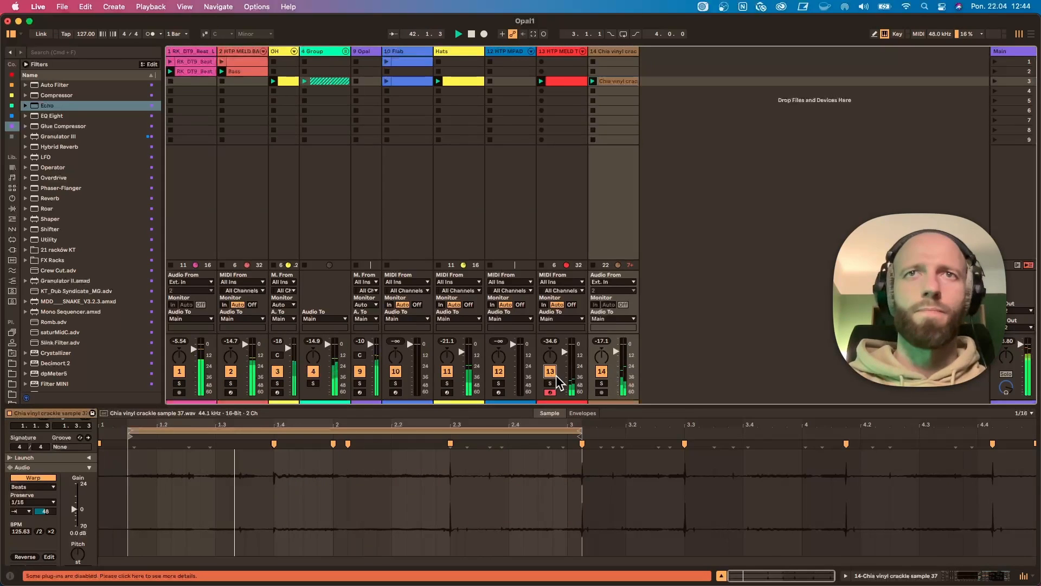
# In the crackle track's EQ Eight, enable band 7 as a dip near 10 kHz and lower the low cut to 979 Hz
pyautogui.click(610, 51)
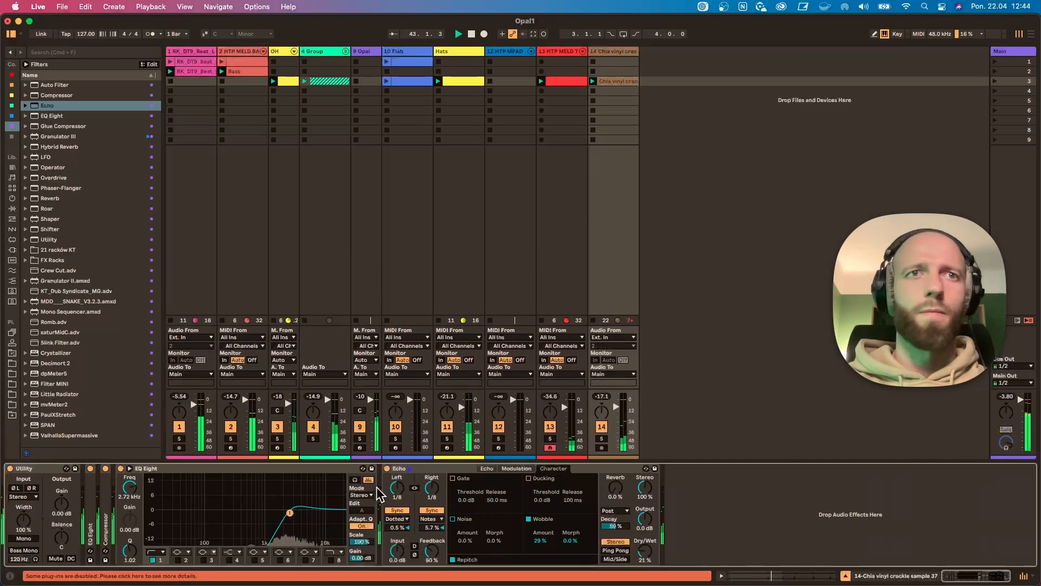
pyautogui.click(305, 560)
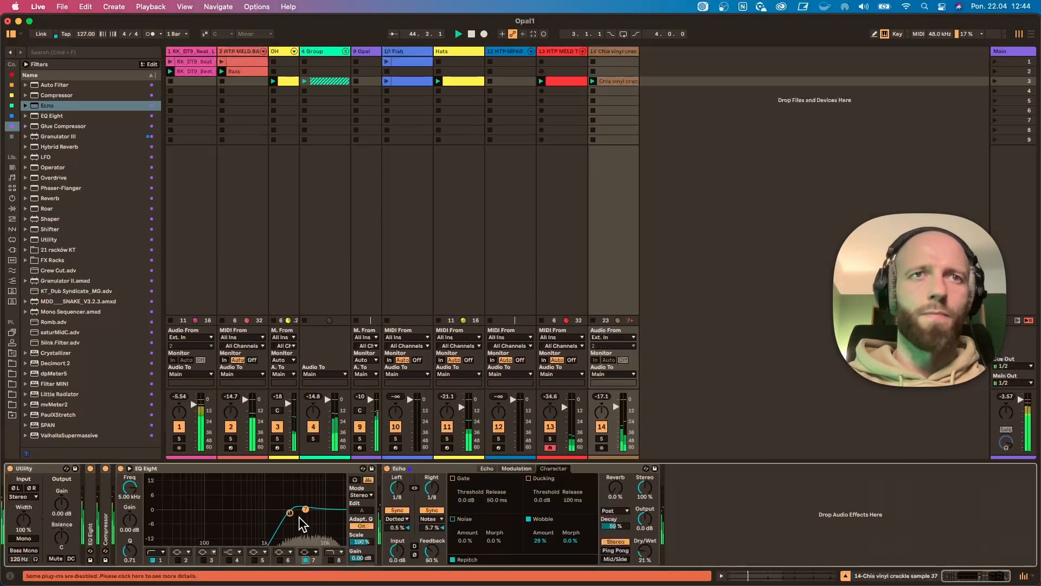
pyautogui.moveTo(300, 518); pyautogui.dragTo(263, 512)
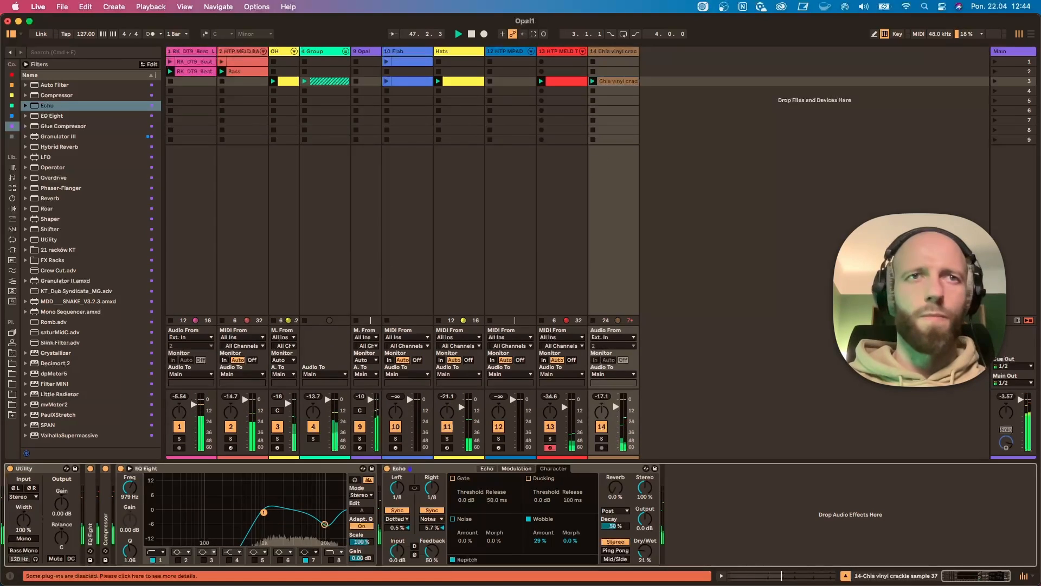
pyautogui.click(602, 427)
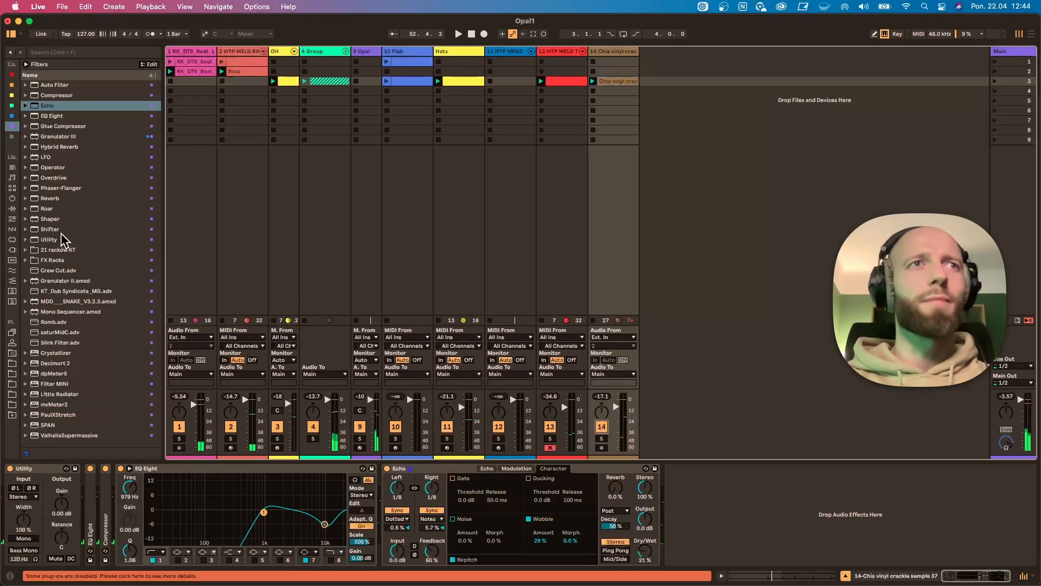
# Try szumfreqshifter.alc from the grey collection on a new track, undo it, and load Szum_Podbitka.alc on a new track in scene 3 instead
pyautogui.click(12, 136)
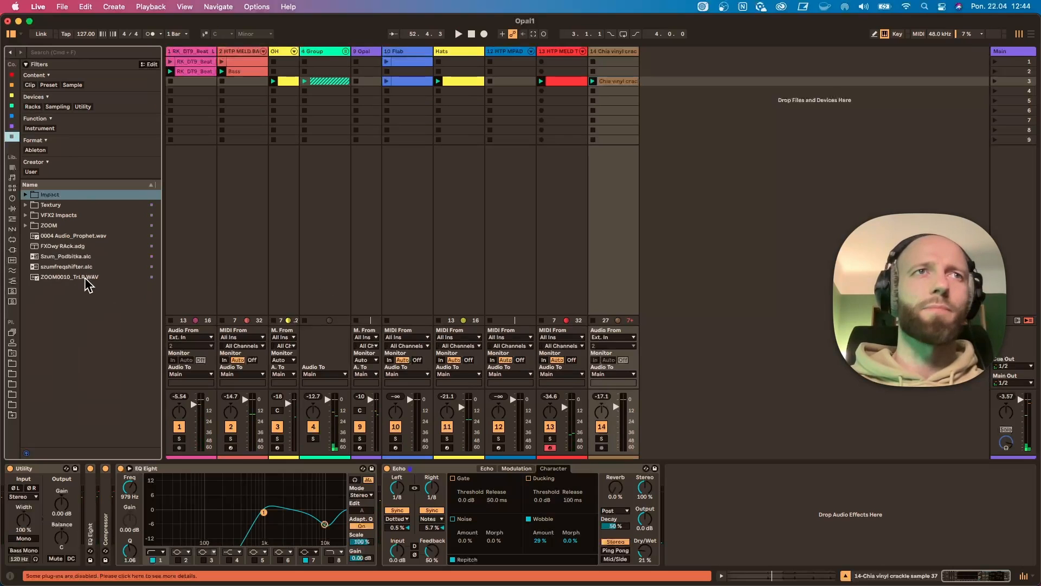
pyautogui.moveTo(77, 270); pyautogui.dragTo(651, 184)
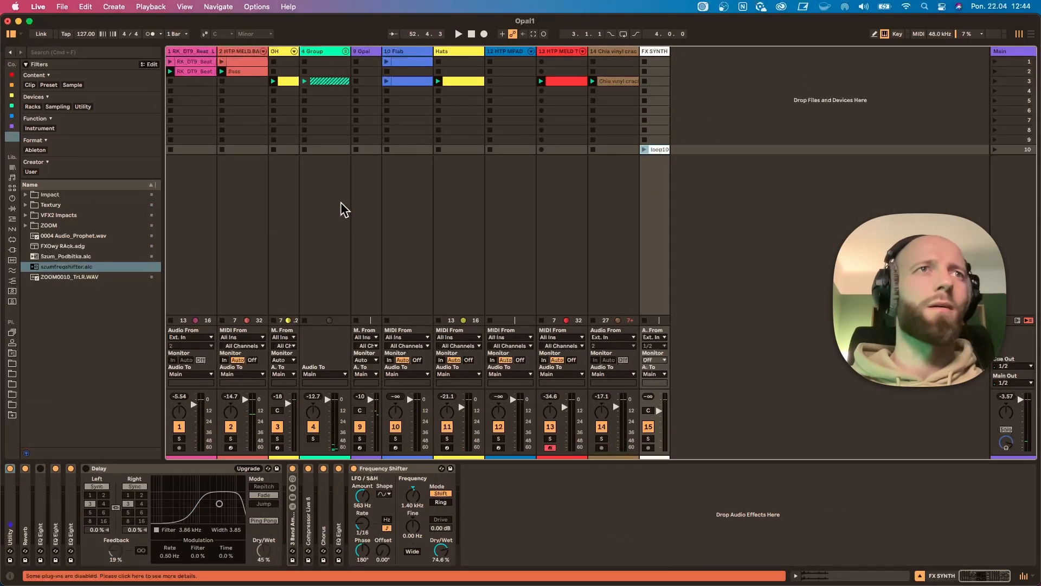
pyautogui.press('super+z')
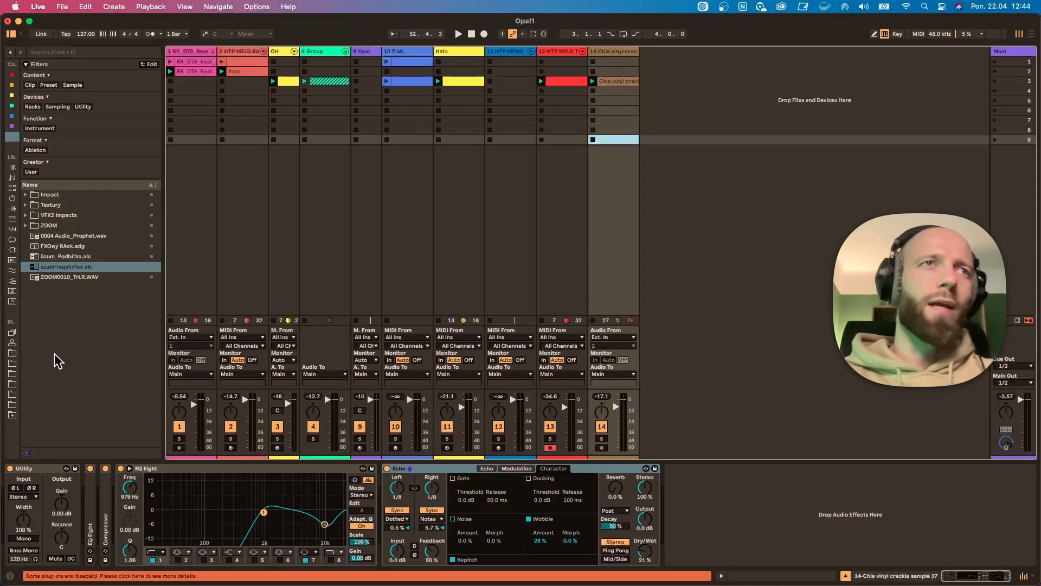
pyautogui.moveTo(68, 257); pyautogui.dragTo(661, 93)
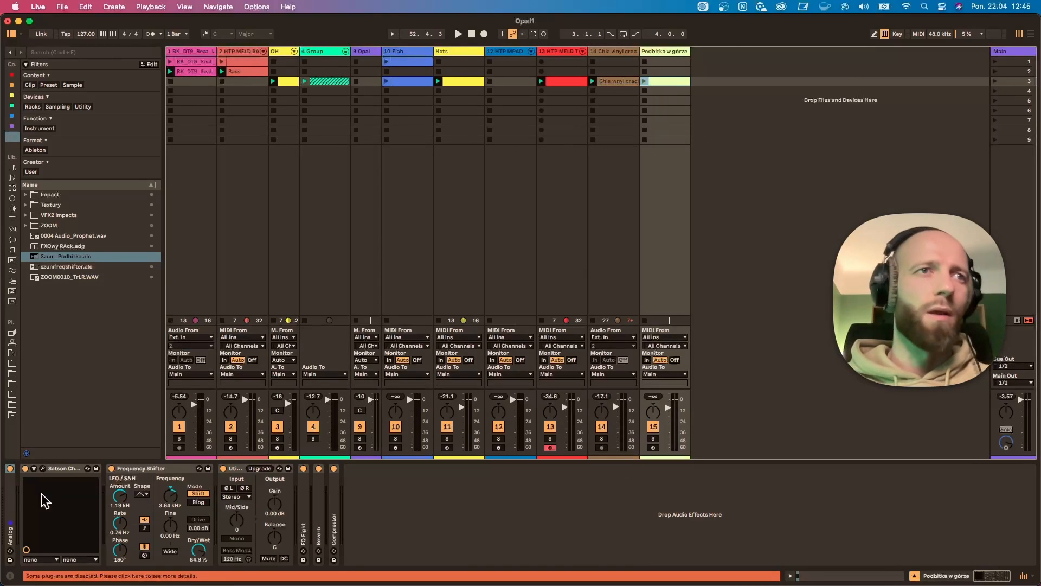
# Arm the Podbitka w górze track, unfold its Analog synth, and examine its Frequency Shifter and Reverb before folding them
pyautogui.doubleClick(10, 503)
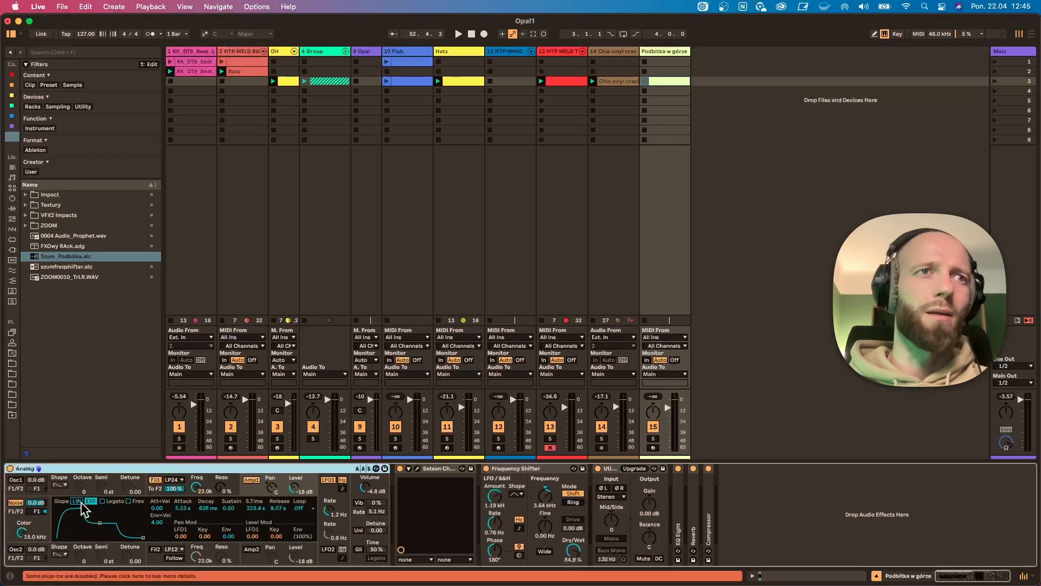
pyautogui.click(653, 448)
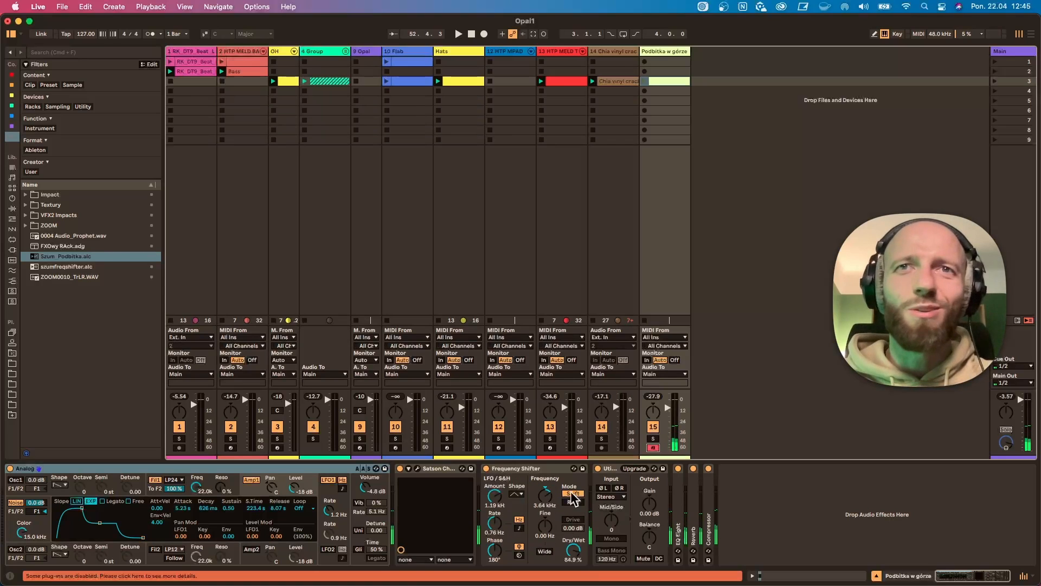
pyautogui.doubleClick(560, 469)
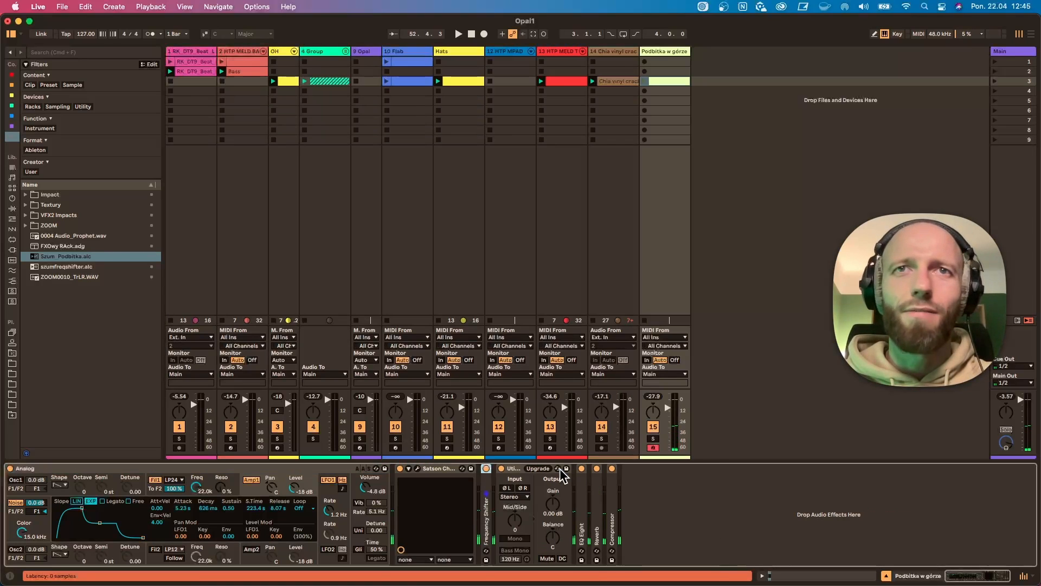
pyautogui.doubleClick(598, 498)
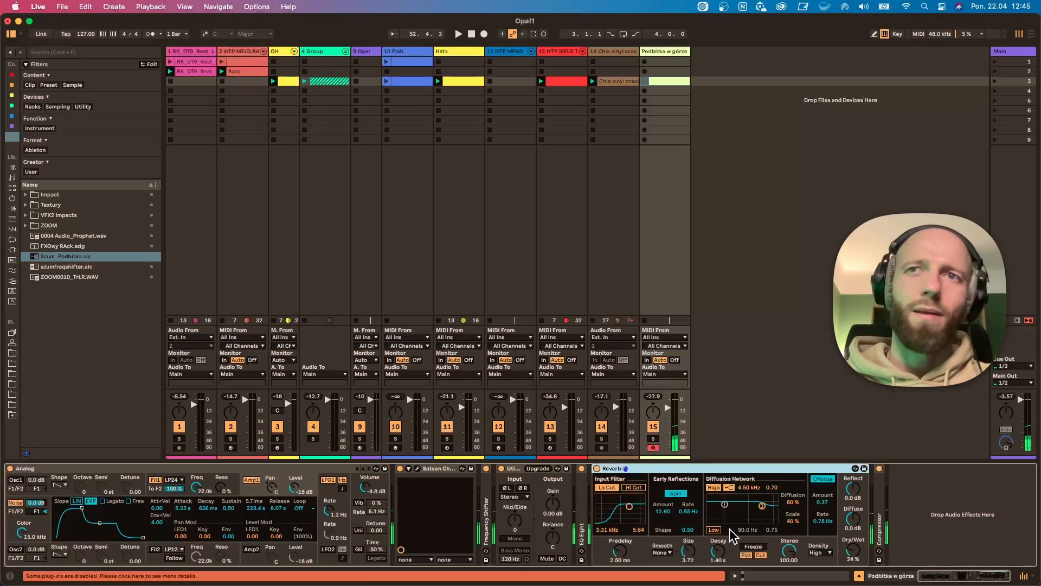
pyautogui.doubleClick(741, 469)
# Unfold the noise track's Compressor and set its sidechain input to track 1, RK DT9 Beat
pyautogui.doubleClick(613, 495)
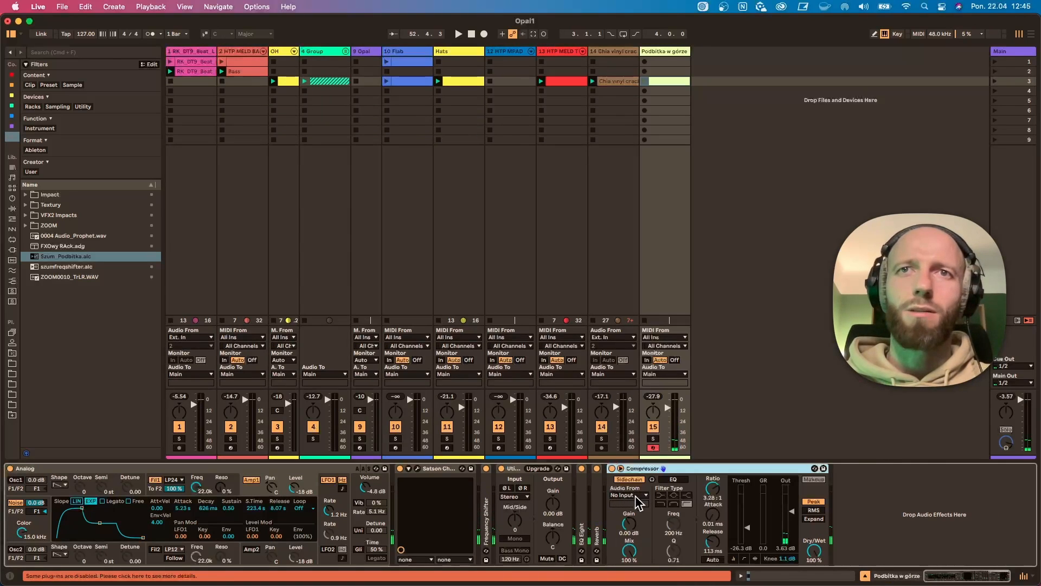
pyautogui.click(635, 496)
pyautogui.click(647, 356)
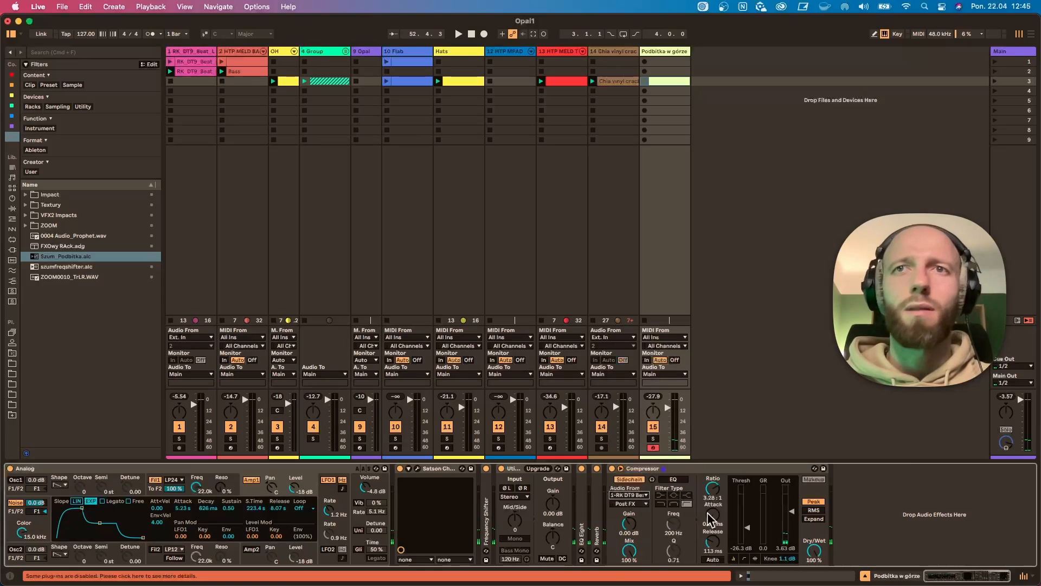
# Enable the Compressor's sidechain EQ with a band-pass filter and set its frequency to 177 Hz while the set plays
pyautogui.click(681, 478)
pyautogui.click(674, 503)
pyautogui.press('space')
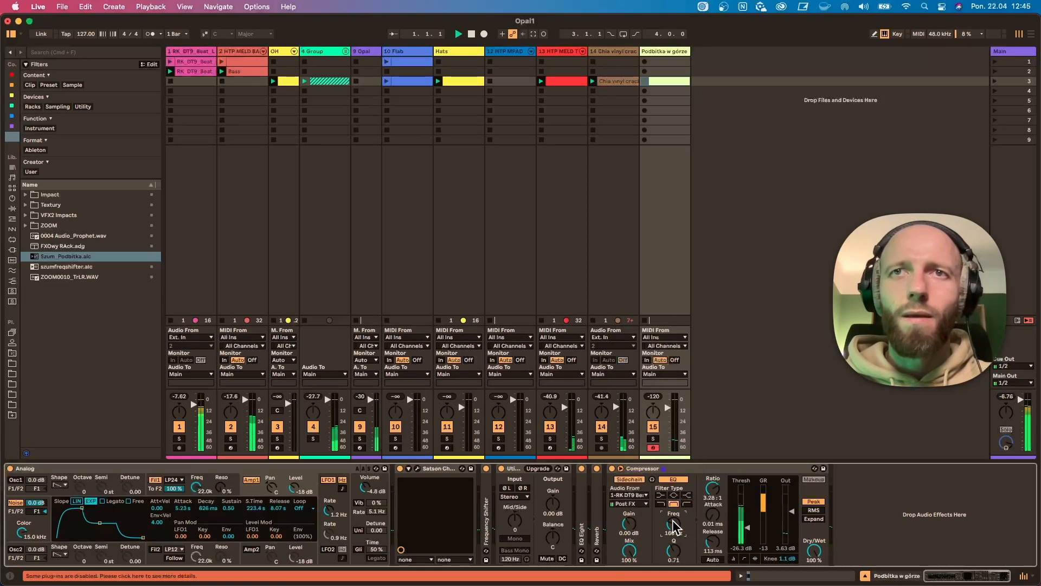
pyautogui.moveTo(674, 524); pyautogui.dragTo(674, 530)
pyautogui.press('space')
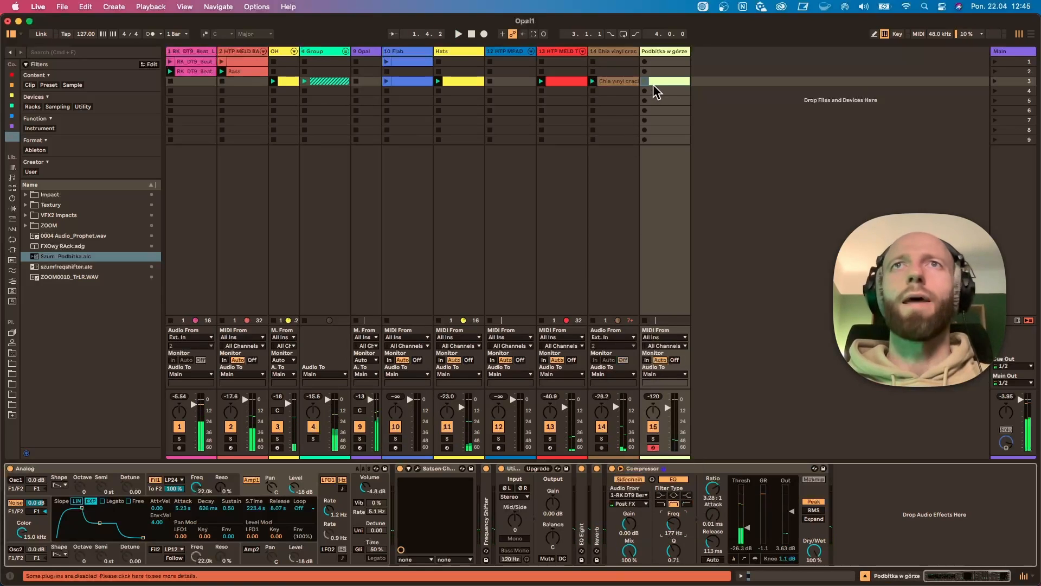
# Open the MIDI clip on the Podbitka w górze track and set its loop to the first two bars
pyautogui.doubleClick(653, 82)
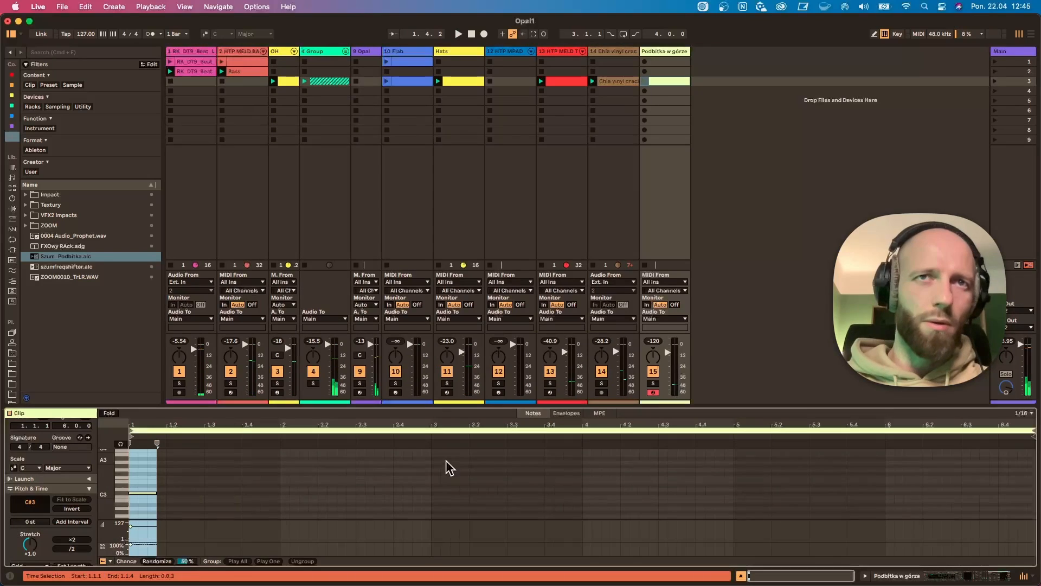
pyautogui.click(428, 467)
pyautogui.moveTo(428, 467); pyautogui.dragTo(2, 537)
pyautogui.press('super+l')
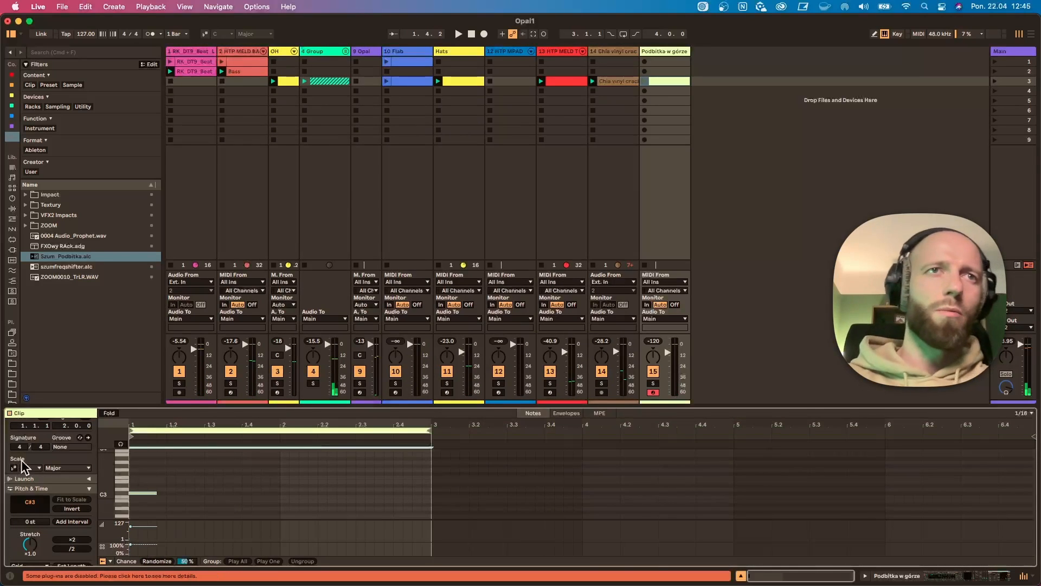
# Launch the noise clip and extend its pattern with C#3 notes from 1.3.2 to 1.4.4 and from 2.2.1 to 2.4.3
pyautogui.moveTo(181, 406); pyautogui.dragTo(182, 308)
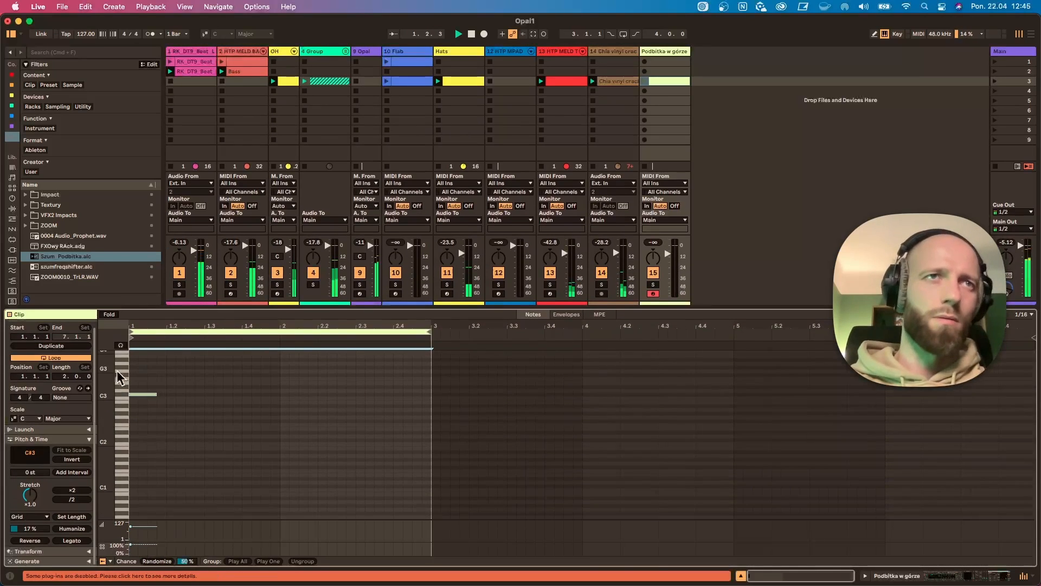
pyautogui.click(644, 81)
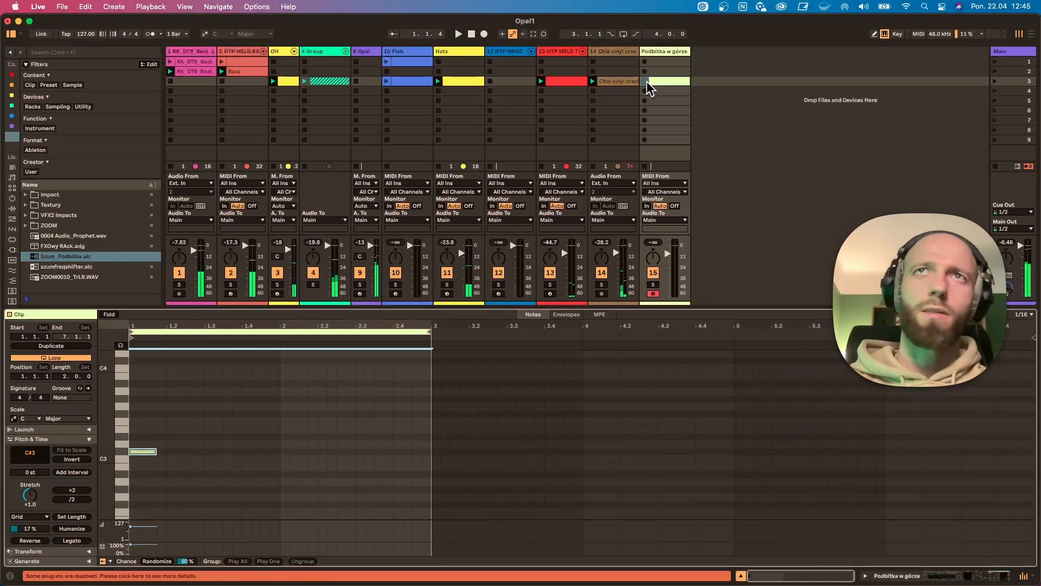
pyautogui.moveTo(147, 453); pyautogui.dragTo(266, 451)
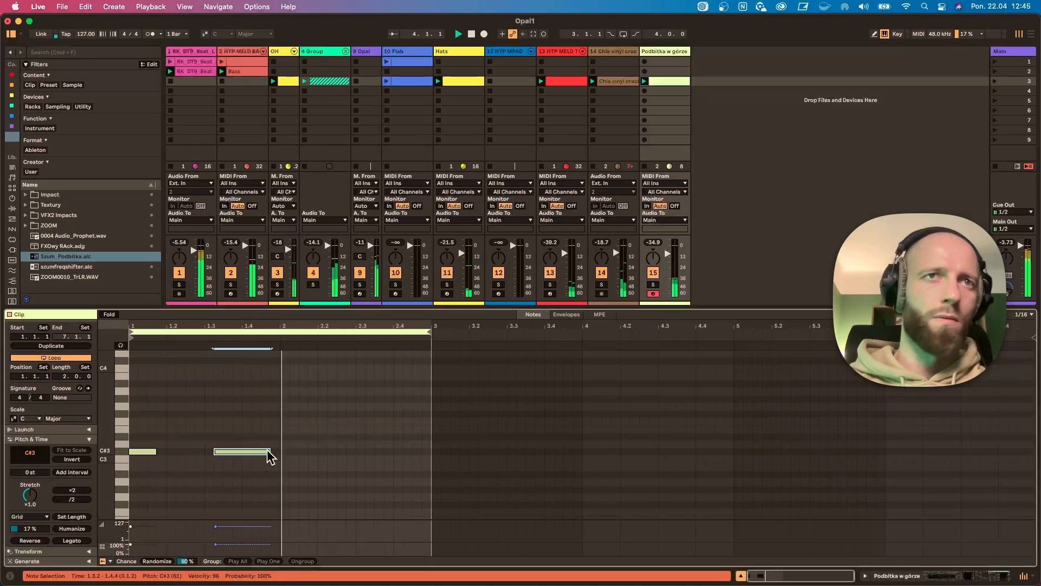
pyautogui.click(327, 460)
pyautogui.doubleClick(325, 452)
pyautogui.moveTo(326, 451); pyautogui.dragTo(411, 452)
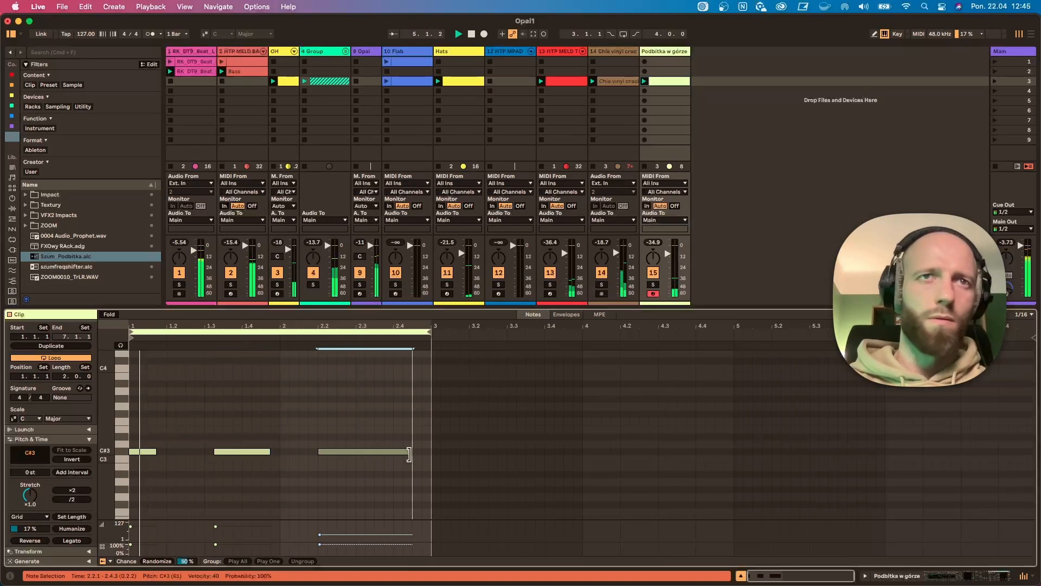
# Solo the noise track and set Analog's noise envelope to 49.9 s sustain time, 1.71 s release and 410 ms decay during playback
pyautogui.click(675, 52)
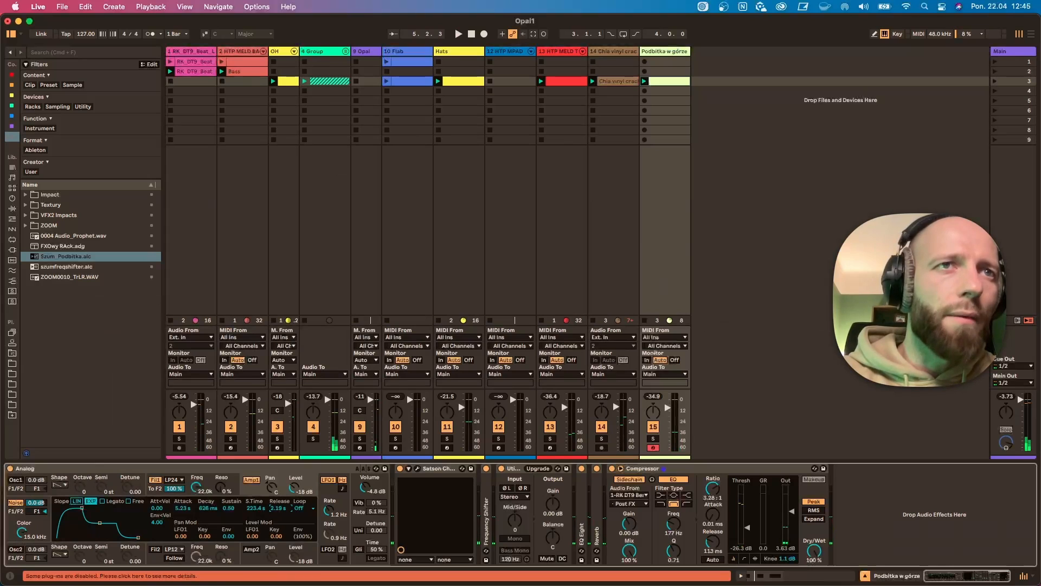
pyautogui.moveTo(259, 510); pyautogui.dragTo(259, 537)
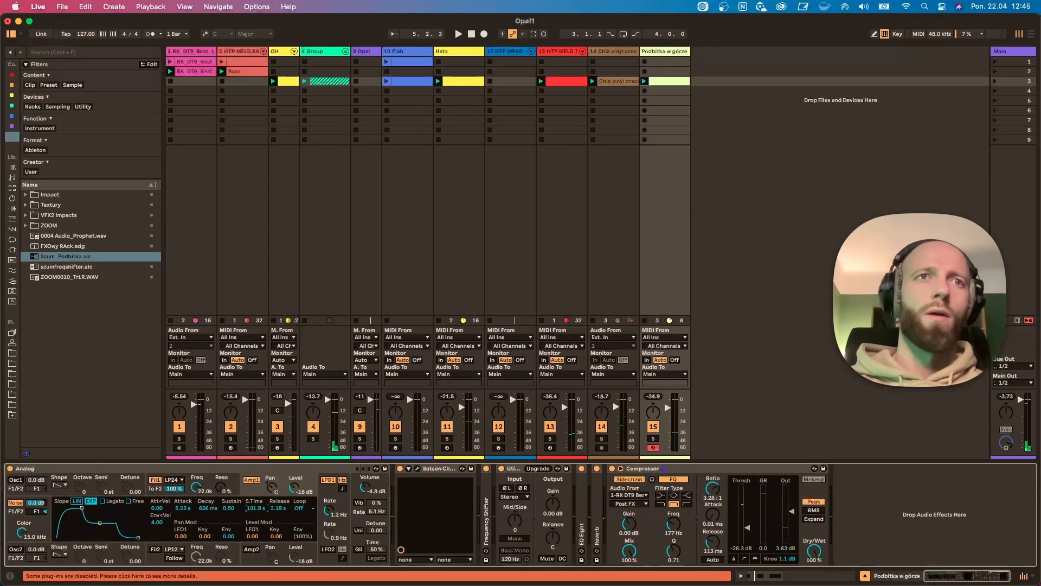
pyautogui.click(653, 438)
pyautogui.press('space')
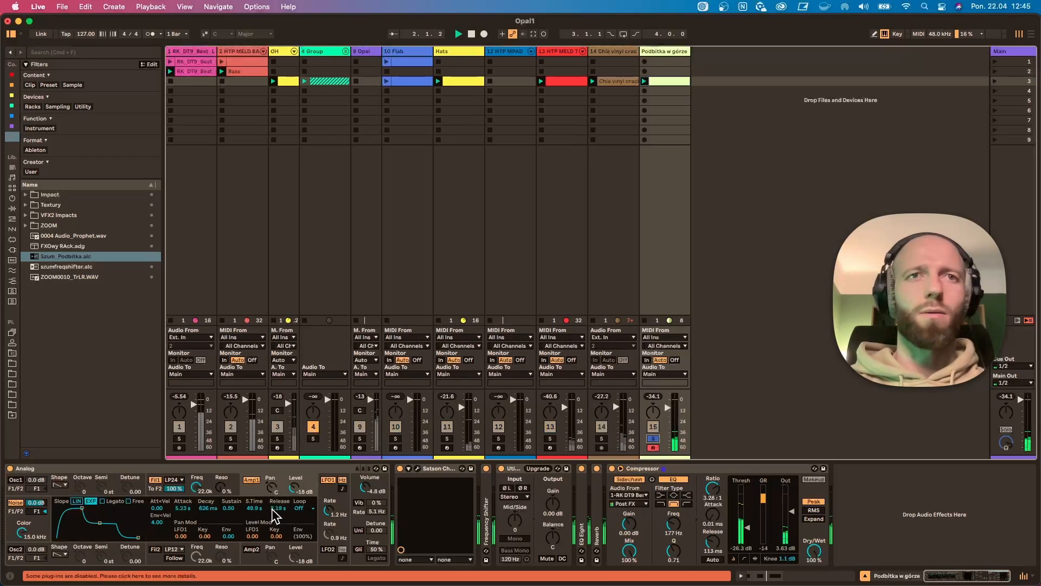
pyautogui.moveTo(278, 508); pyautogui.dragTo(277, 523)
pyautogui.moveTo(208, 508); pyautogui.dragTo(210, 513)
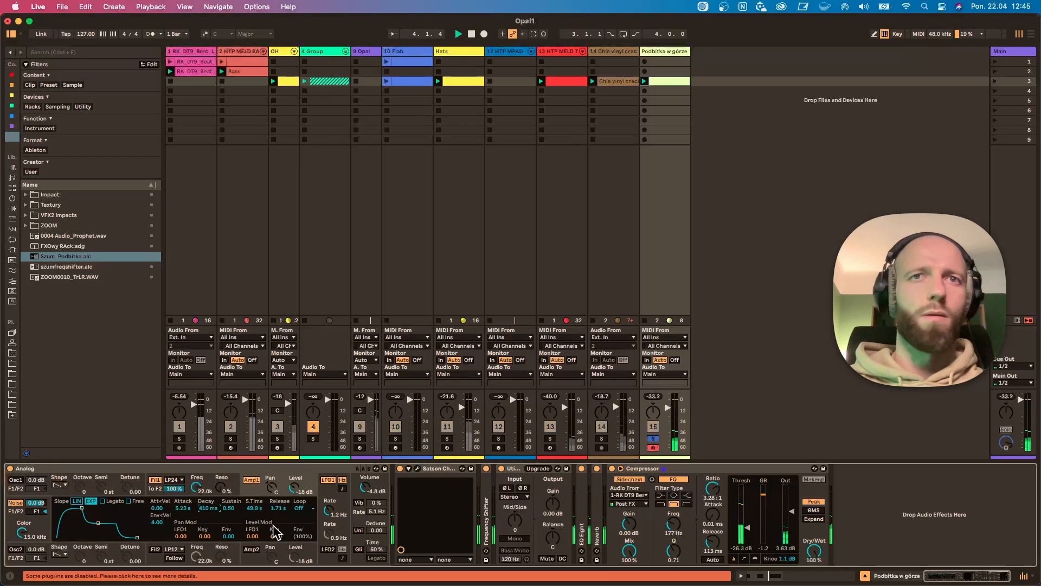
# Audition the noise layer soloed with tracks 1 to 3, and compare the full mix with 4 Group muted and unmuted
pyautogui.click(179, 438)
pyautogui.click(230, 439)
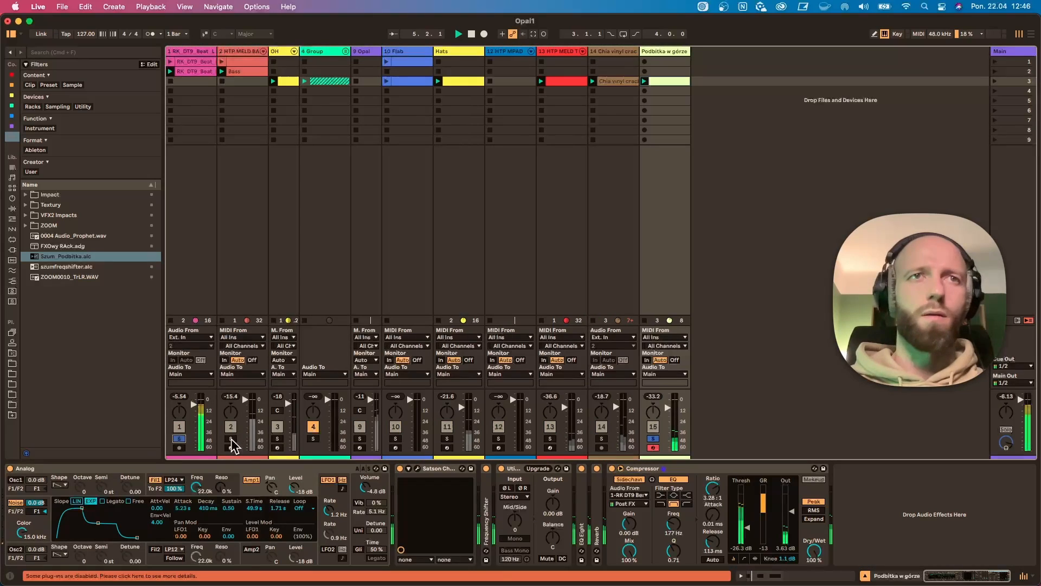
pyautogui.click(279, 438)
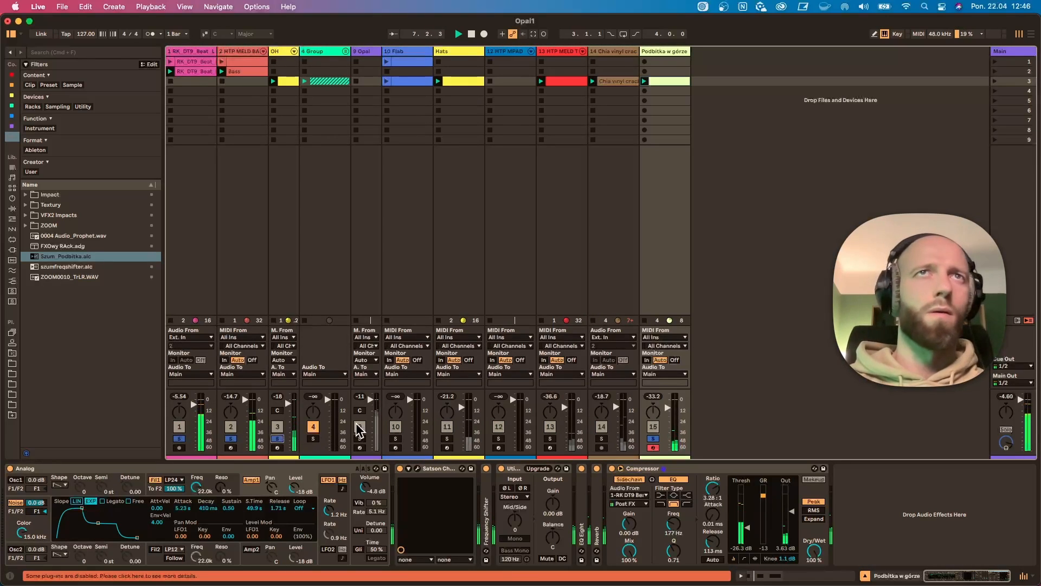
pyautogui.click(278, 438)
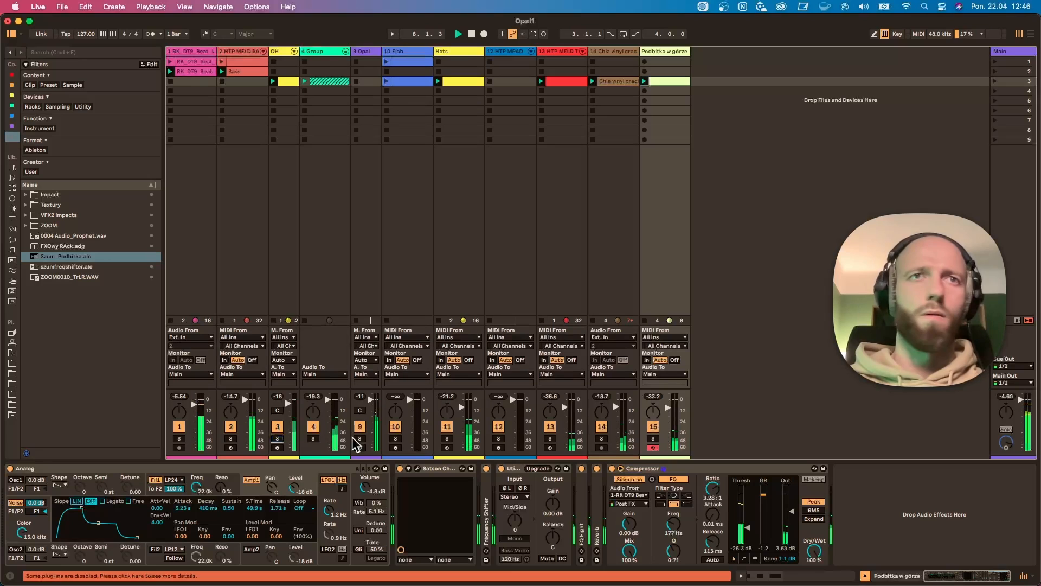
pyautogui.click(313, 427)
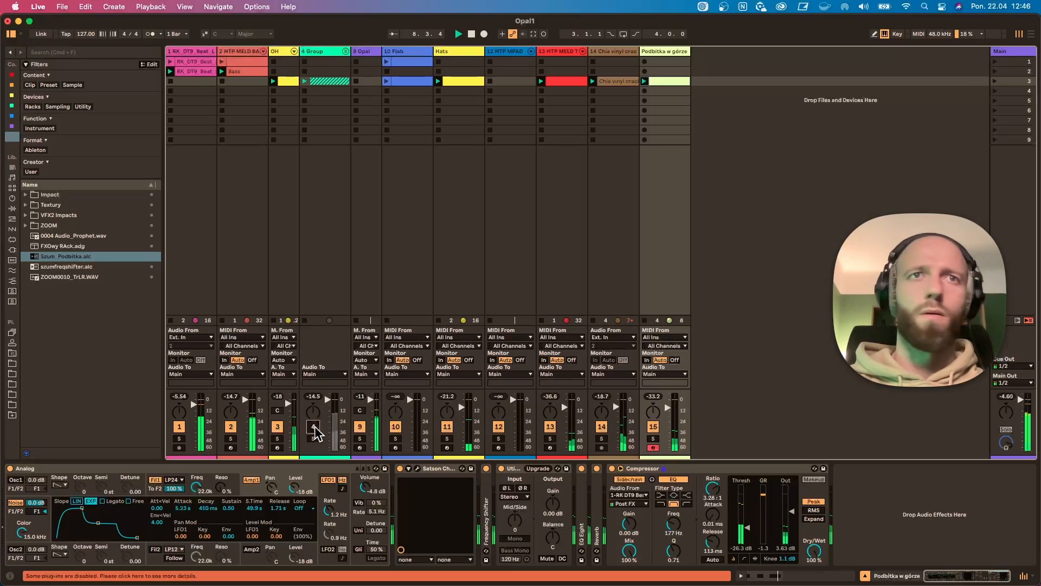
pyautogui.click(360, 427)
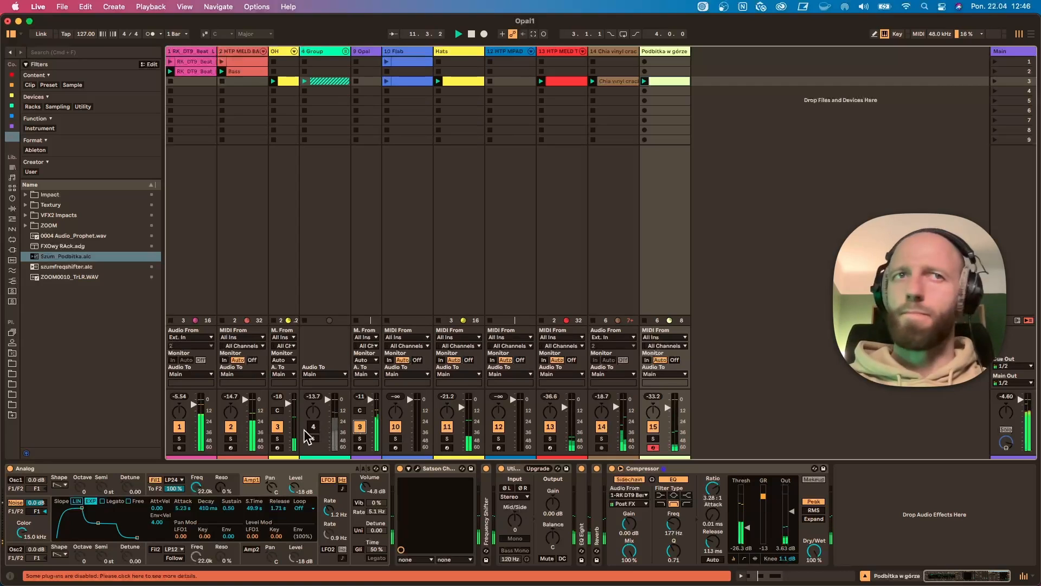
pyautogui.click(314, 427)
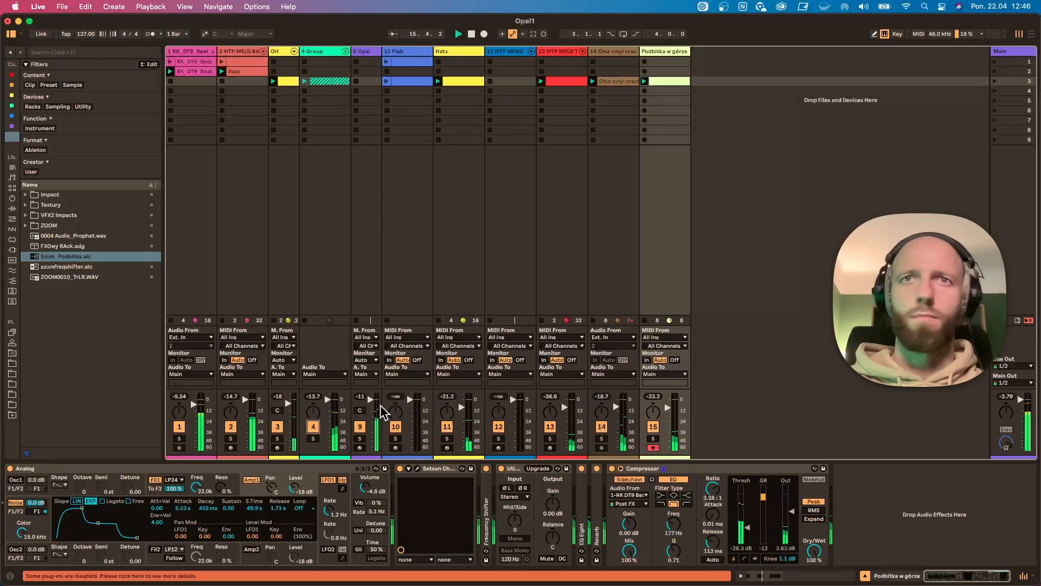
# Duplicate the noise clip's loop to four bars and replace the note opening bar 3 with a C#3 note from 3.1.3 to 3.2.3
pyautogui.click(658, 83)
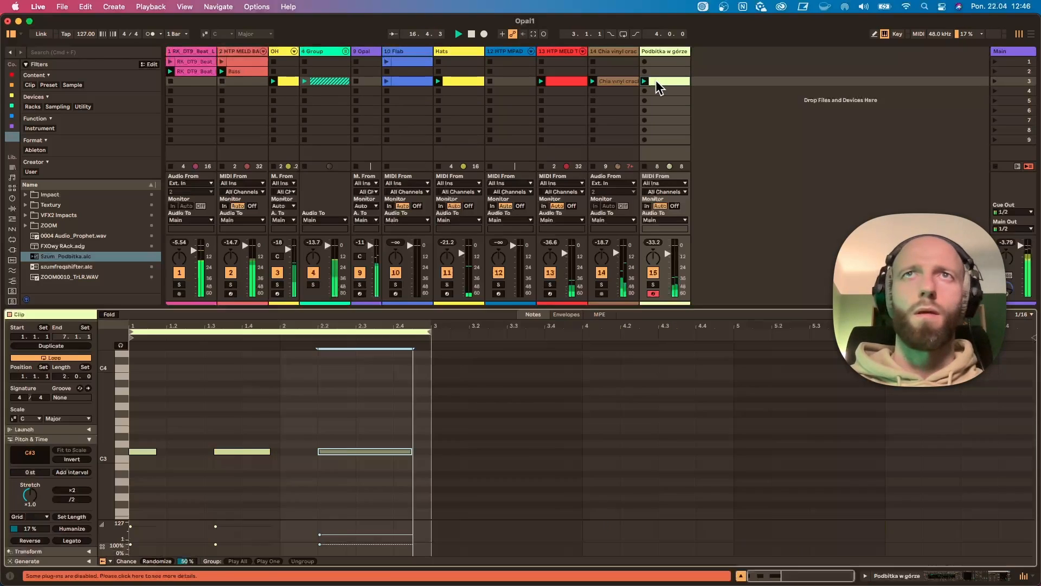
pyautogui.click(299, 488)
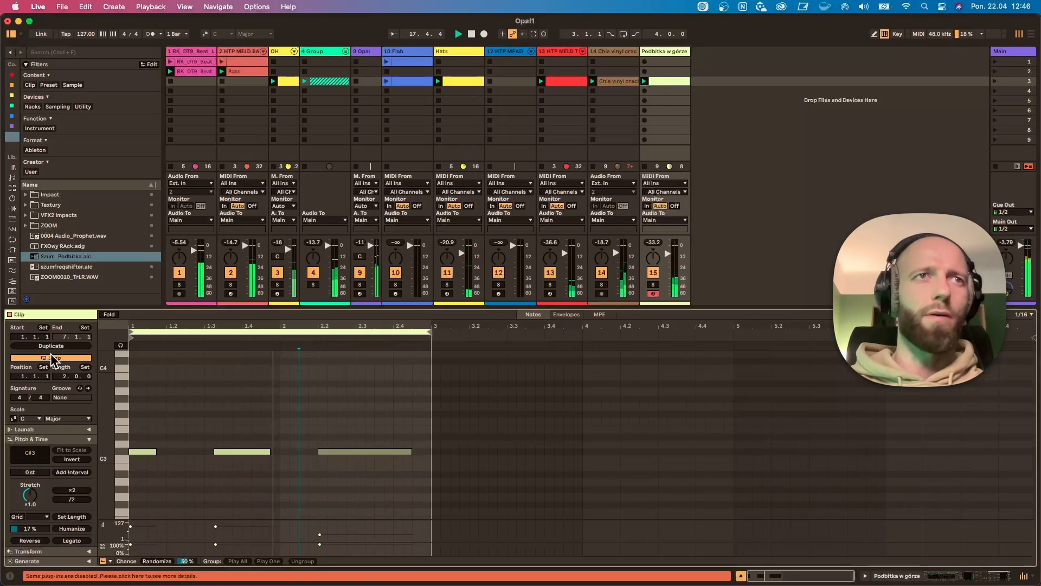
pyautogui.click(51, 346)
pyautogui.click(697, 510)
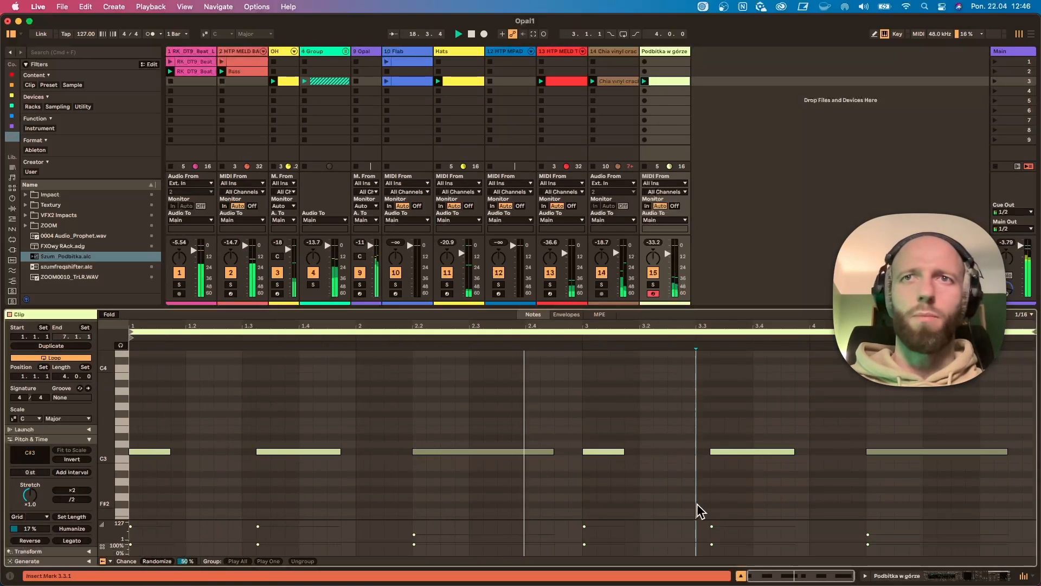
pyautogui.doubleClick(600, 455)
pyautogui.doubleClick(618, 452)
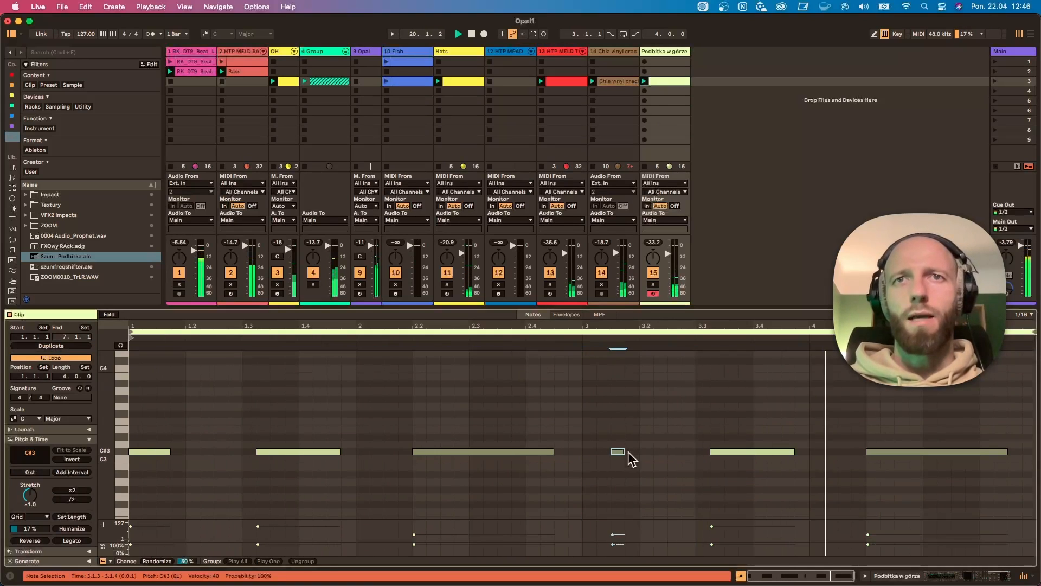
pyautogui.moveTo(624, 451); pyautogui.dragTo(669, 453)
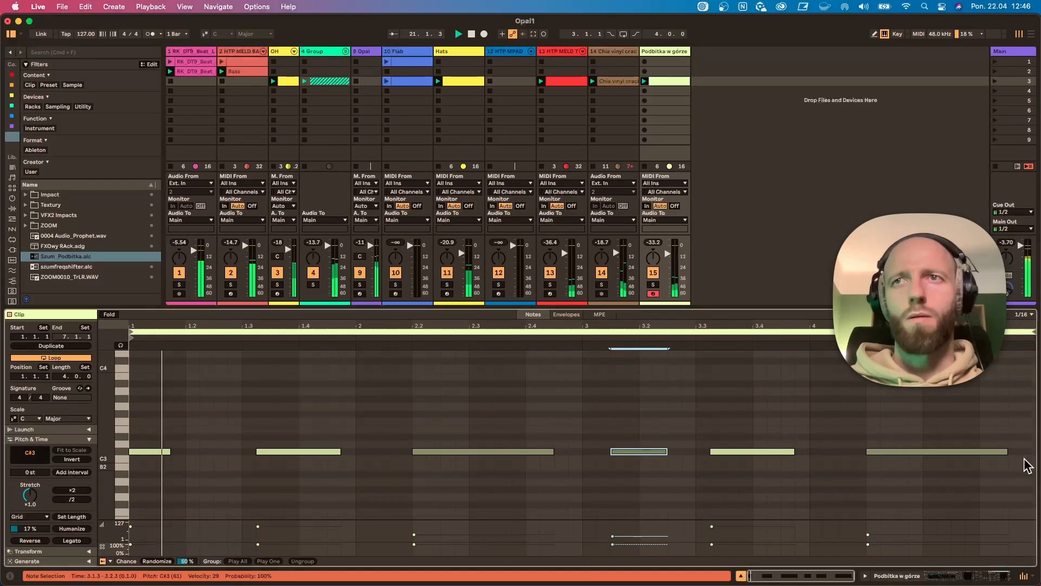
# Rework bar 4 with a C#3 note from 4.1.4 to 4.3.1 at velocity 40 and another from 4.3.4 to 4.4.3 at velocity 80
pyautogui.moveTo(1007, 451)
pyautogui.mouseDown()
pyautogui.moveTo(951, 451)
pyautogui.moveTo(1008, 451)
pyautogui.mouseUp()
pyautogui.doubleClick(974, 451)
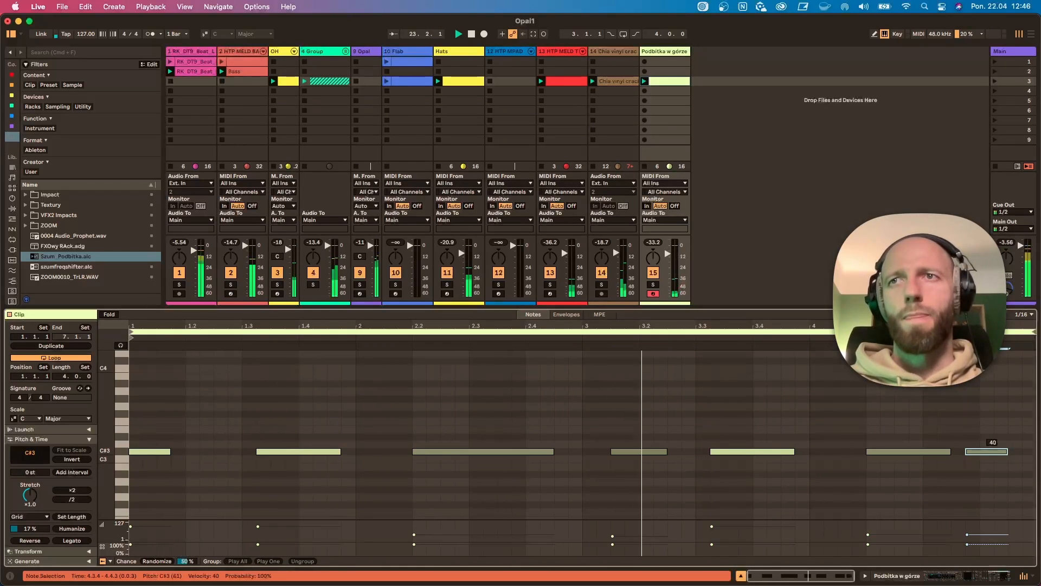
pyautogui.moveTo(918, 452); pyautogui.dragTo(901, 459)
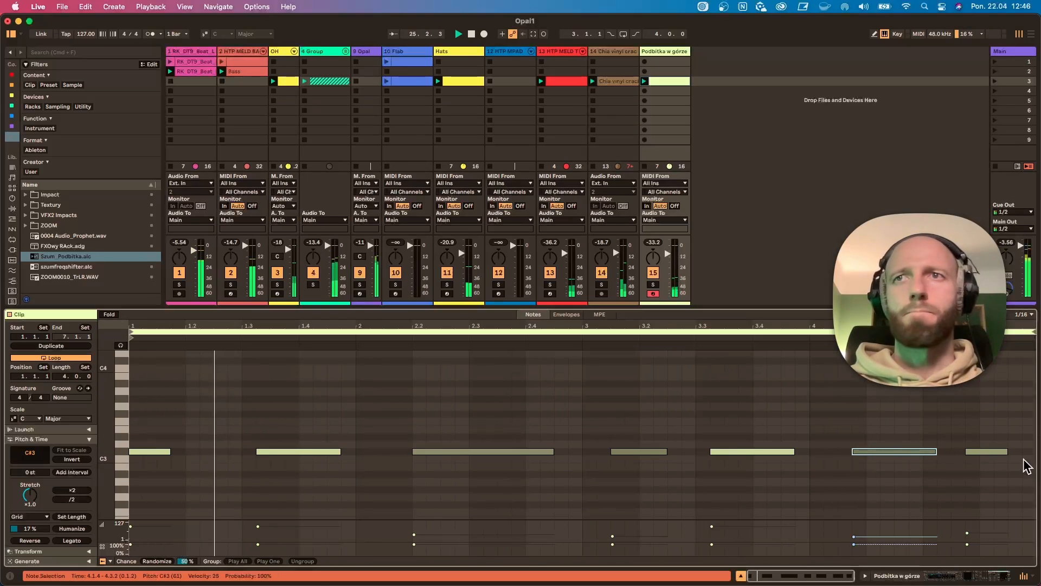
pyautogui.moveTo(915, 452); pyautogui.dragTo(914, 446)
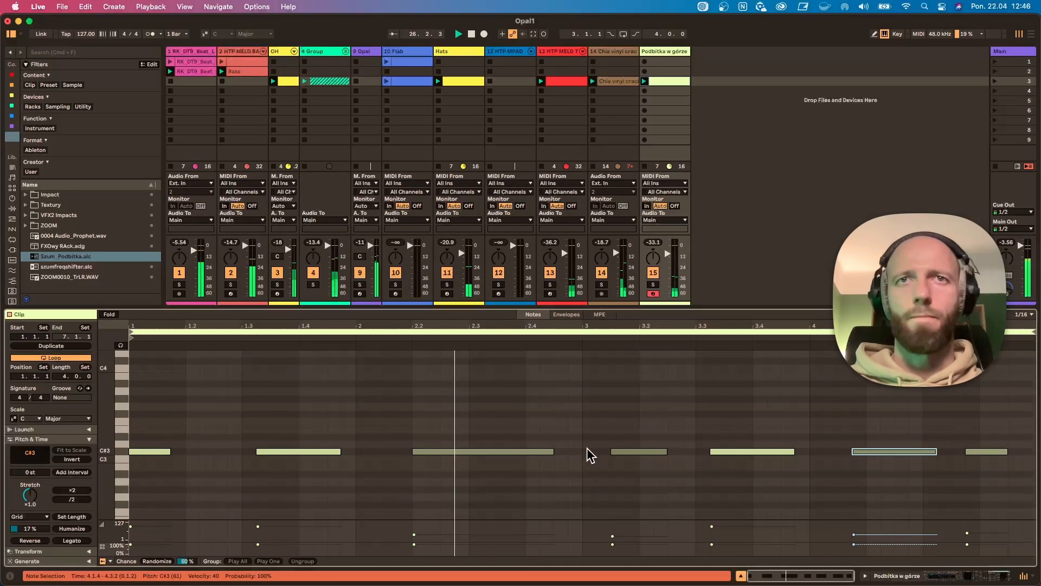
pyautogui.click(632, 451)
pyautogui.click(752, 451)
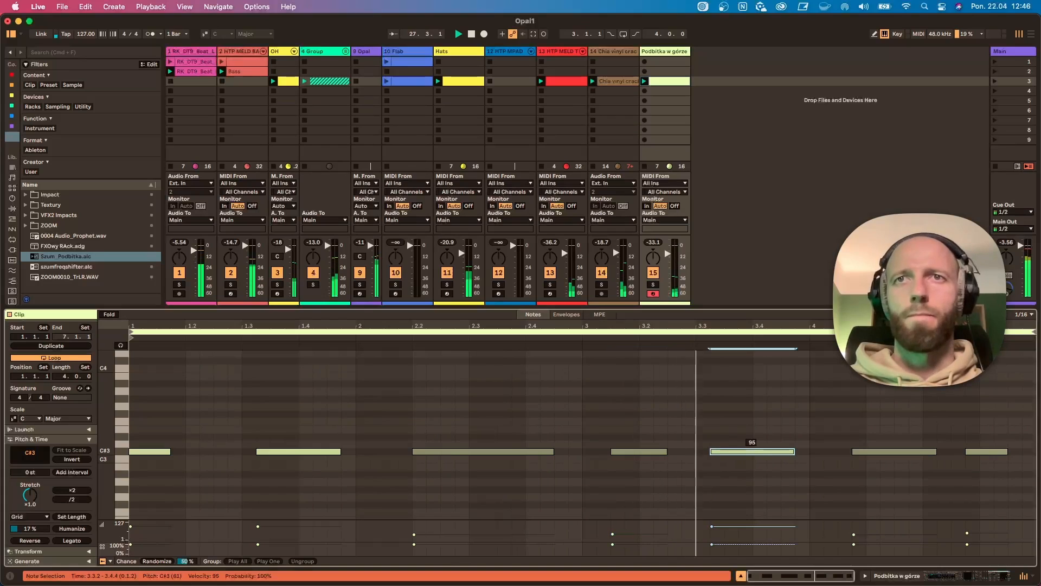
pyautogui.click(970, 451)
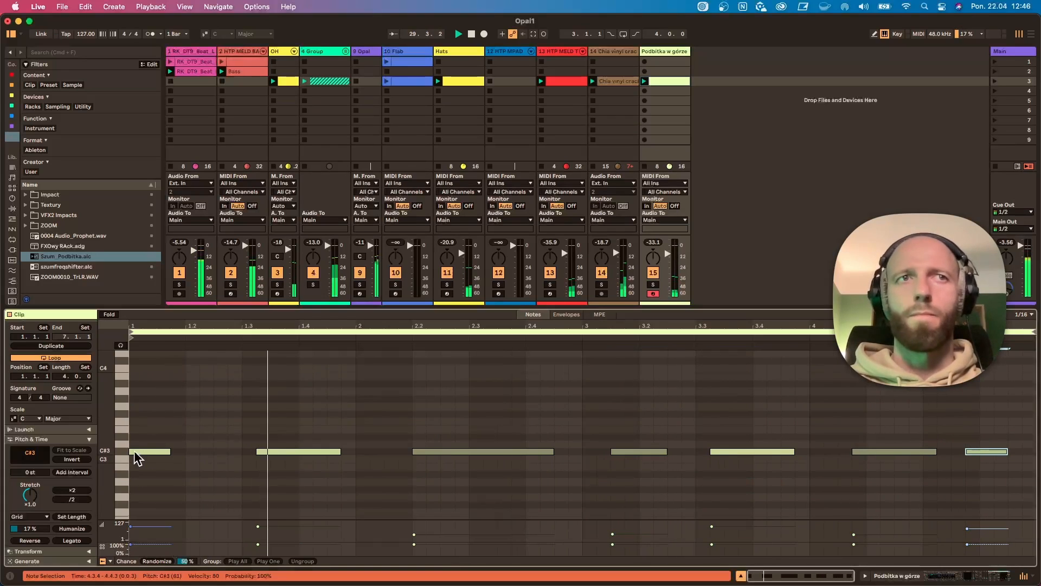
# Duplicate the loop to eight bars, shift bar 5's first note to 5.1.3–5.2.3, and set the 7.3.2 note's velocity to 84
pyautogui.click(51, 345)
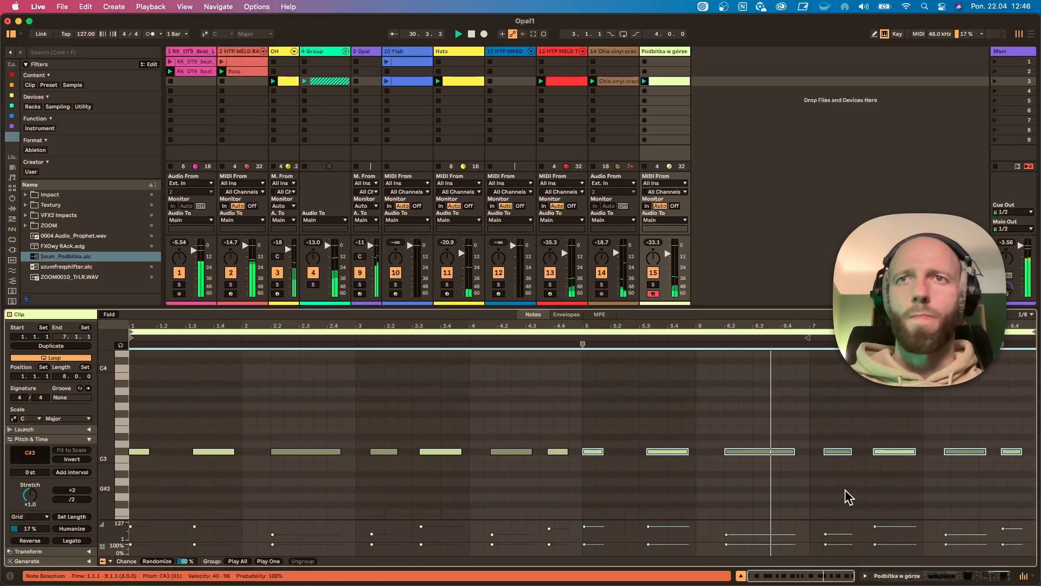
pyautogui.moveTo(595, 452); pyautogui.dragTo(625, 451)
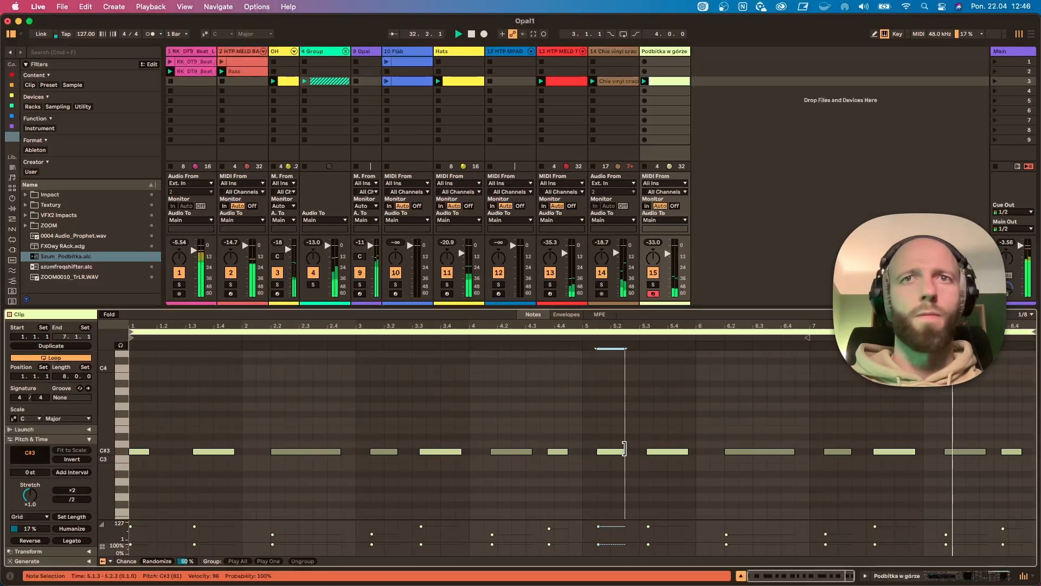
pyautogui.click(895, 452)
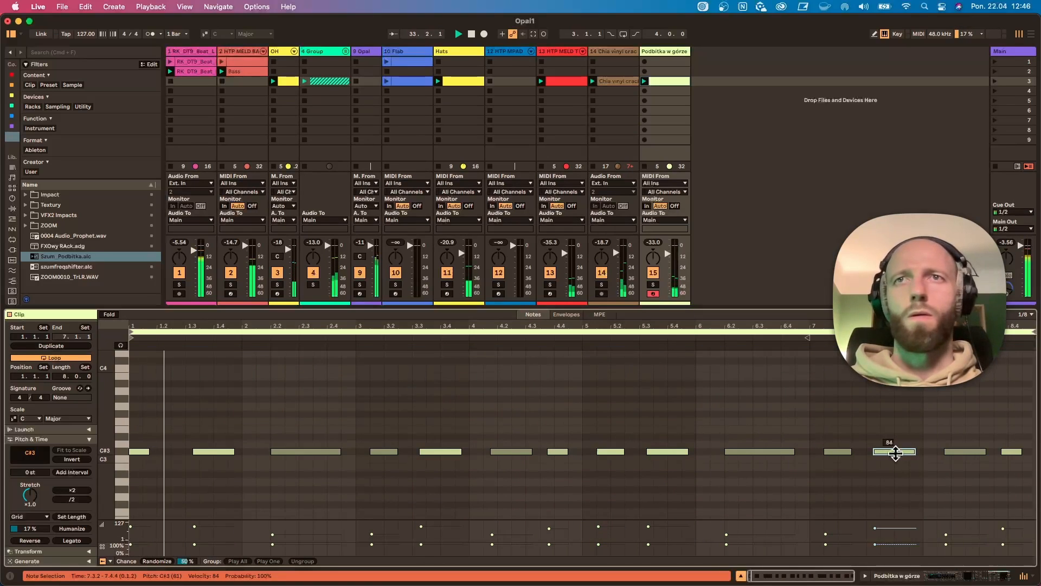
# Group the HTP MELD TXTR, vinyl crackle and Podbitka w górze tracks and name the group TXTRS
pyautogui.click(657, 52)
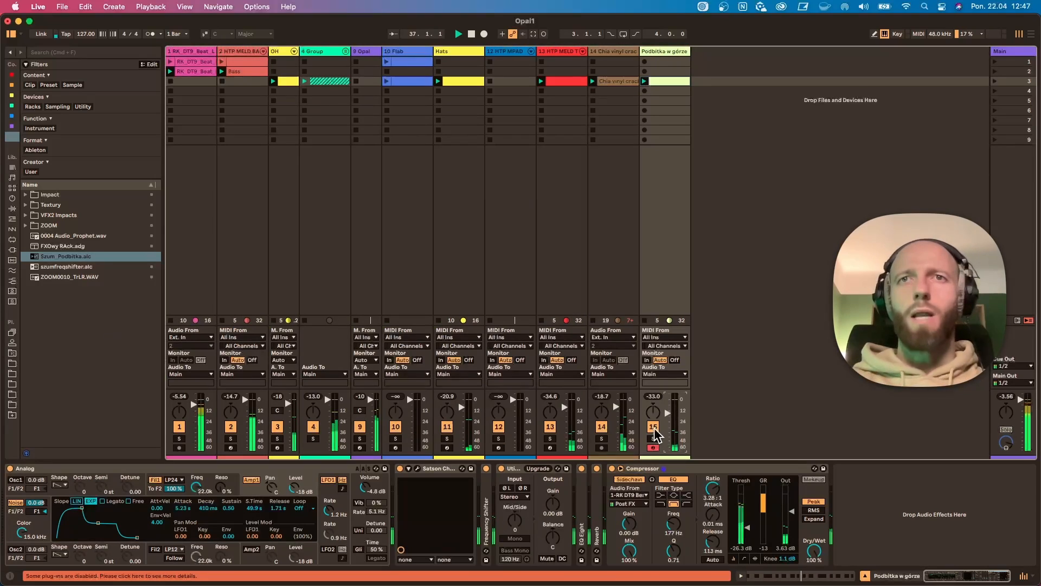
pyautogui.click(559, 53)
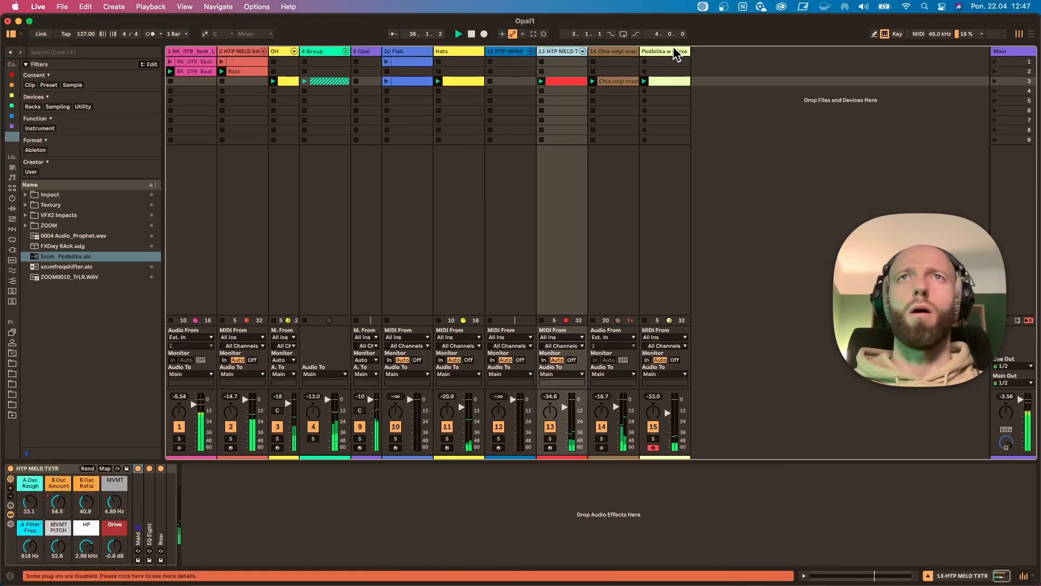
pyautogui.keyDown('shift'); pyautogui.click(677, 54); pyautogui.keyUp('shift')
pyautogui.press('super+g')
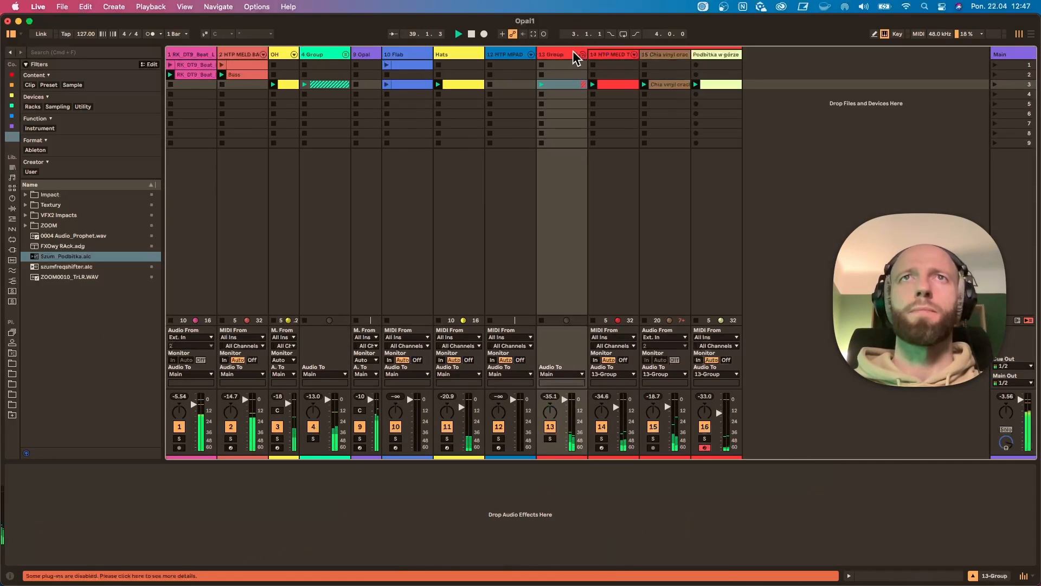
pyautogui.press('super+r')
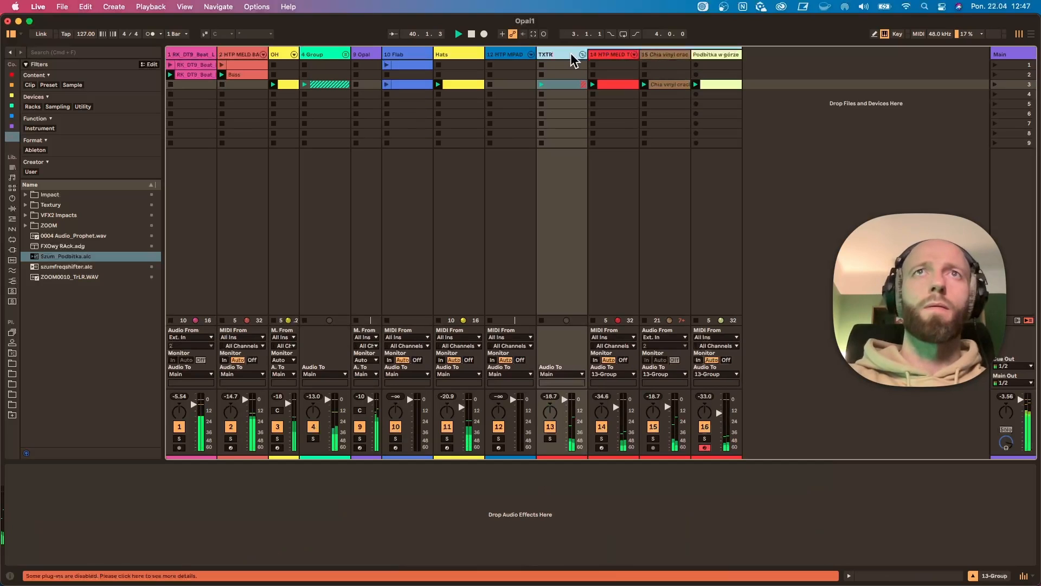
pyautogui.write('S')
pyautogui.press('Return')
# Colour the TXTRS group grey and assign that colour to its grouped tracks and clips
pyautogui.rightClick(570, 53)
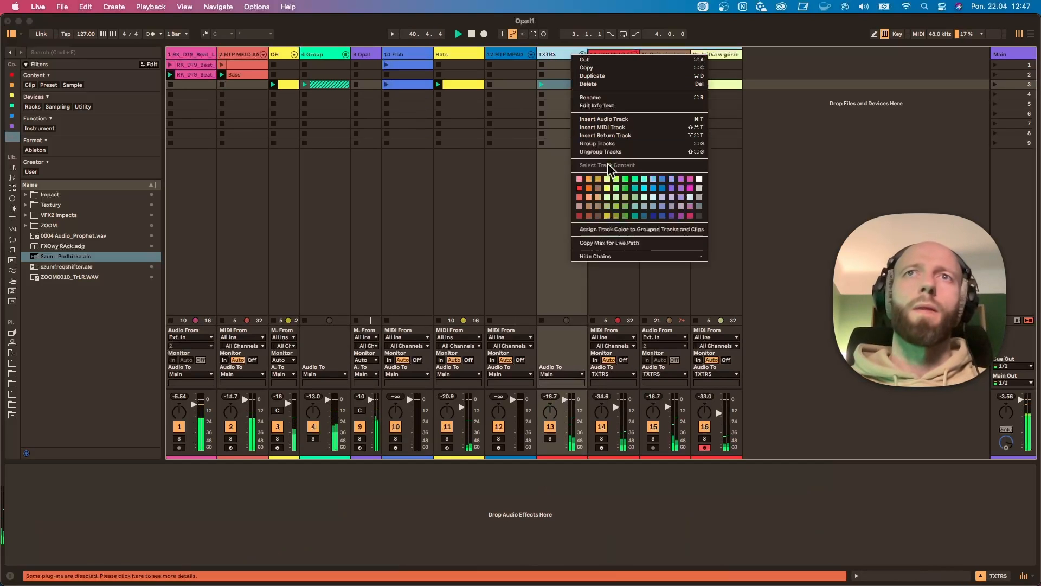
pyautogui.click(690, 207)
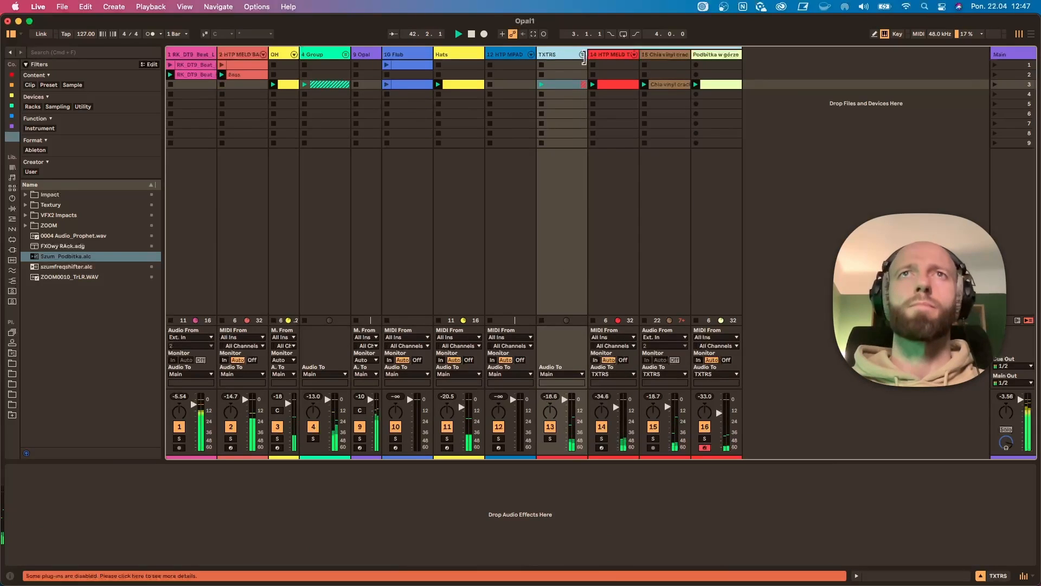
pyautogui.rightClick(583, 57)
pyautogui.click(697, 212)
pyautogui.rightClick(564, 54)
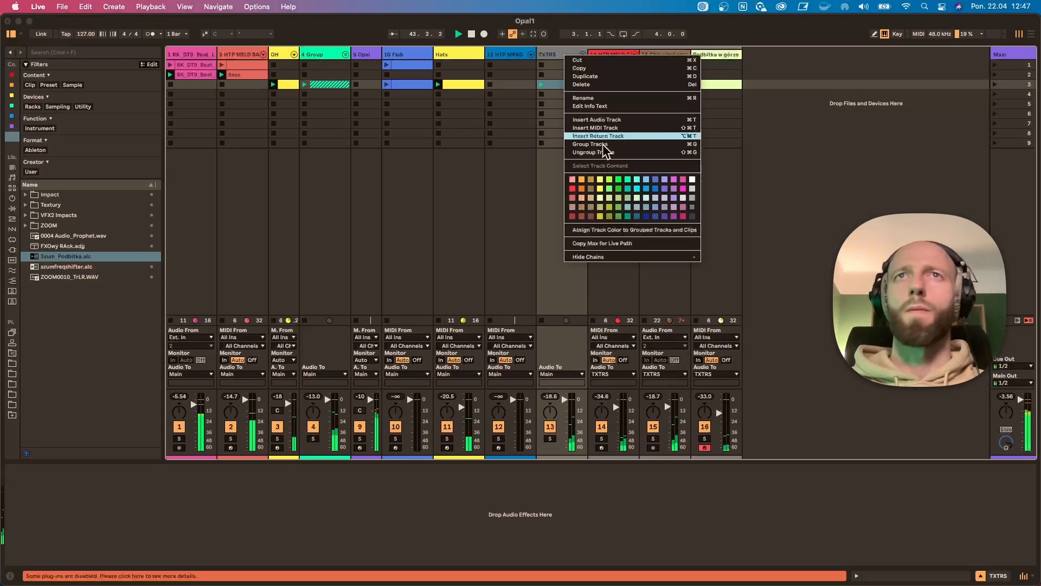
pyautogui.click(636, 231)
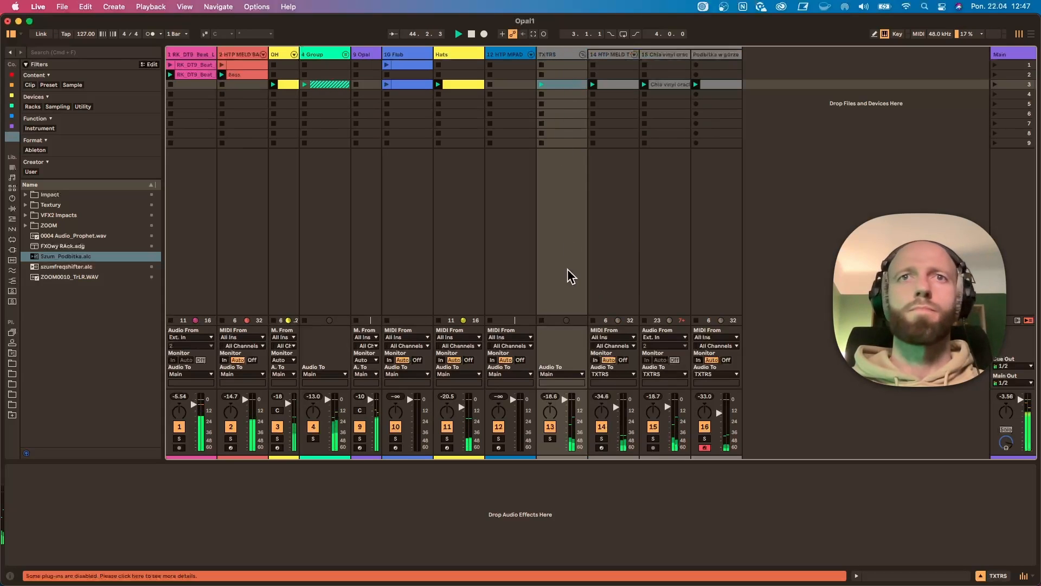
# Compare the mix with and without the TXTRS group, and mute the 4 Group, OH and Hats tracks
pyautogui.click(549, 427)
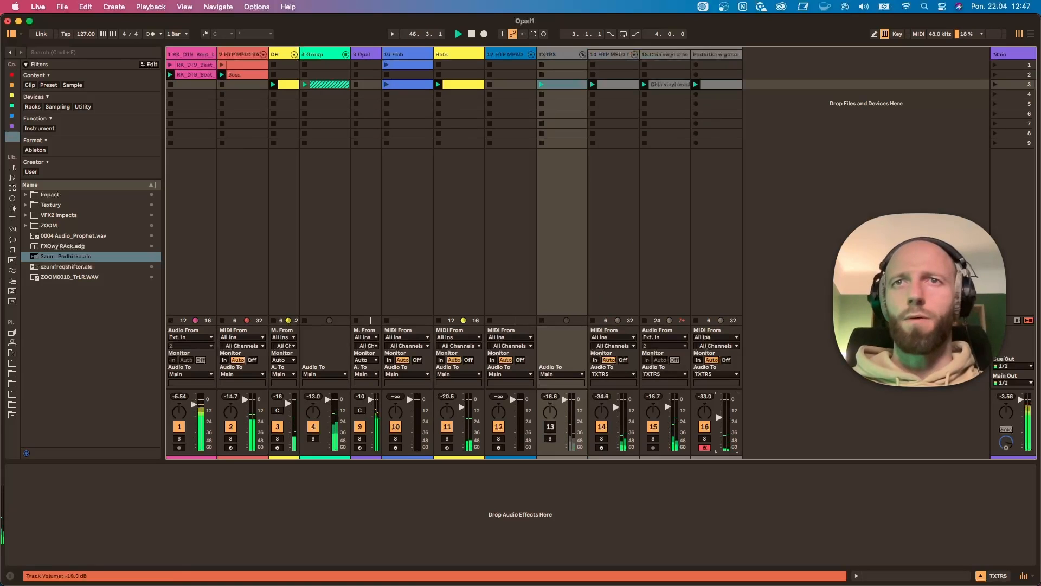
pyautogui.click(551, 428)
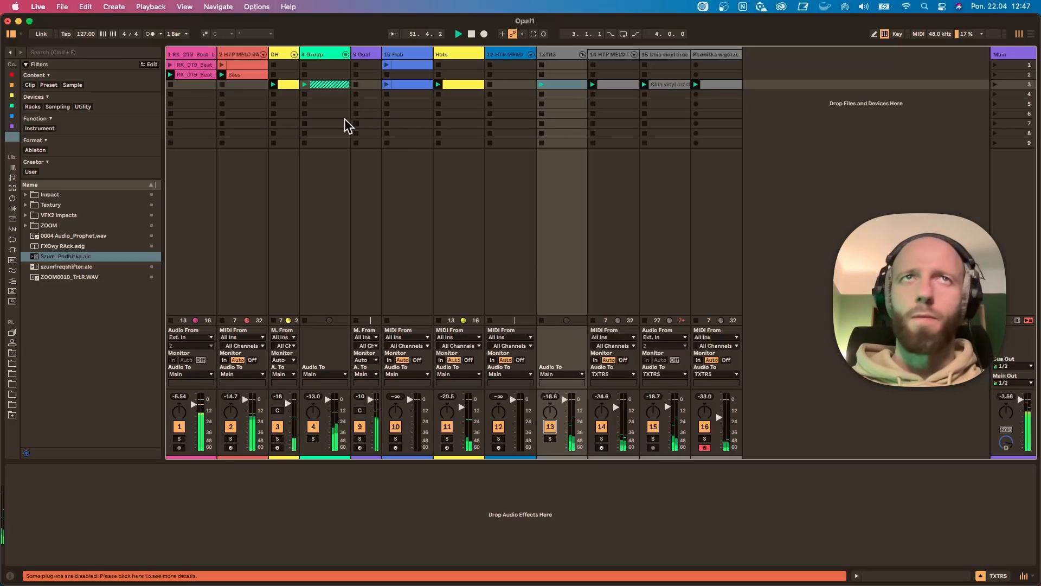
pyautogui.click(309, 429)
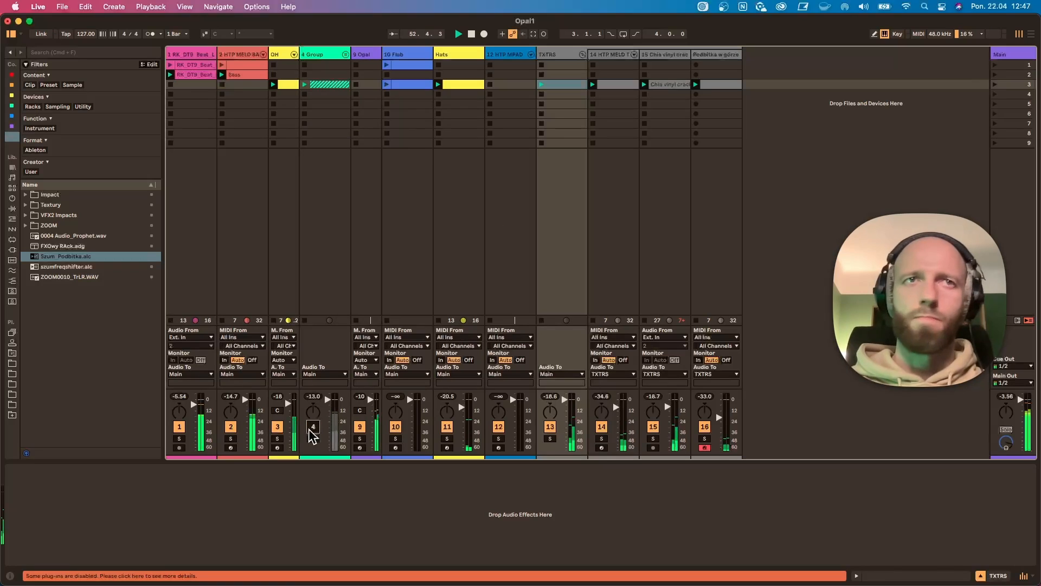
pyautogui.click(277, 427)
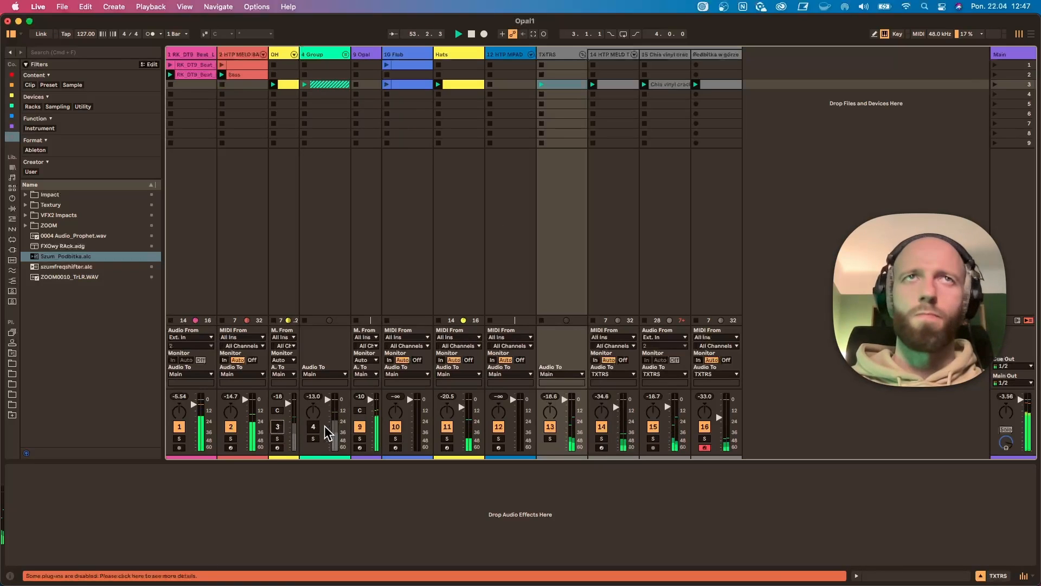
pyautogui.click(446, 426)
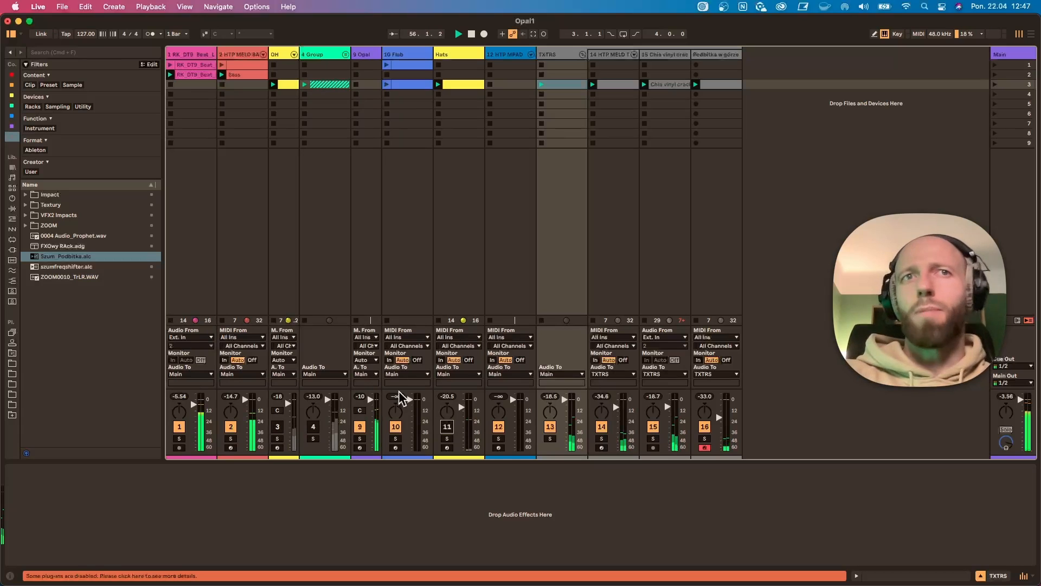
# Launch the scene 3 clip on the Flab track and arm the HTP MPAD track for recording
pyautogui.click(386, 84)
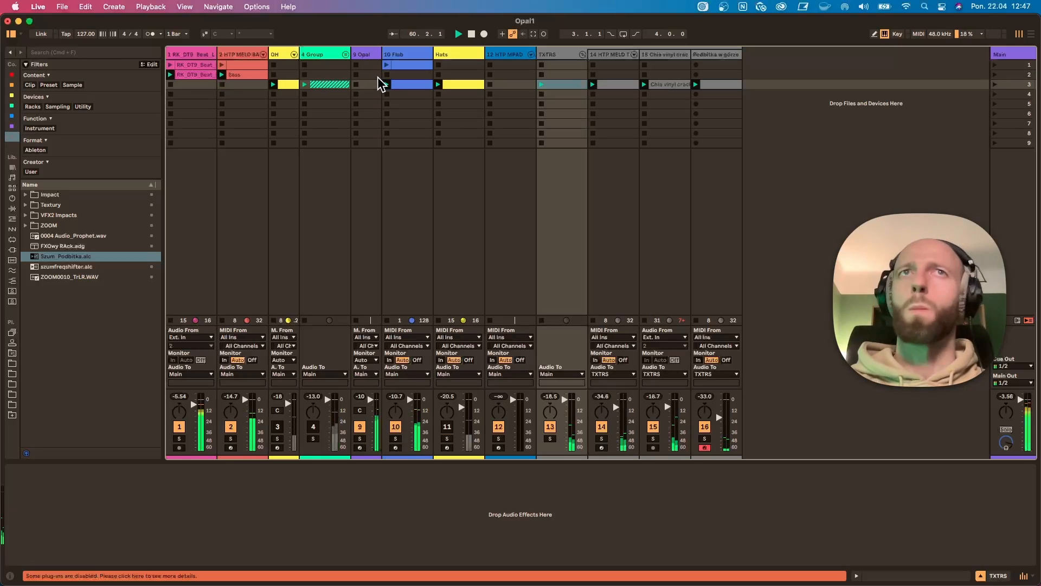
pyautogui.click(498, 446)
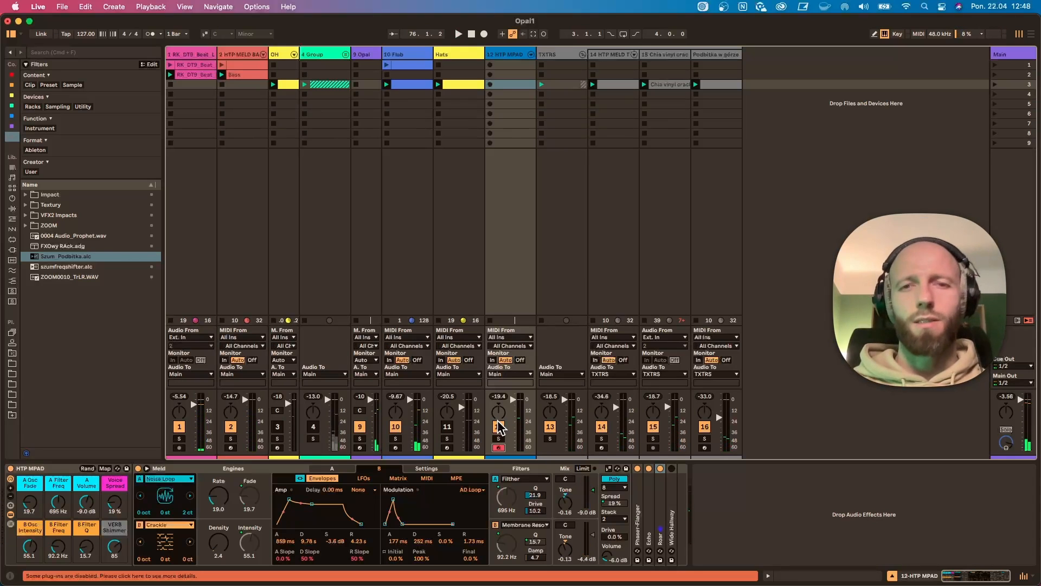
pyautogui.click(498, 426)
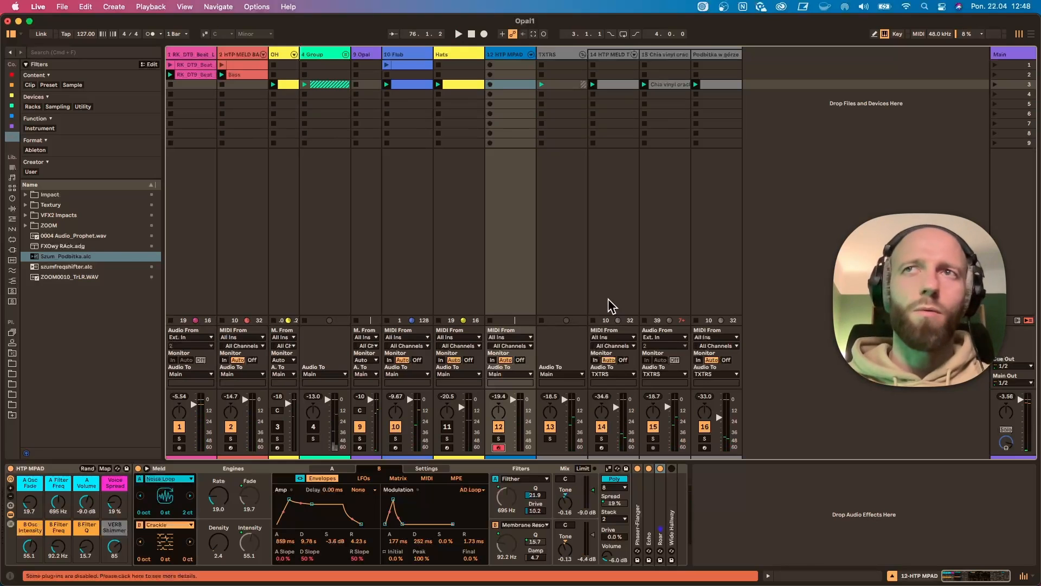
pyautogui.click(498, 447)
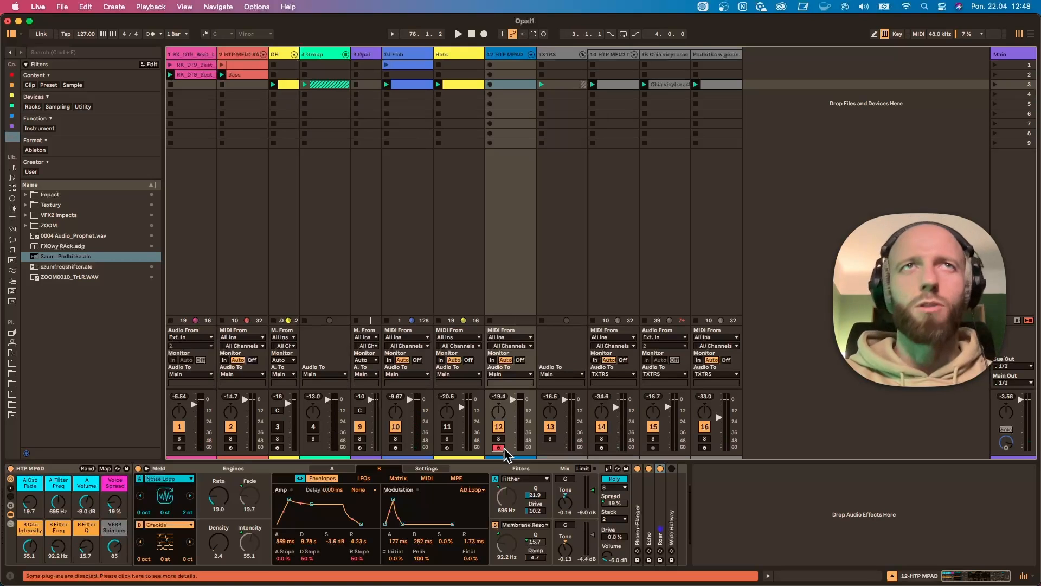
# Unfold the 4 Group tracks and inspect the device chains of the HTP MELD TXTR, vinyl crackle and Podbitka w górze tracks
pyautogui.click(345, 55)
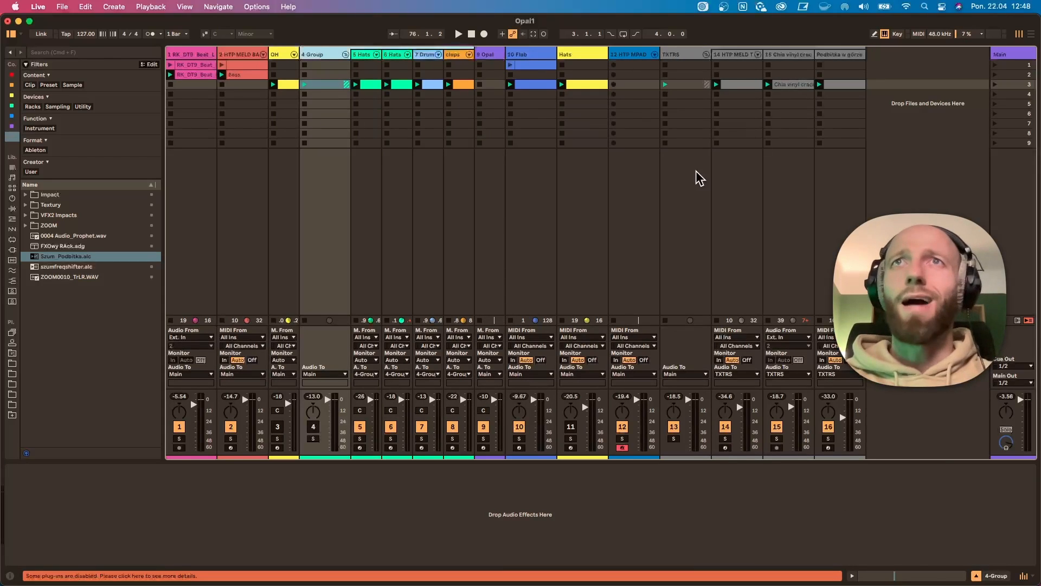
pyautogui.click(737, 64)
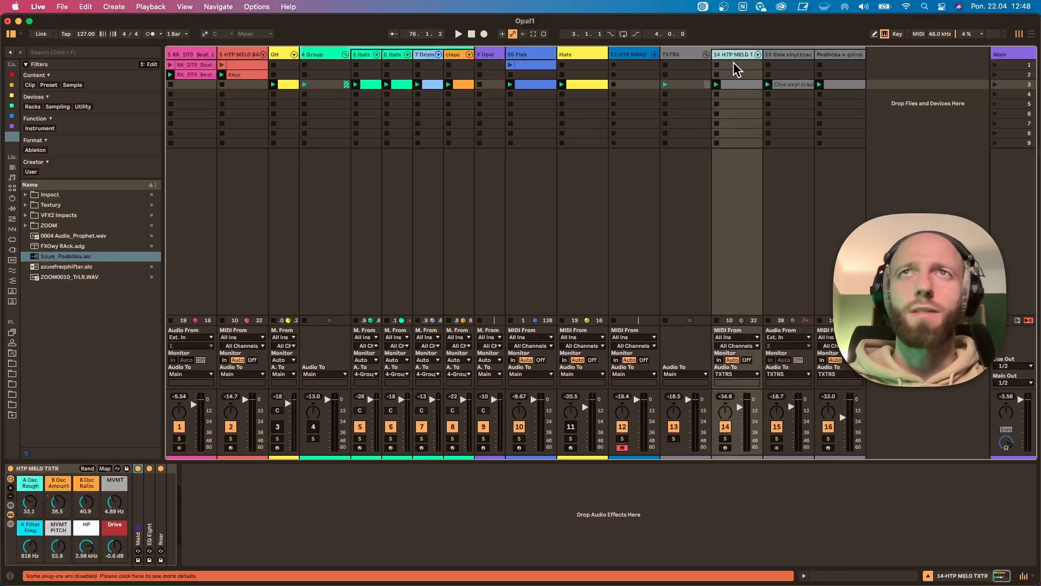
pyautogui.click(778, 62)
pyautogui.click(826, 56)
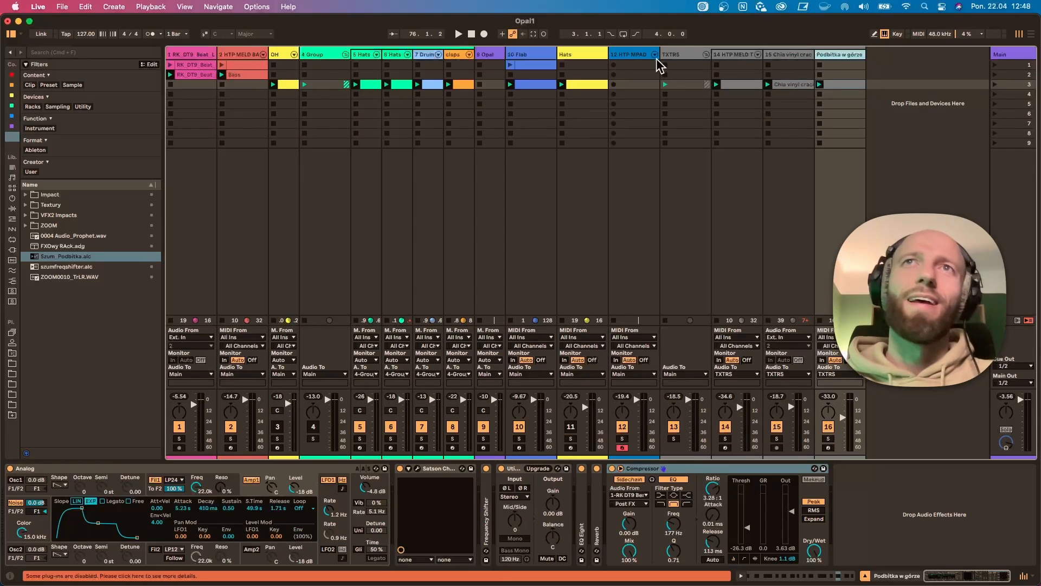
# Add an EQ Eight to the TXTRS group and play the set briefly to check the group's spectrum
pyautogui.click(678, 55)
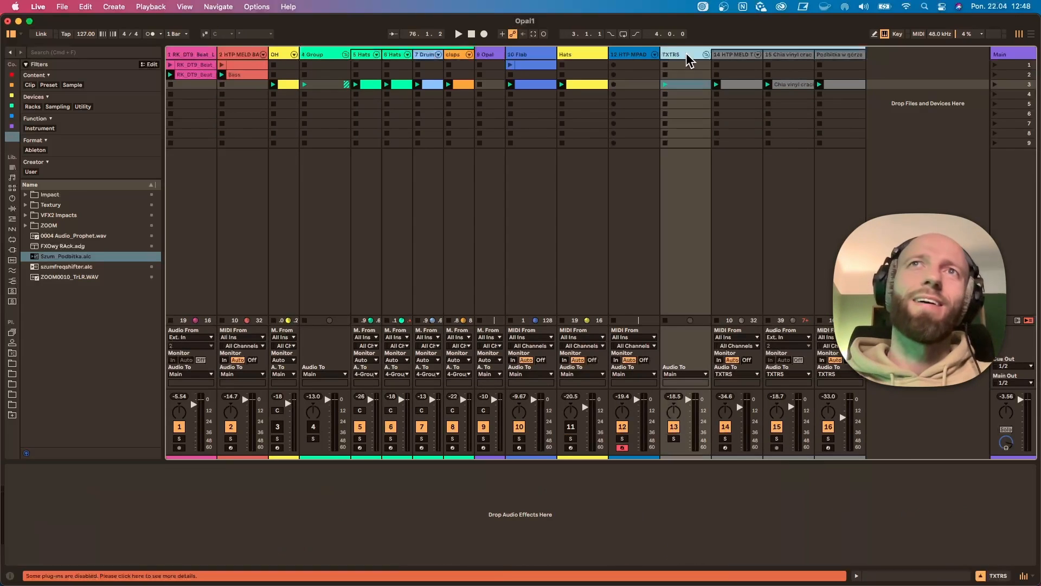
pyautogui.click(12, 126)
pyautogui.doubleClick(51, 115)
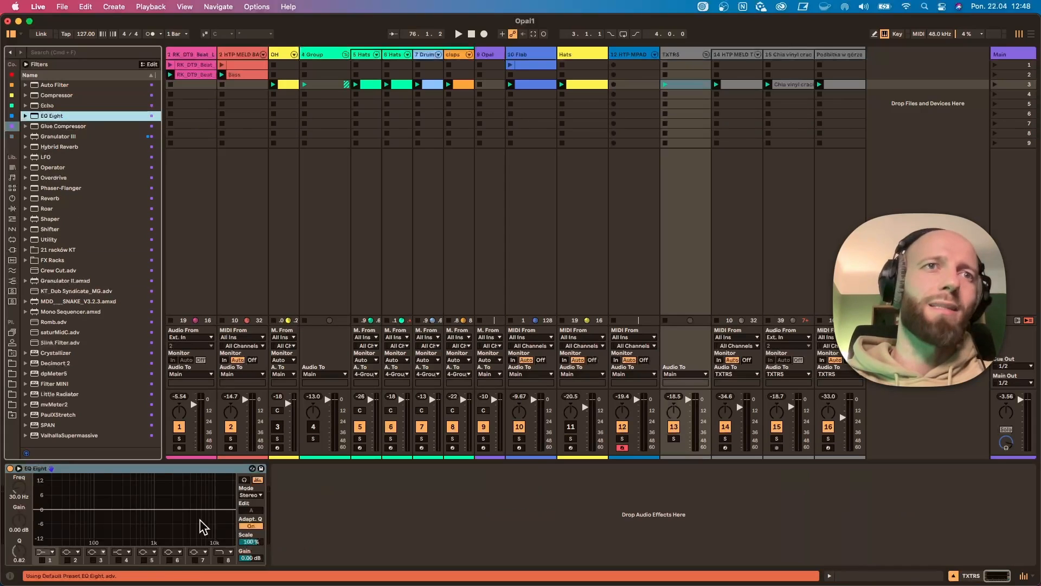
pyautogui.press('space')
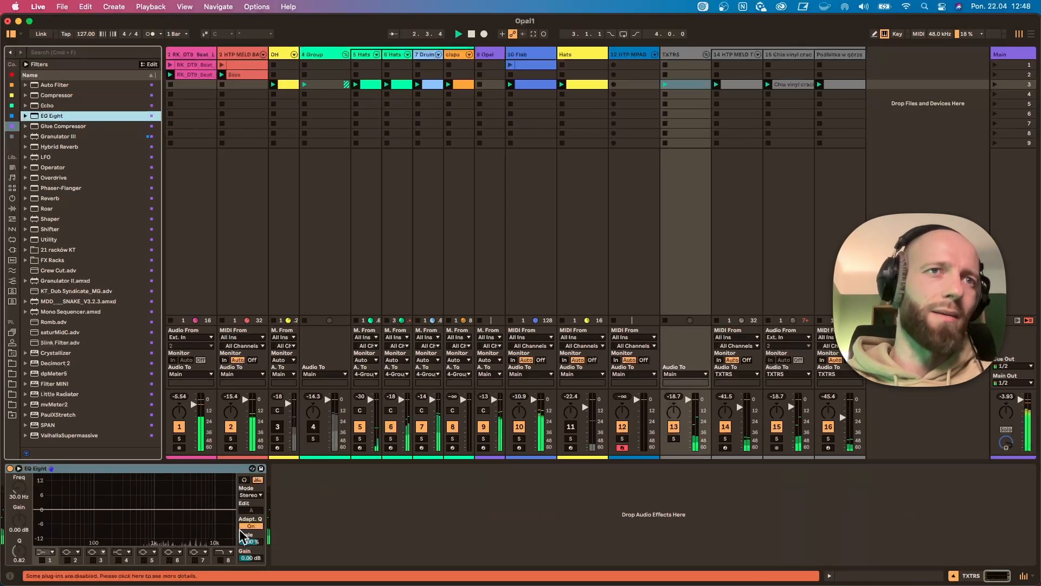
pyautogui.press('space')
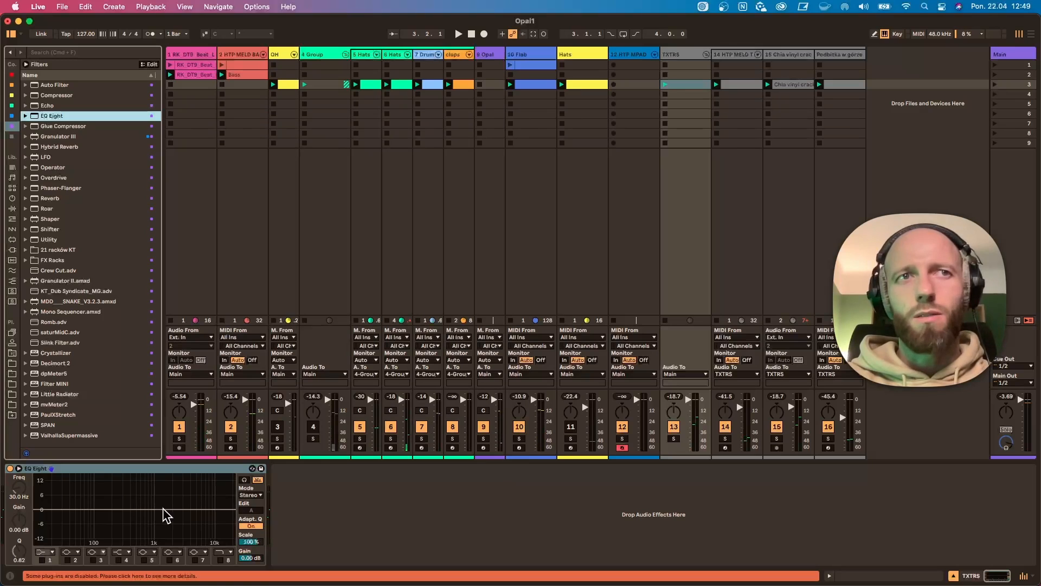
# Show the vinyl crackle track's device chain and collapse the EQ Eight between its Compressor and Echo
pyautogui.click(788, 55)
pyautogui.doubleClick(789, 56)
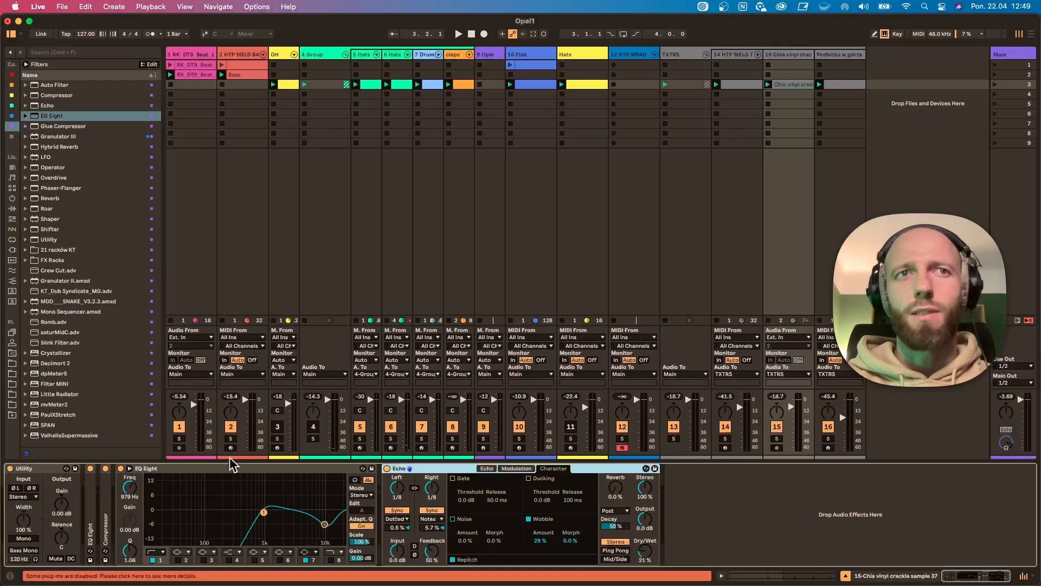
pyautogui.click(254, 470)
pyautogui.doubleClick(255, 470)
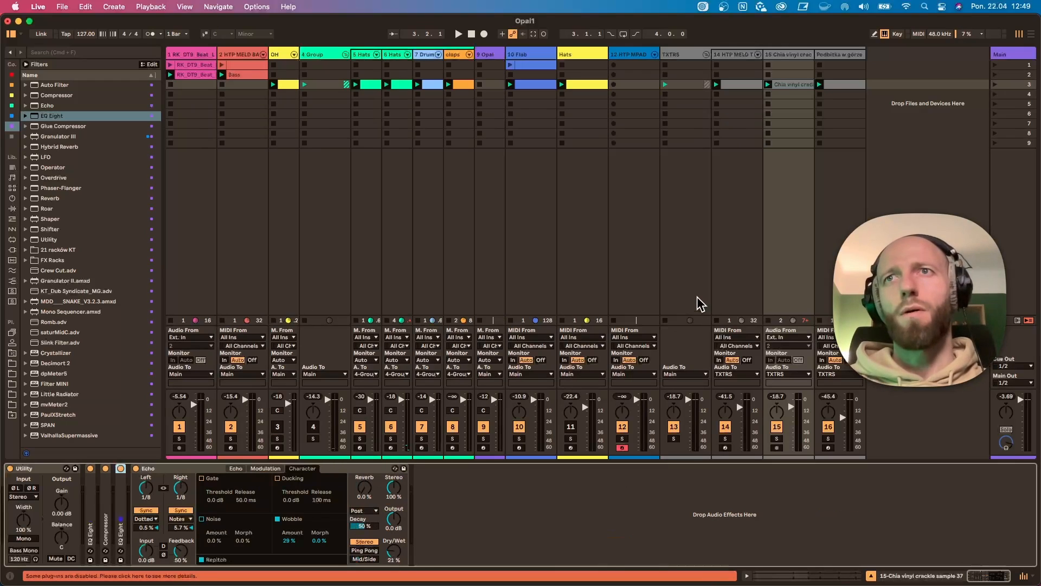
# Fold the TXTRS and 4 Group track groups
pyautogui.click(706, 54)
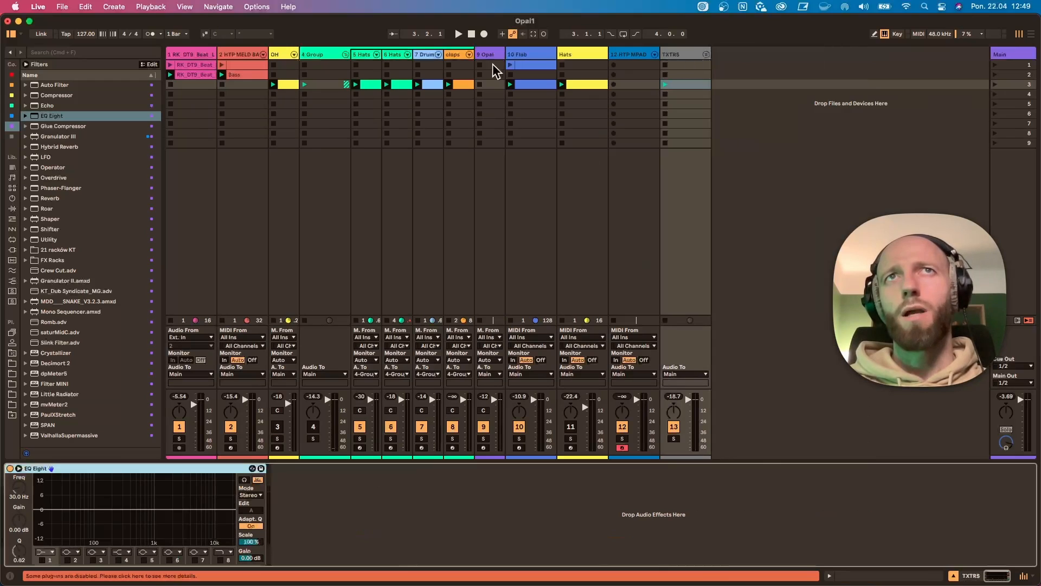
pyautogui.click(345, 54)
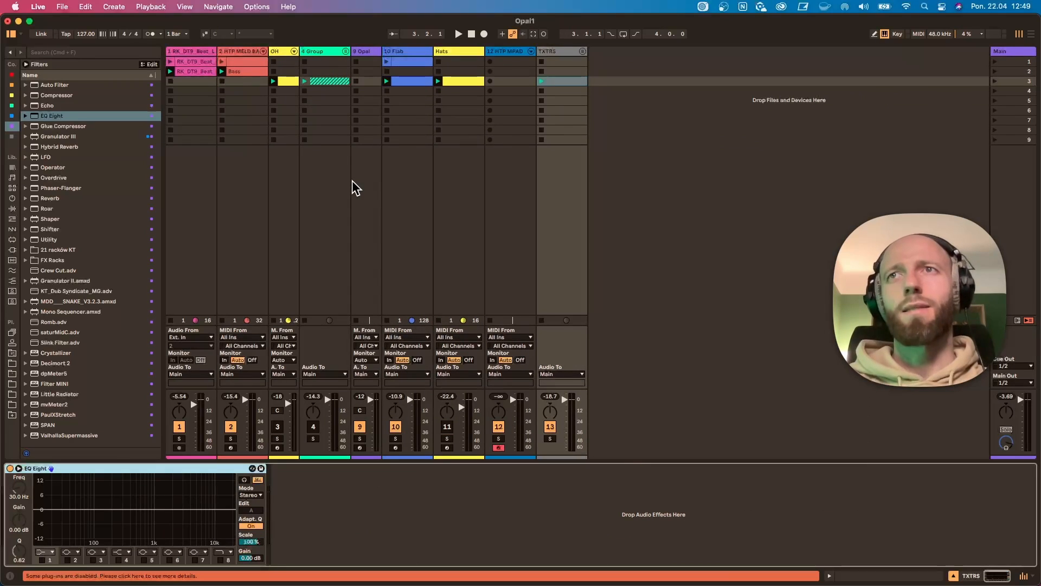